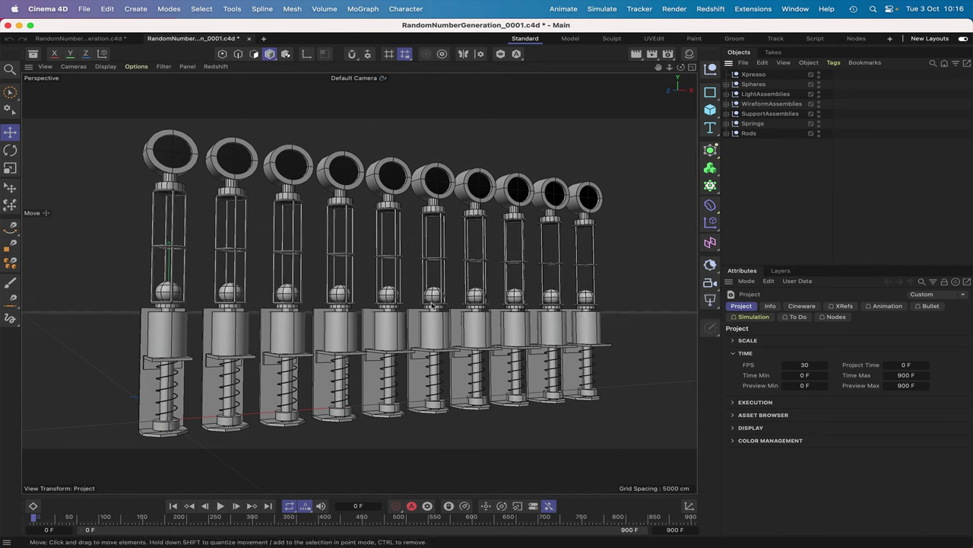
Add a Rigid Body tag to all ten spheres, Sphere through Sphere.8, and show its dynamics settings
click(726, 85)
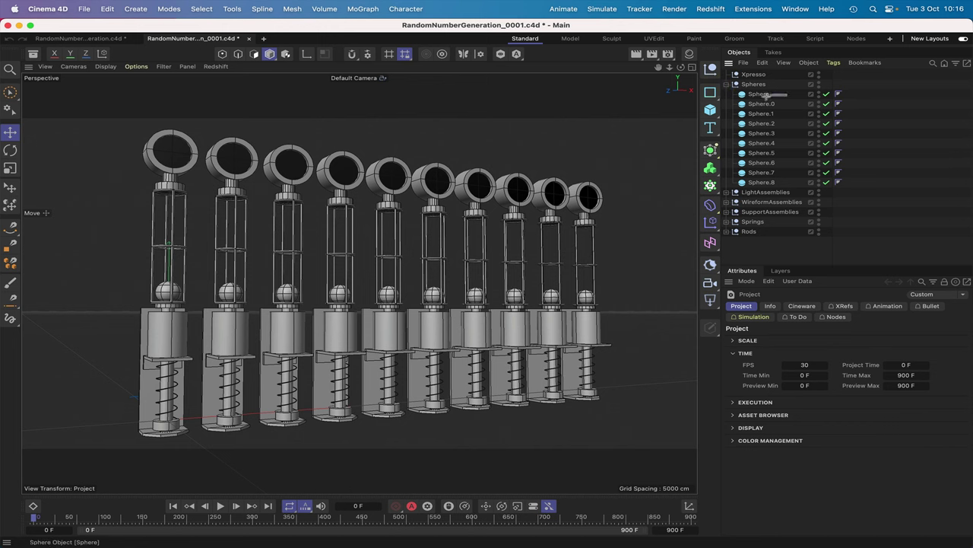
drag(765, 94, 753, 184)
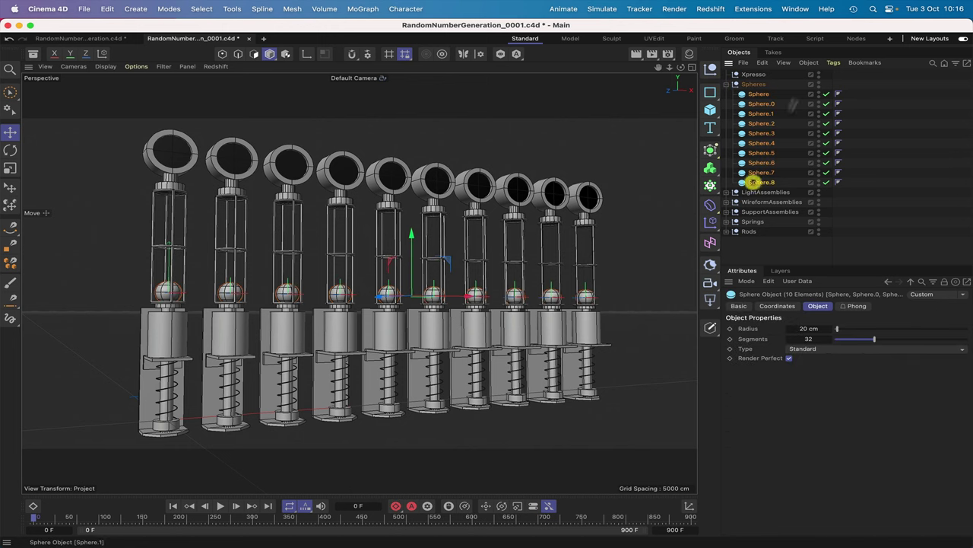
click(835, 62)
mouse_move(853, 91)
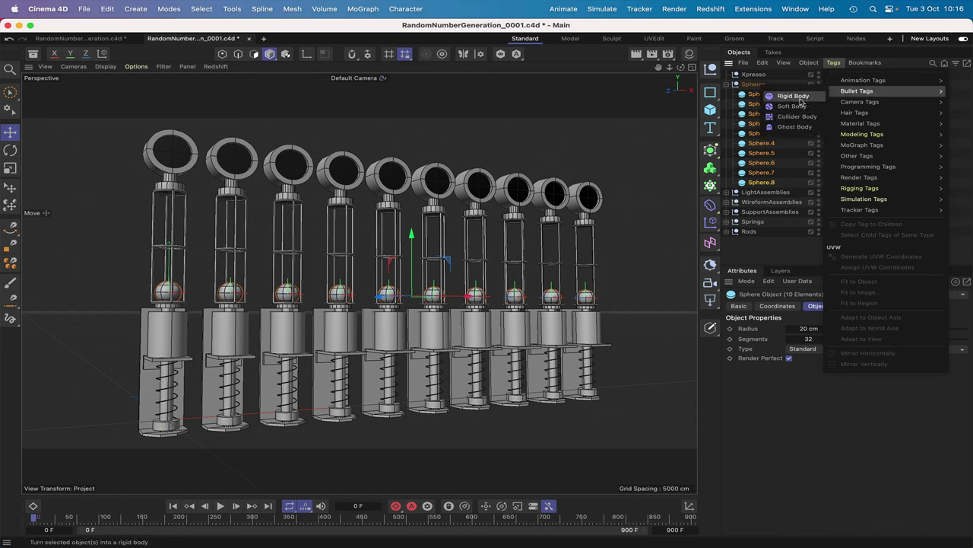
click(793, 97)
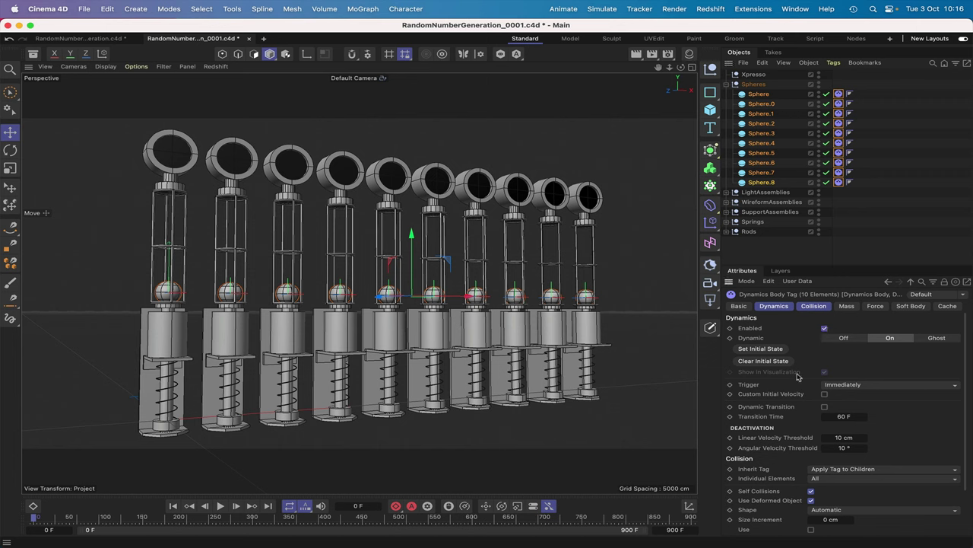
click(775, 306)
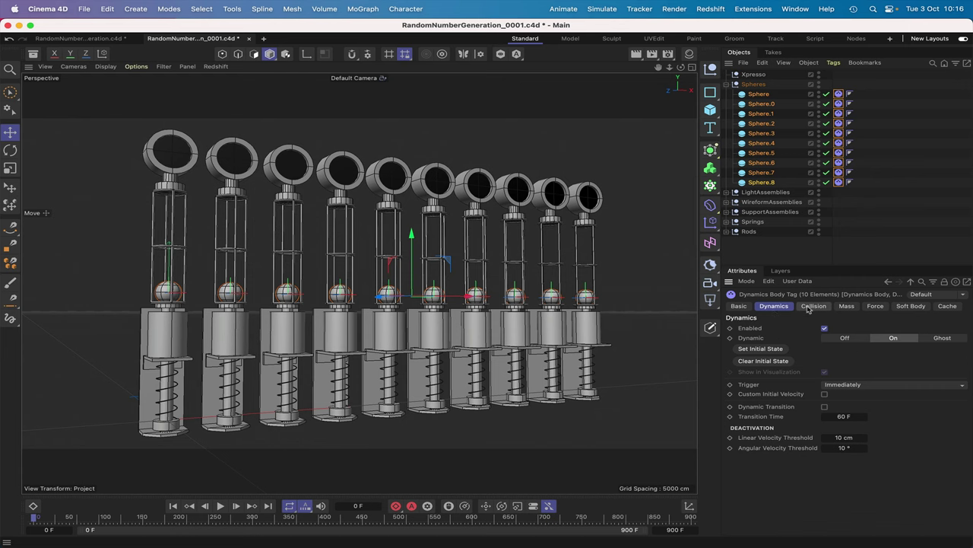
Review the rigid body's Mass and Force settings, keeping collision Bounce 5% and Friction 10%
click(813, 306)
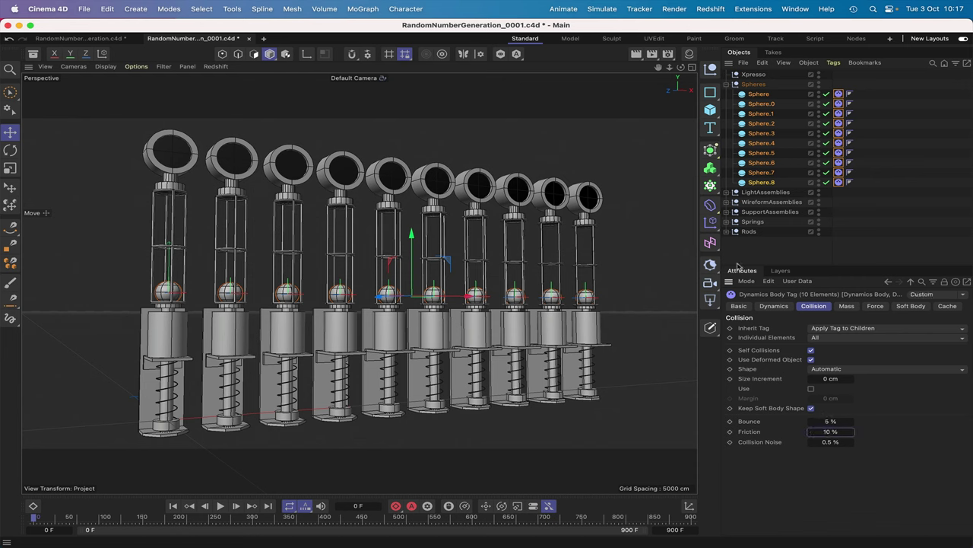
click(845, 306)
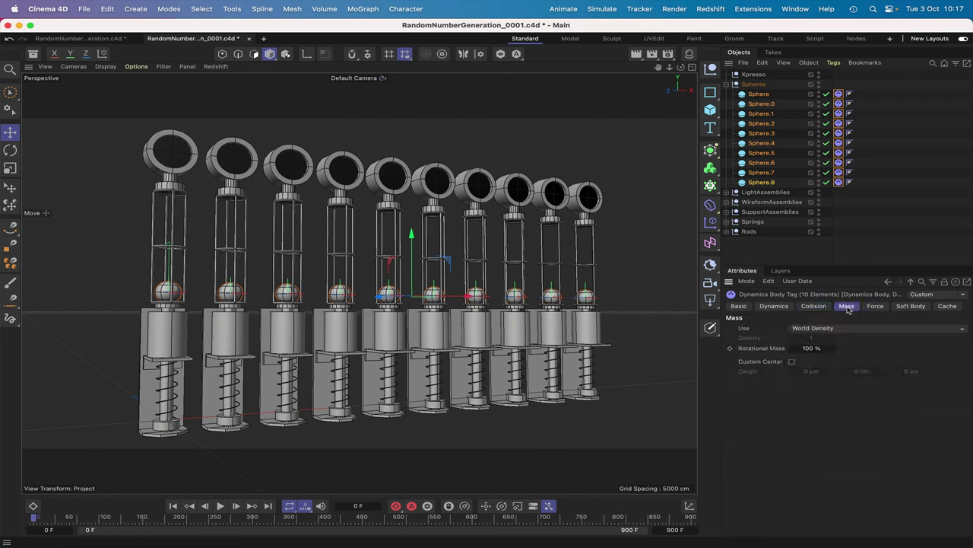
click(875, 306)
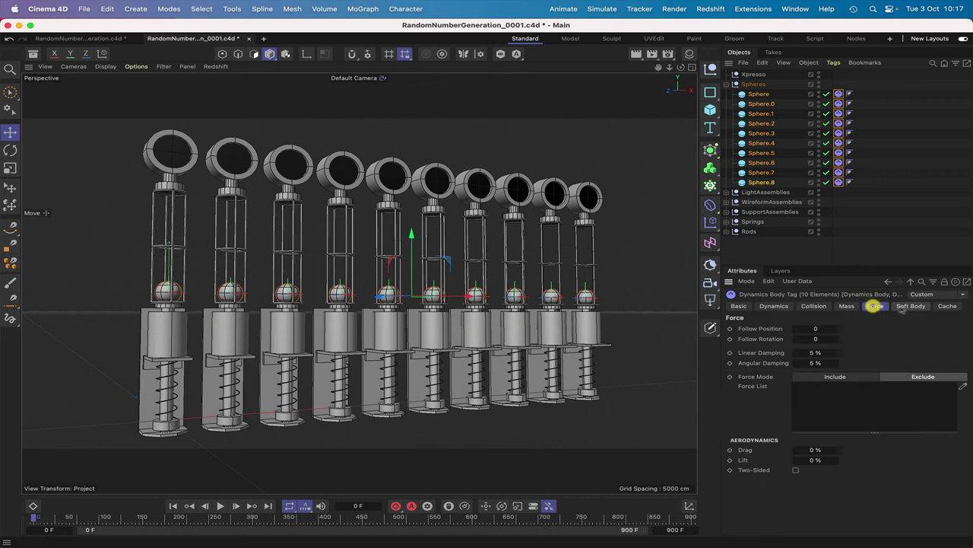
click(814, 307)
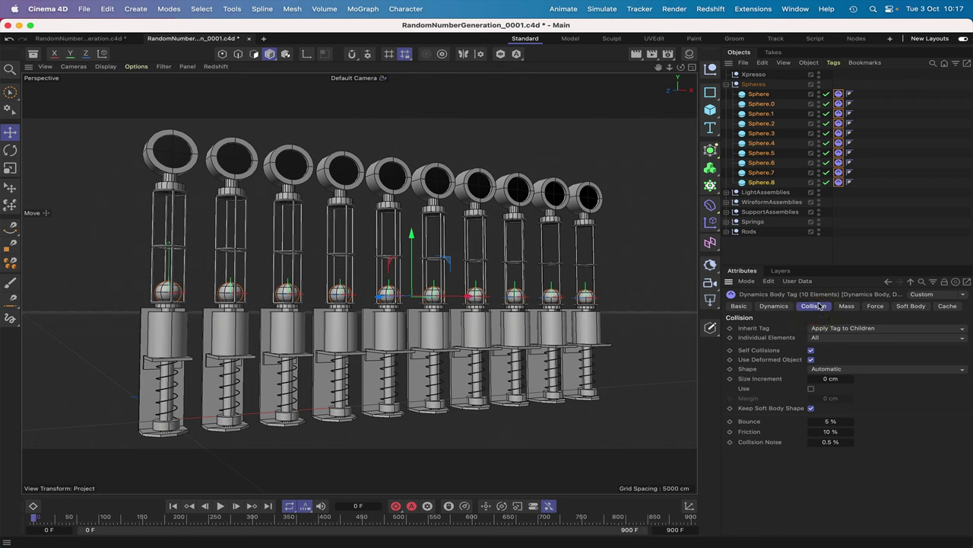
Expand LightAssemblies instead of Spheres and select LightBase0 through LightBase3
click(727, 85)
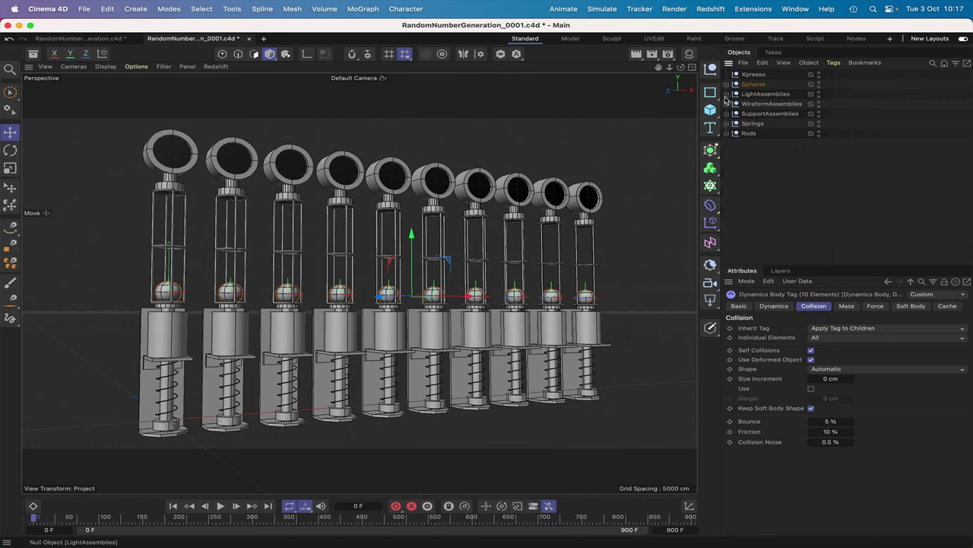
click(726, 93)
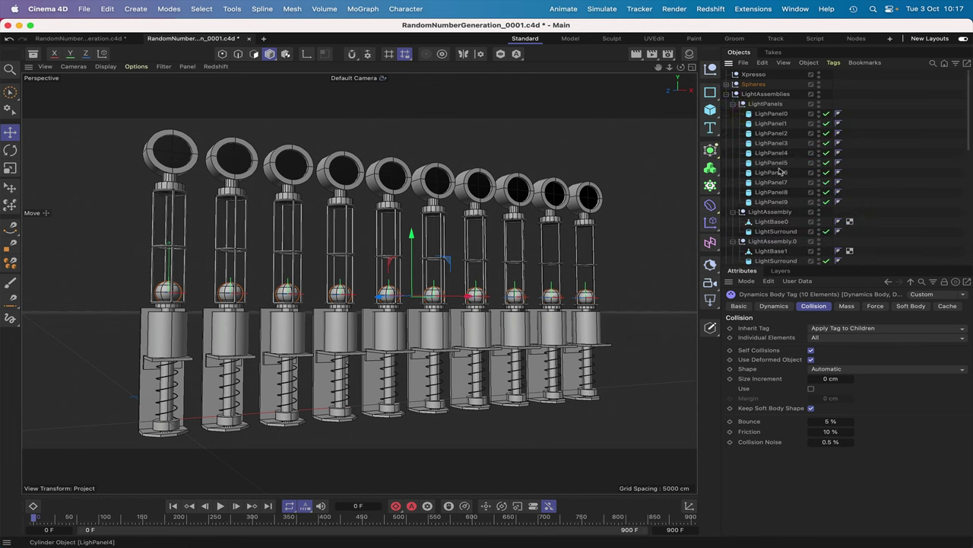
scroll(780, 171, down, 3)
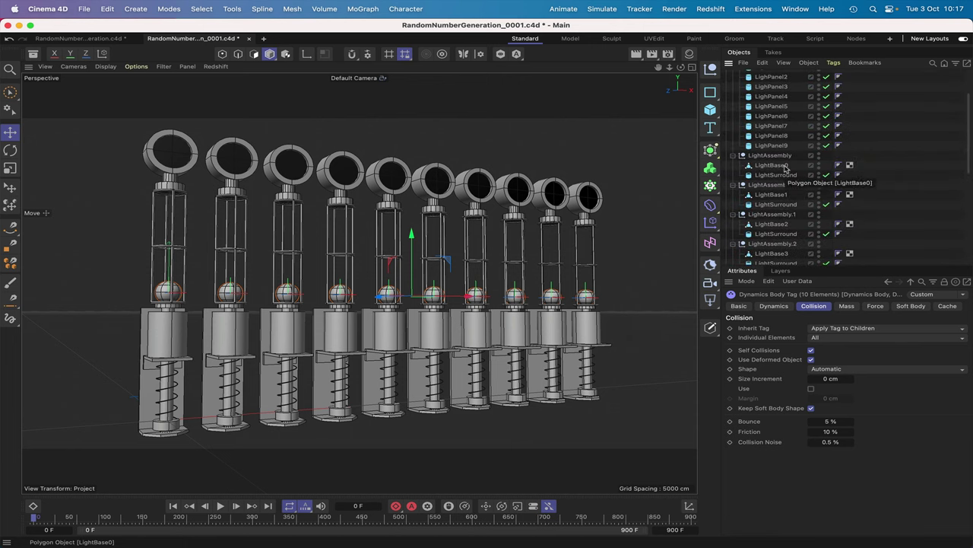
click(783, 166)
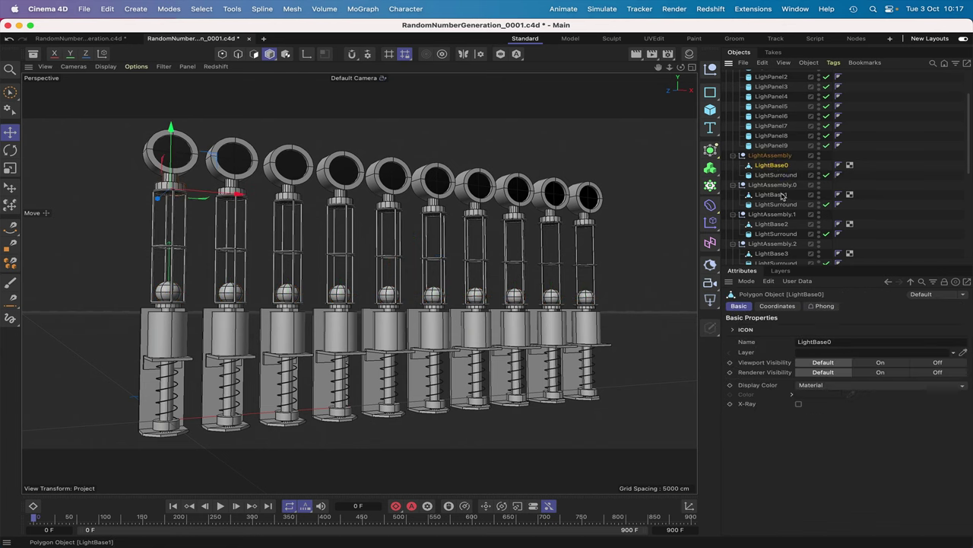
shift+click(778, 194)
shift+click(777, 223)
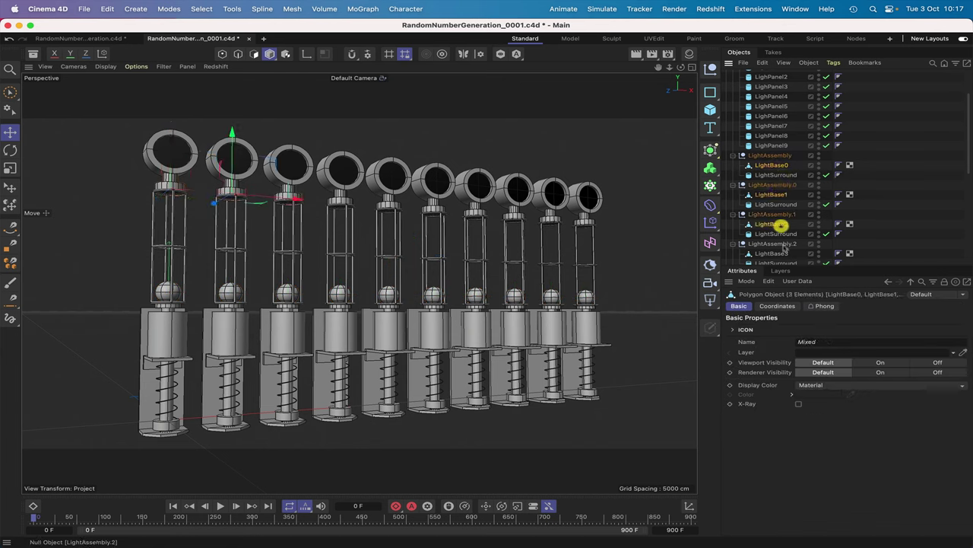
shift+click(778, 253)
Add LightBase4 through LightBase9 to the selection, undoing one mistaken pick
scroll(780, 229, down, 5)
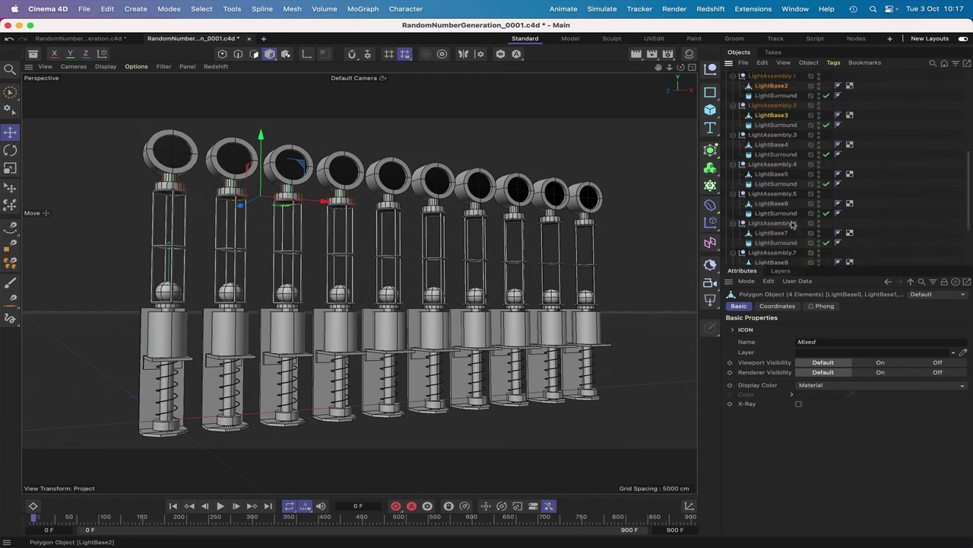
shift+click(772, 144)
shift+click(772, 173)
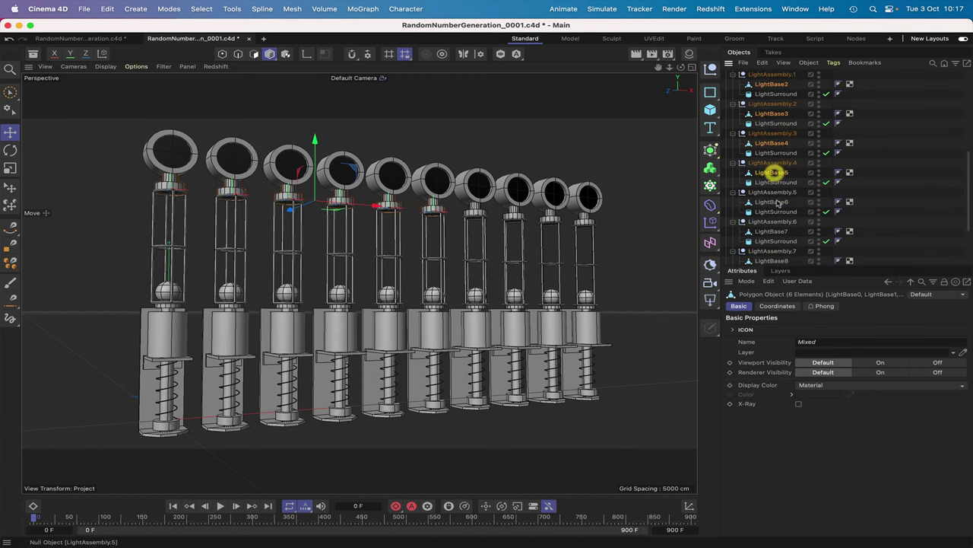
shift+click(772, 202)
shift+click(772, 231)
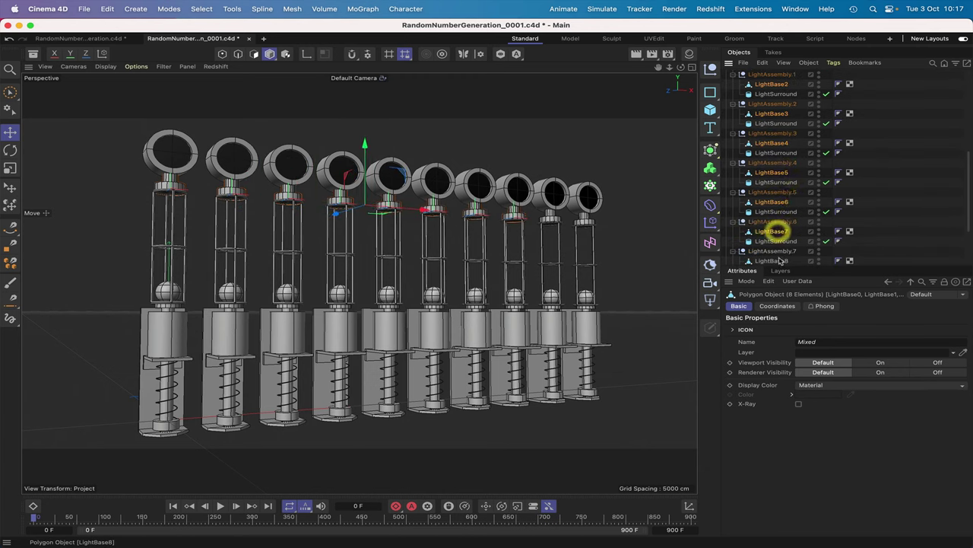
shift+click(772, 261)
scroll(777, 251, down, 3)
shift+click(772, 238)
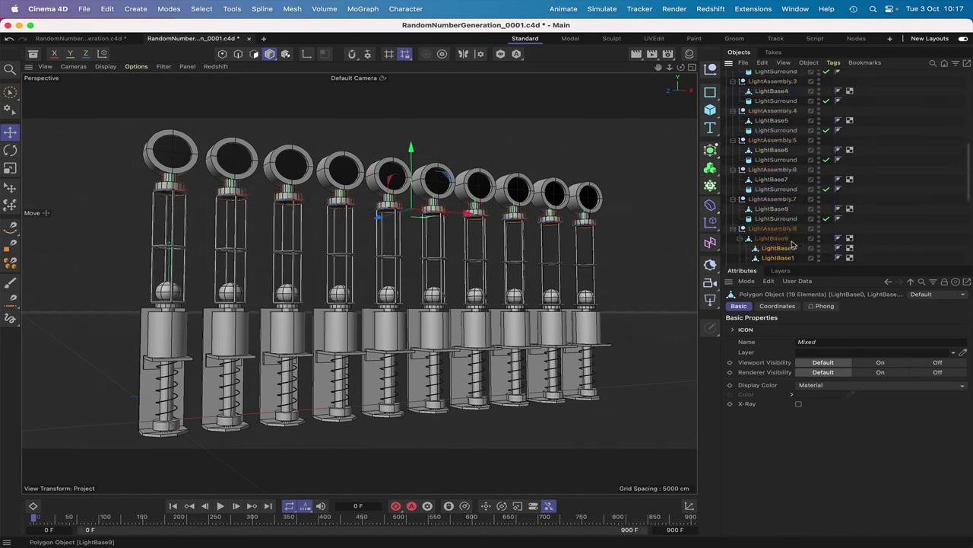
key(super+z)
shift+click(777, 238)
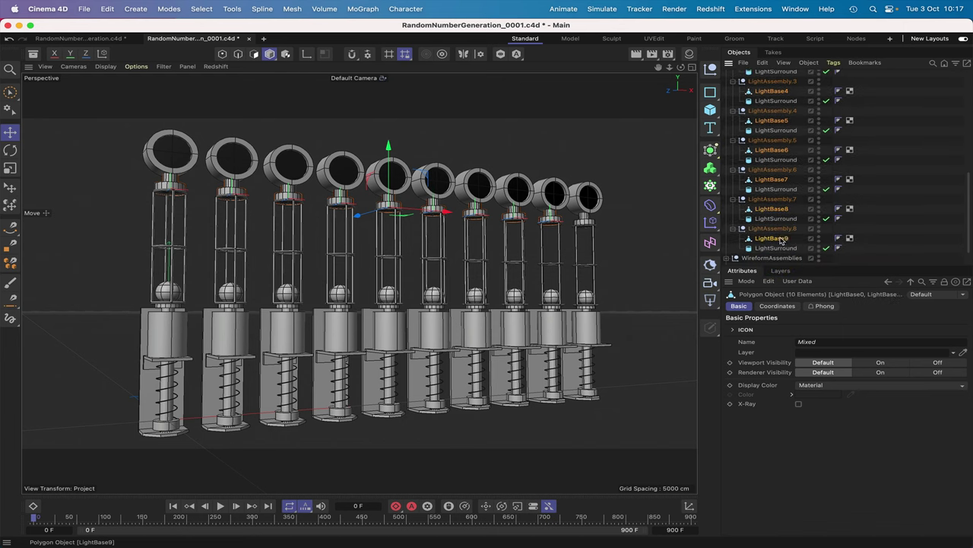
scroll(798, 215, up, 10)
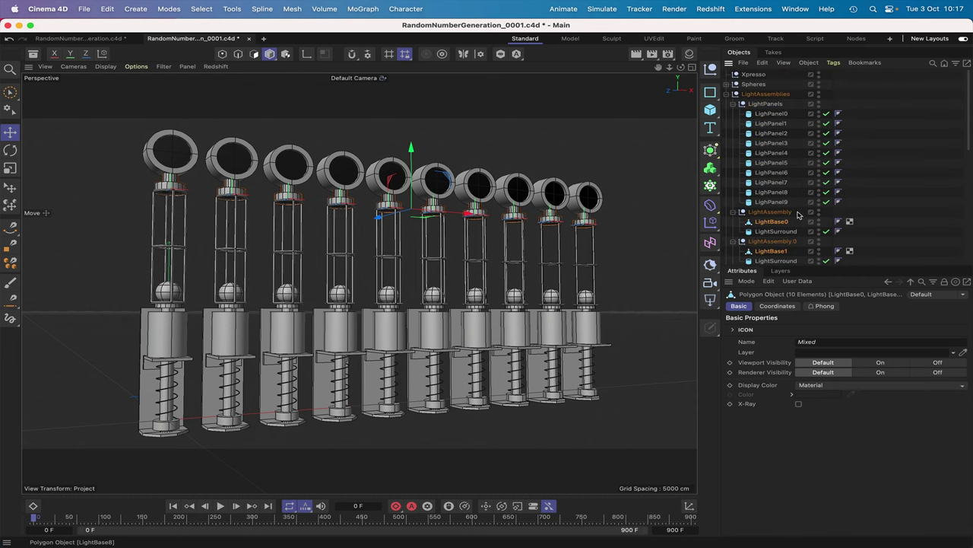
Tag the ten LightBases as Collider Bodies with Static Mesh shape, 100% bounce and friction
click(834, 62)
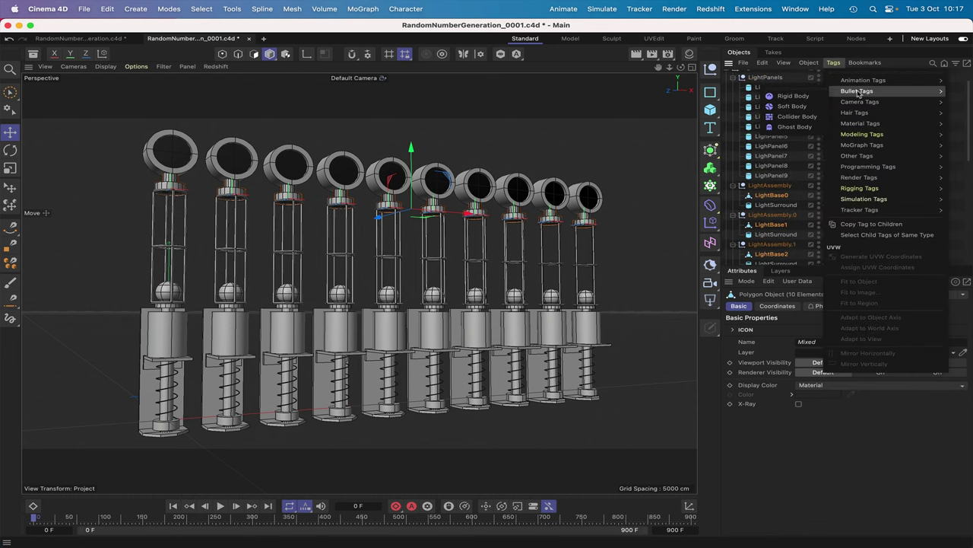
mouse_move(845, 91)
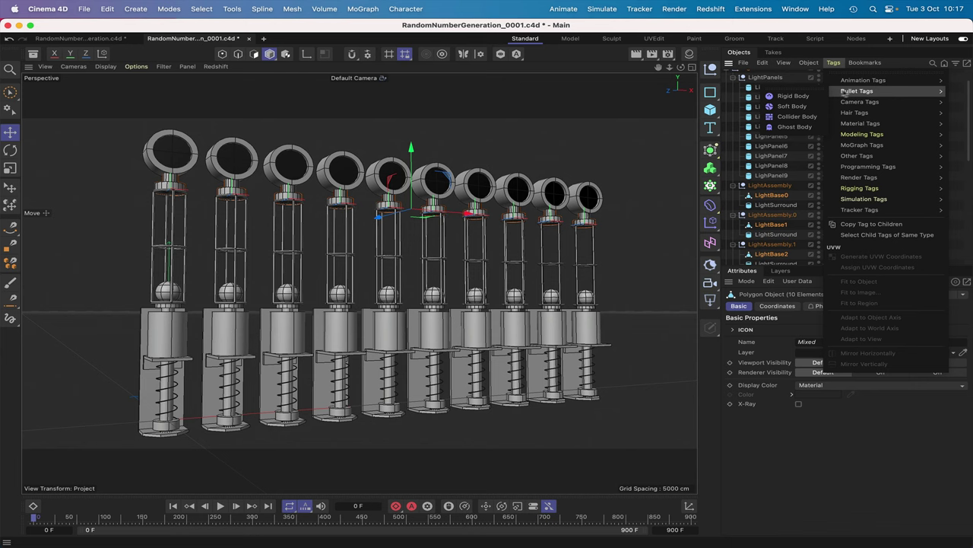
click(797, 116)
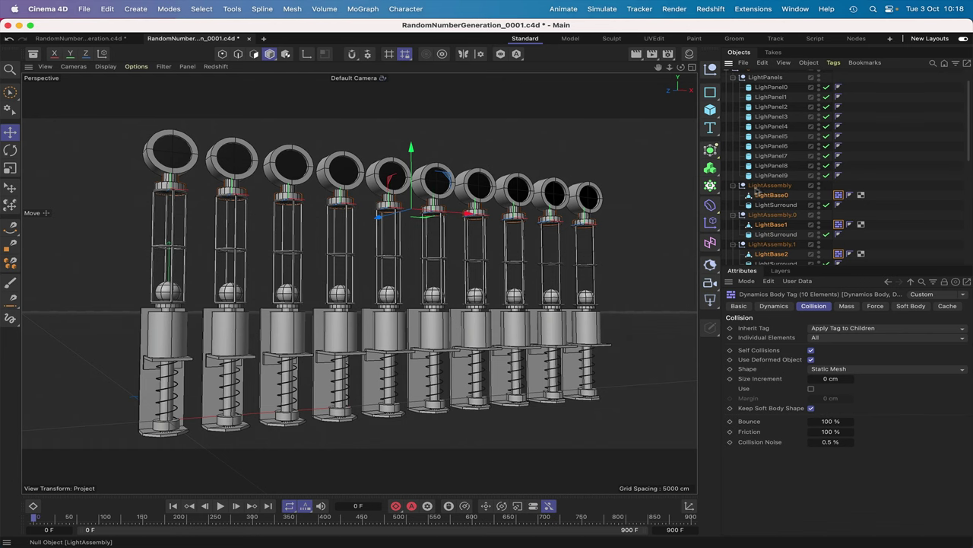
click(733, 186)
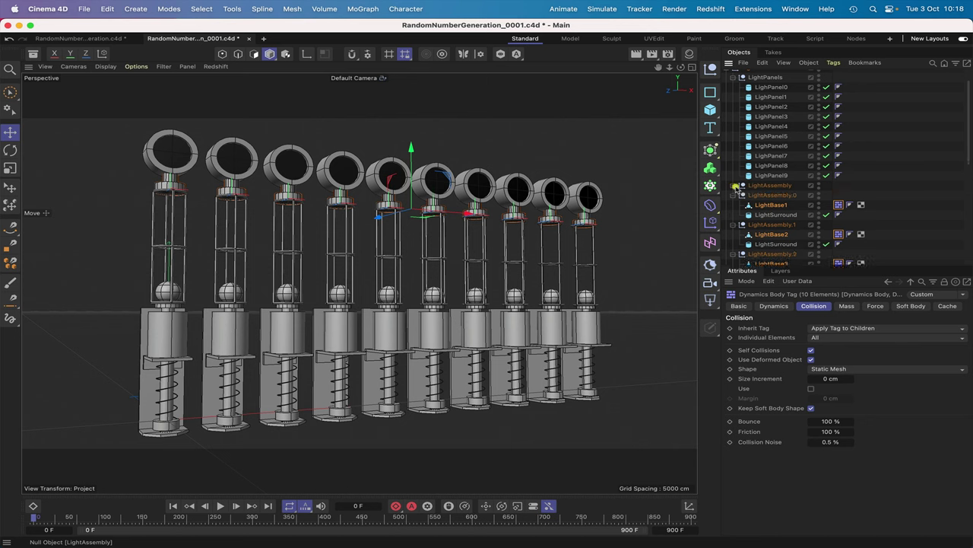
click(733, 186)
scroll(731, 186, up, 1)
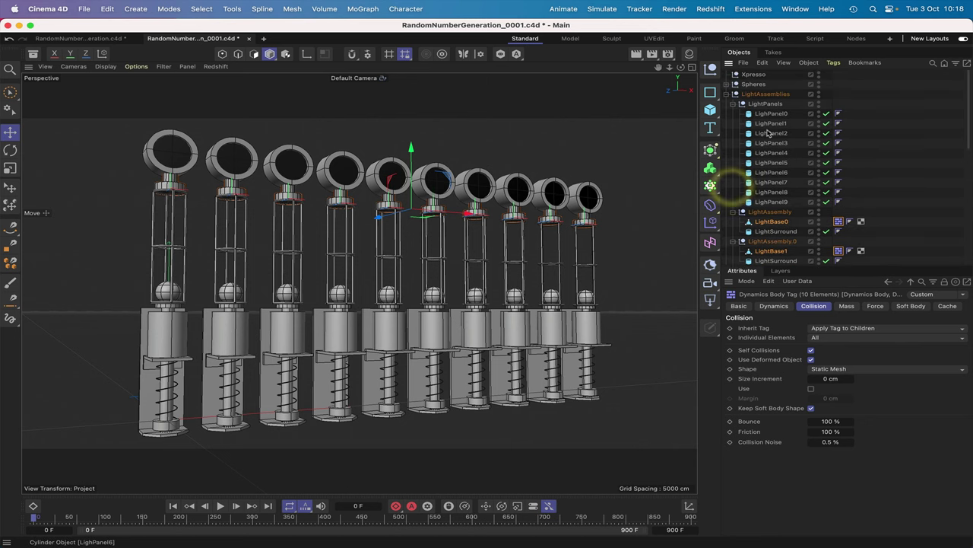
Expand WireformAssemblies and toggle the first assembly's Sleeve viewport visibility
click(727, 94)
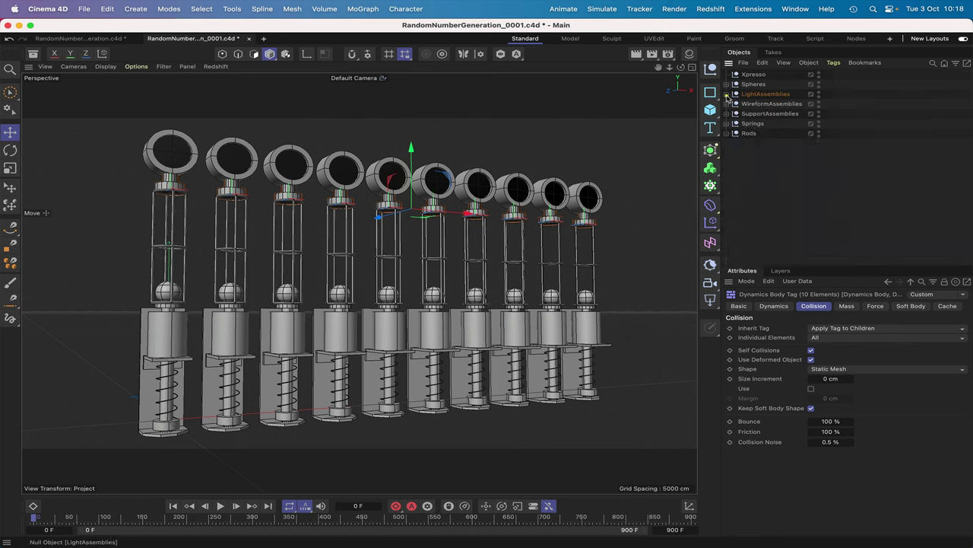
click(727, 104)
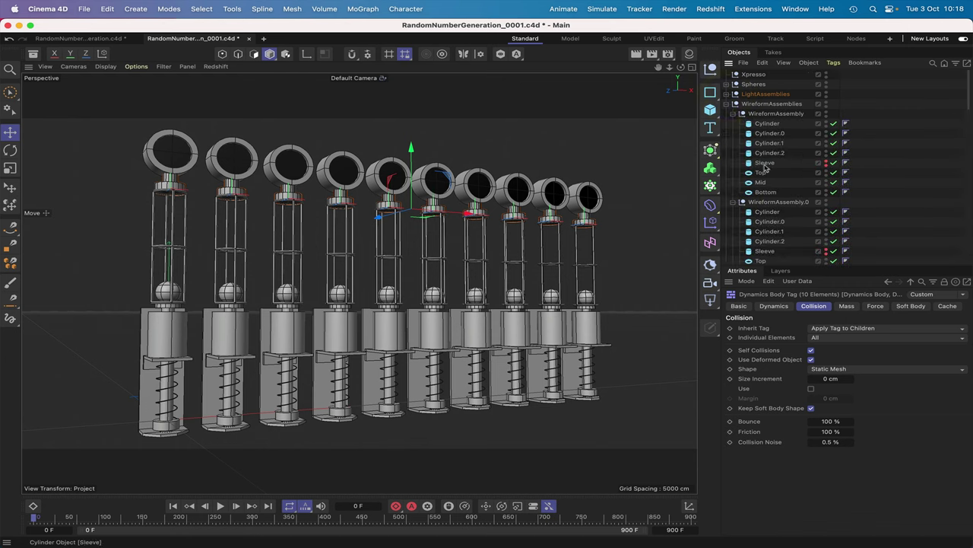
click(826, 163)
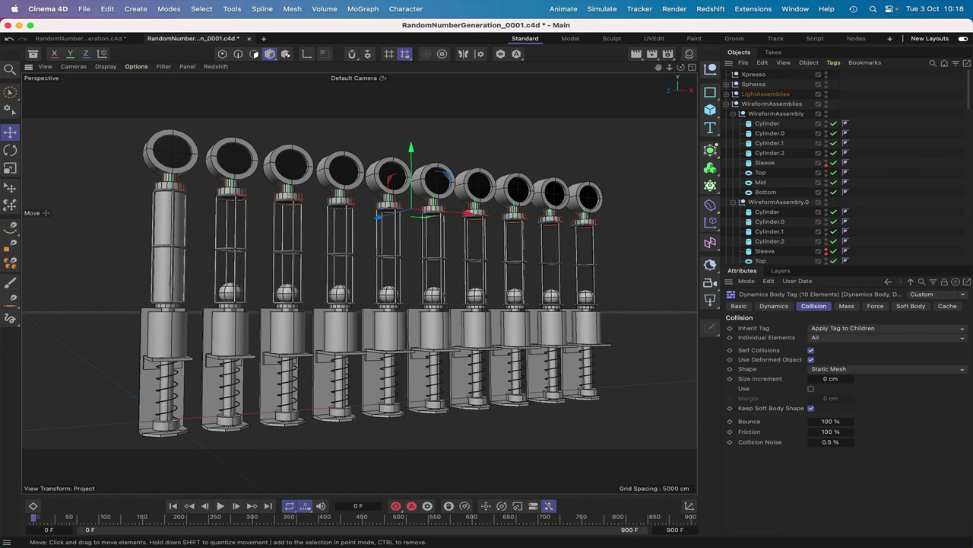
click(826, 163)
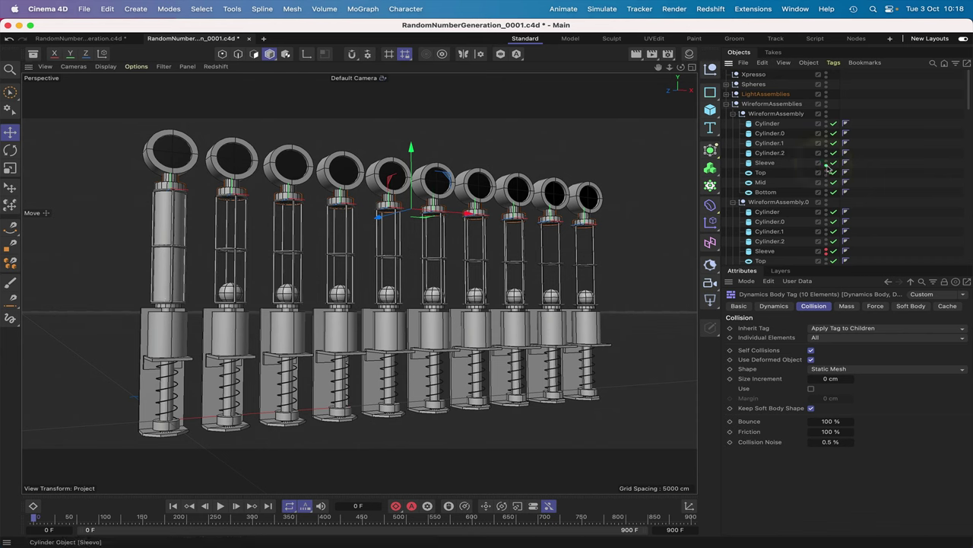
click(826, 162)
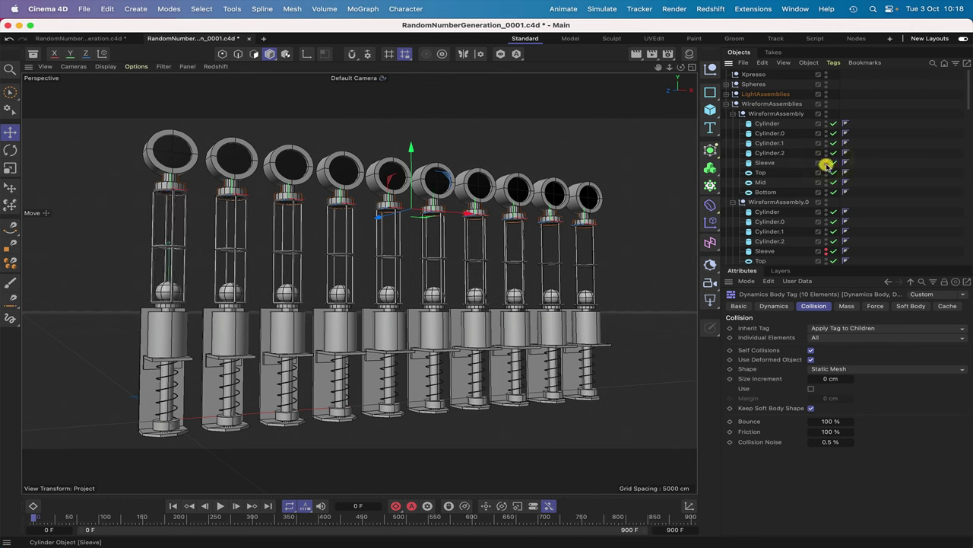
Select the first two Sleeves plus those of WireformAssembly.1, .2 and .3
click(761, 164)
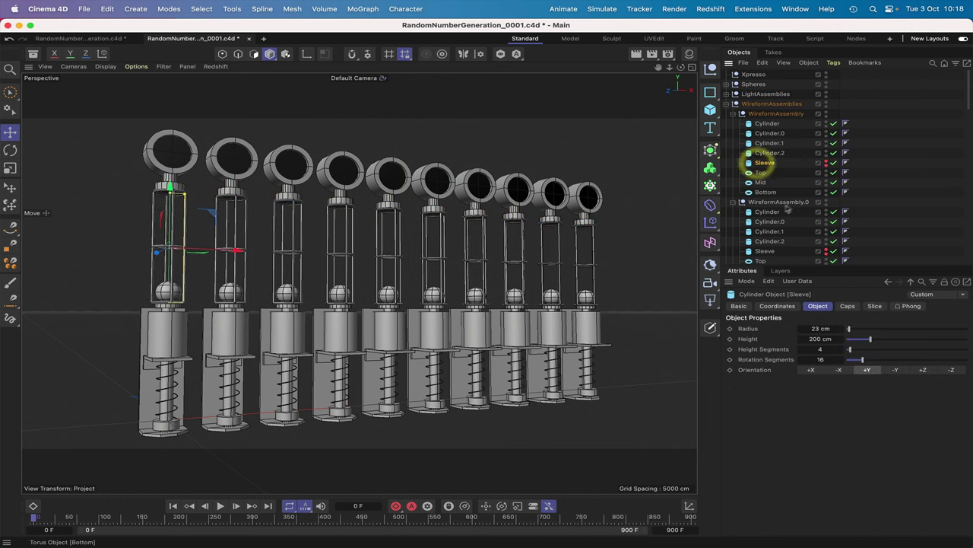
super+click(764, 251)
scroll(772, 239, down, 5)
super+click(766, 212)
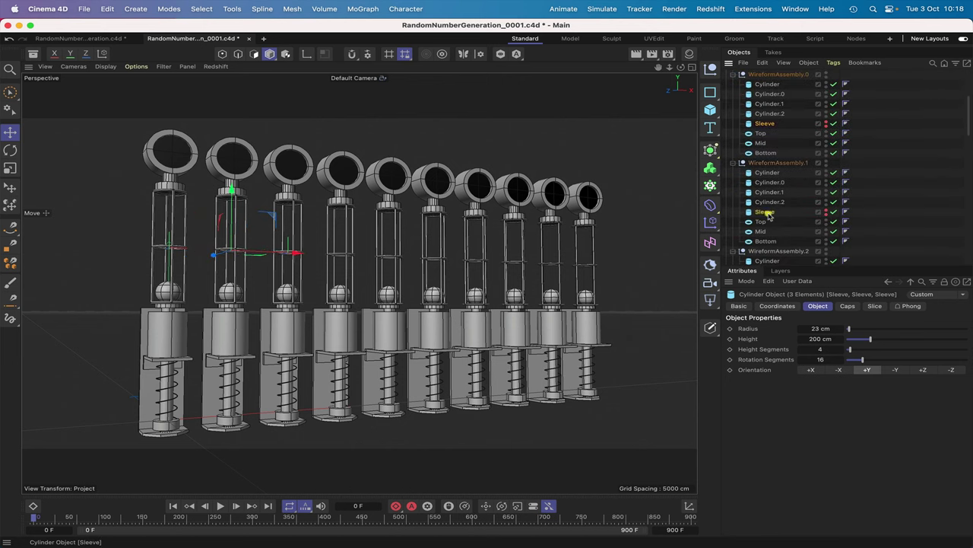
scroll(771, 213, down, 3)
super+click(765, 198)
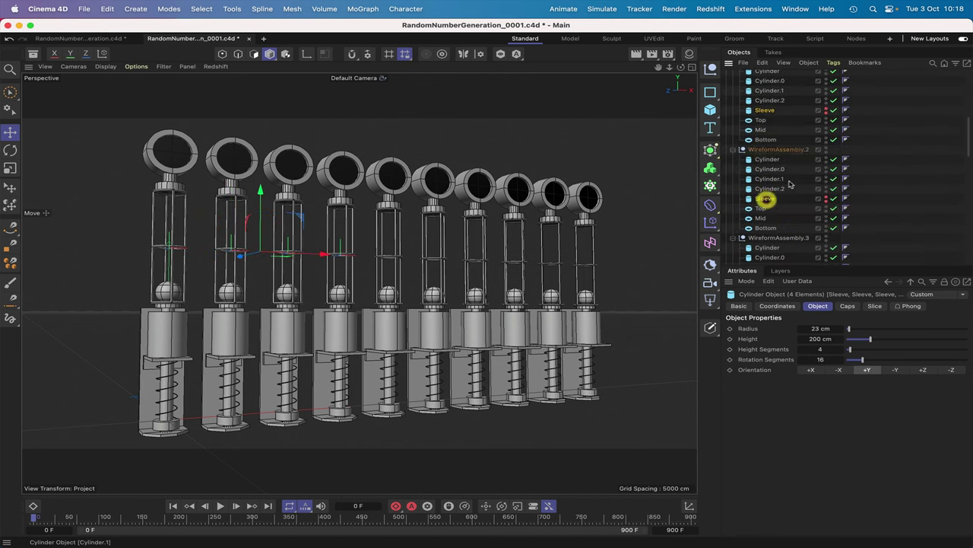
scroll(767, 202, down, 3)
super+click(764, 207)
scroll(781, 196, down, 3)
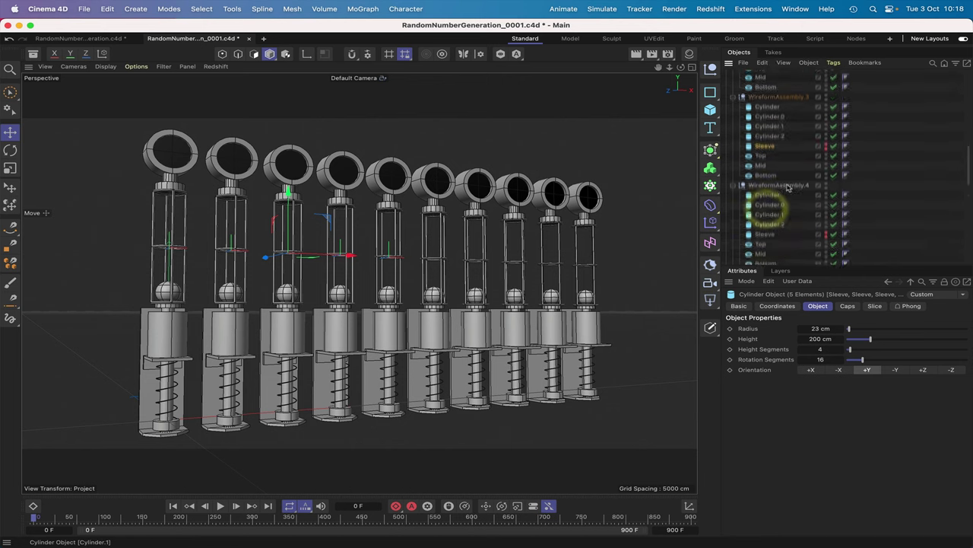
Add the Sleeves of WireformAssembly.4 through .8, giving ten selected
super+click(765, 205)
scroll(768, 199, down, 3)
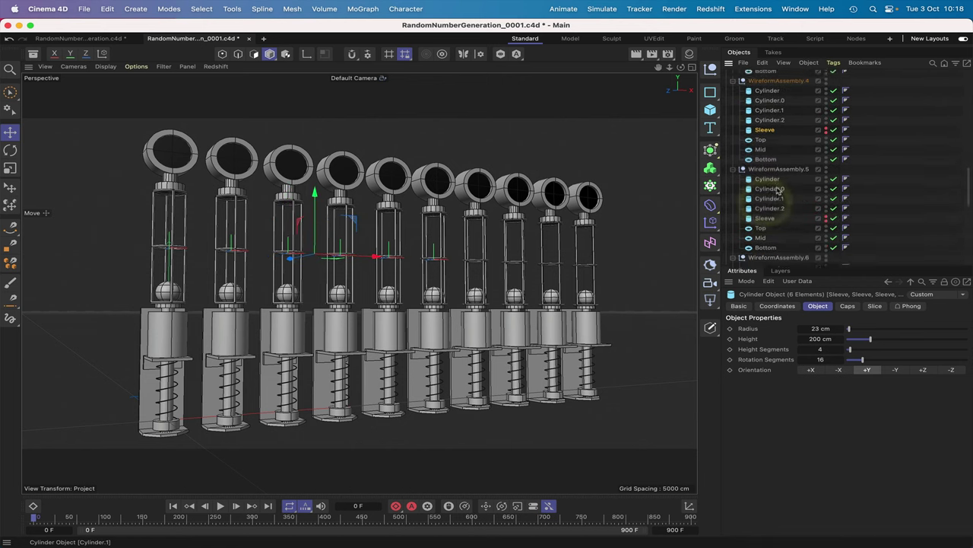
super+click(763, 204)
scroll(771, 194, down, 4)
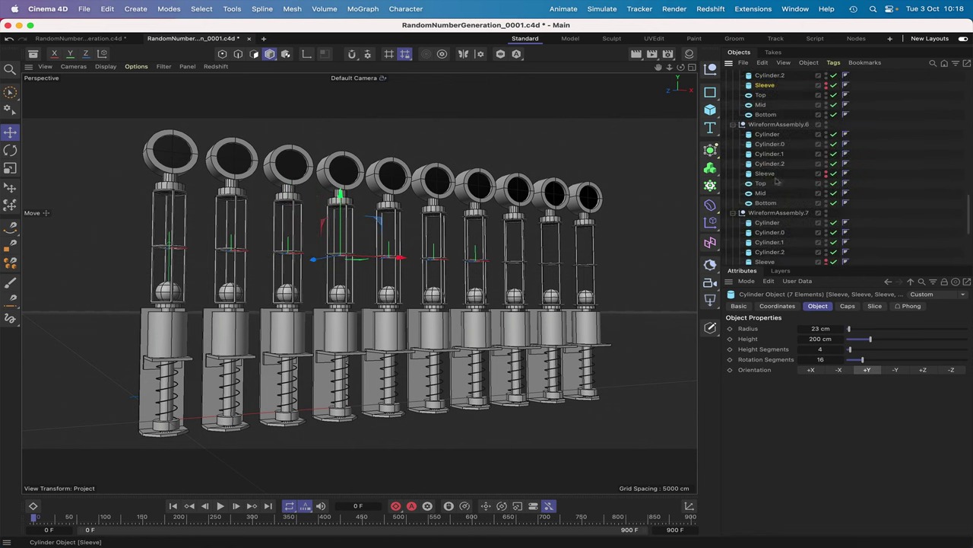
super+click(765, 173)
scroll(783, 160, down, 3)
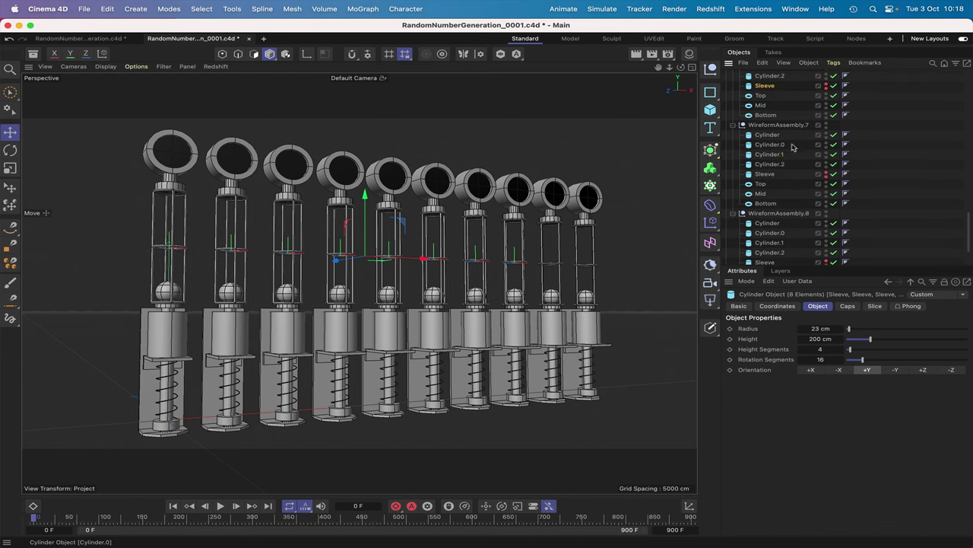
super+click(765, 173)
scroll(768, 186, down, 2)
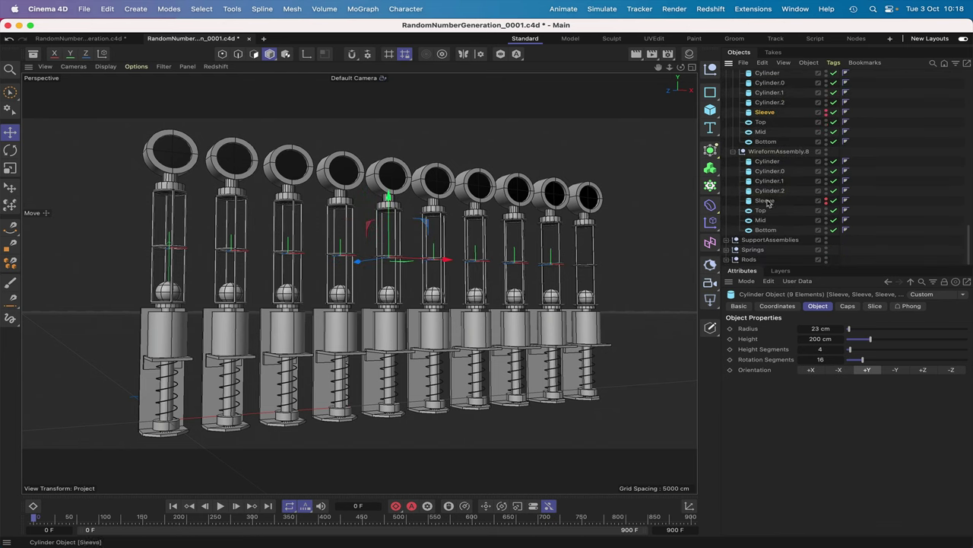
super+click(765, 200)
scroll(783, 183, down, 3)
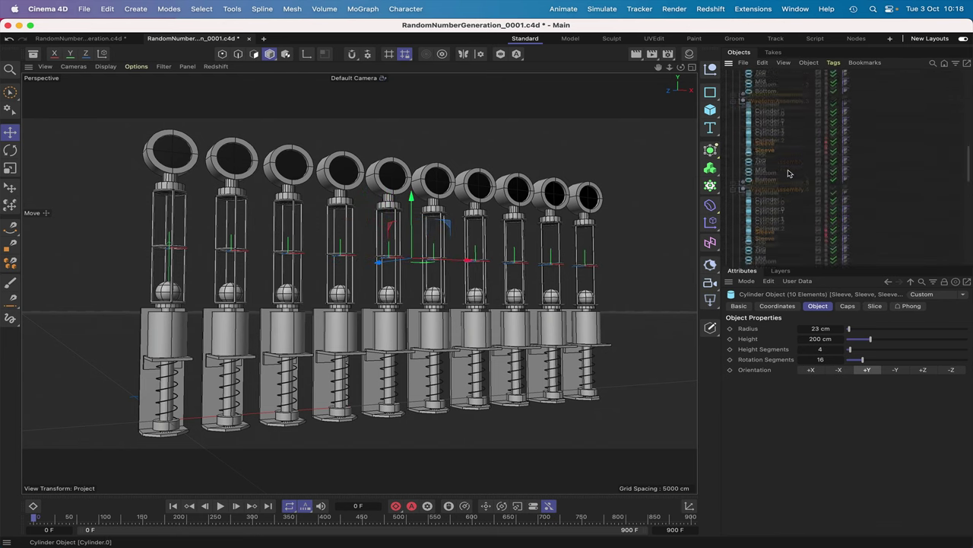
scroll(789, 173, up, 15)
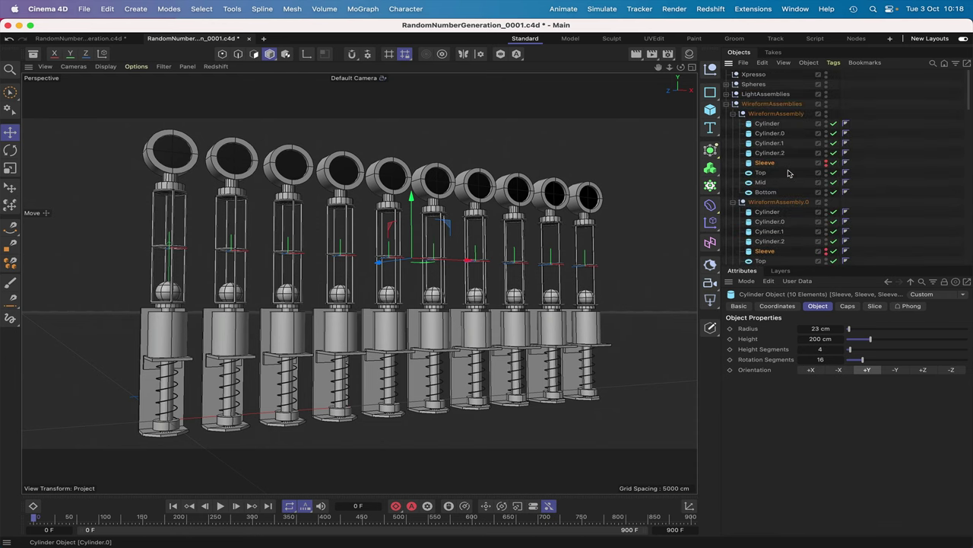
Add a Bullet Collider Body tag to the ten selected Sleeves
click(834, 62)
mouse_move(852, 92)
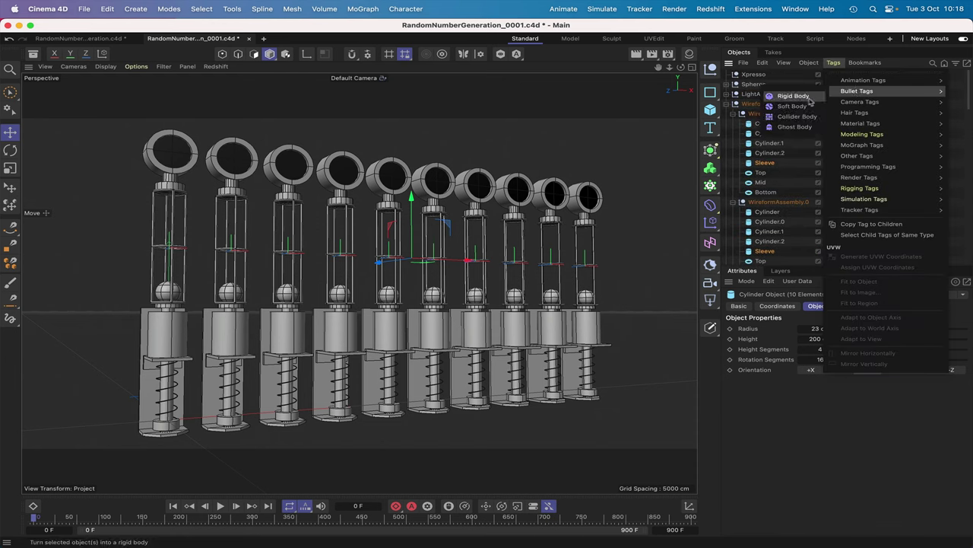
click(797, 116)
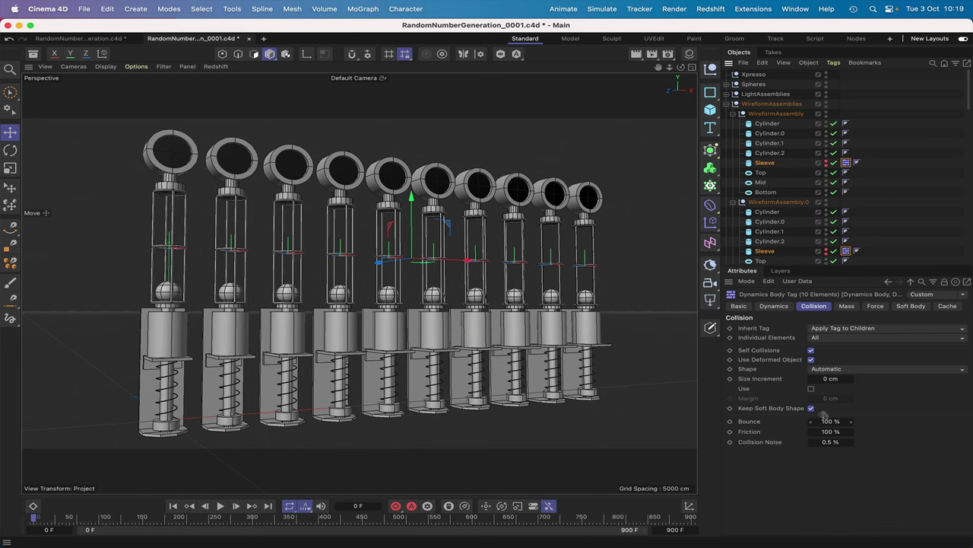
Set the collider's Shape to Static Mesh and Friction to 10%
click(821, 371)
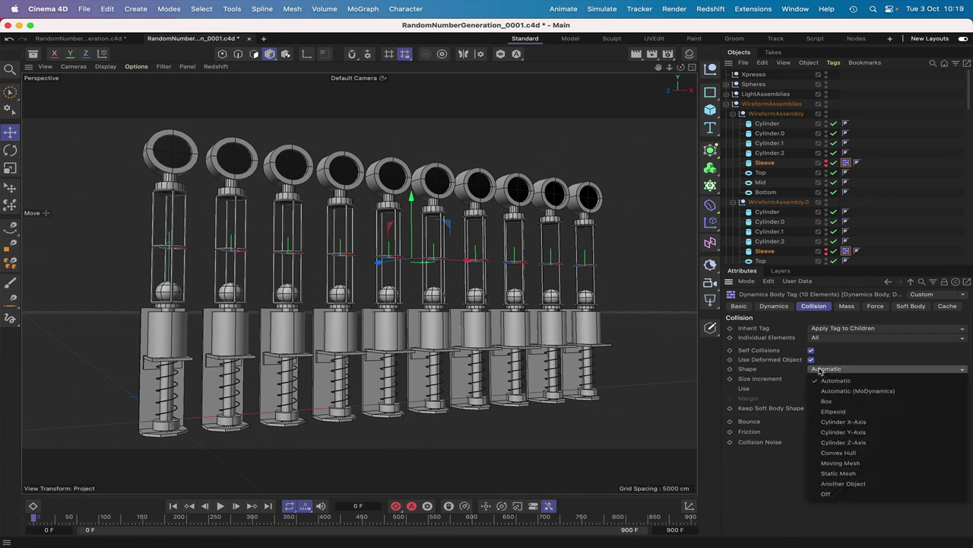
click(837, 473)
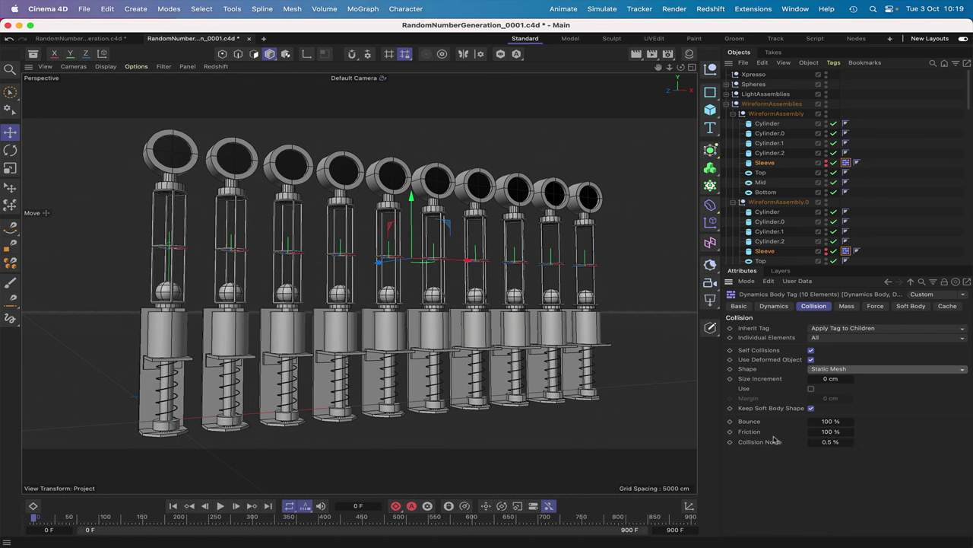
click(828, 431)
text(10)
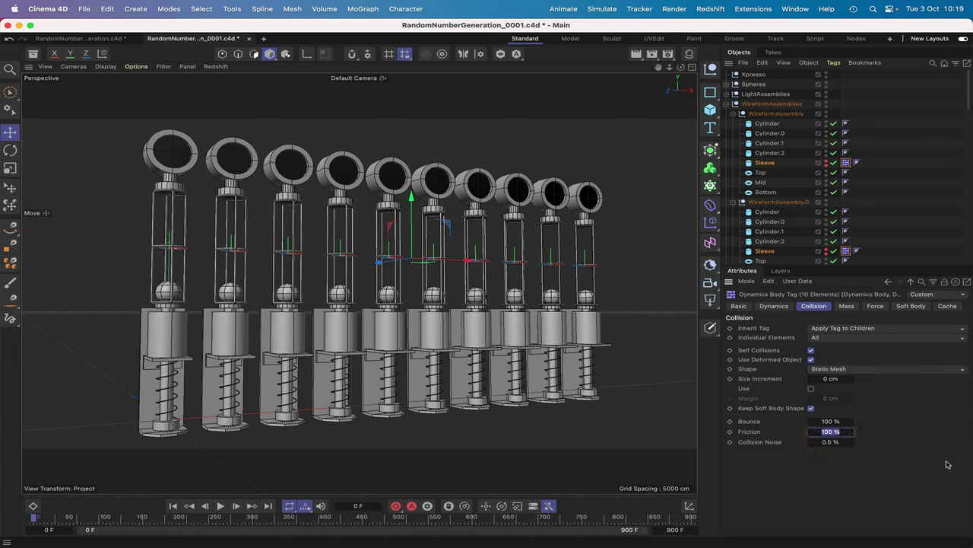
key(Return)
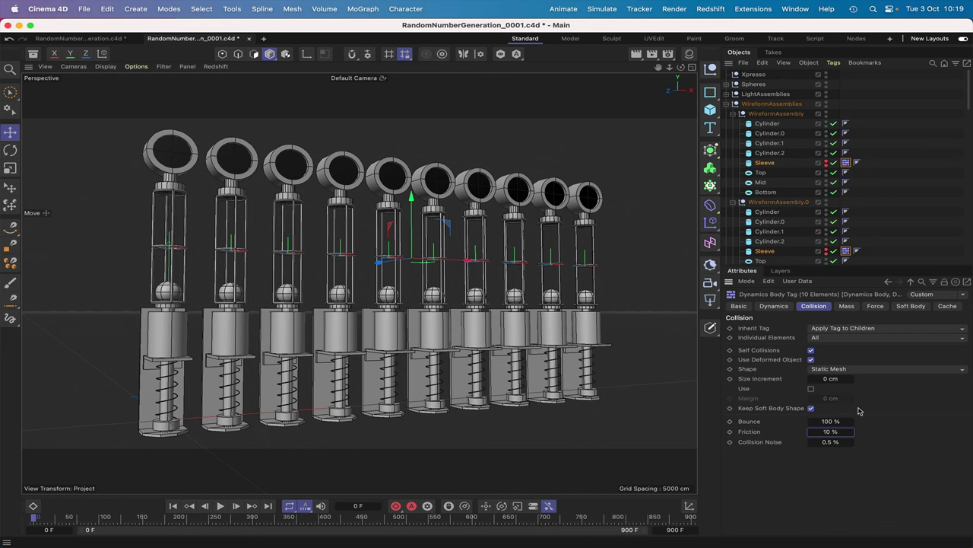
Inspect the first SupportAssembly, then expand Rods and select Rod's first Cylinder
click(727, 104)
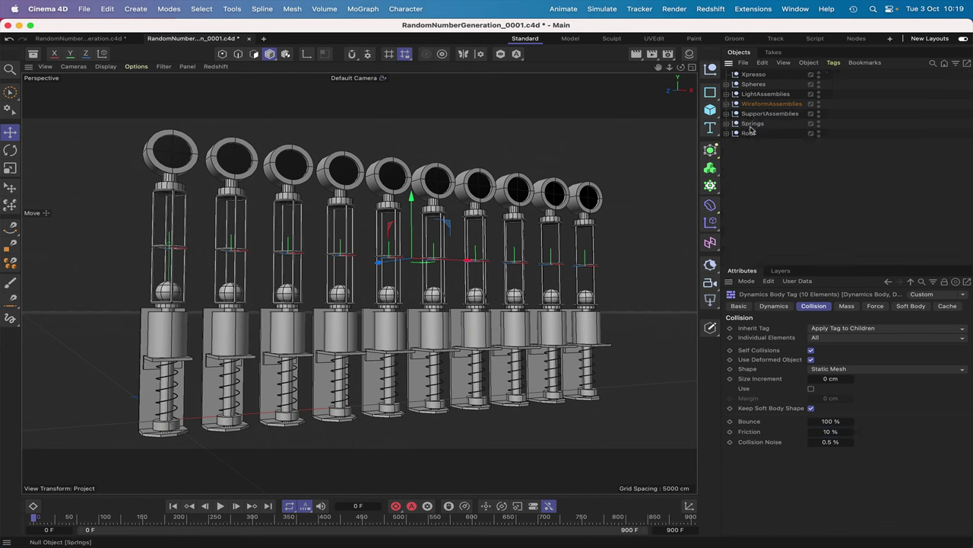
click(726, 114)
click(733, 123)
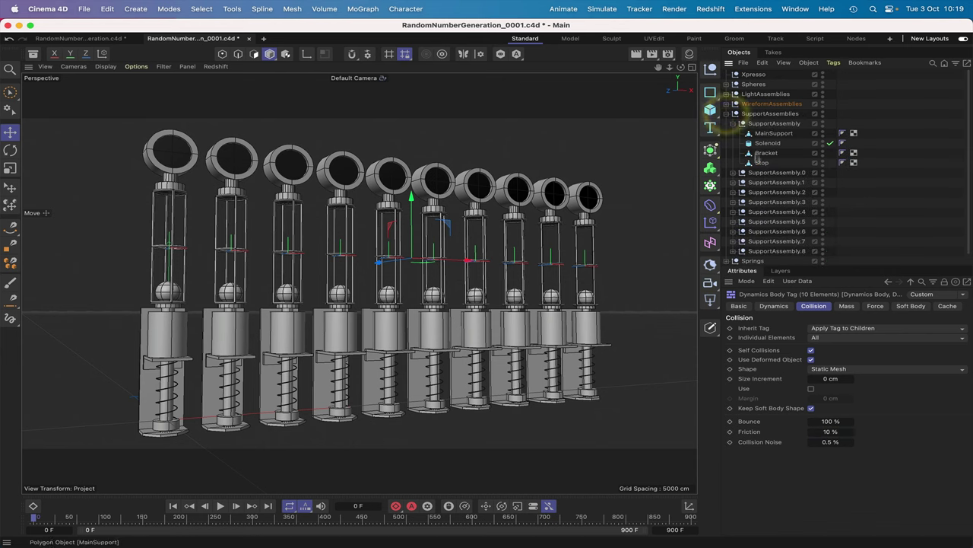
click(726, 113)
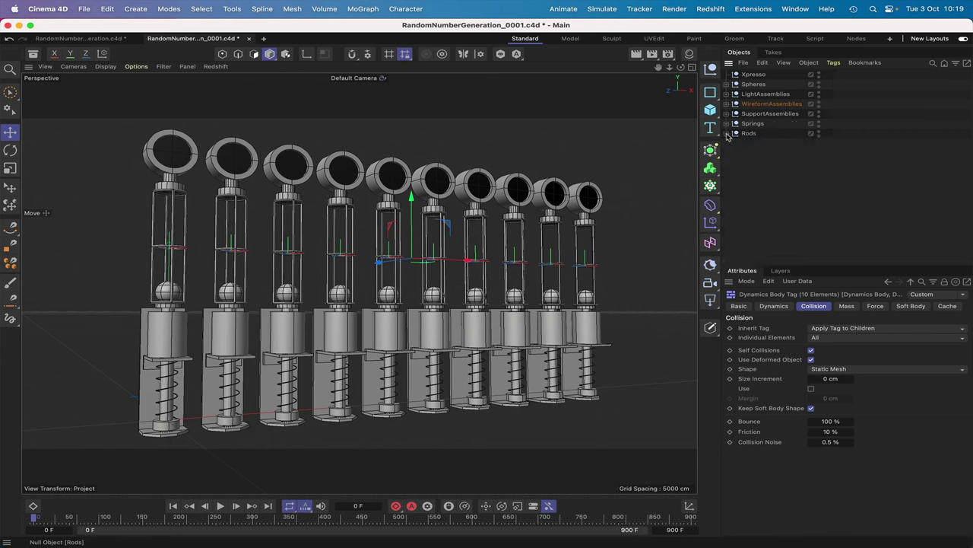
click(726, 134)
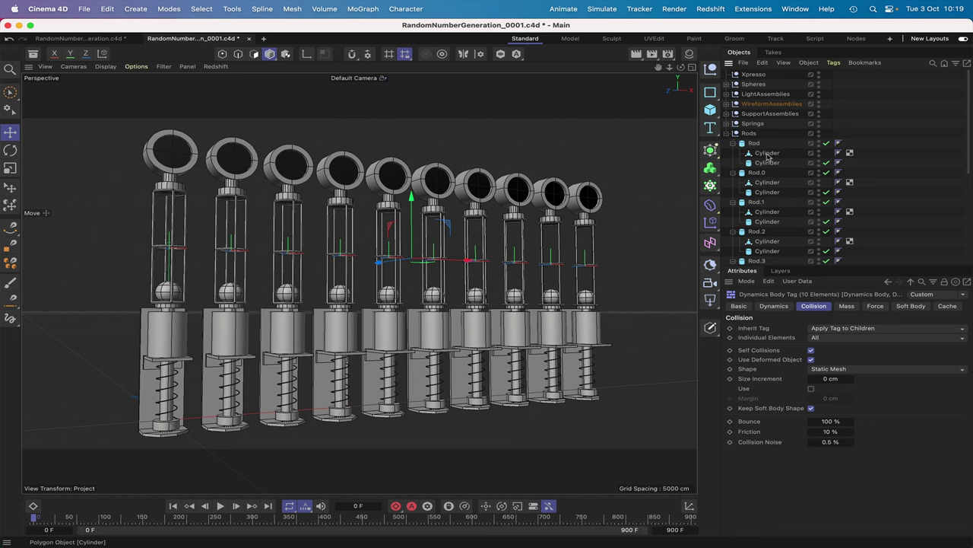
click(766, 152)
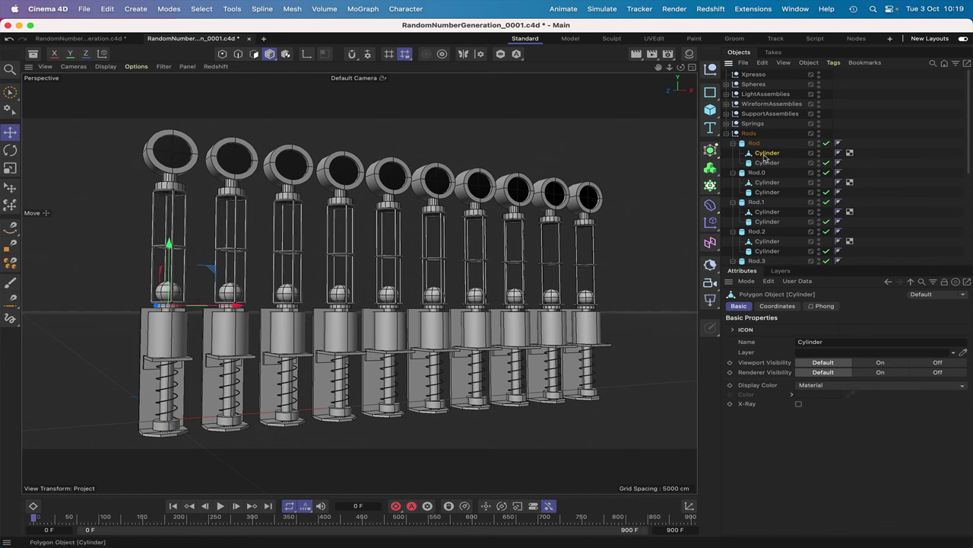
Add the first Cylinder of Rod.0 through Rod.8 to the selection
ctrl+click(768, 182)
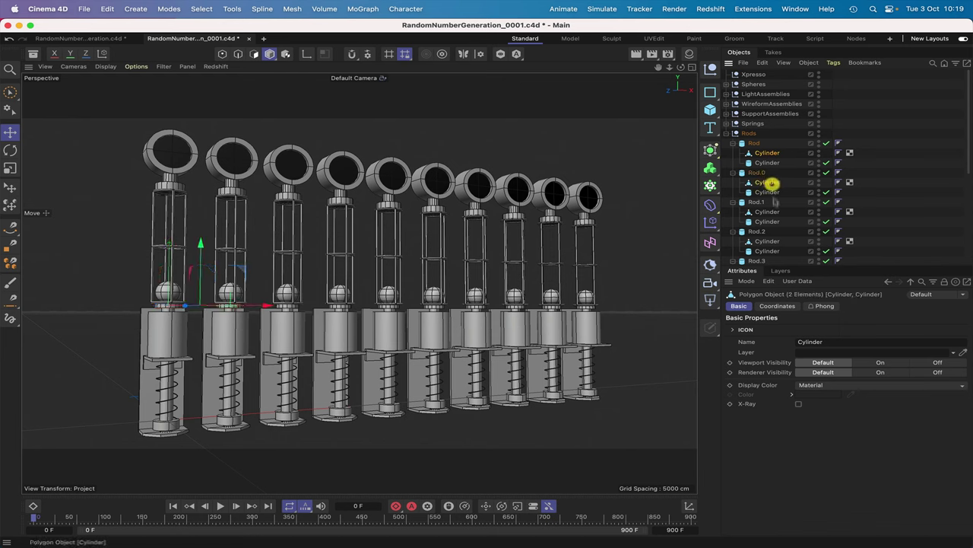
ctrl+click(768, 211)
ctrl+click(772, 240)
scroll(784, 230, down, 4)
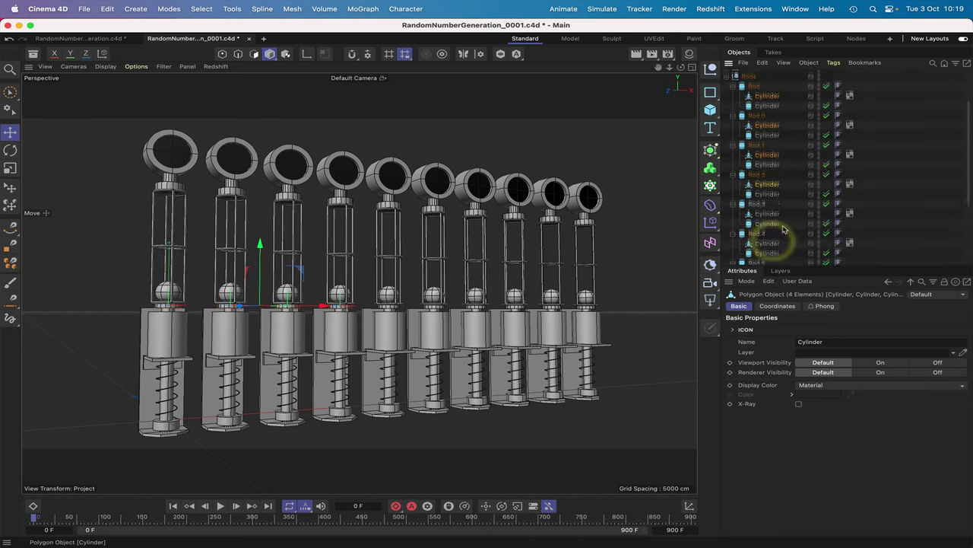
ctrl+click(770, 197)
ctrl+click(770, 225)
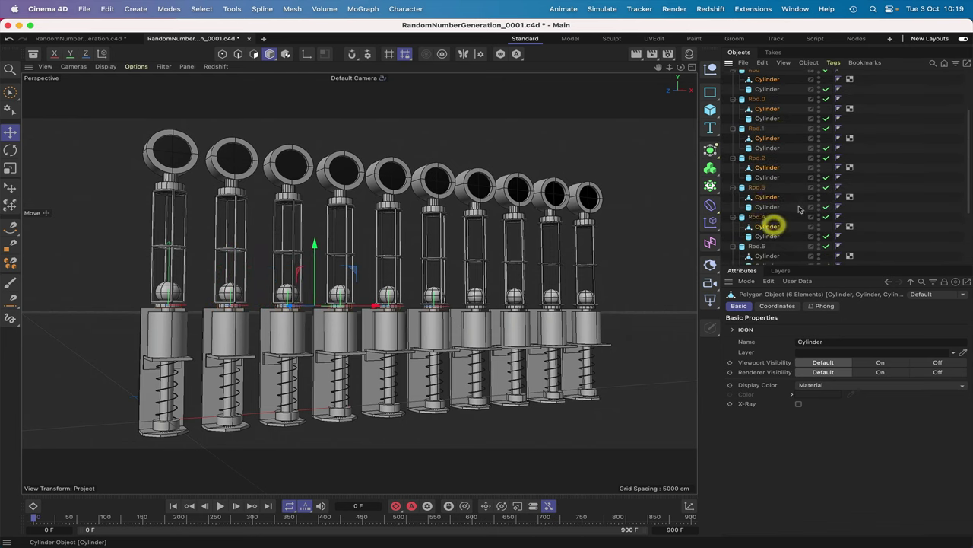
scroll(774, 225, down, 3)
ctrl+click(770, 195)
ctrl+click(774, 224)
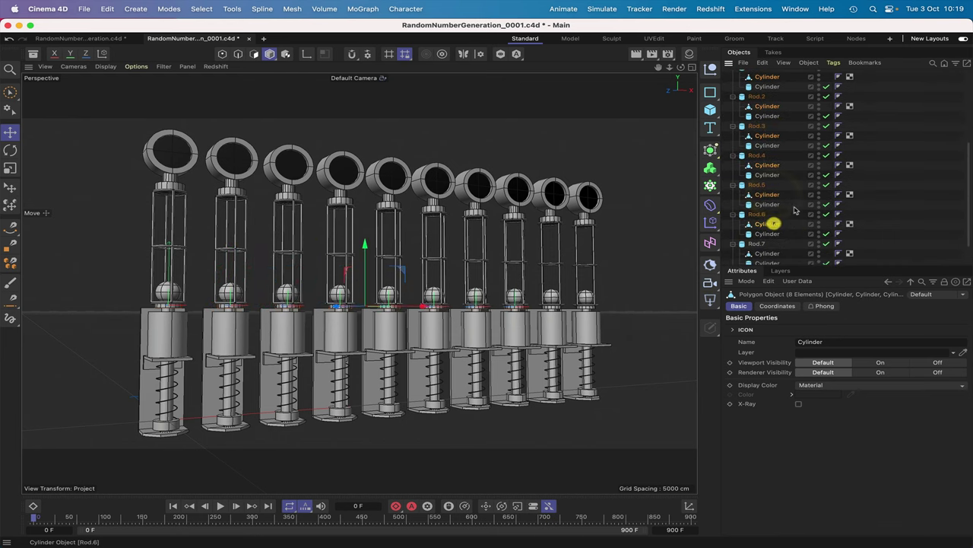
scroll(774, 224, down, 2)
ctrl+click(768, 220)
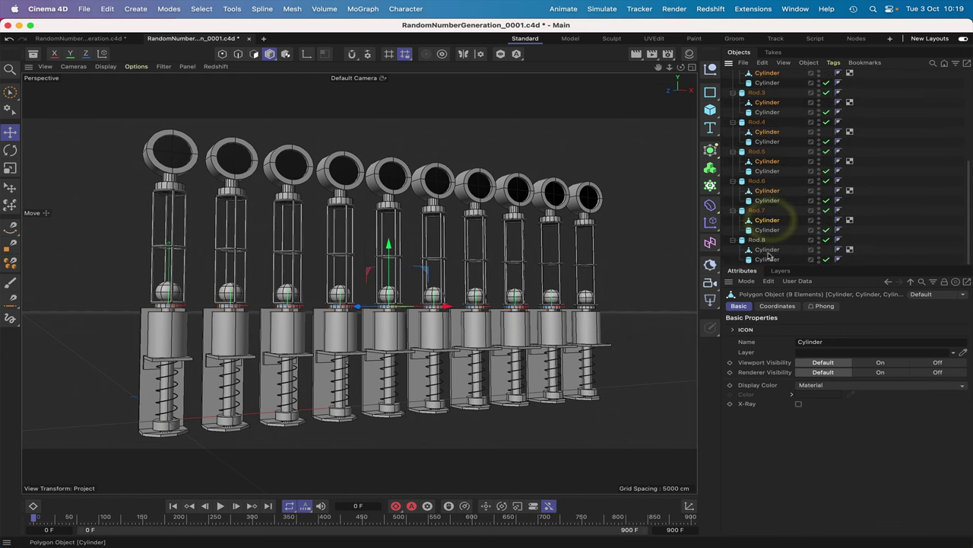
ctrl+click(767, 250)
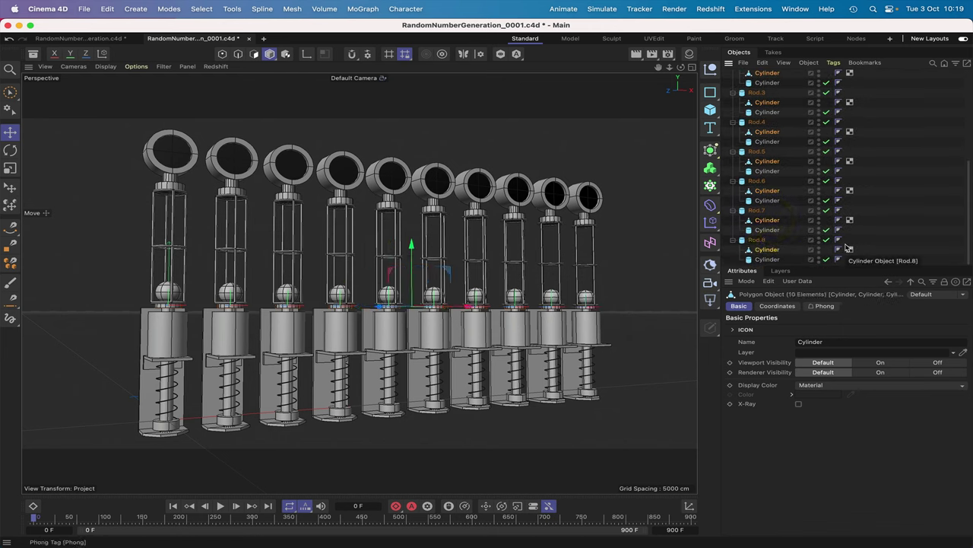
Give the ten rod Cylinders a Collider Body tag with Friction 10%
click(836, 63)
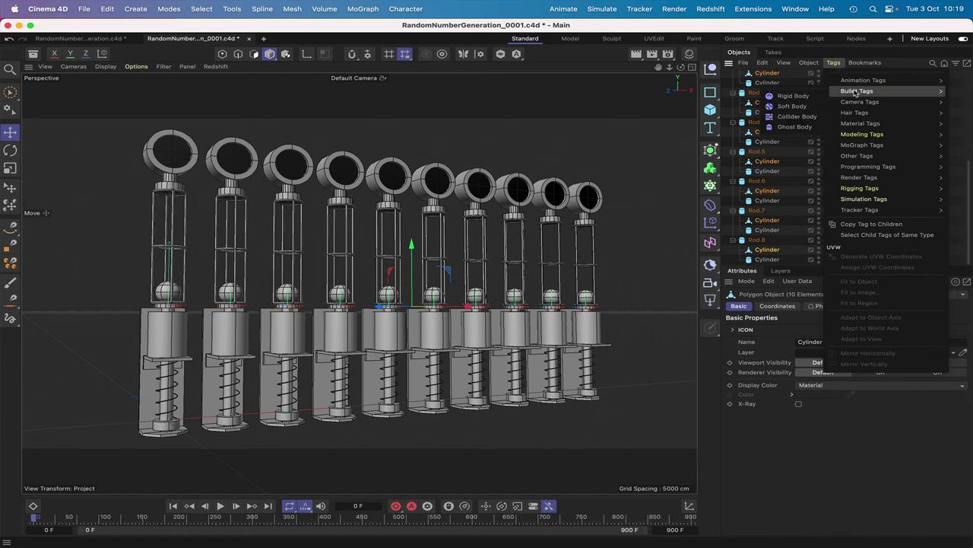
mouse_move(844, 95)
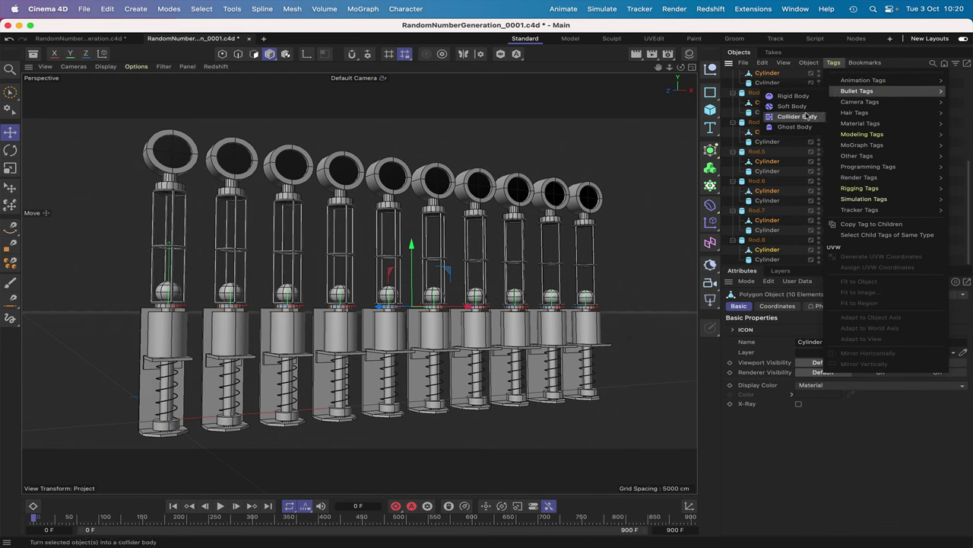
click(797, 117)
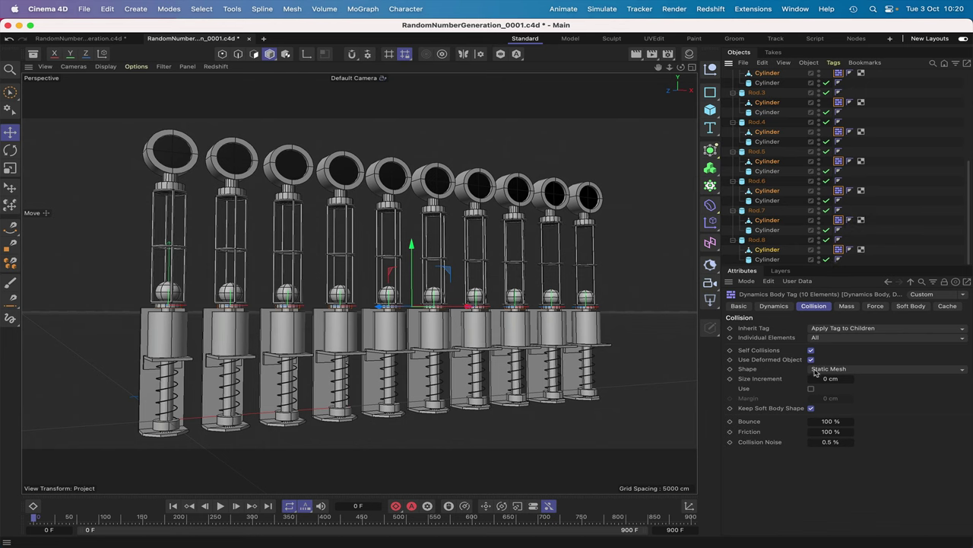
click(831, 432)
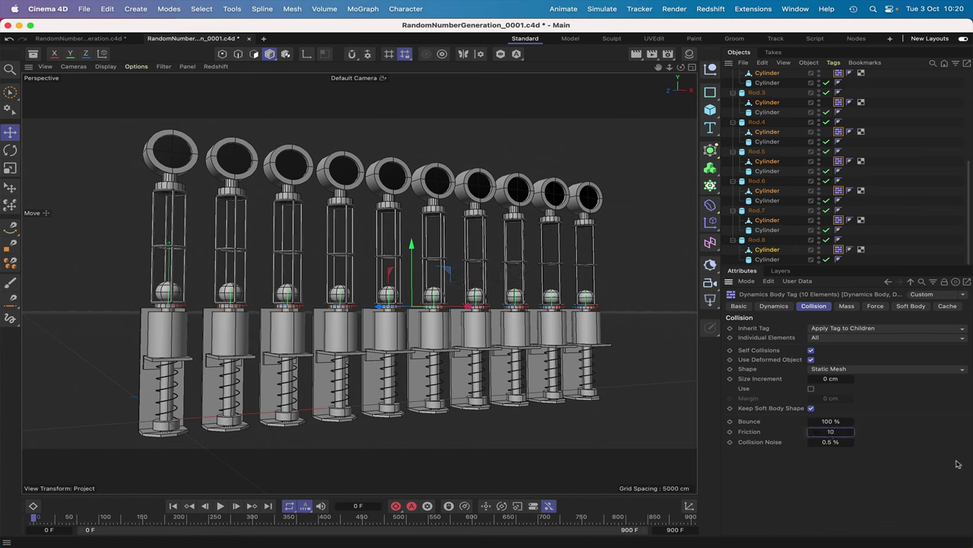
text(10)
key(Return)
Collapse the Rods group and clear the object selection
scroll(768, 168, up, 5)
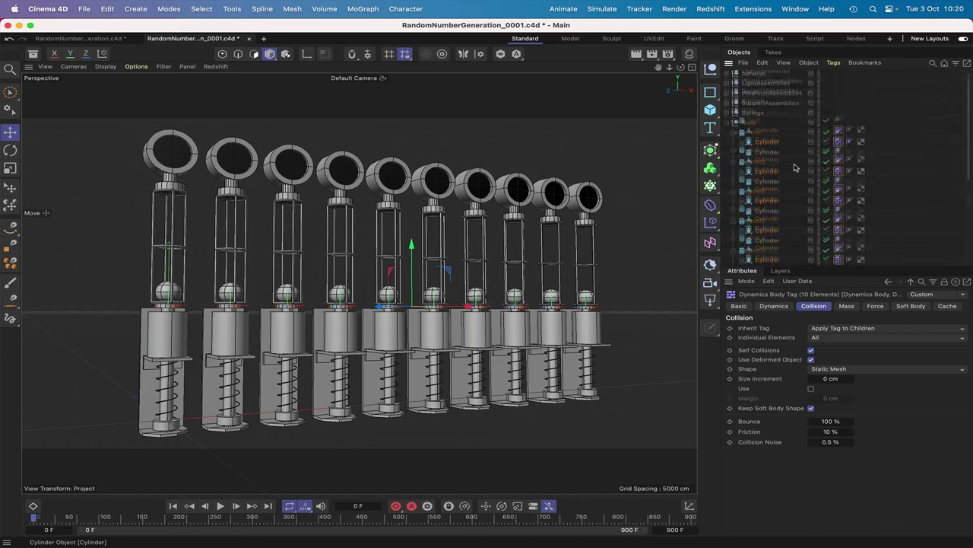
click(726, 133)
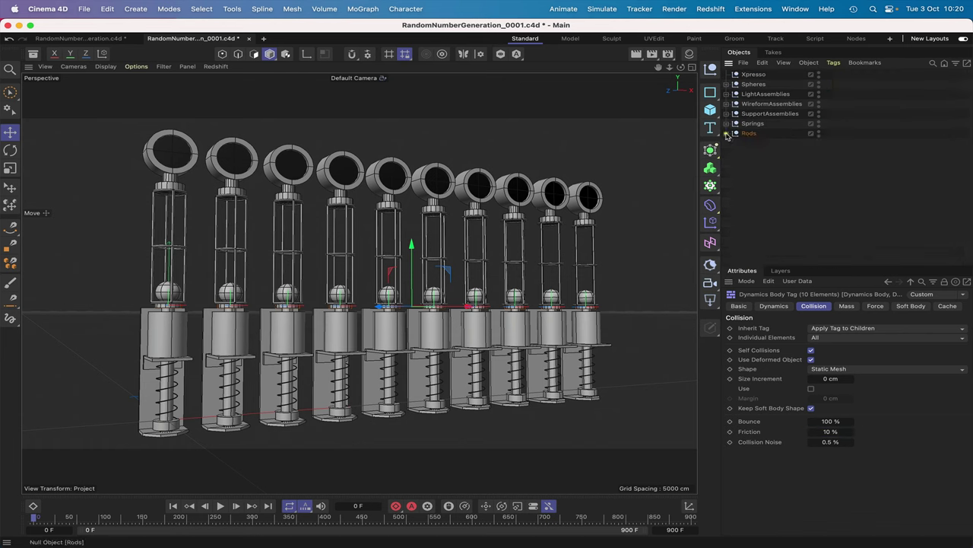
click(780, 146)
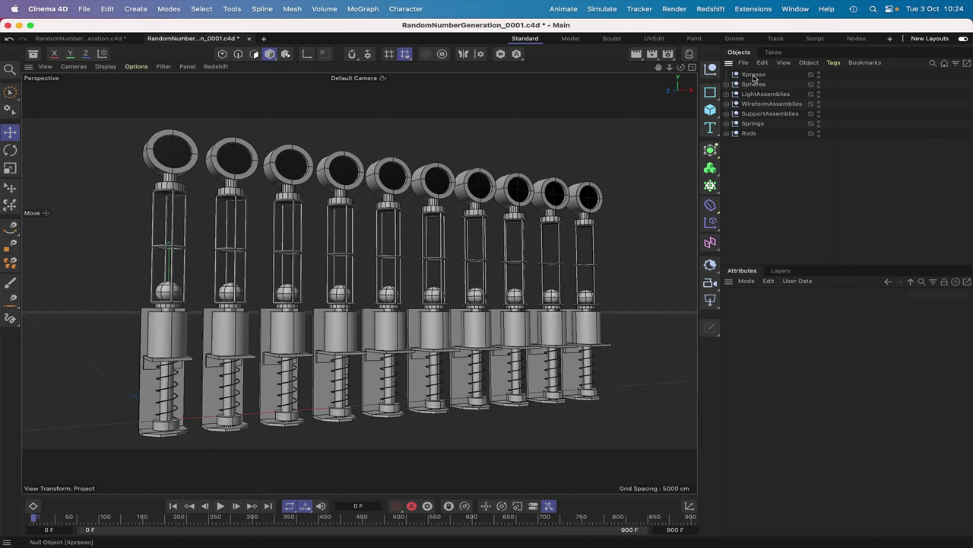
Add an XPresso tag to the Xpresso null and place its editor over the upper-left viewport
click(753, 75)
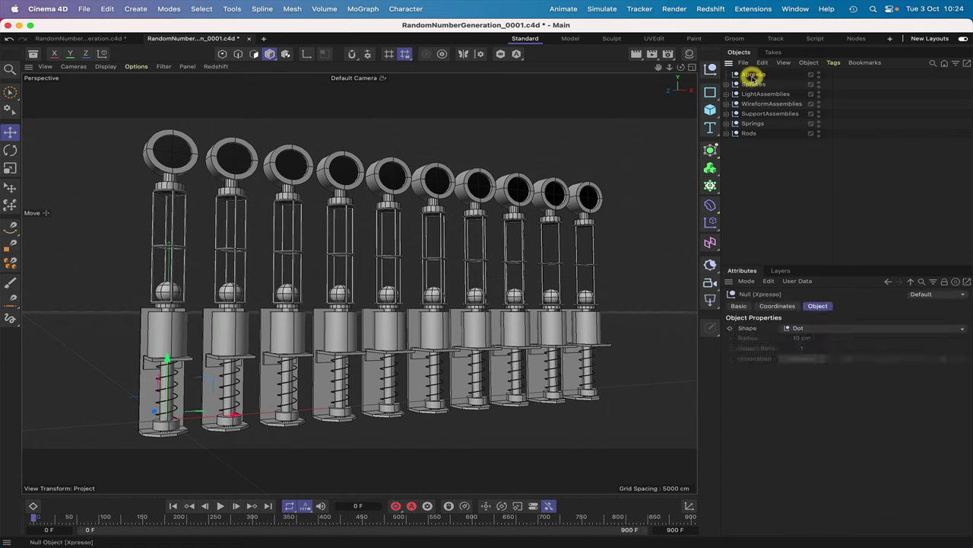
click(833, 64)
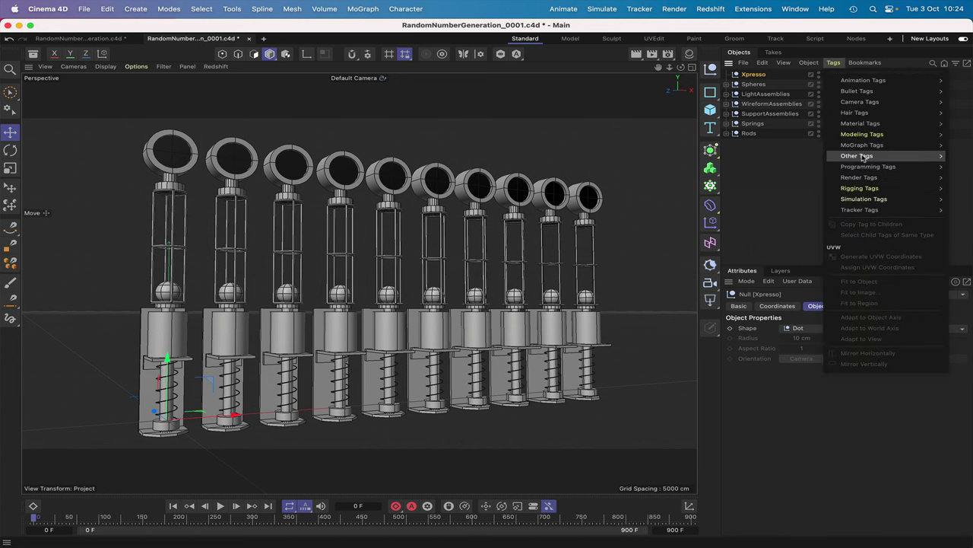
mouse_move(865, 168)
click(798, 202)
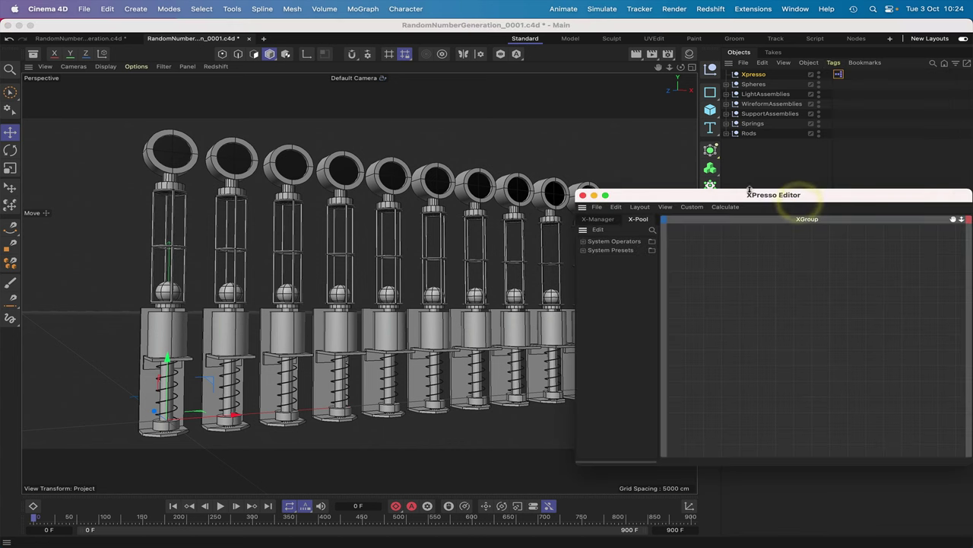
drag(759, 198, 219, 15)
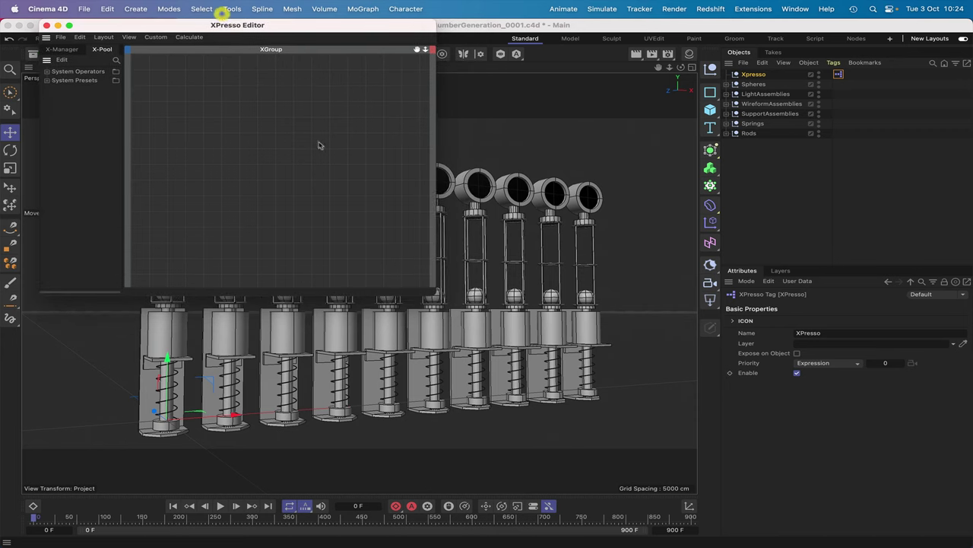
drag(435, 293, 609, 206)
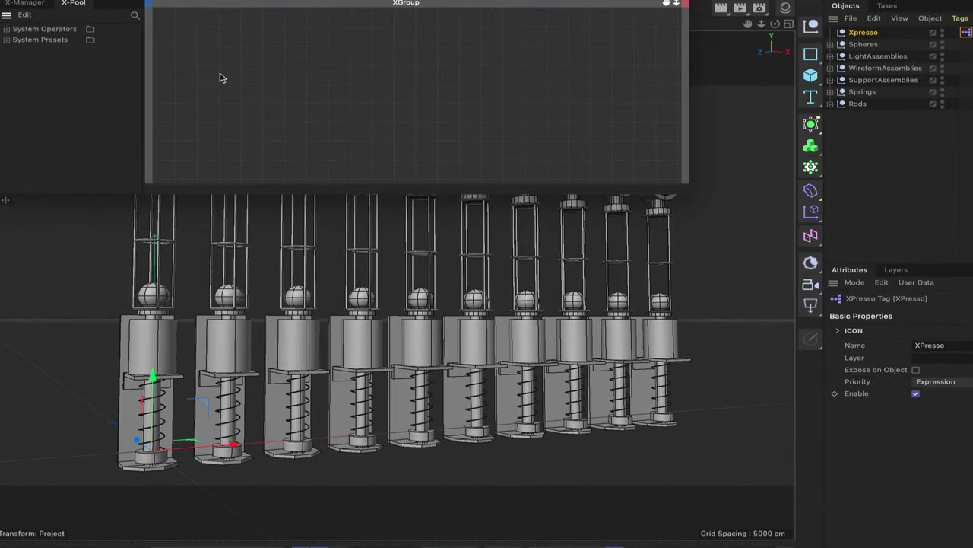
Add a General > Random node to the XGroup and nudge it right
right_click(189, 98)
mouse_move(213, 103)
mouse_move(297, 105)
mouse_move(381, 107)
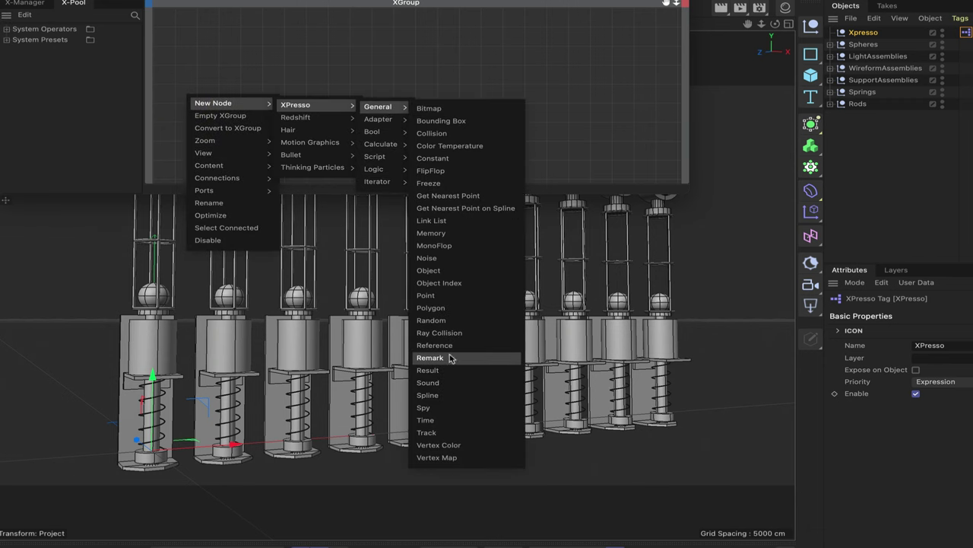
click(451, 320)
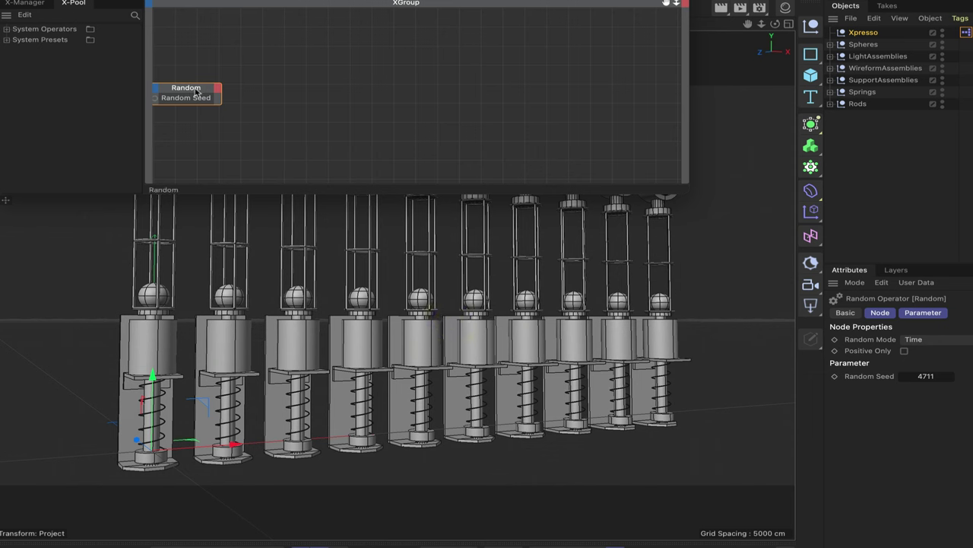
drag(196, 89, 238, 88)
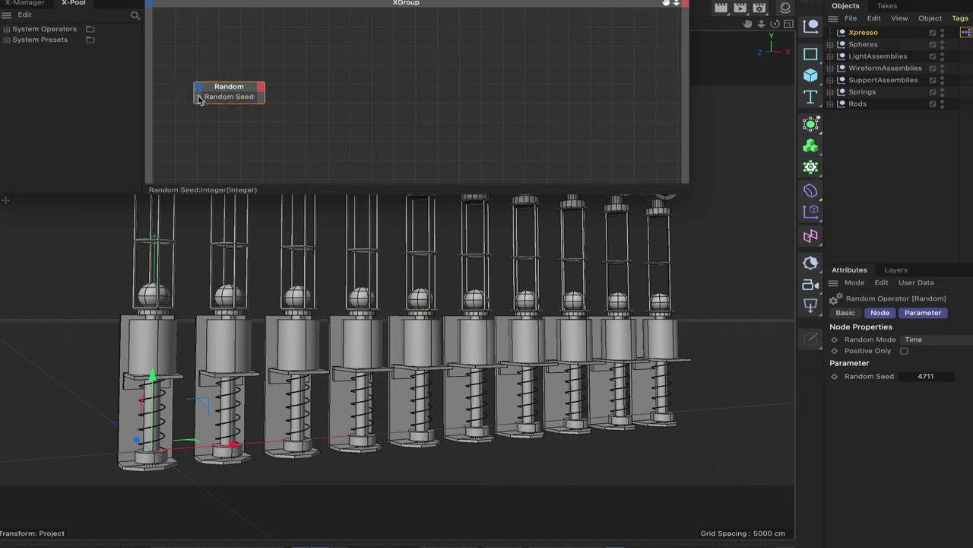
Add an Integer output port to the Random node and select it
click(260, 88)
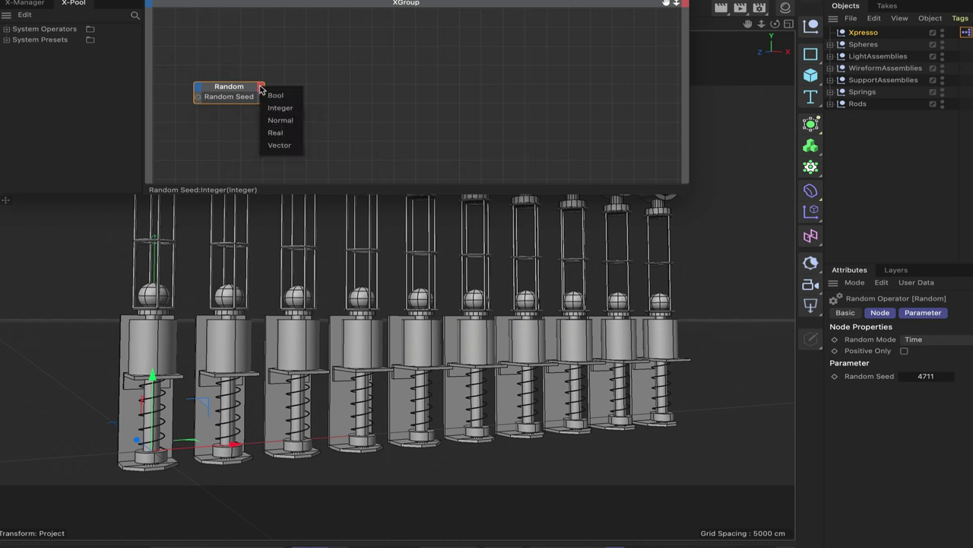
click(280, 109)
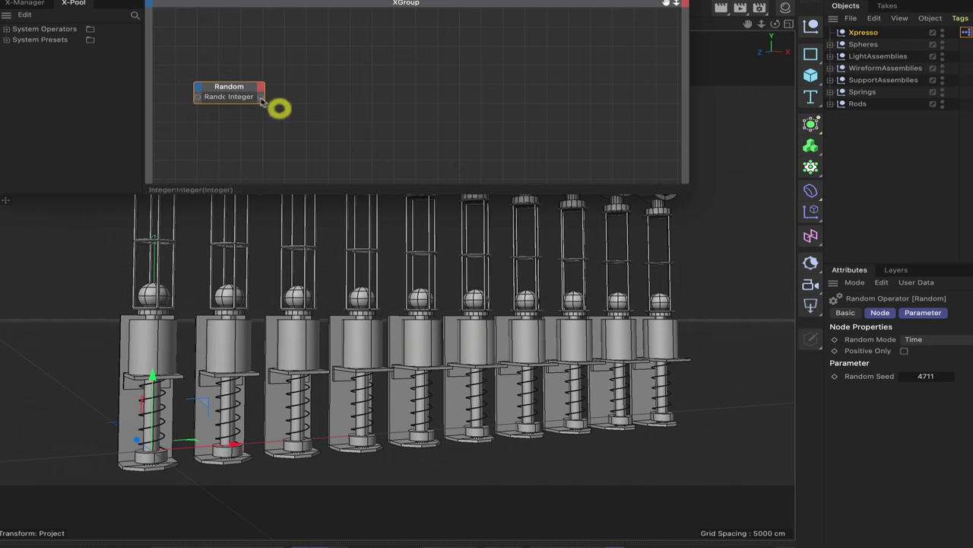
click(247, 87)
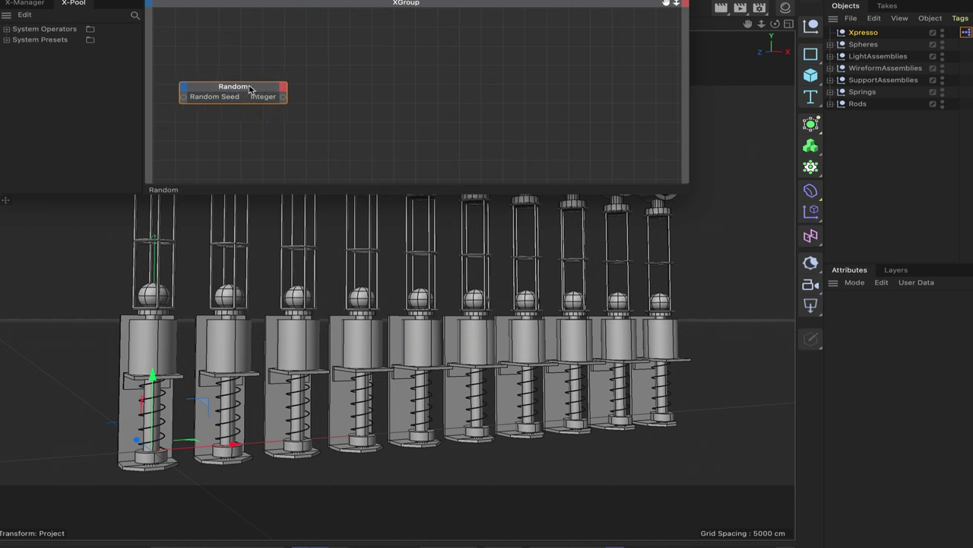
click(247, 87)
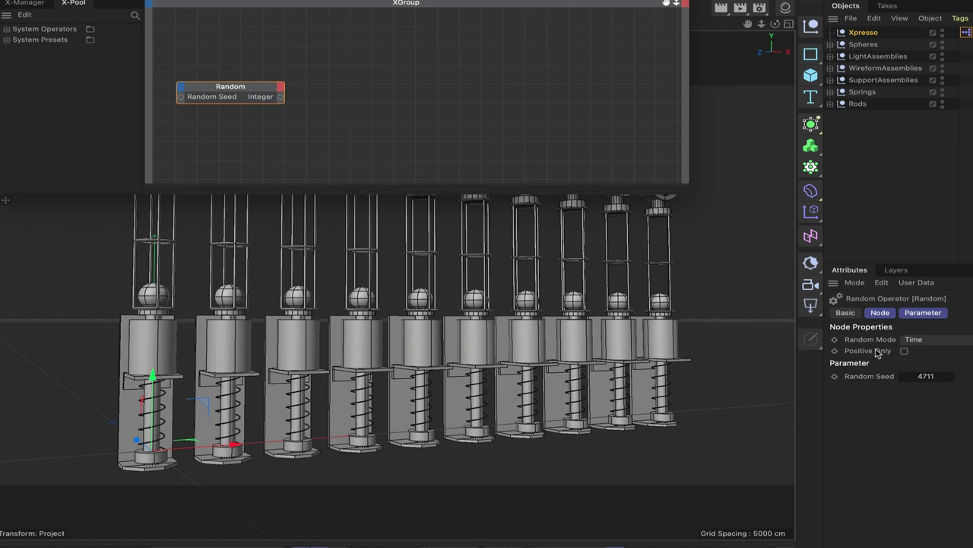
Switch the Random node's mode from Time to Free and enable Positive Only
click(914, 342)
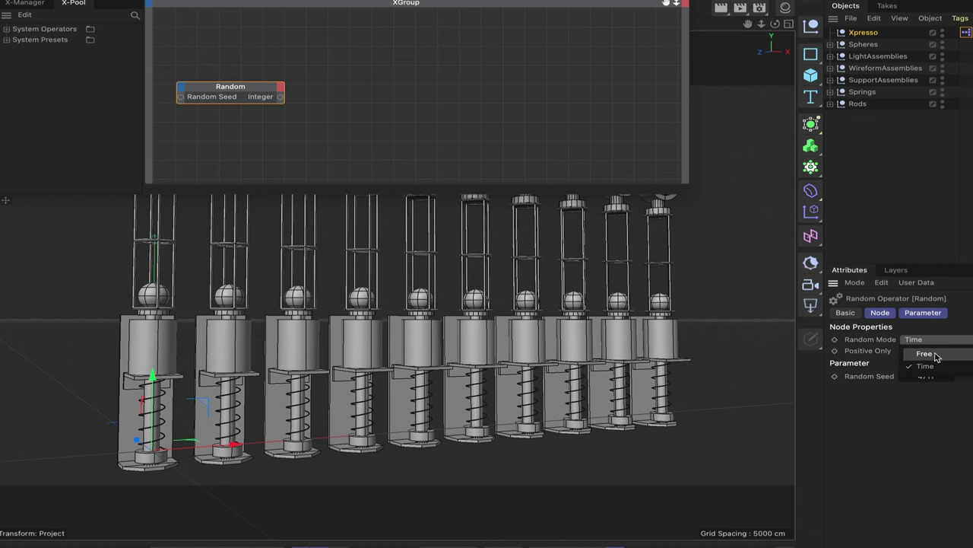
click(924, 353)
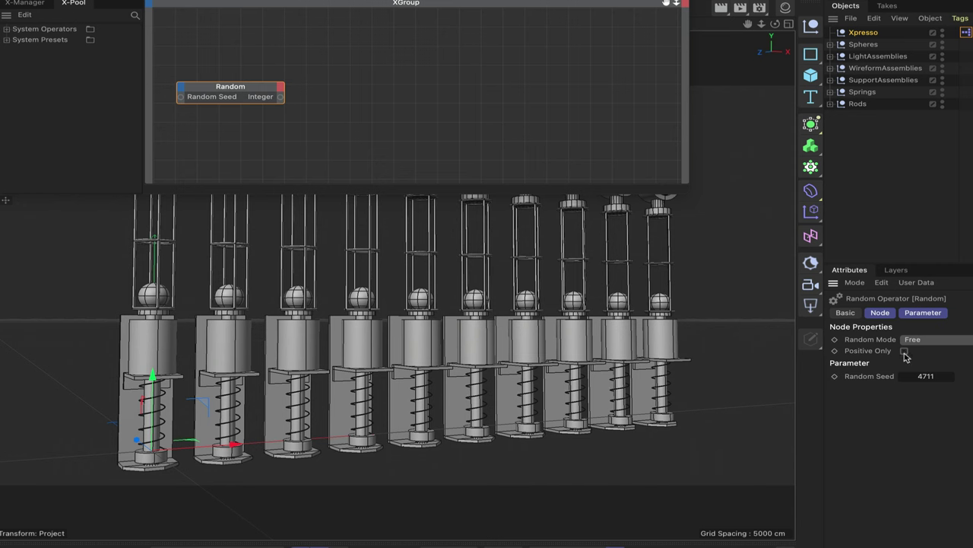
click(905, 352)
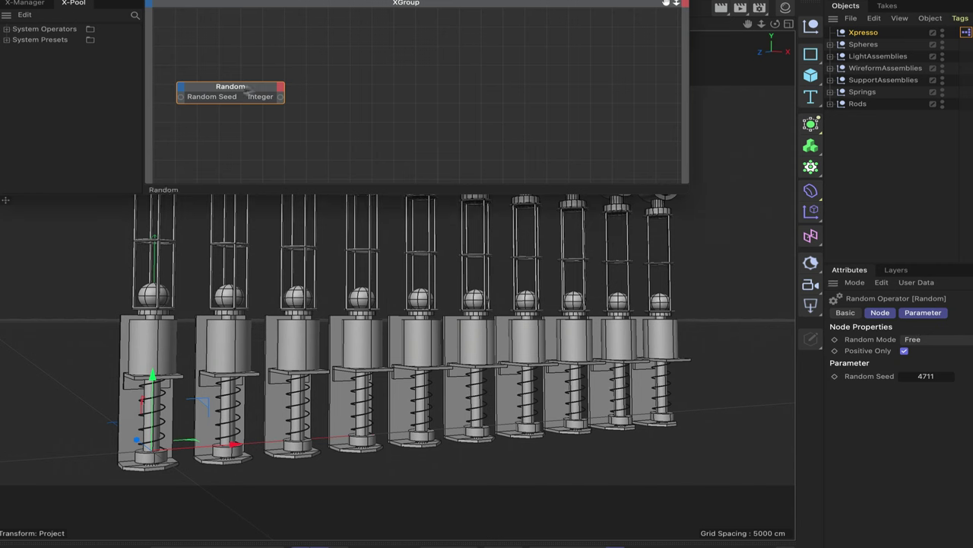
right_click(293, 94)
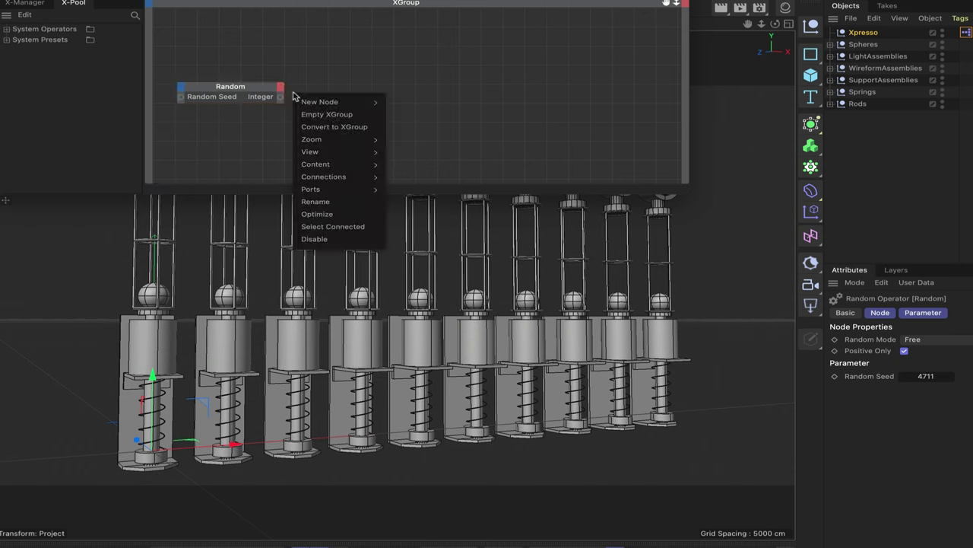
mouse_move(328, 106)
mouse_move(410, 105)
mouse_move(487, 106)
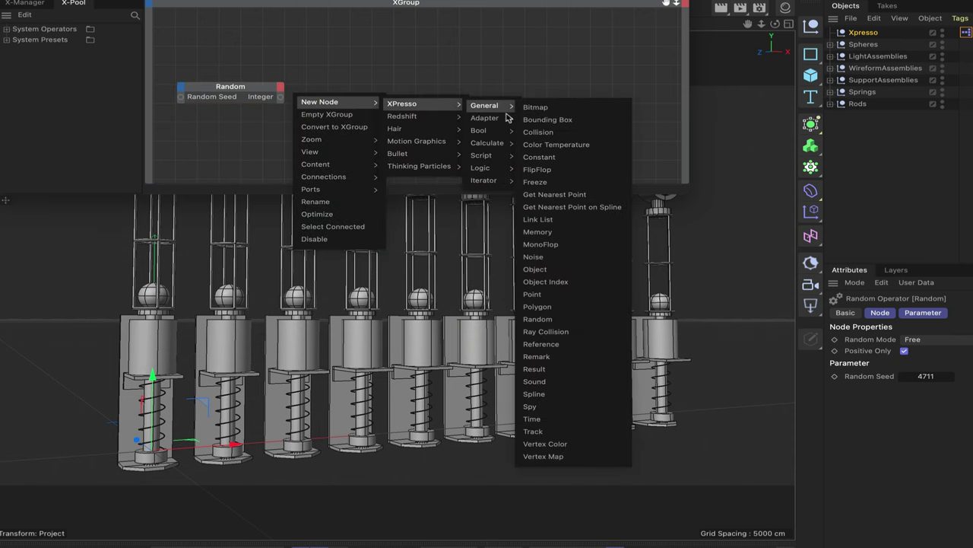
click(570, 369)
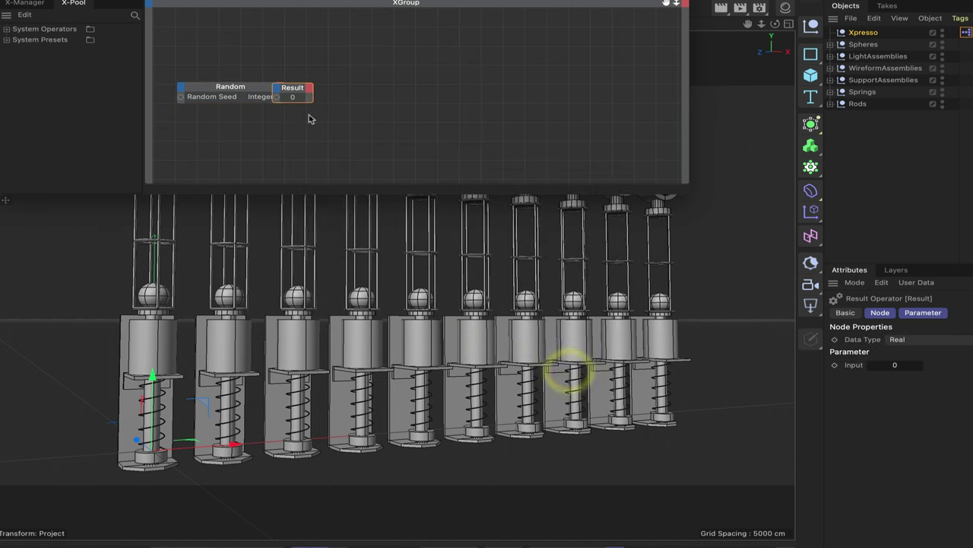
drag(302, 99, 435, 97)
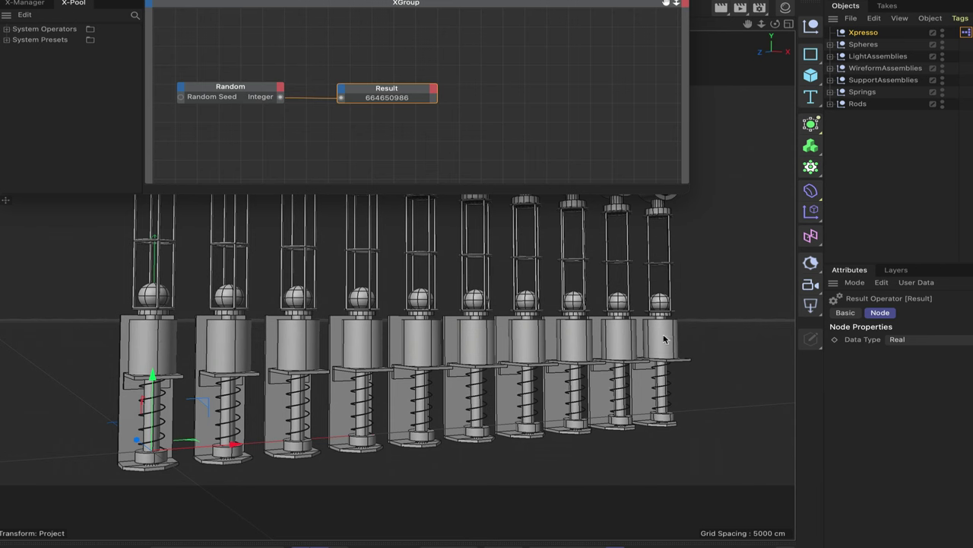
click(412, 92)
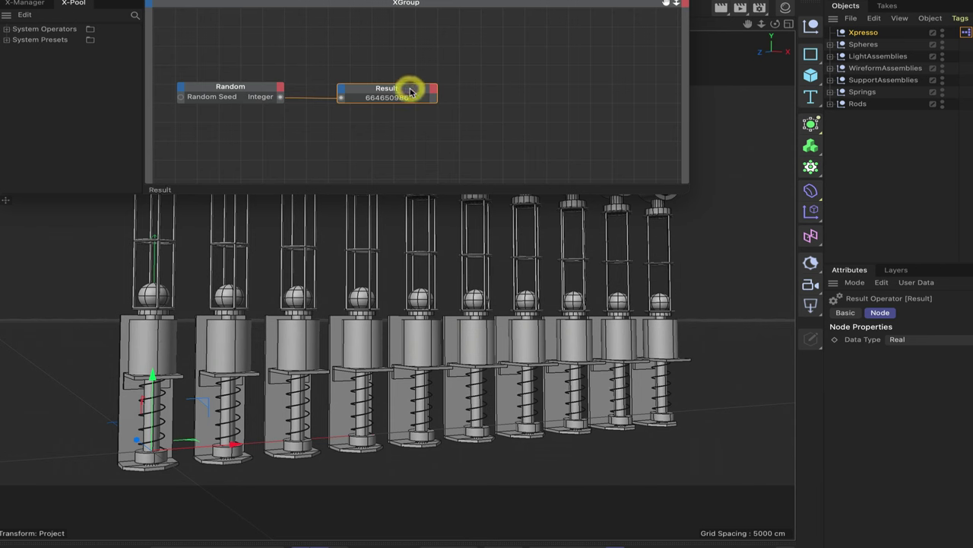
key(Delete)
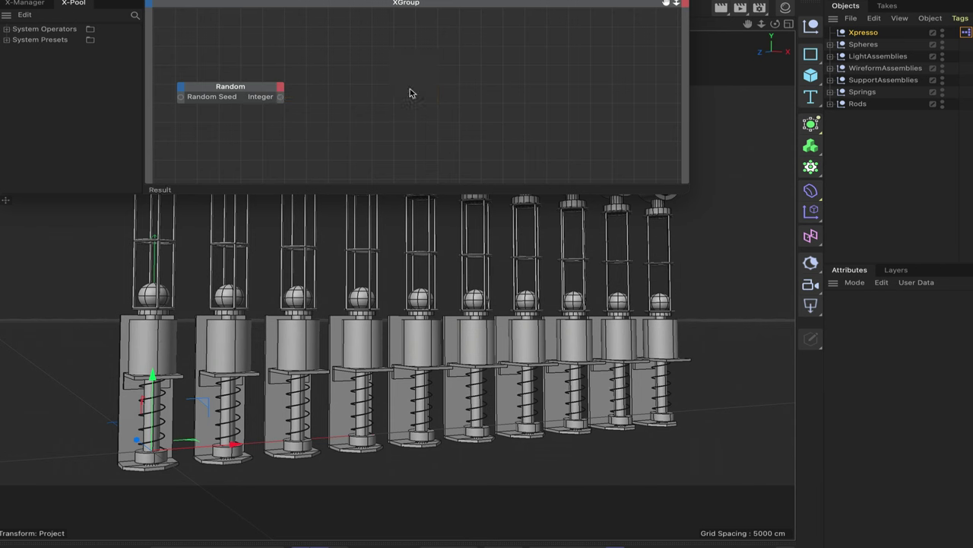
Add the Random Integer preset from System Presets > General Presets to the XGroup
click(6, 40)
click(17, 50)
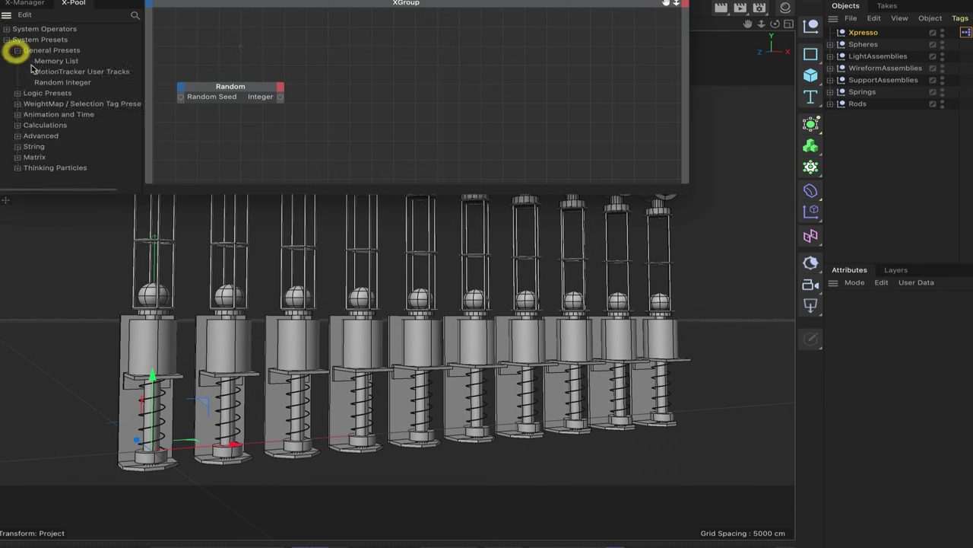
drag(352, 108, 369, 95)
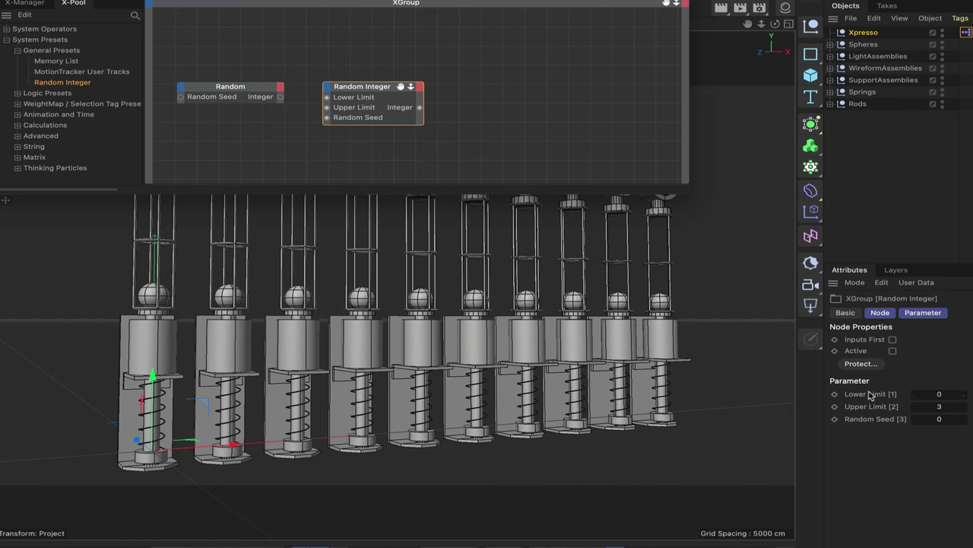
Set Random Integer's Upper Limit to 9 and wire Random's Integer into its Random Seed
double_click(932, 407)
text(9)
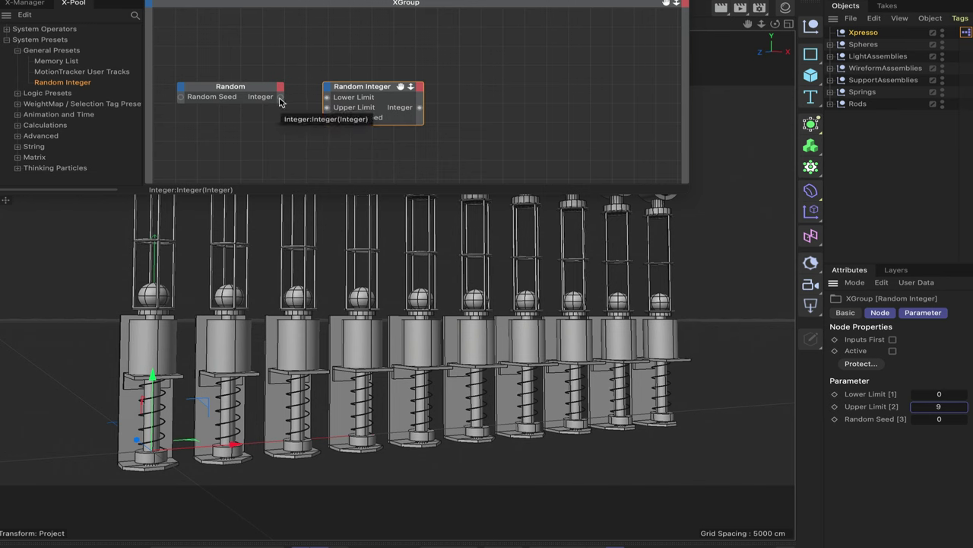
drag(280, 101, 327, 118)
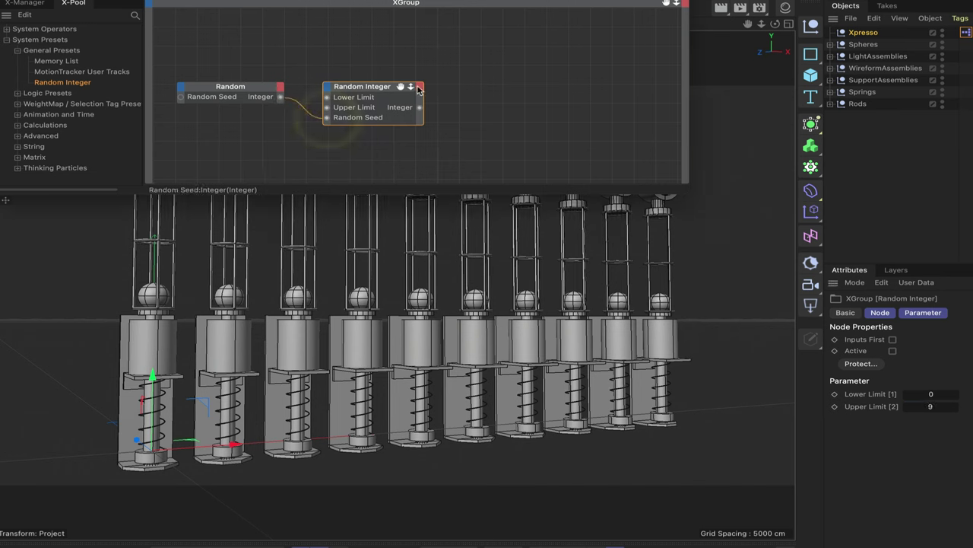
drag(383, 89, 370, 89)
Add a Result node right of Random Integer and wire Random Integer's output into it
right_click(435, 120)
mouse_move(461, 124)
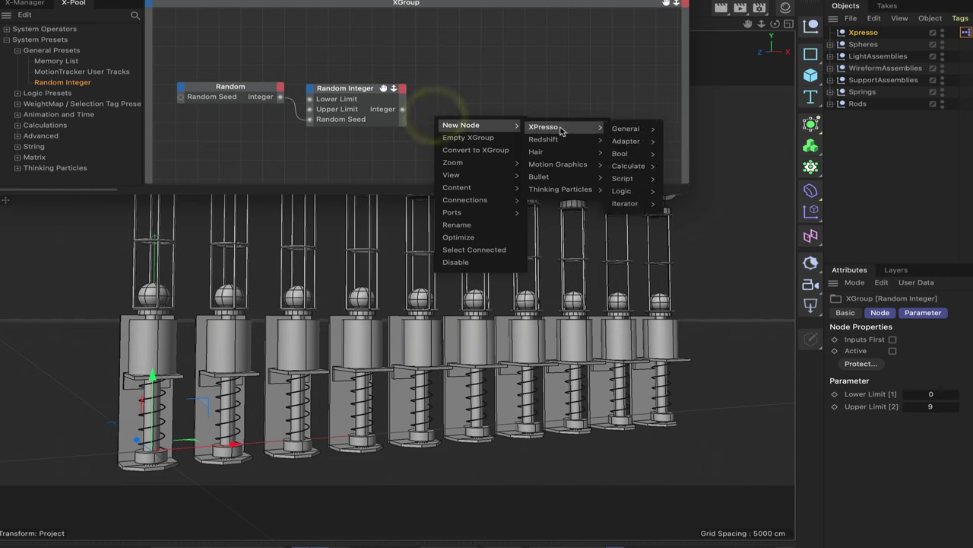
mouse_move(543, 126)
mouse_move(635, 129)
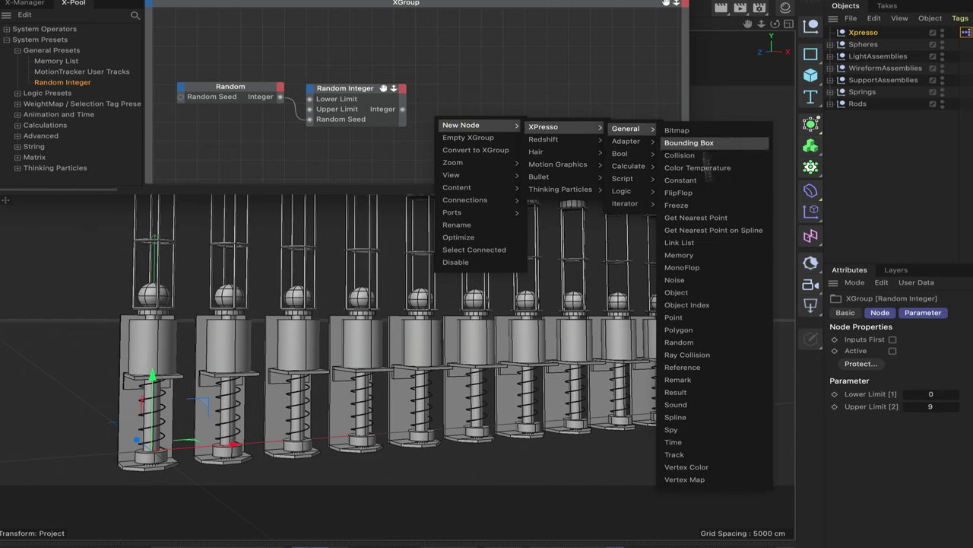
click(702, 392)
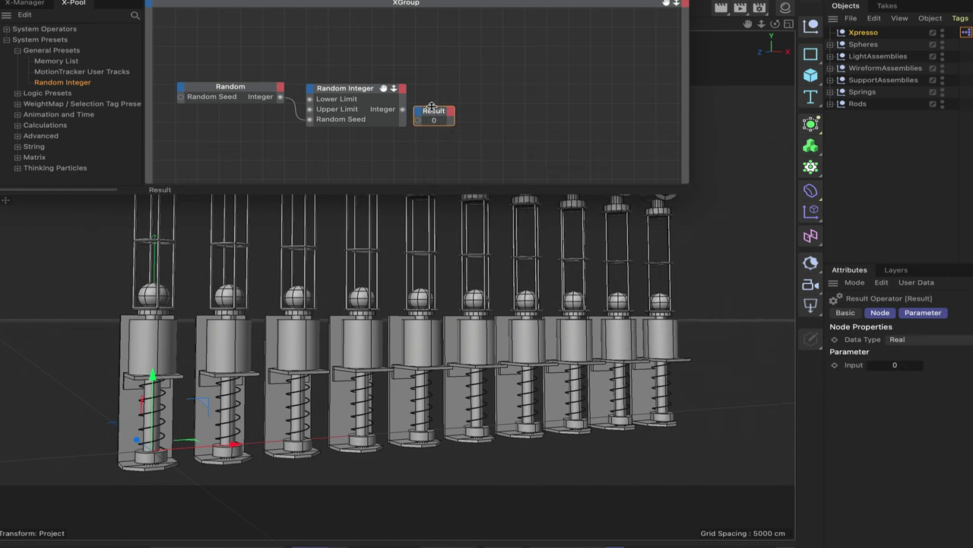
mouse_move(435, 114)
mouse_down()
mouse_move(449, 109)
mouse_move(446, 97)
mouse_move(430, 106)
mouse_up()
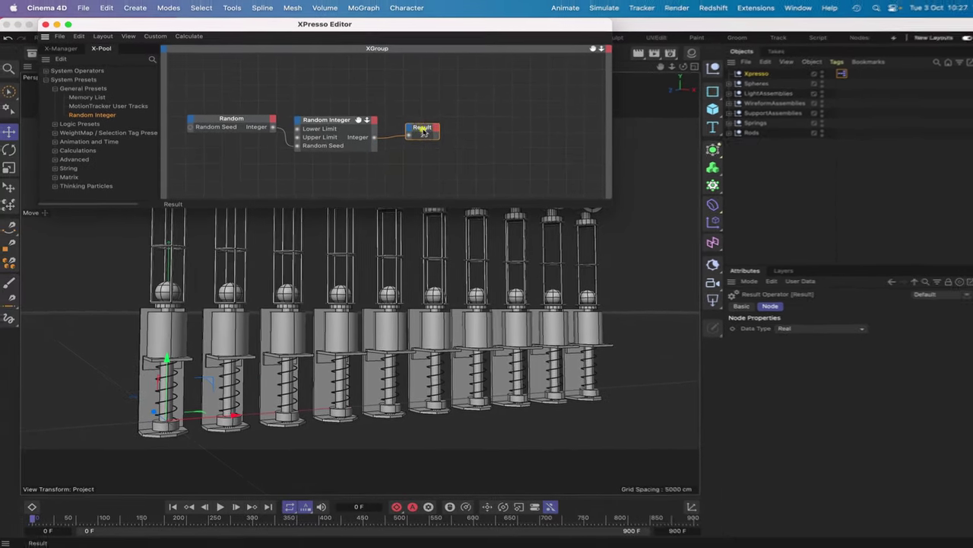
click(429, 121)
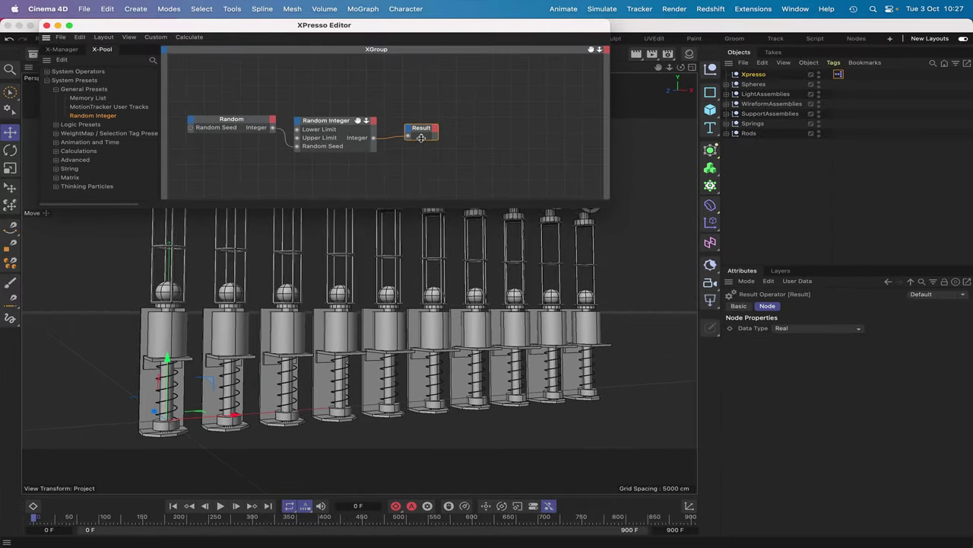
Step one frame forward to test the output, return to frame 0, and delete the Result node
click(237, 506)
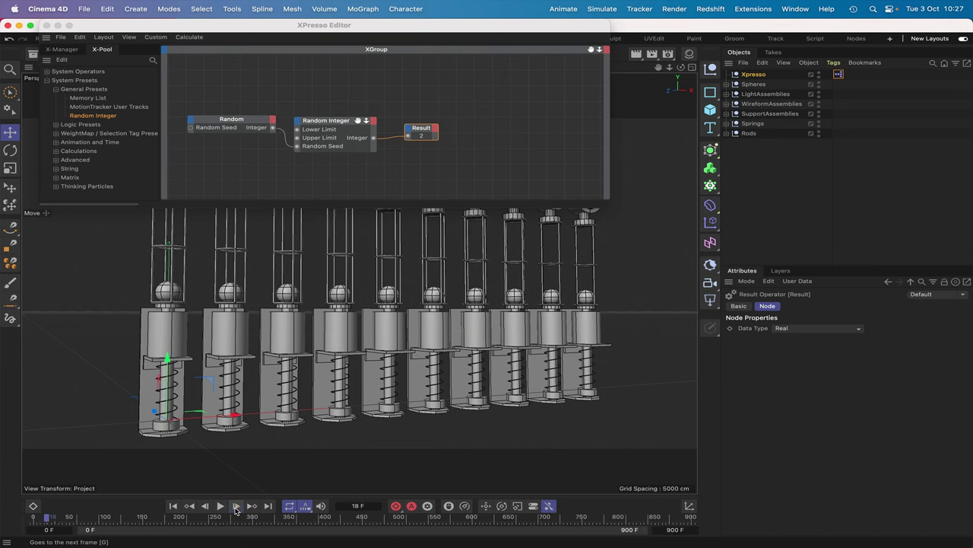
click(174, 506)
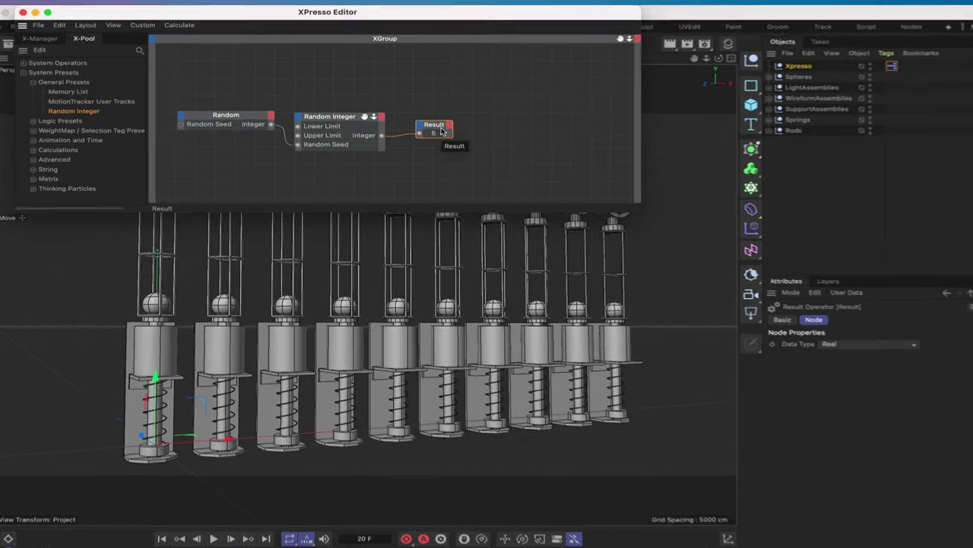
key(Delete)
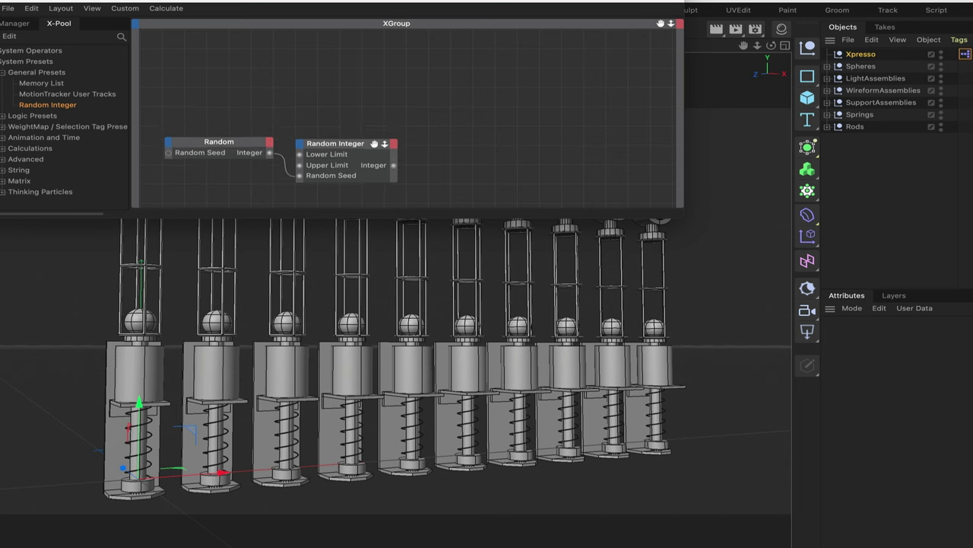
Add a Time node and replace its default Time output with a Frame output
right_click(175, 89)
mouse_move(175, 91)
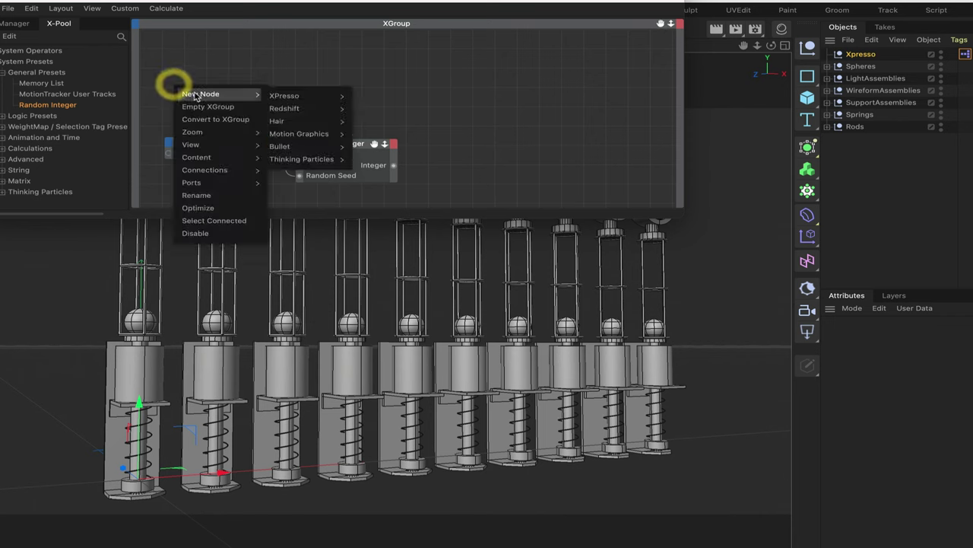
mouse_move(315, 95)
mouse_move(370, 97)
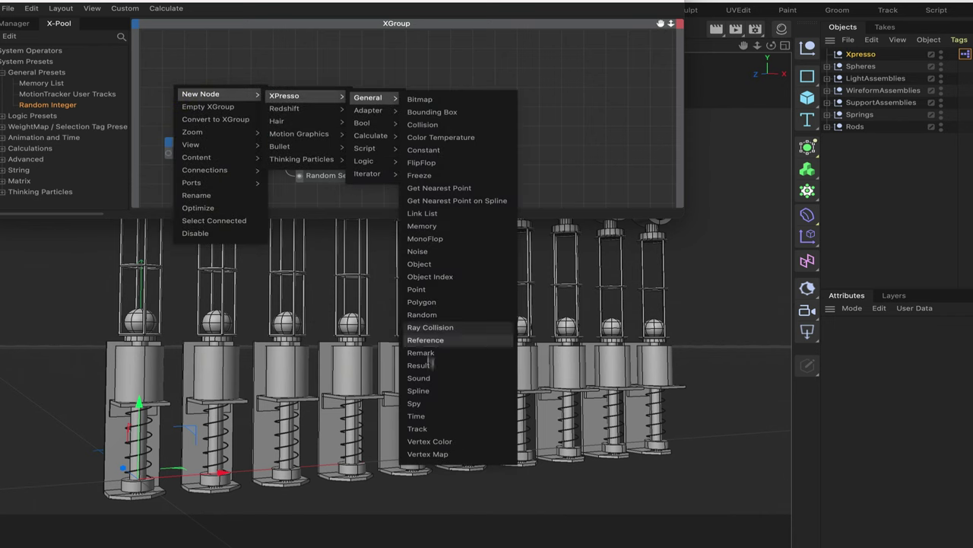
click(431, 417)
right_click(188, 88)
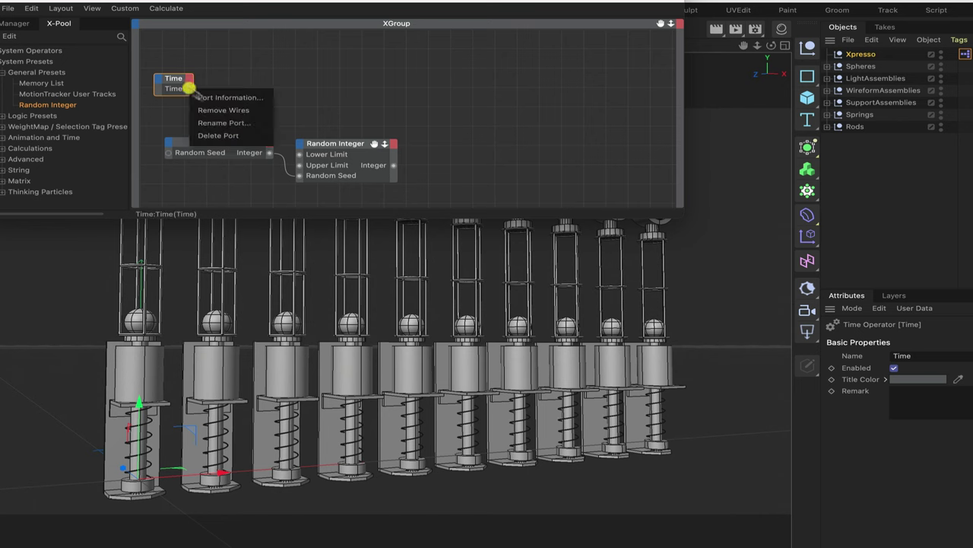
click(219, 135)
click(189, 78)
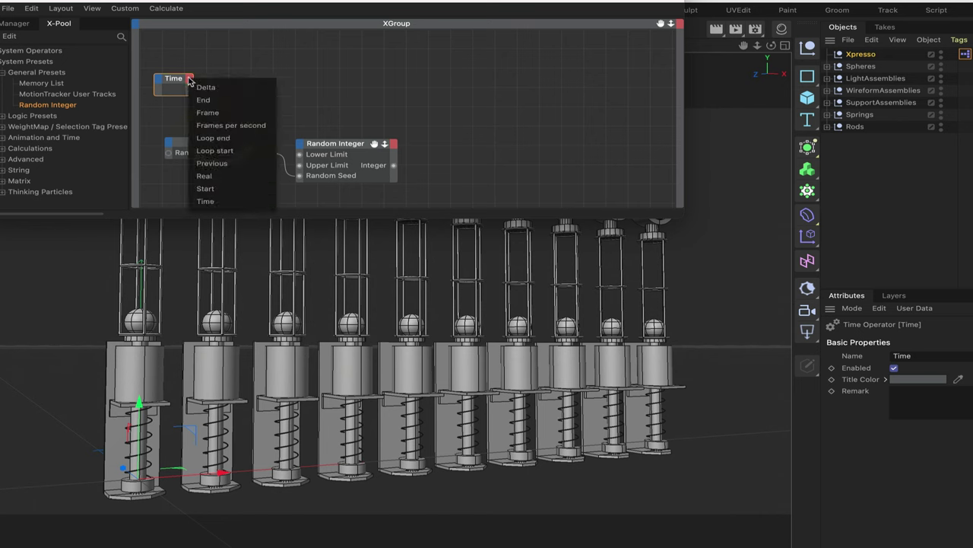
click(211, 105)
drag(176, 79, 192, 81)
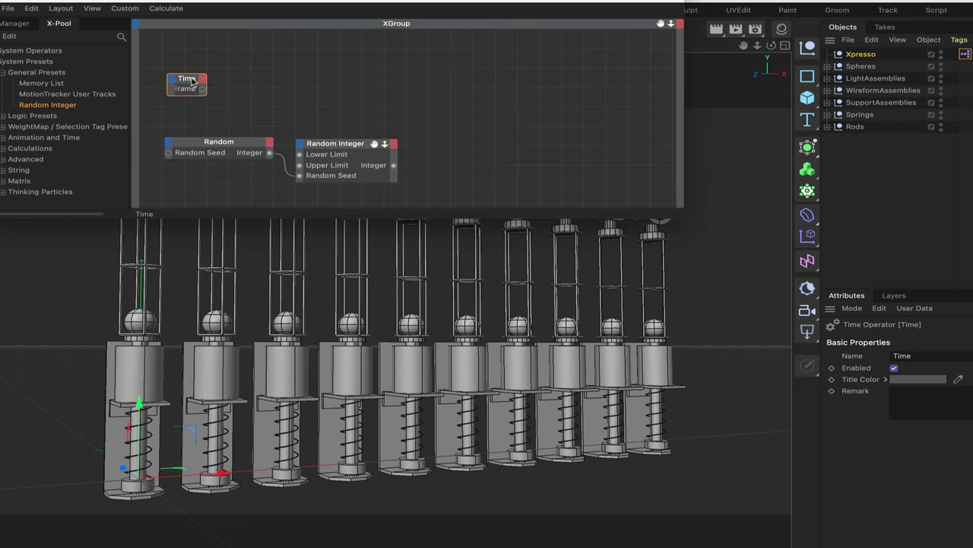
click(191, 79)
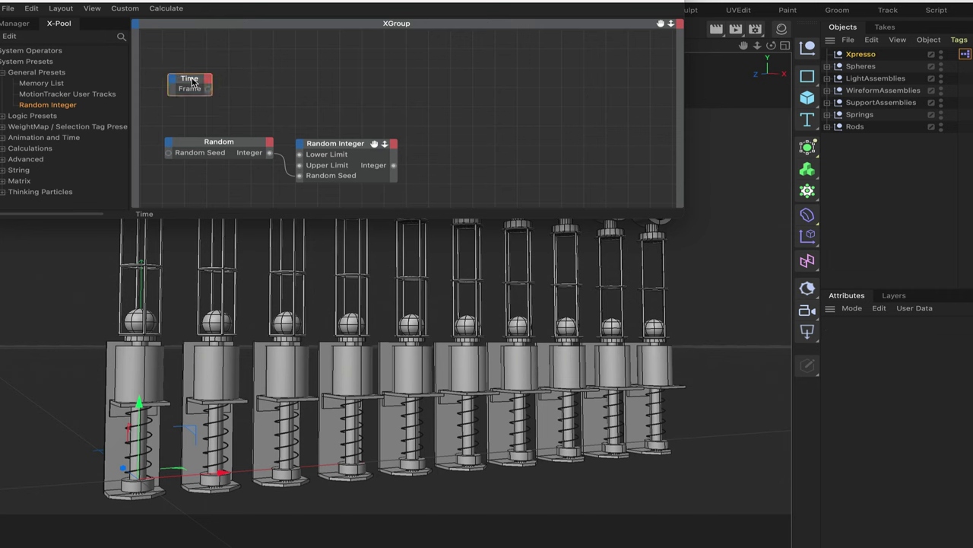
Add a Math node beside the Time node and connect Frame into its first input
right_click(245, 85)
click(259, 91)
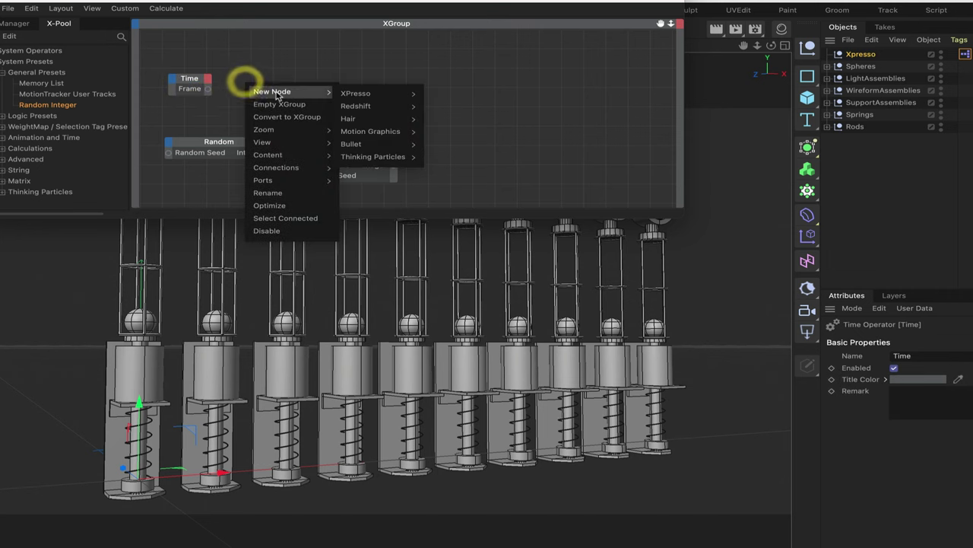
mouse_move(357, 94)
mouse_move(456, 97)
mouse_move(461, 135)
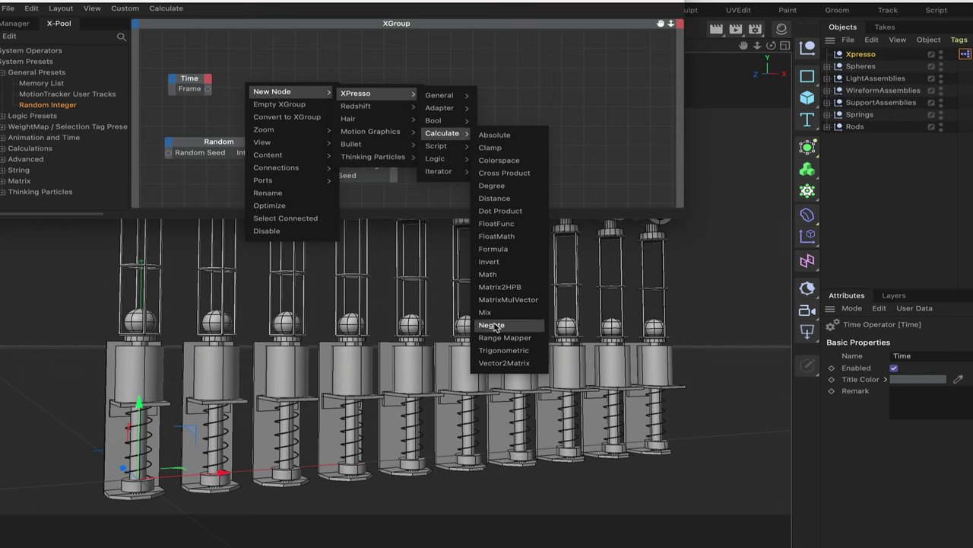
click(493, 275)
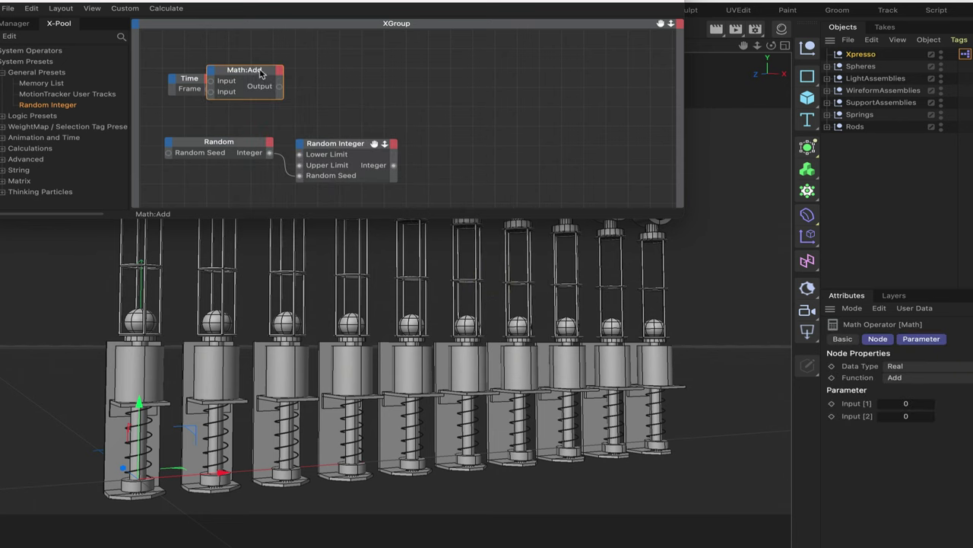
drag(259, 71, 294, 81)
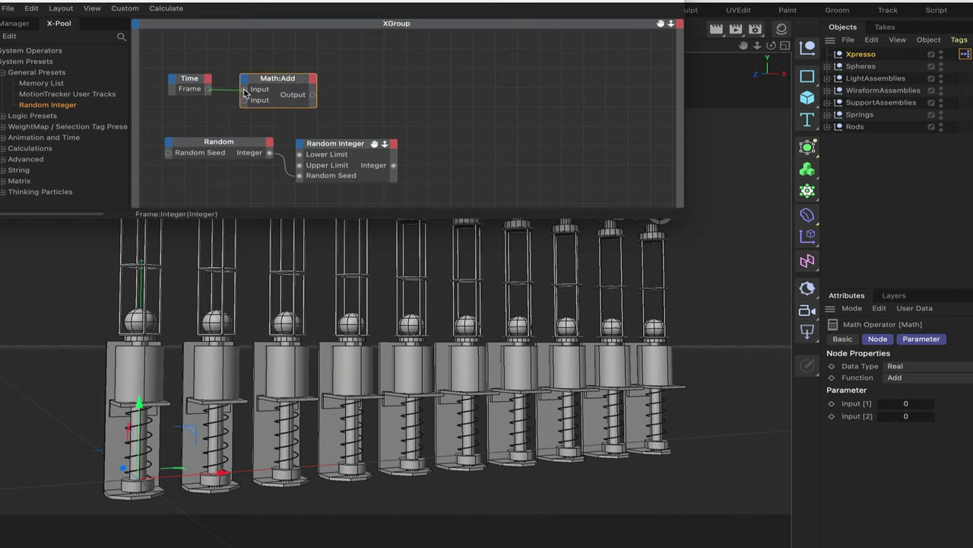
drag(245, 92, 245, 90)
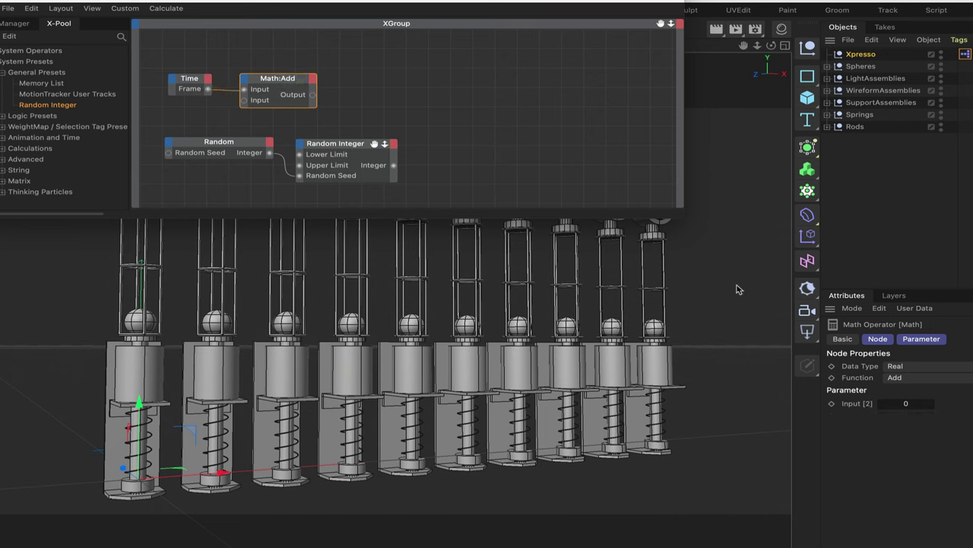
Set the Math node's function to Modulo with 30 as Input [2]
click(901, 379)
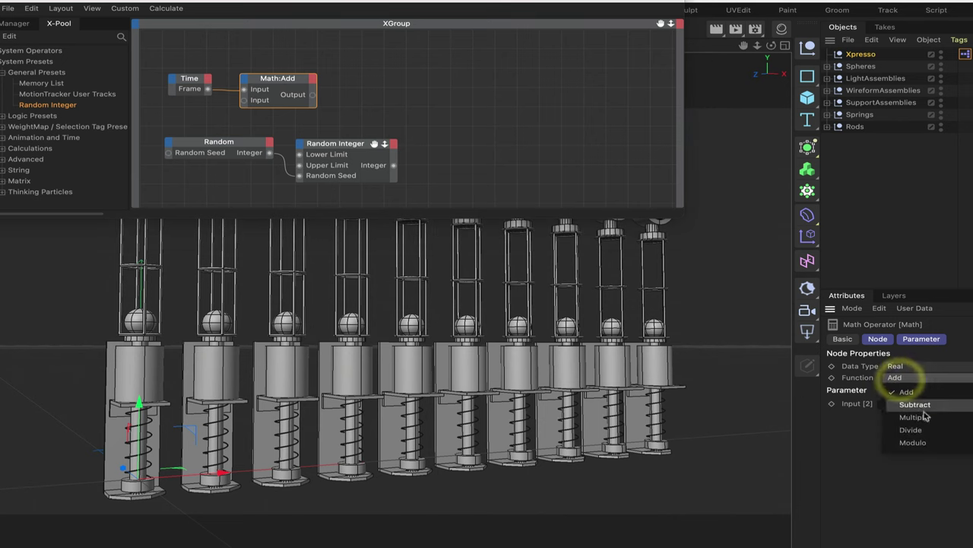
click(921, 441)
click(908, 402)
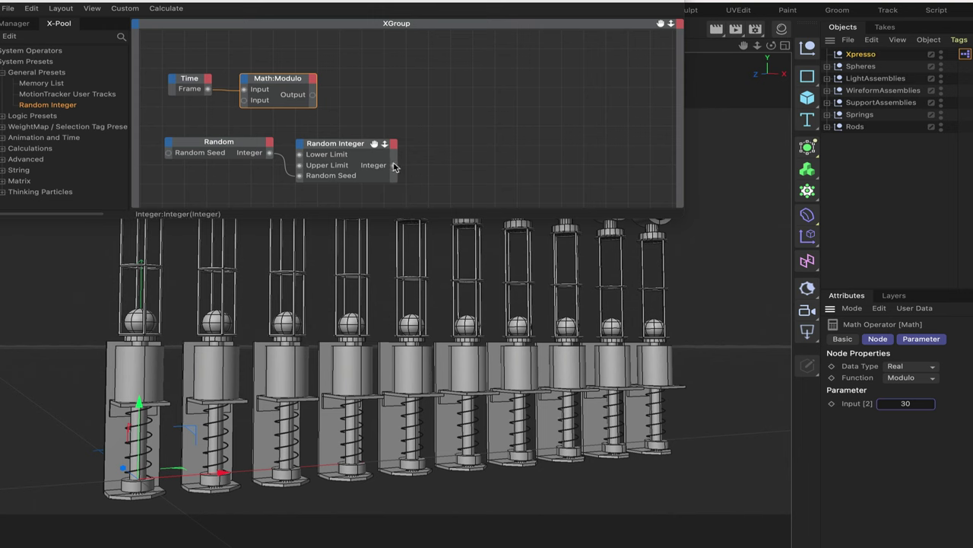
Add a Freeze node and place it right of Random Integer
right_click(429, 112)
mouse_move(460, 119)
mouse_move(544, 119)
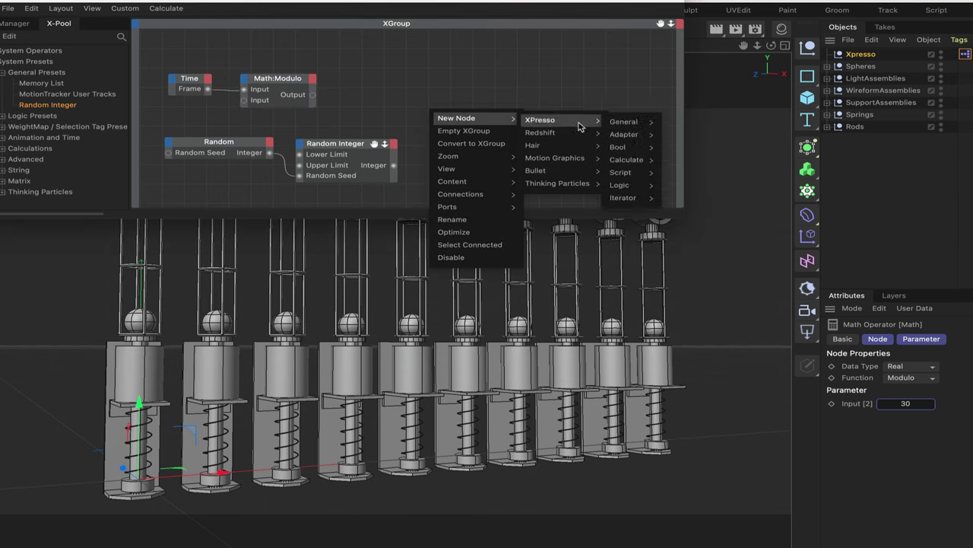
mouse_move(622, 123)
click(688, 199)
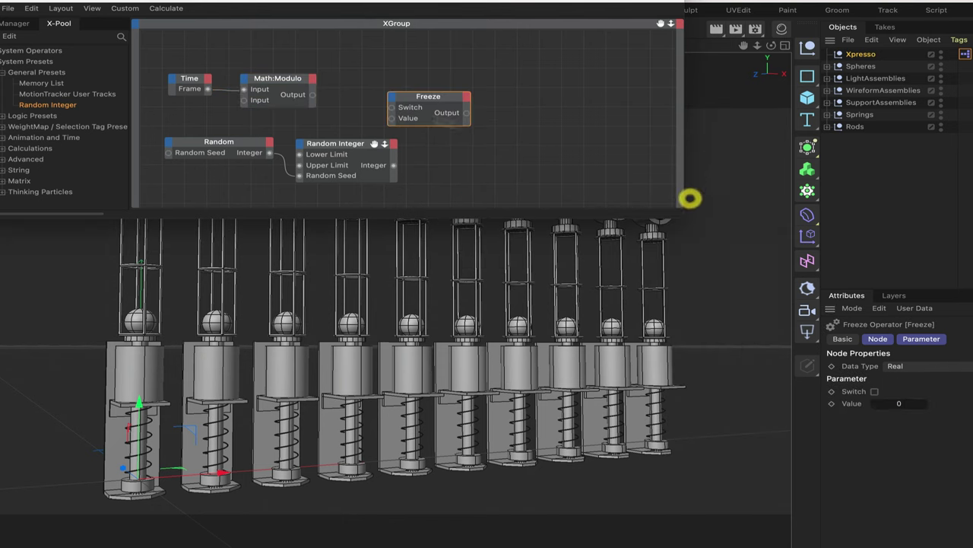
click(461, 135)
drag(440, 95, 484, 143)
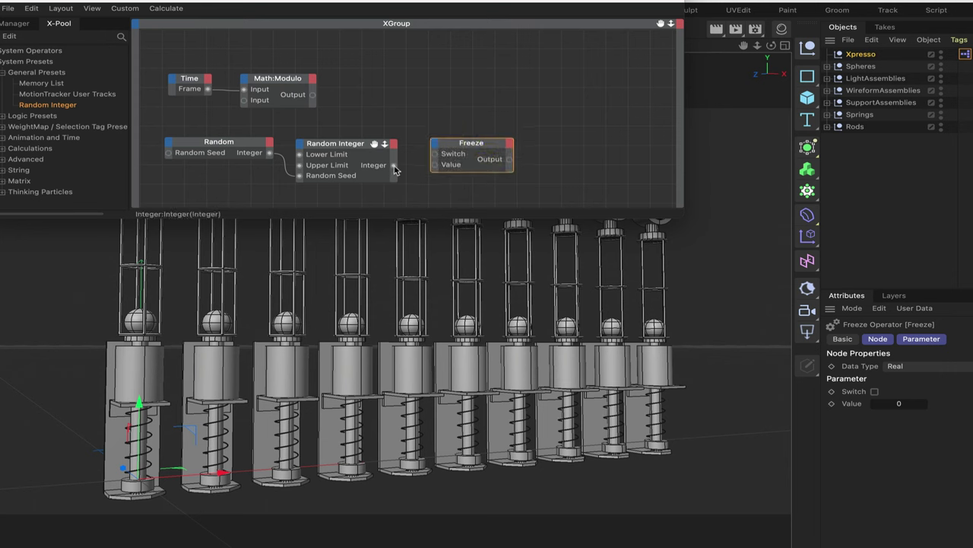
Wire Random Integer's Integer into Freeze's Value and the Modulo output into Freeze's Switch
drag(428, 170, 411, 169)
drag(436, 169, 485, 149)
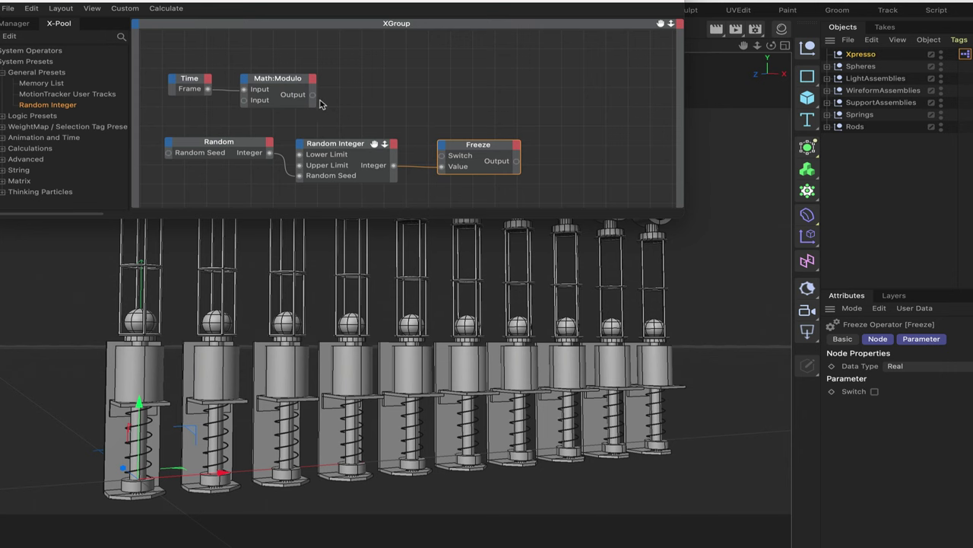
drag(316, 97, 487, 149)
Add a Result node next to Freeze and wire Freeze's Output into it
right_click(533, 139)
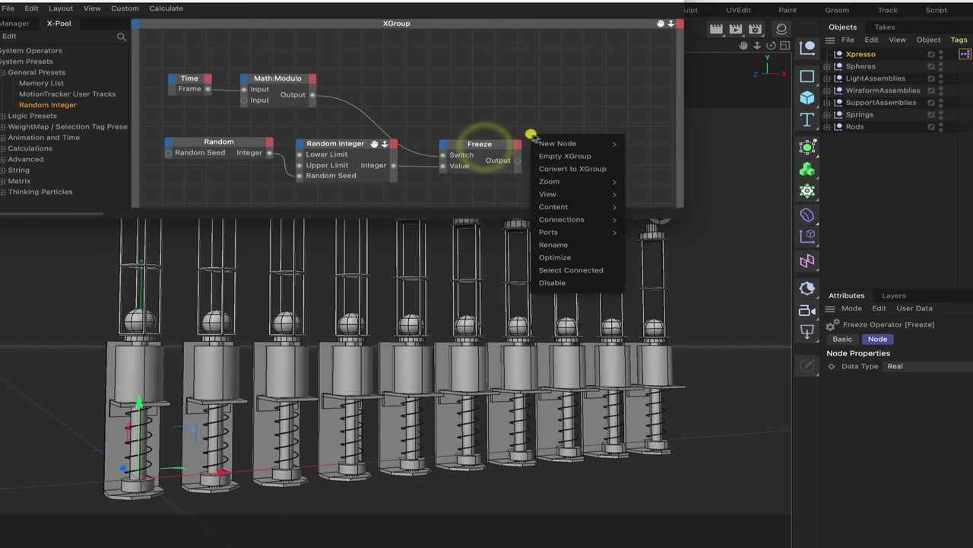
mouse_move(641, 145)
mouse_move(725, 147)
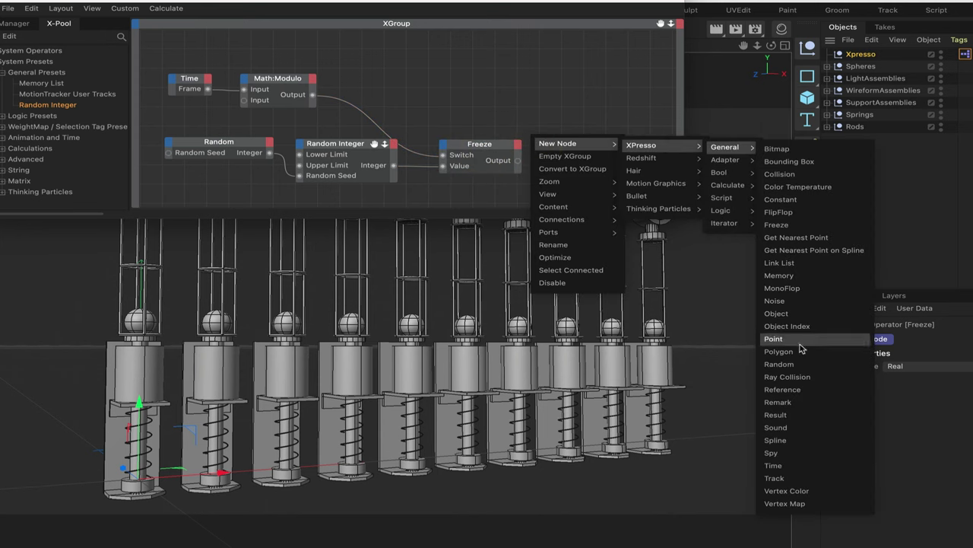
click(776, 414)
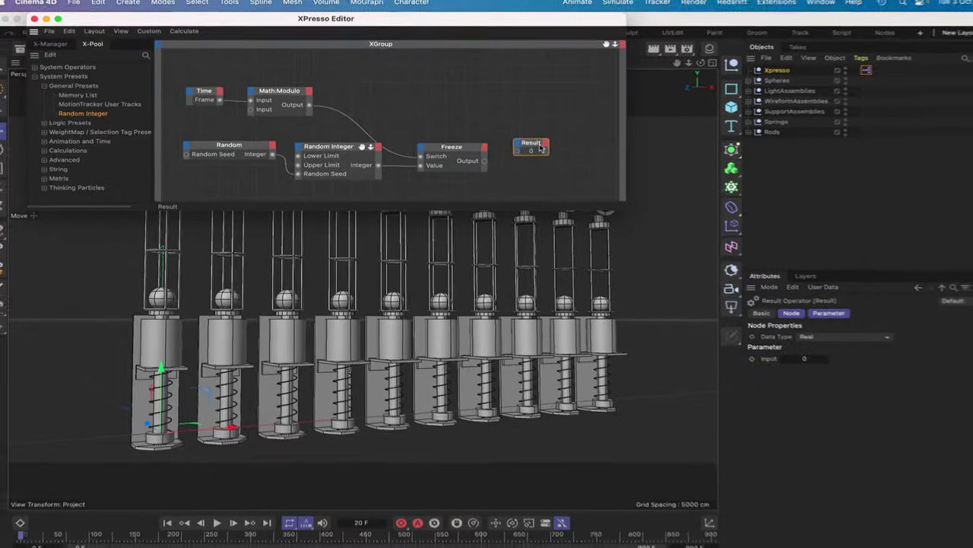
click(581, 151)
drag(476, 161, 508, 161)
Play the timeline with Live Refresh toggled to watch Result update, then detach Result below Freeze
click(172, 506)
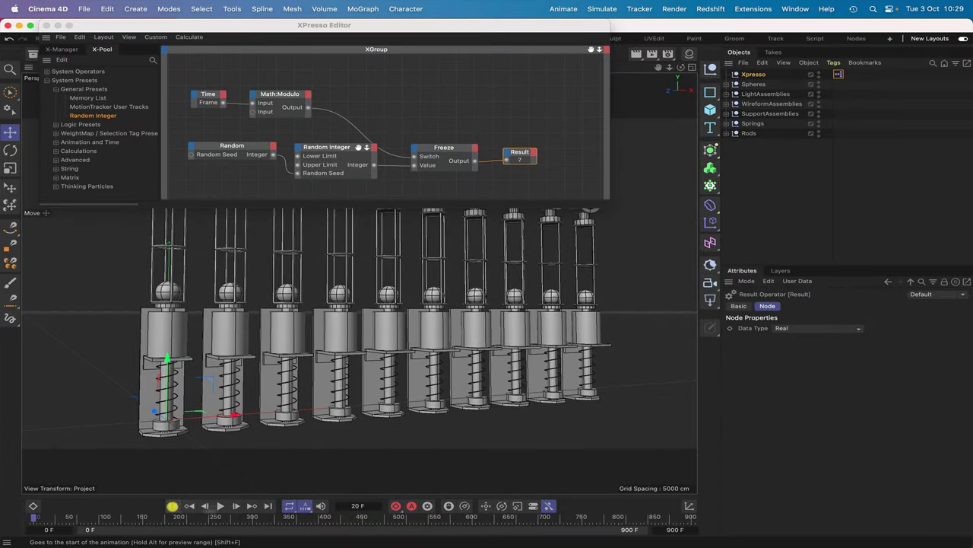
click(220, 506)
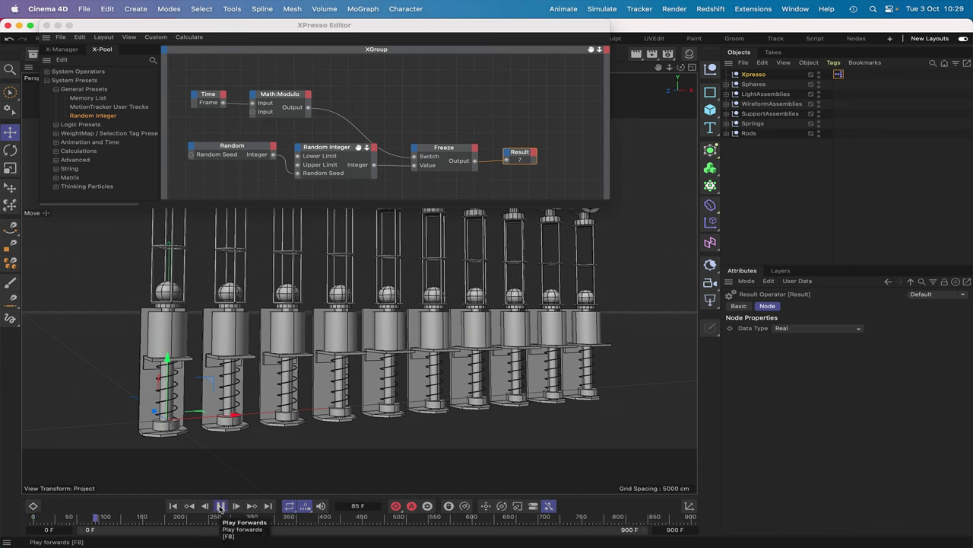
click(220, 506)
click(190, 37)
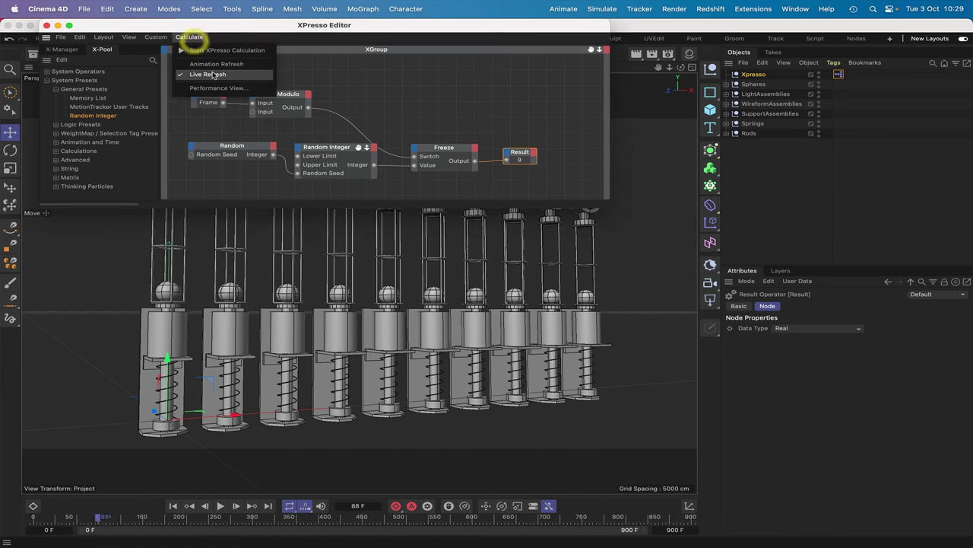
click(214, 74)
click(172, 506)
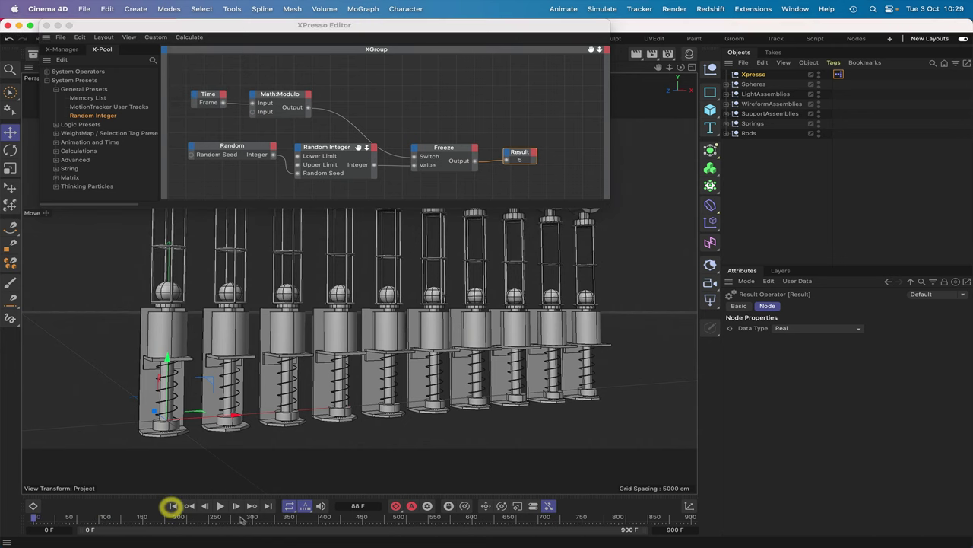
click(221, 506)
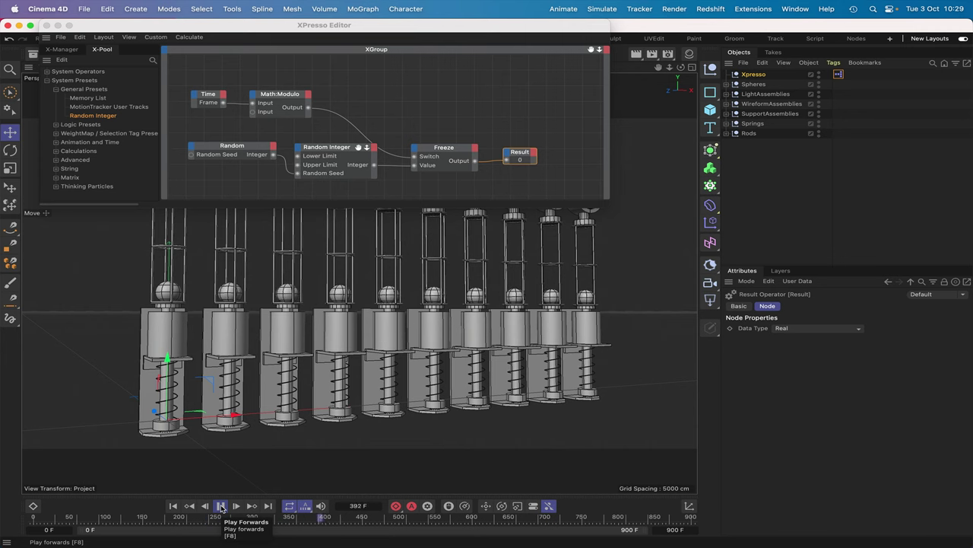
click(221, 506)
click(173, 505)
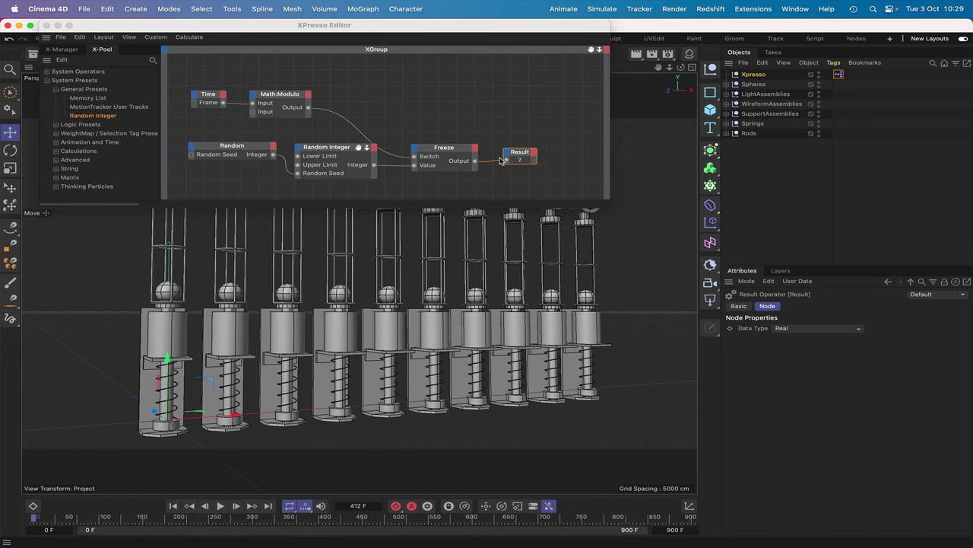
drag(507, 161, 442, 192)
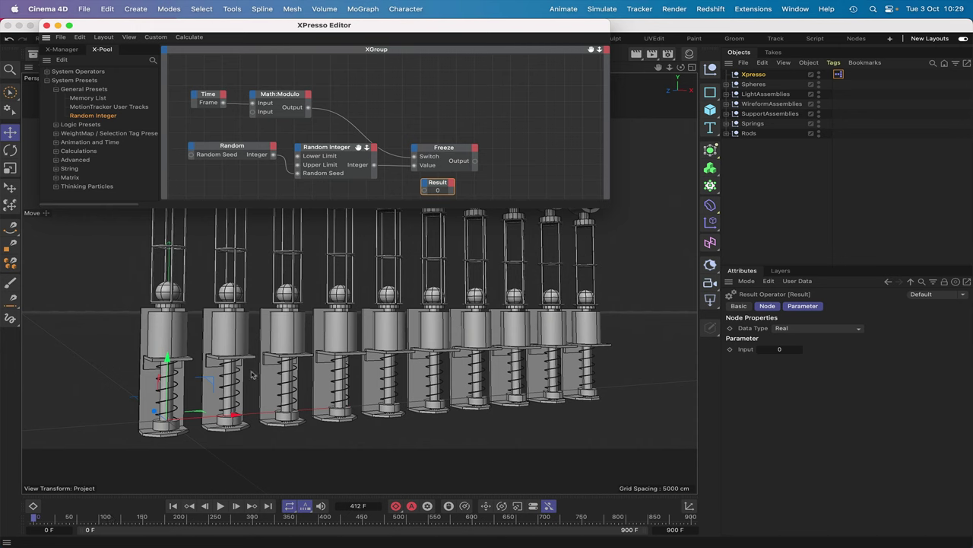
Select the Math:Modulo node to check its settings and rearrange the node editor window
click(295, 95)
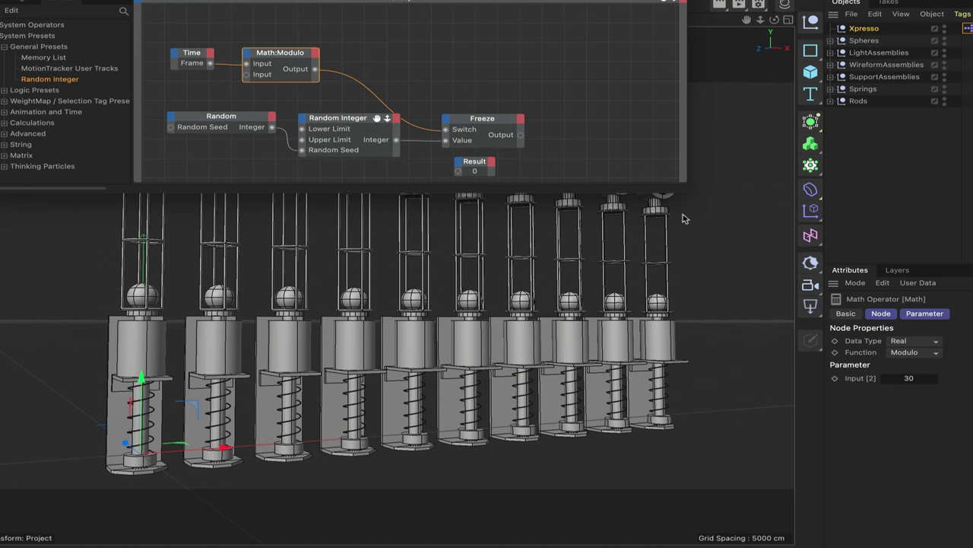
drag(686, 184, 732, 304)
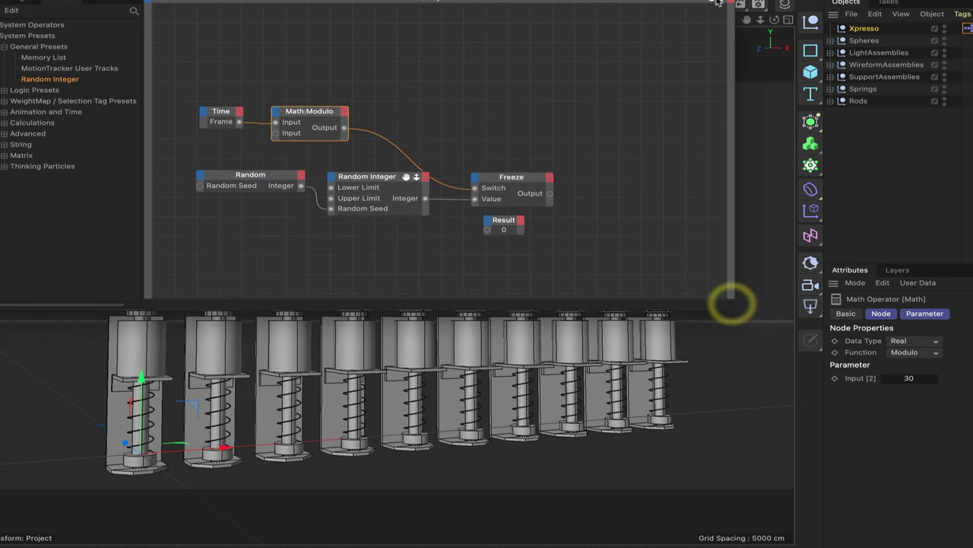
drag(718, 2, 712, 2)
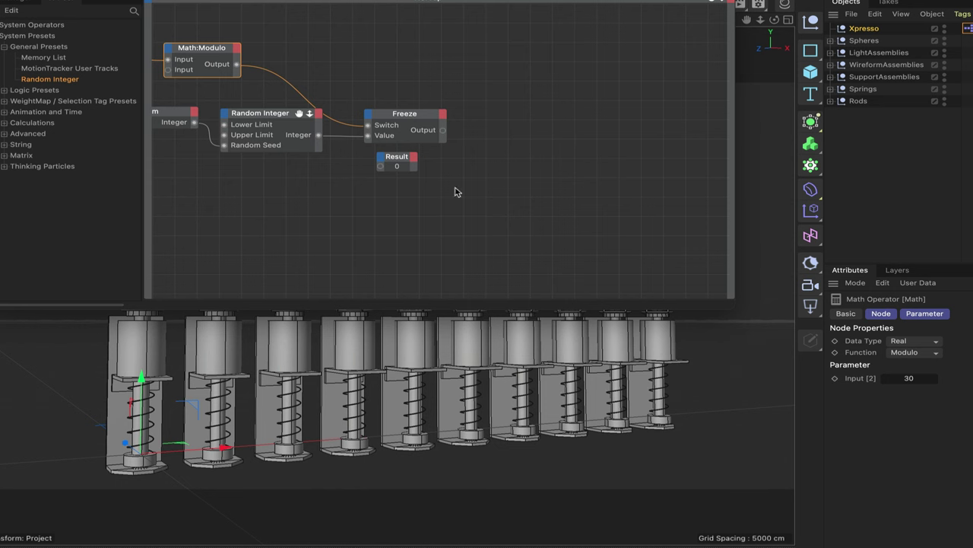
drag(717, 0, 666, 284)
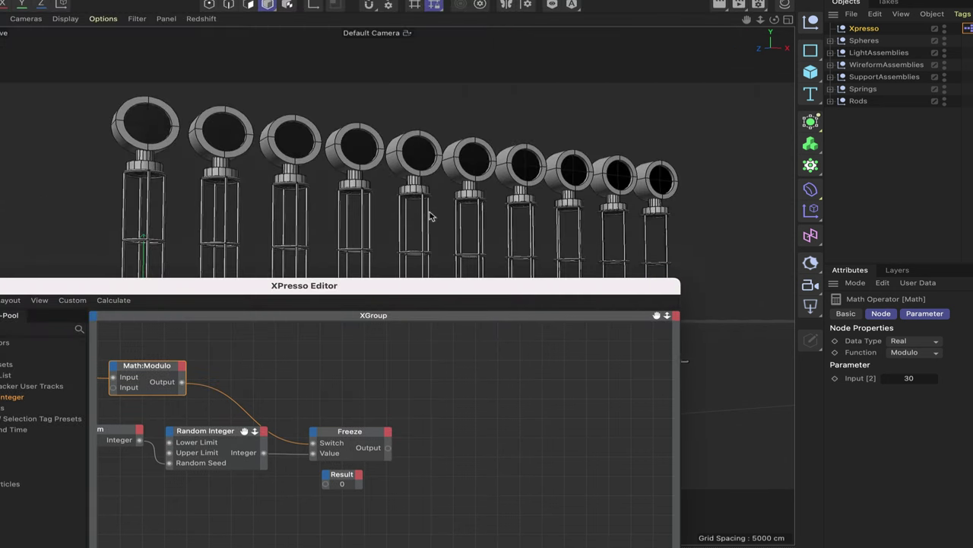
drag(454, 287, 530, 0)
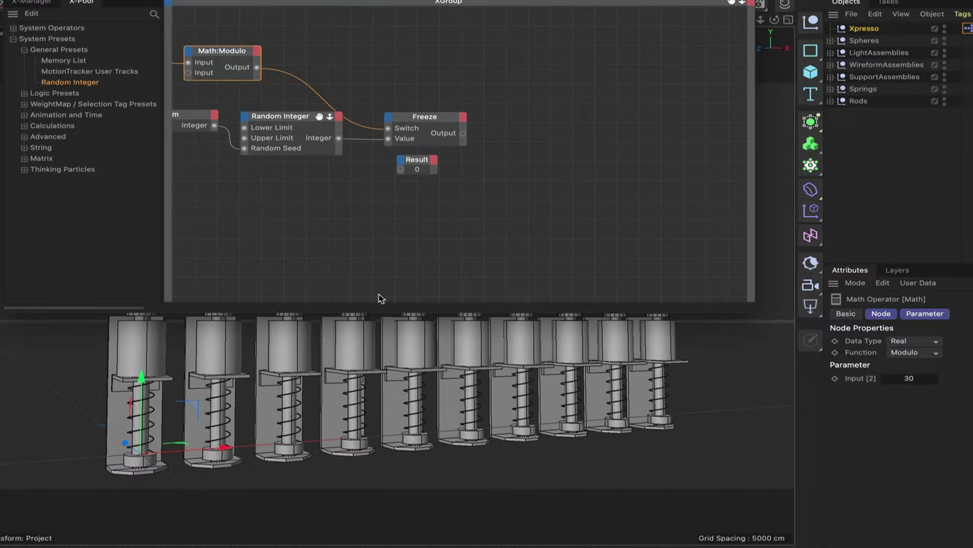
Add a Logic > Condition node in empty graph space and set its Data Type to Color
right_click(447, 254)
click(450, 256)
mouse_move(582, 259)
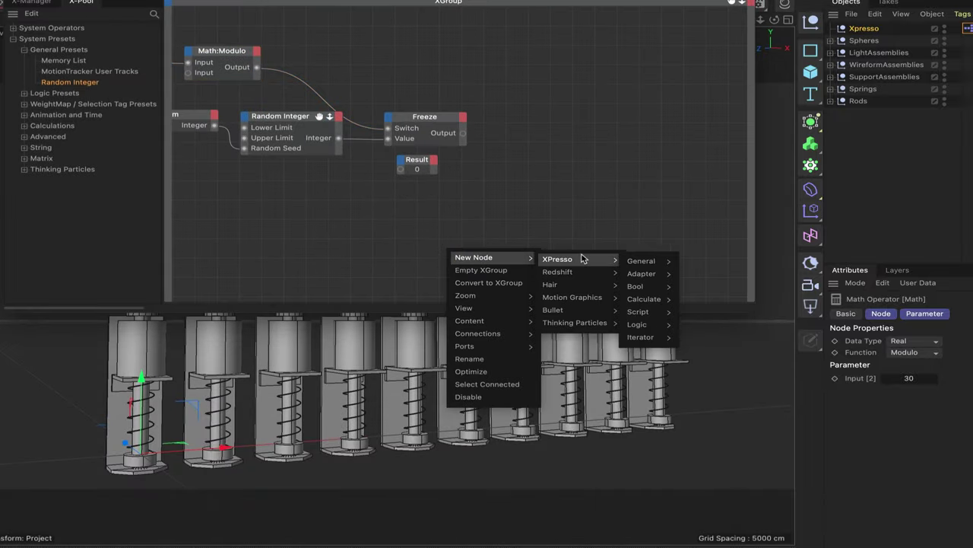
mouse_move(646, 325)
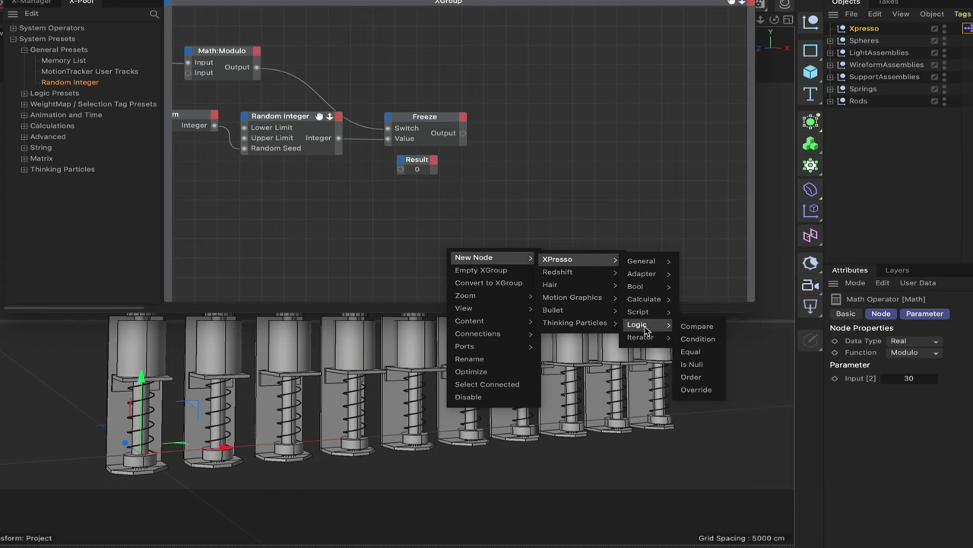
click(695, 337)
drag(459, 231, 561, 177)
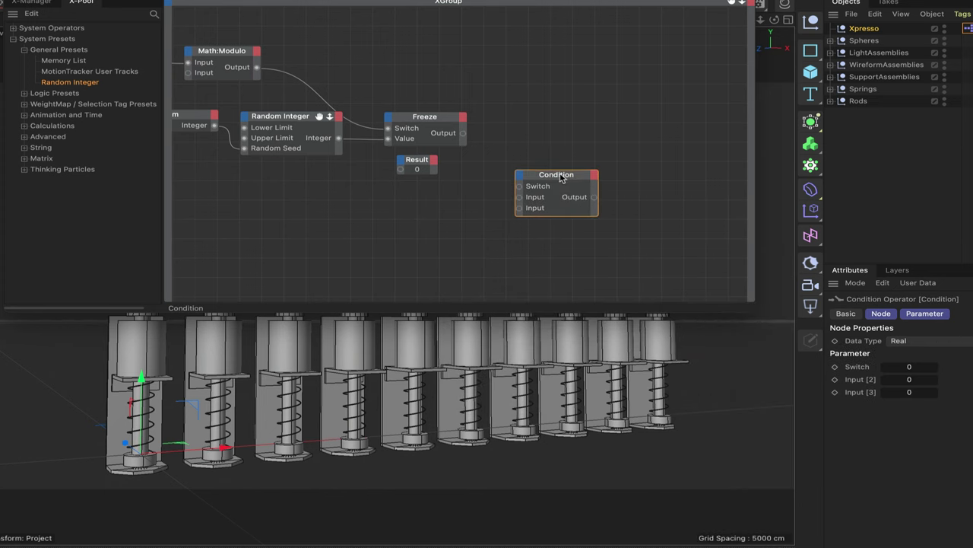
click(943, 343)
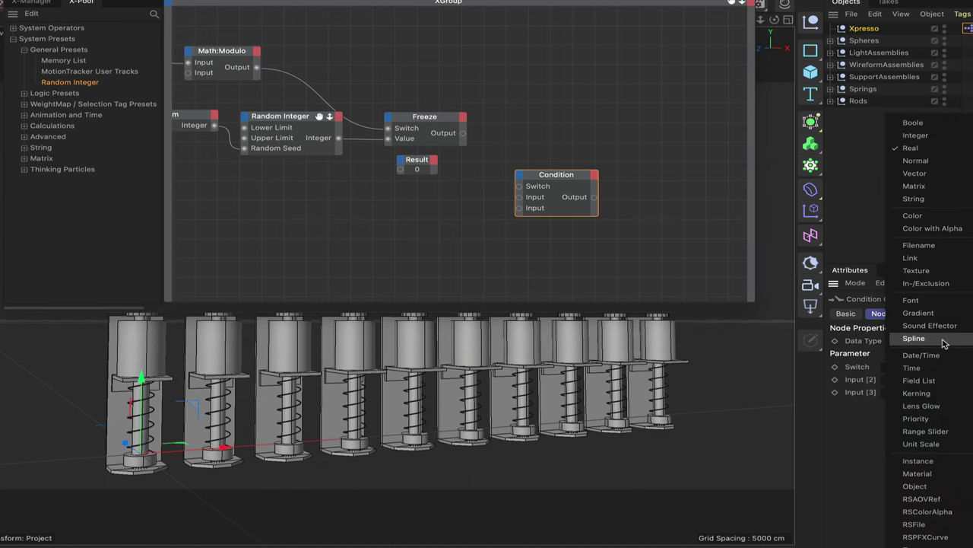
click(919, 216)
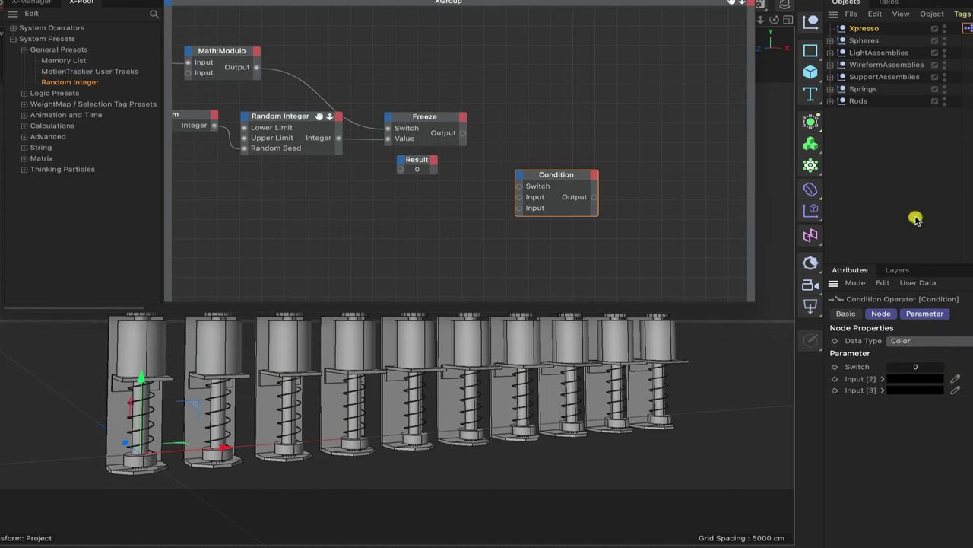
Add Condition Input ports up to Input [11] and wire Freeze's Output into Switch
click(520, 177)
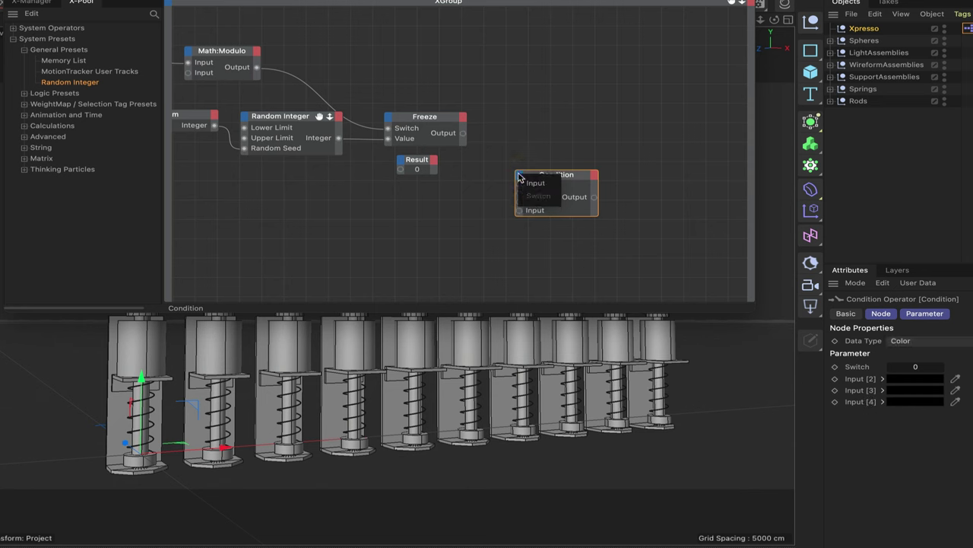
click(519, 181)
click(519, 177)
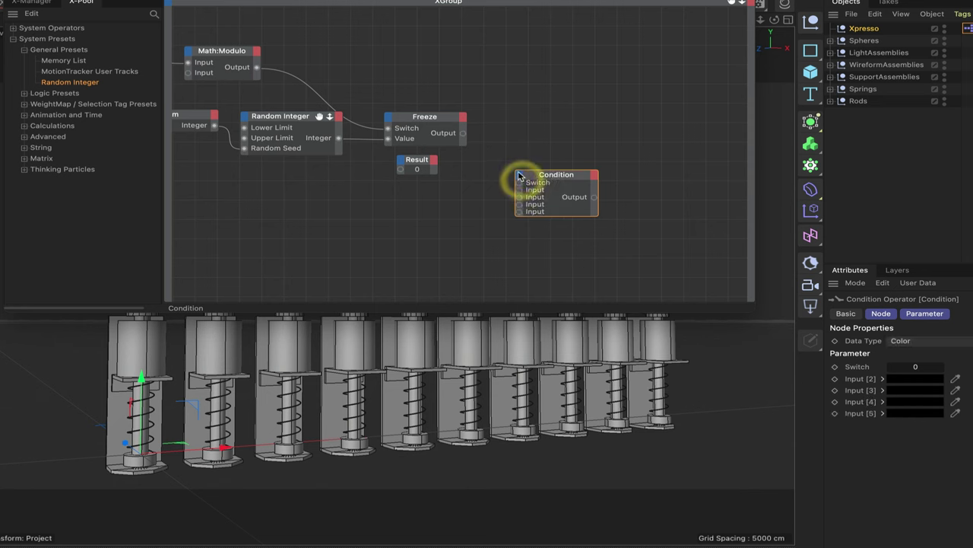
click(533, 181)
click(521, 178)
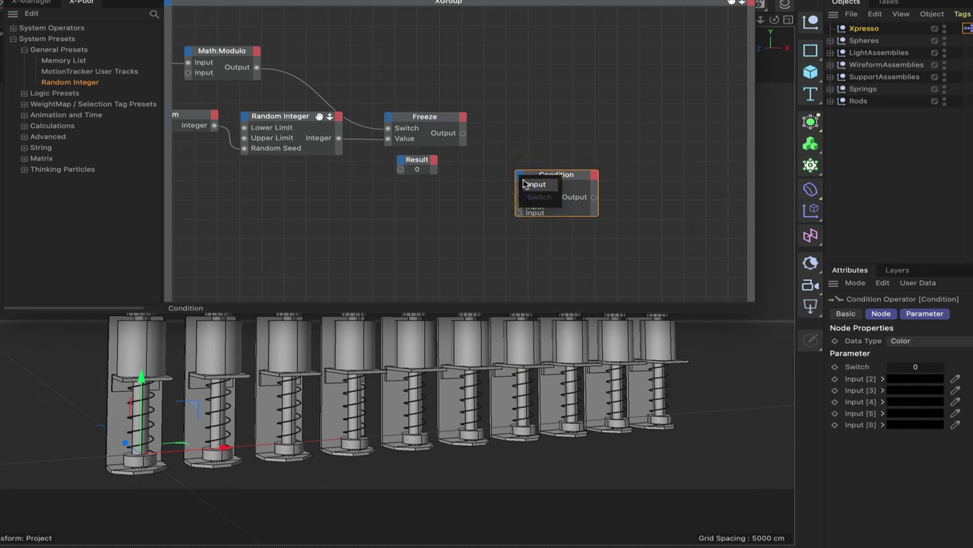
click(534, 182)
click(515, 181)
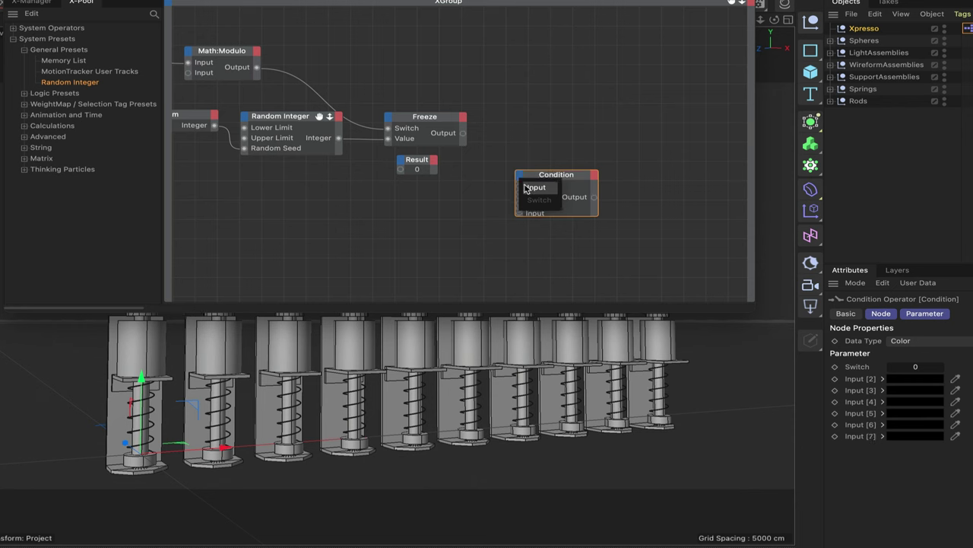
click(535, 187)
click(523, 181)
click(534, 186)
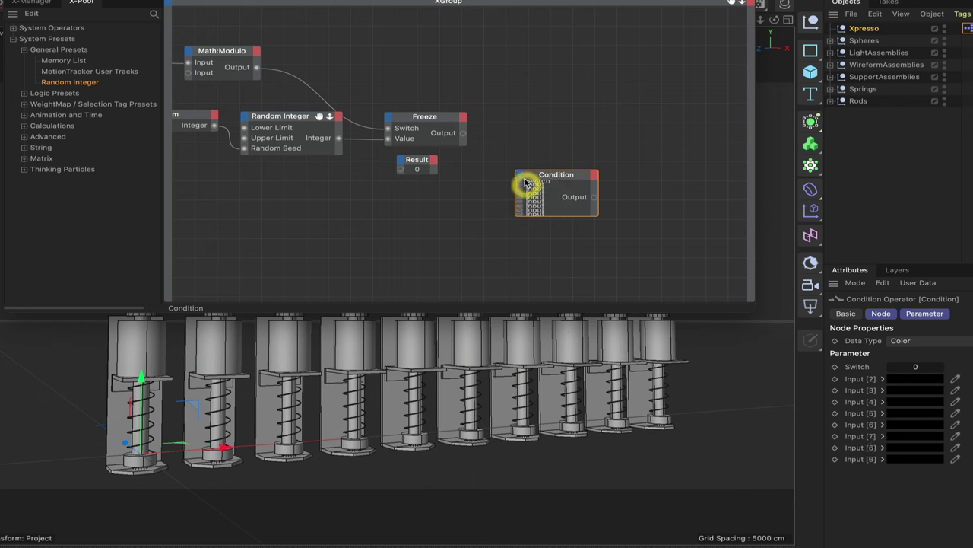
click(522, 179)
click(535, 186)
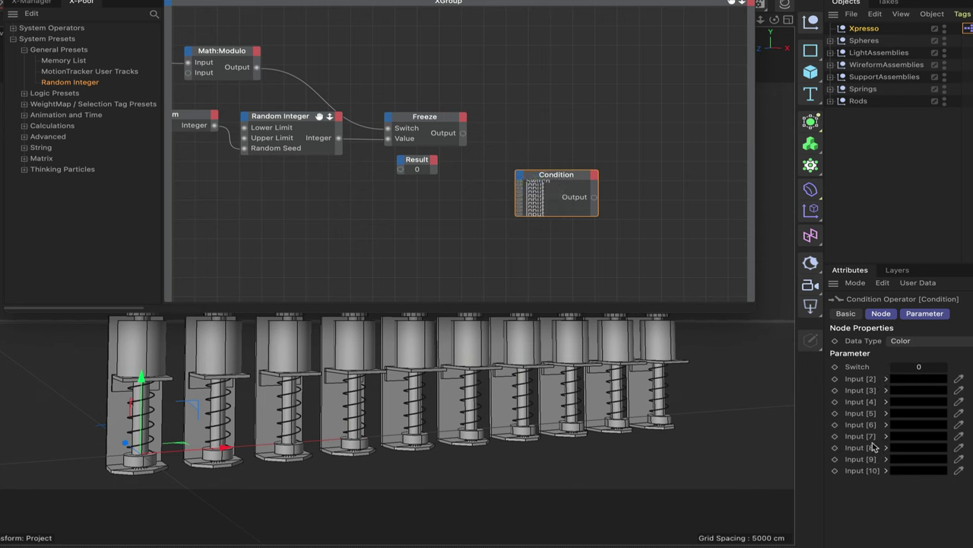
click(519, 178)
click(531, 197)
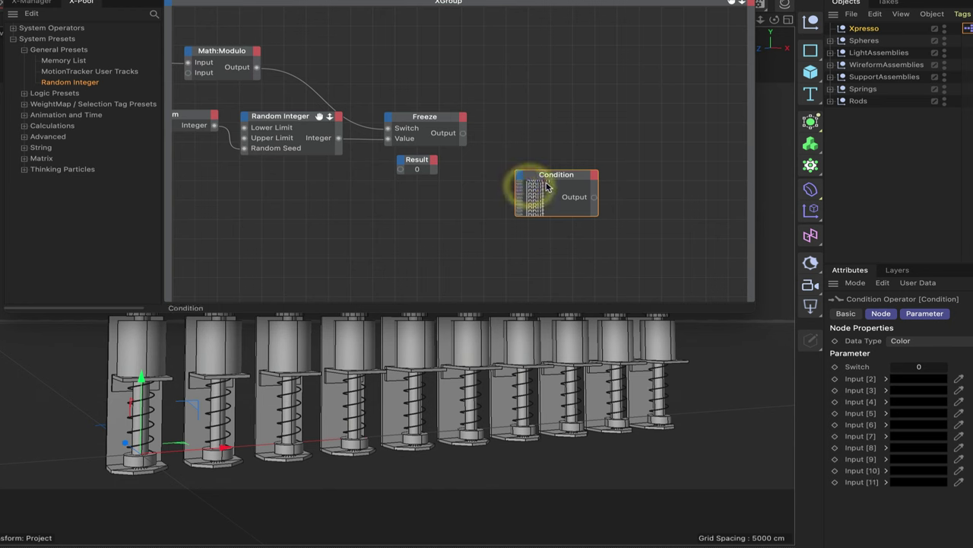
drag(550, 177, 552, 156)
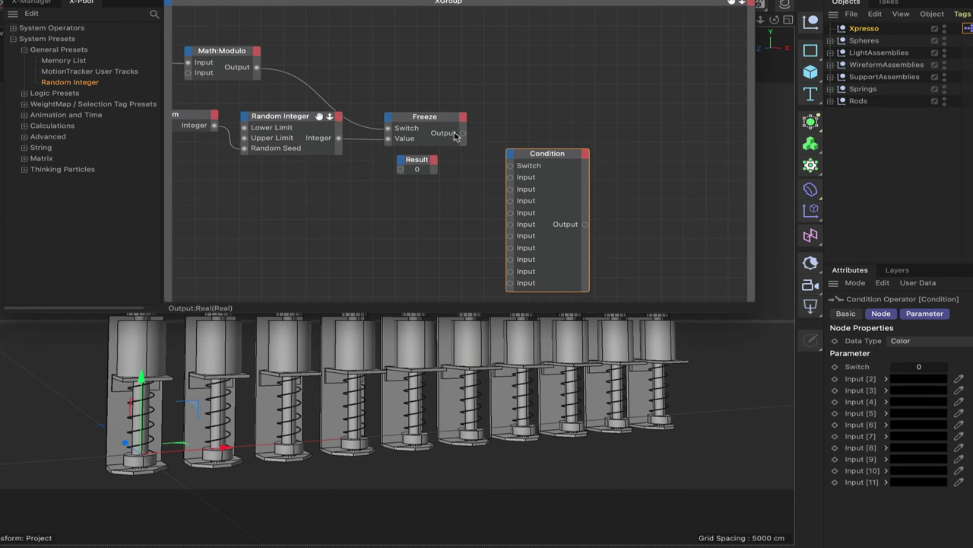
drag(463, 133, 538, 161)
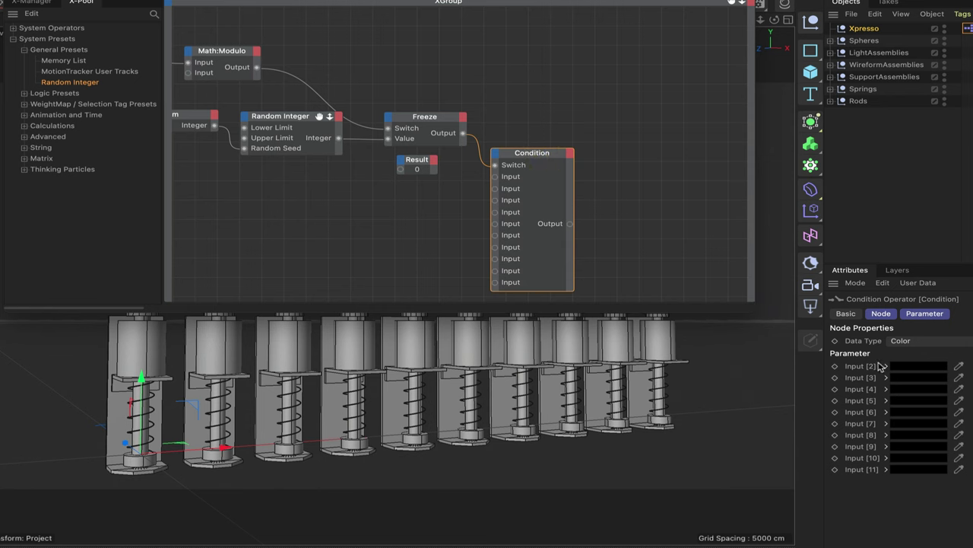
Colour Condition Inputs [2], [3] and [4] red, green and blue
click(919, 368)
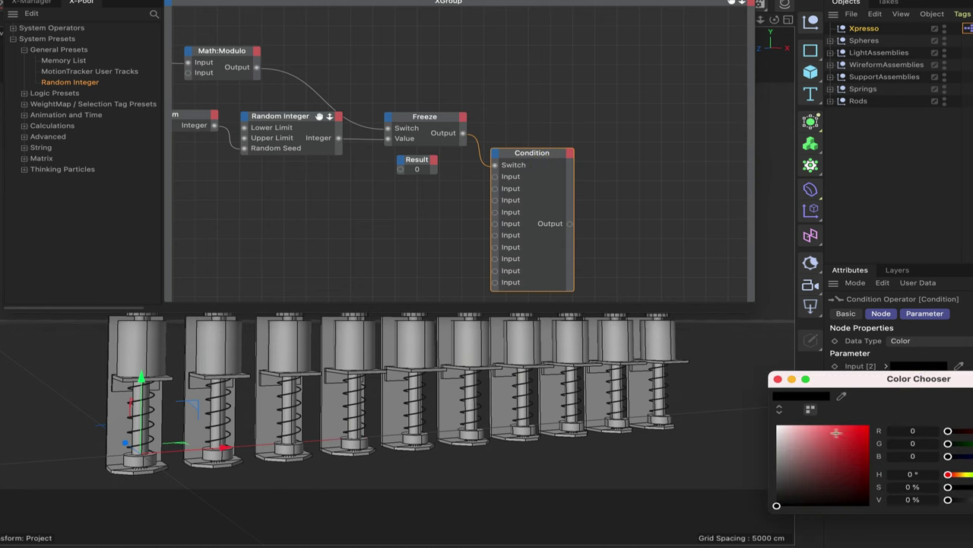
click(870, 425)
click(778, 379)
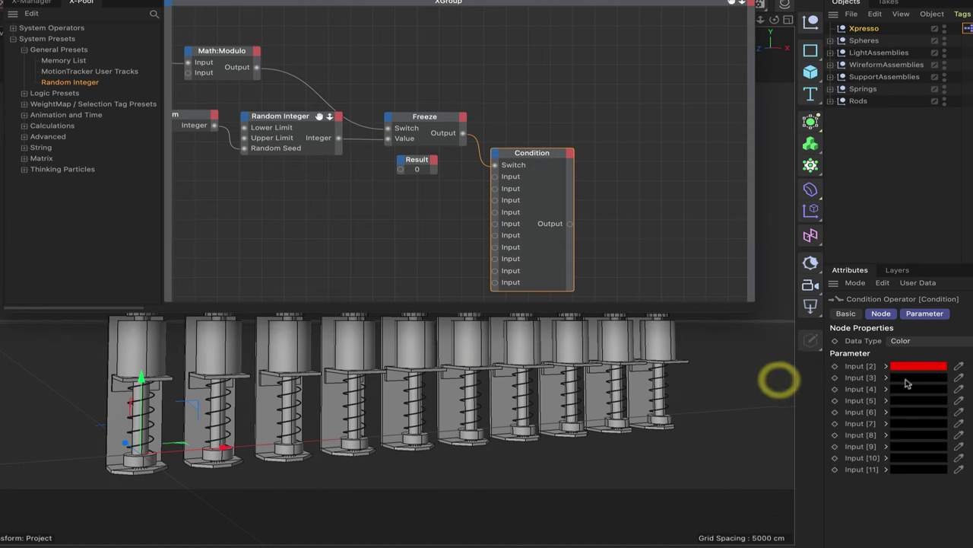
click(917, 377)
click(870, 467)
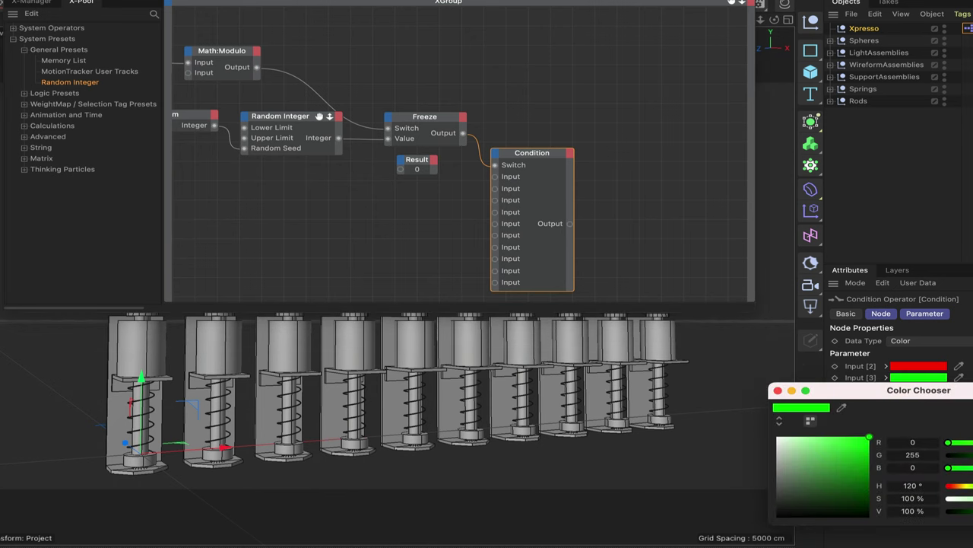
click(778, 390)
click(912, 391)
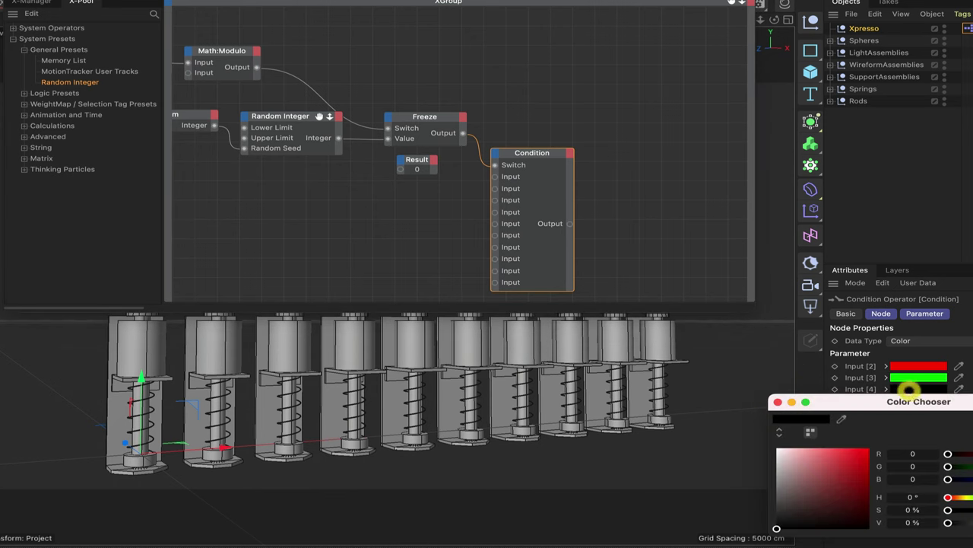
click(778, 402)
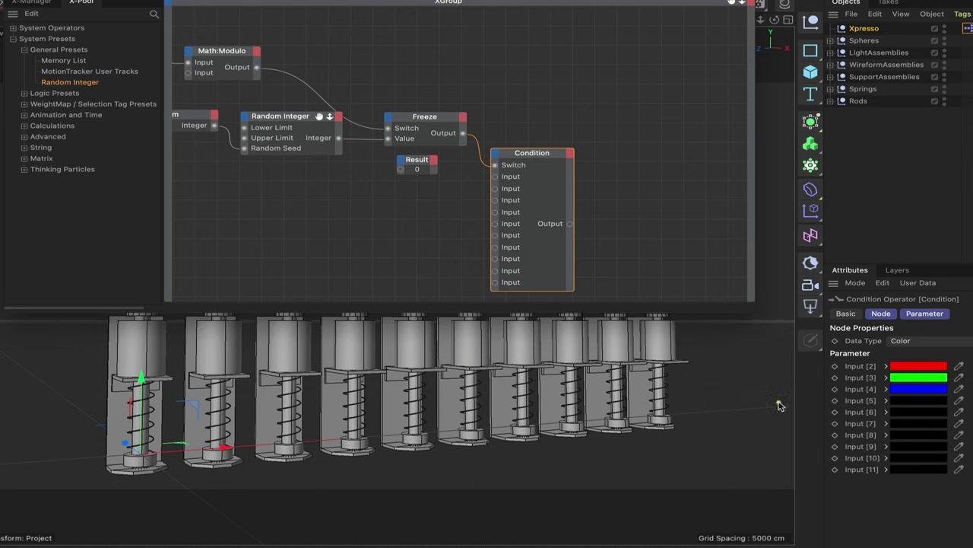
Colour Condition Inputs [5], [6] and [7] orange, cyan and yellow
click(920, 400)
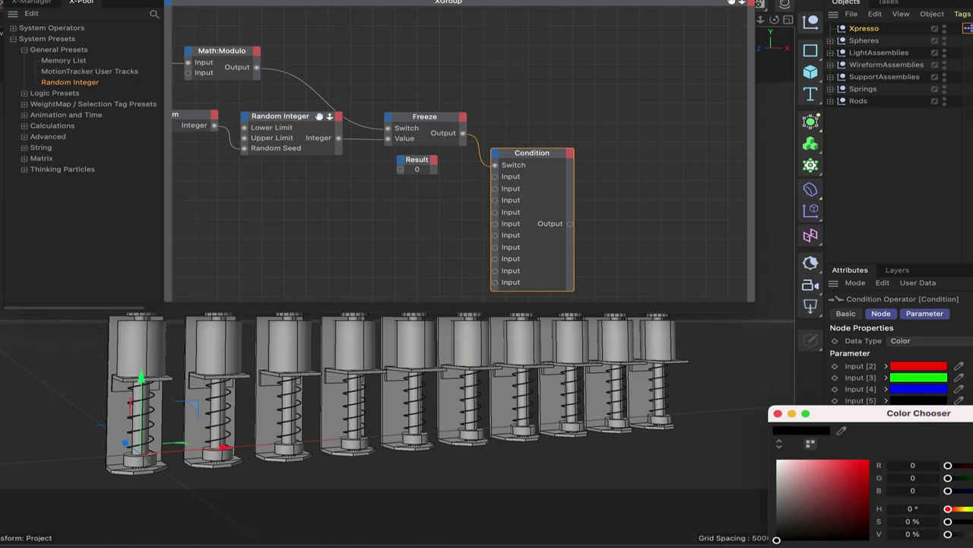
drag(948, 466, 972, 479)
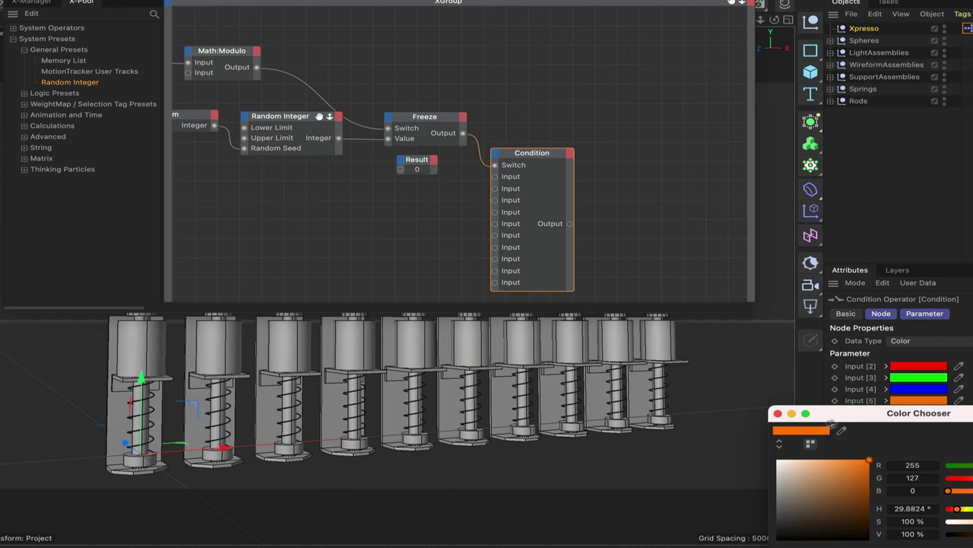
click(777, 413)
click(929, 411)
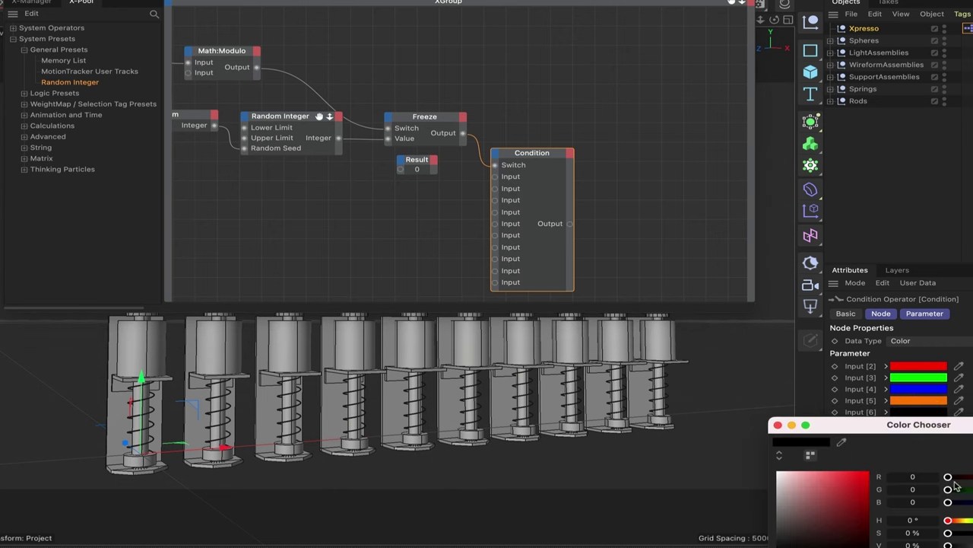
drag(949, 502, 972, 489)
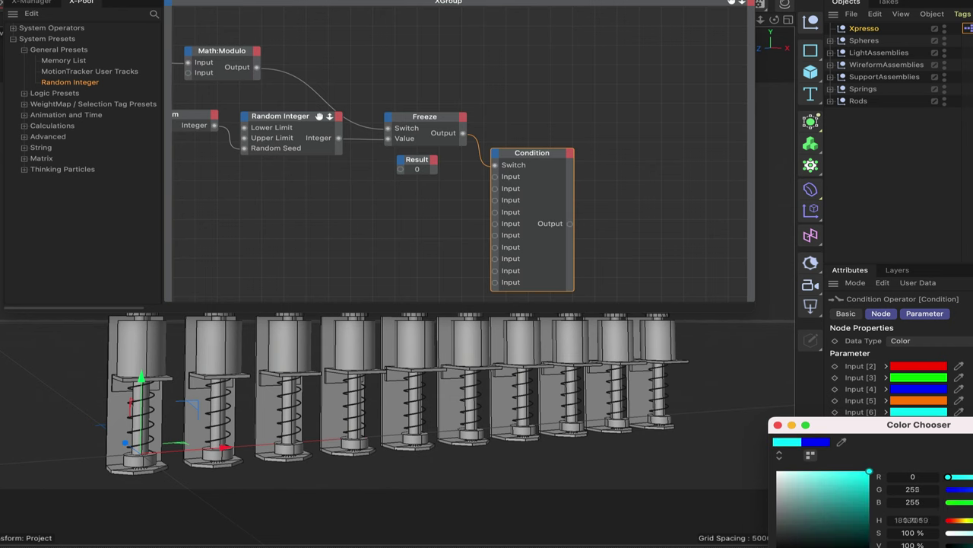
click(778, 425)
click(917, 423)
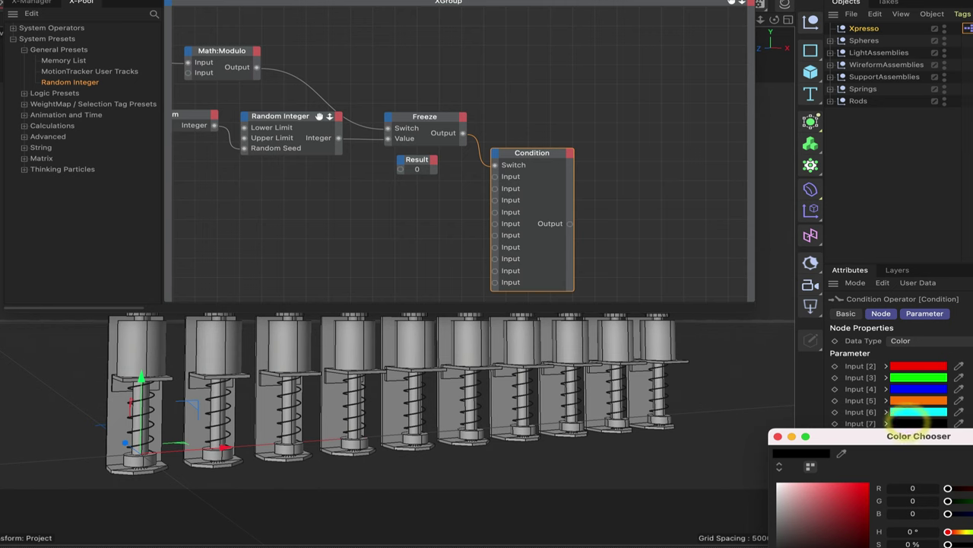
drag(949, 488, 972, 501)
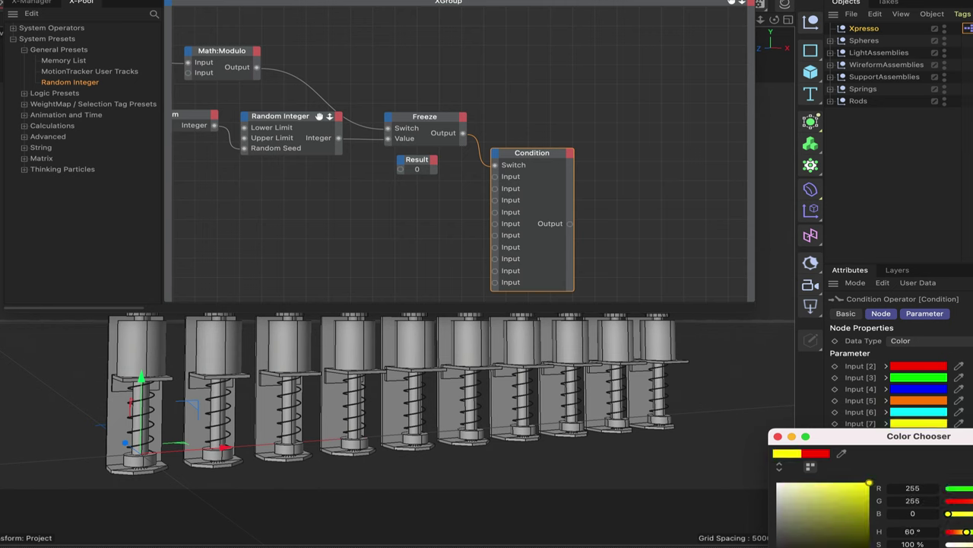
click(778, 436)
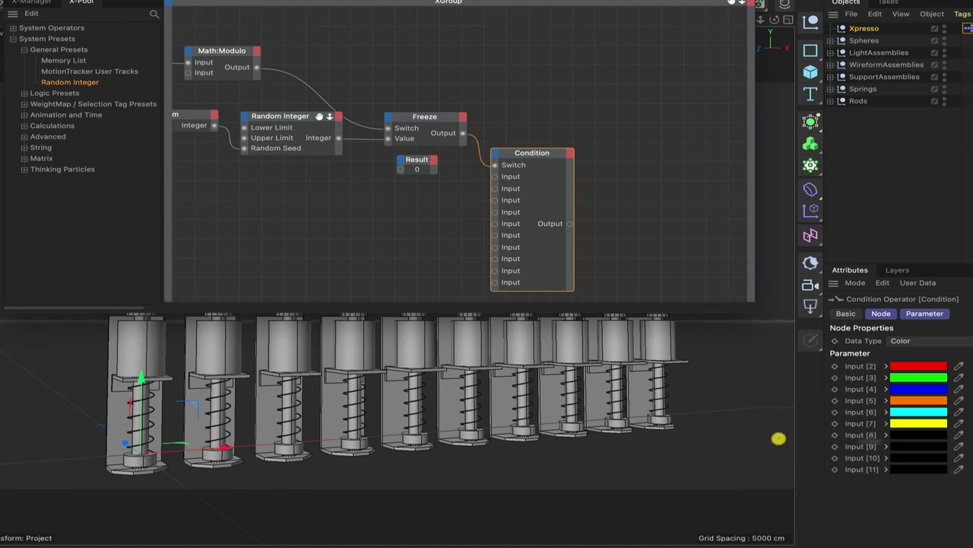
Make Input [8] magenta and begin tinting Input [9] dark red
click(922, 434)
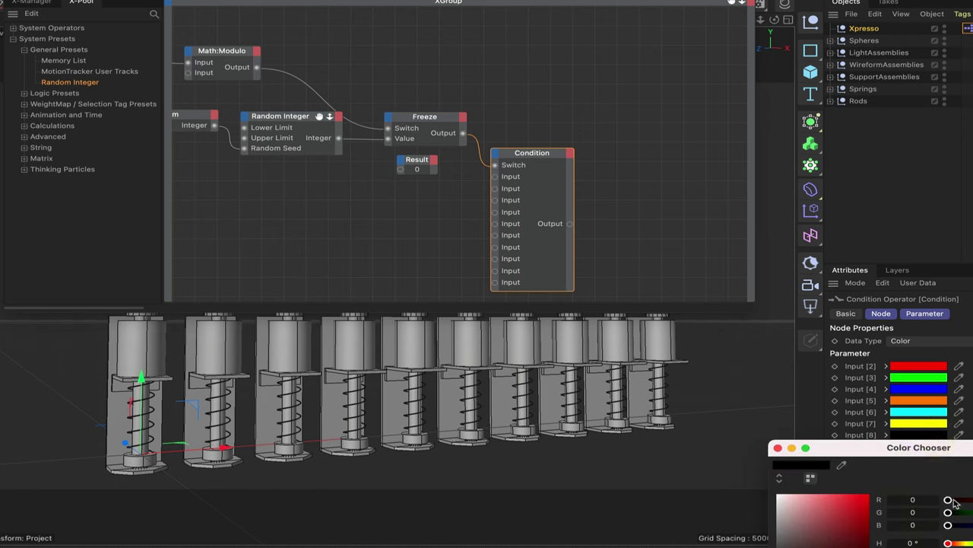
drag(951, 500, 972, 524)
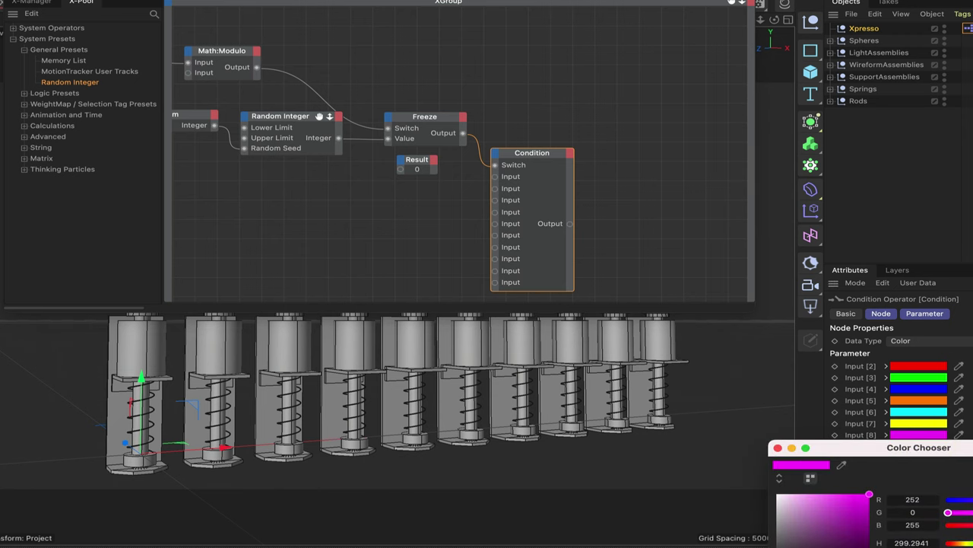
click(778, 448)
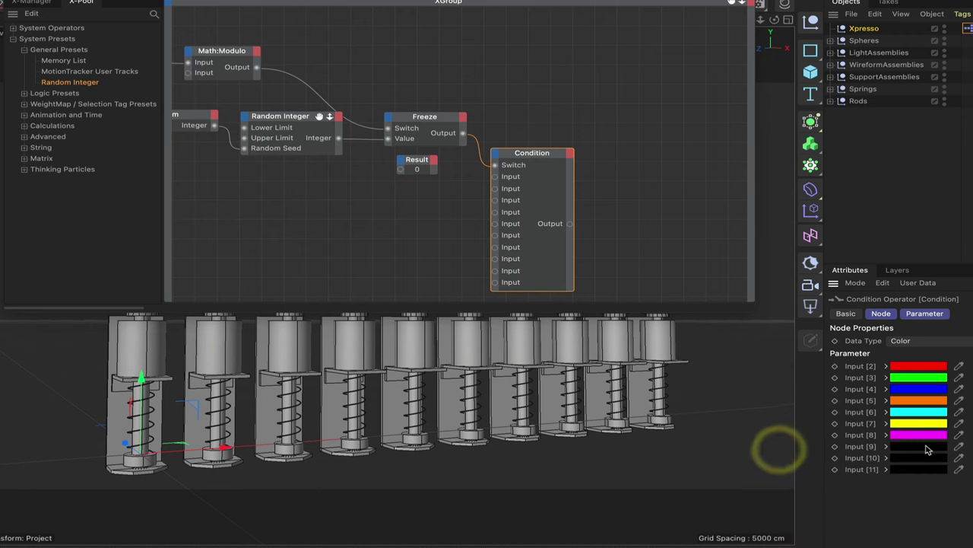
click(920, 447)
drag(951, 510, 972, 511)
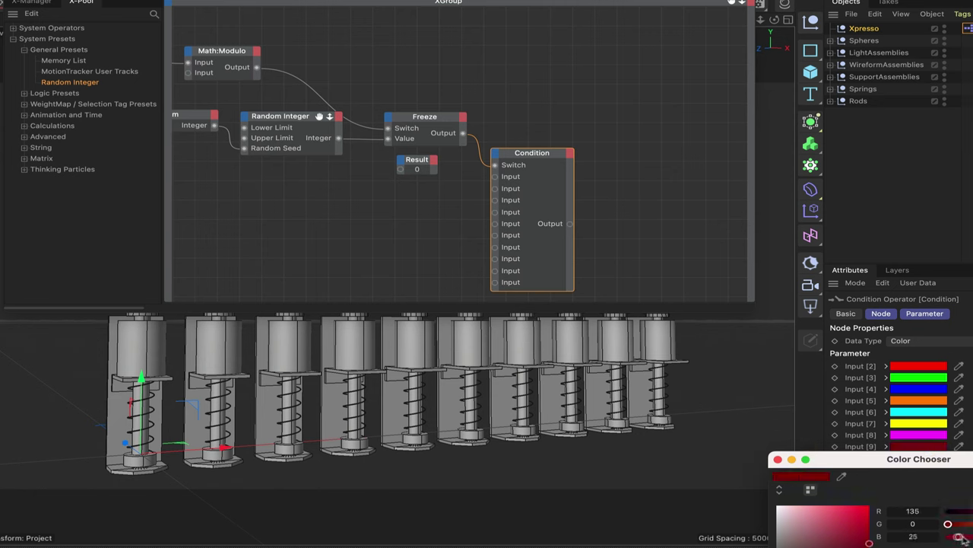
Finish Input [9]'s colour and set Input [10] to a light blue
mouse_move(948, 536)
mouse_down()
mouse_move(972, 536)
mouse_move(972, 524)
mouse_up()
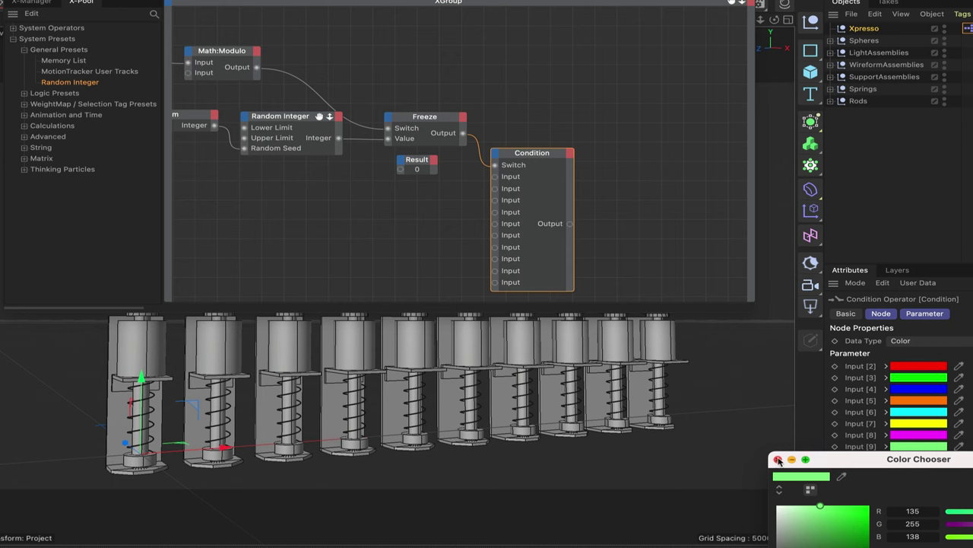
click(778, 460)
click(916, 456)
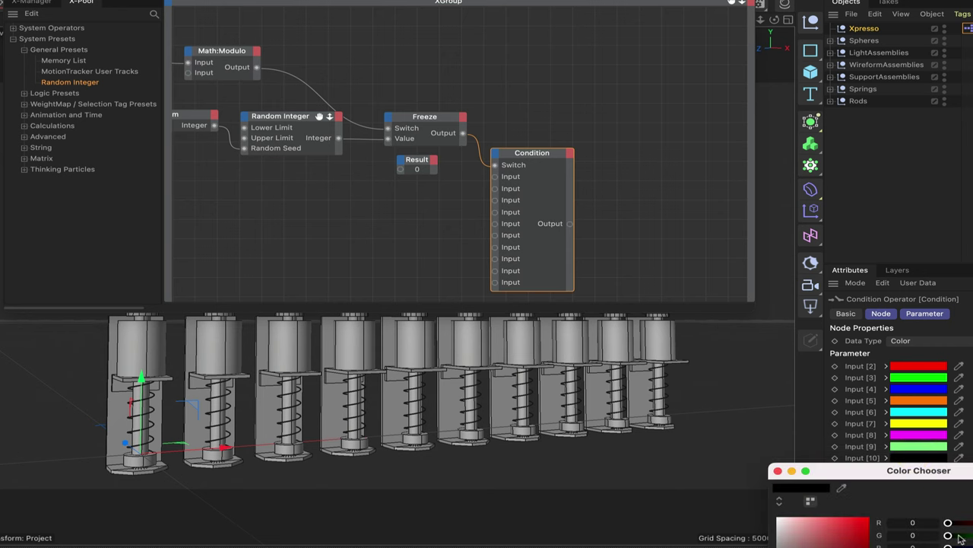
drag(949, 546, 972, 546)
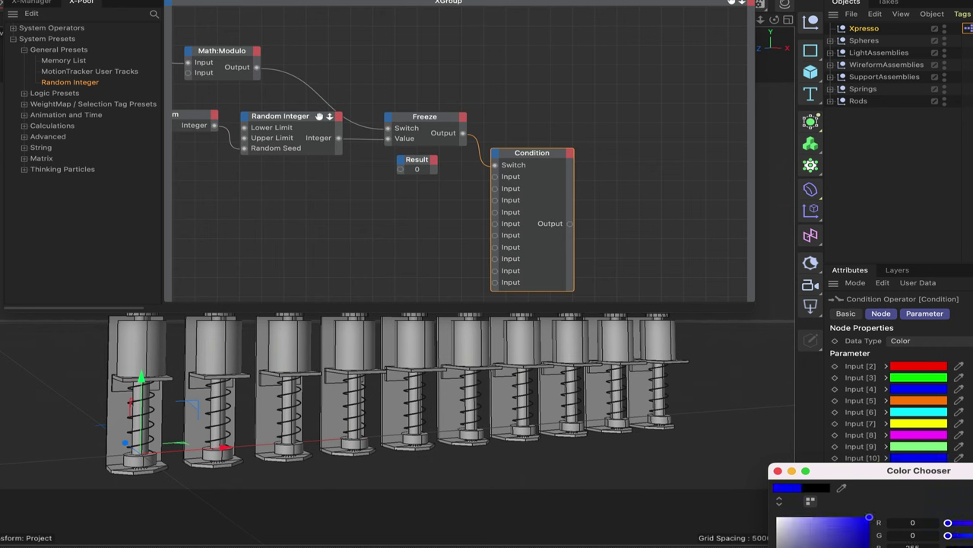
drag(869, 539, 869, 517)
drag(948, 535, 972, 536)
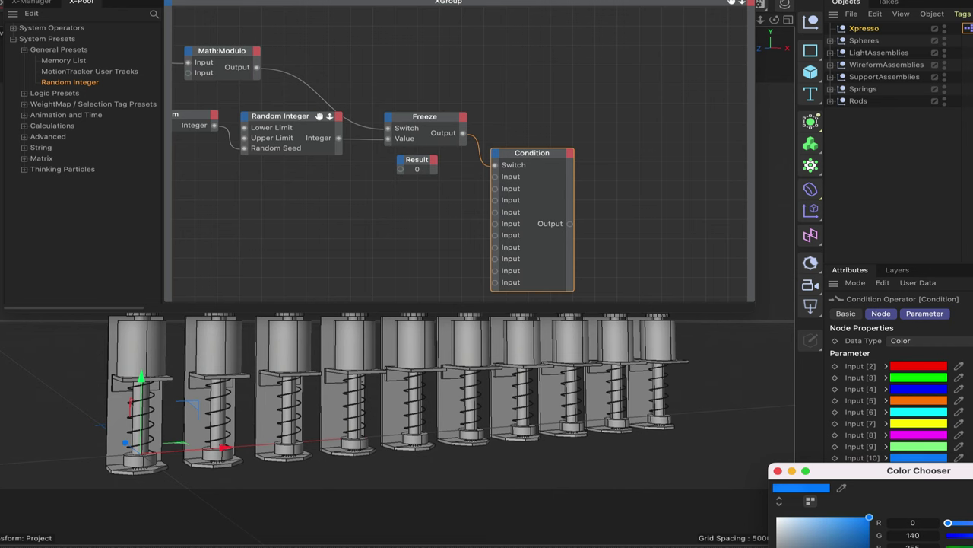
drag(972, 536, 972, 535)
click(777, 470)
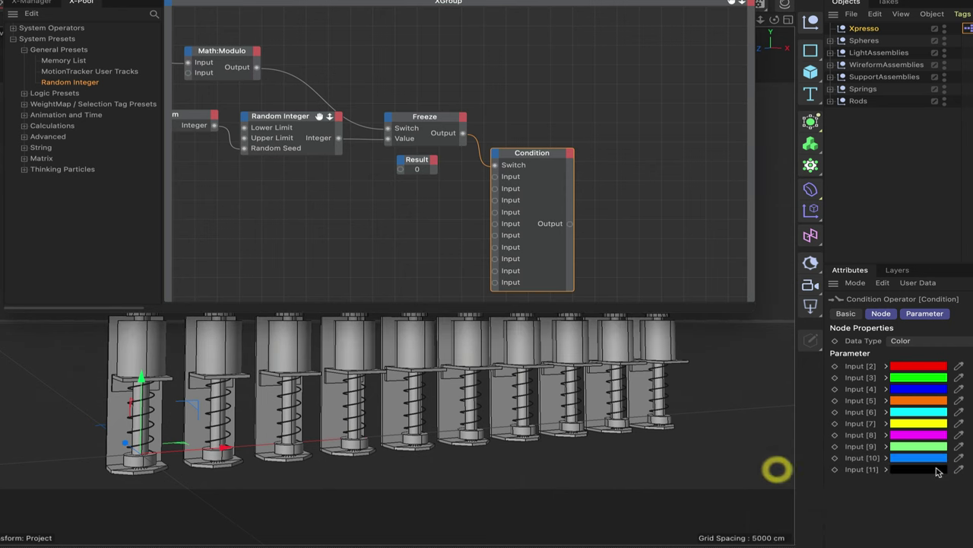
Set Input [11] to dark red by raising red and removing blue
click(936, 470)
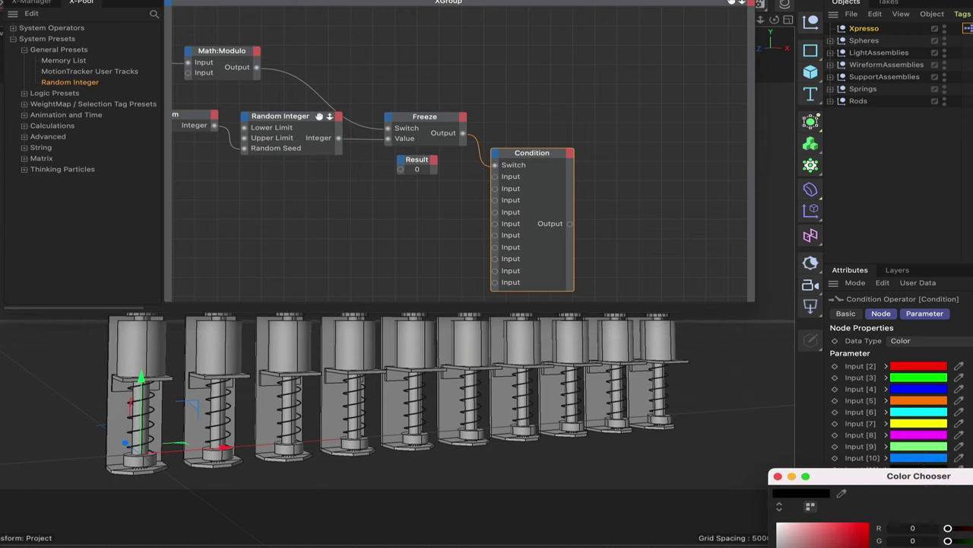
drag(947, 528, 972, 527)
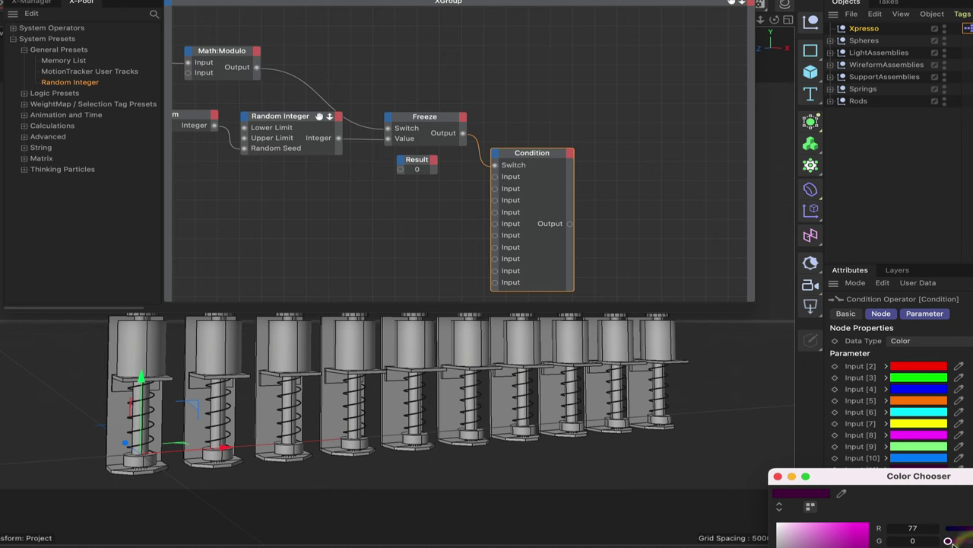
drag(969, 547, 947, 547)
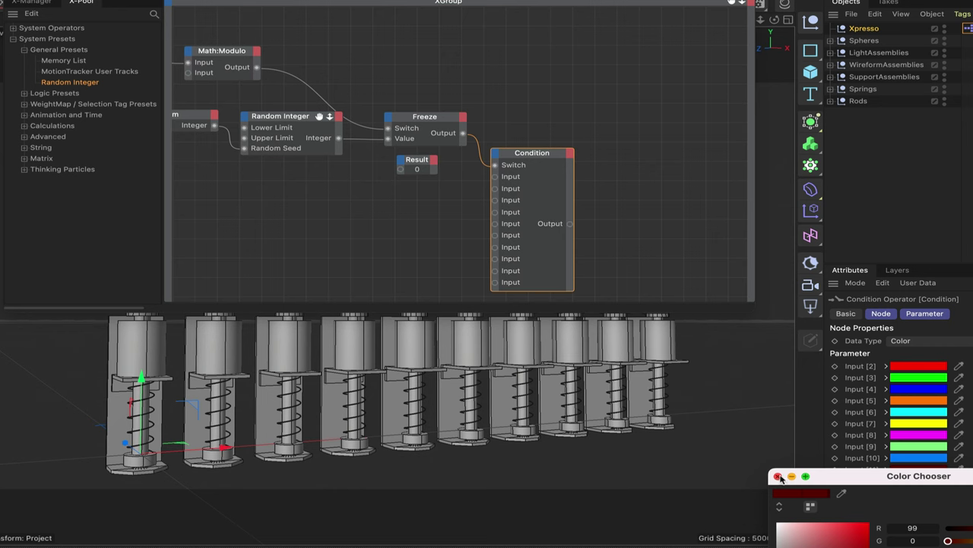
click(917, 527)
click(778, 476)
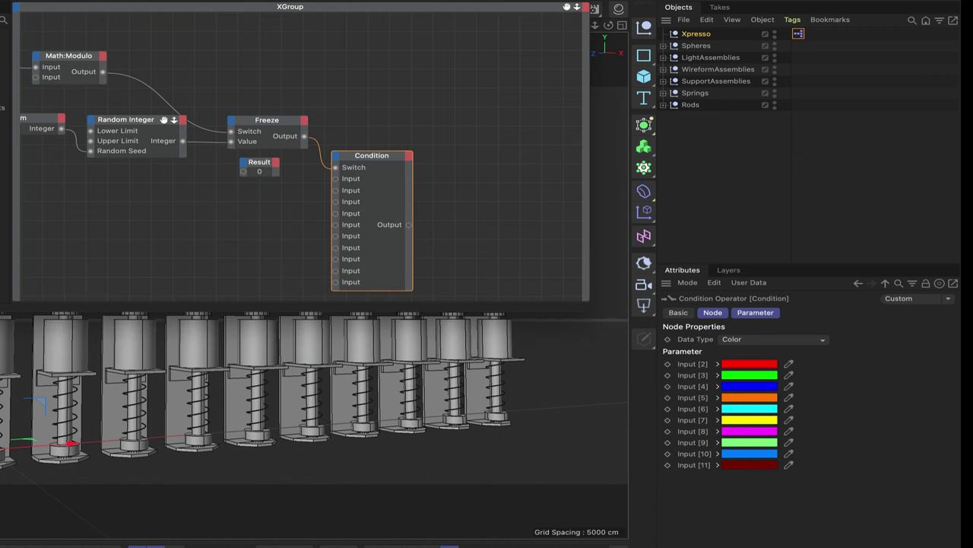
drag(475, 0, 450, 503)
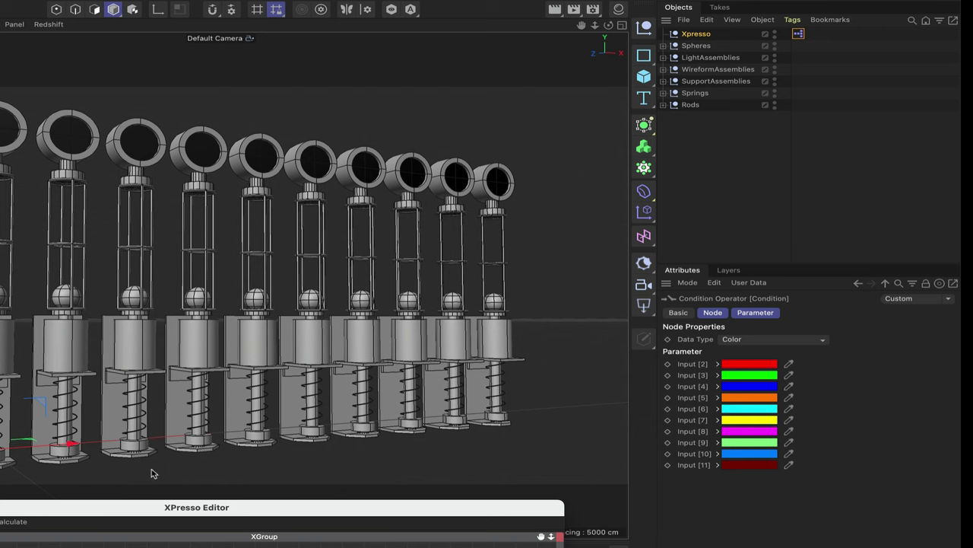
drag(173, 513, 182, 1)
Add a General > Link List node to the XPresso graph, placed right of the Freeze node
right_click(363, 120)
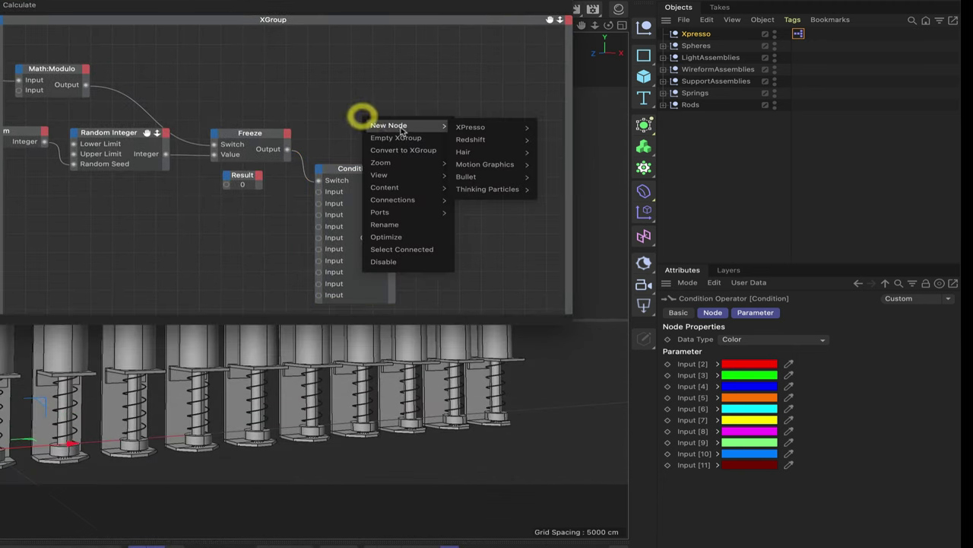
mouse_move(479, 127)
mouse_move(561, 134)
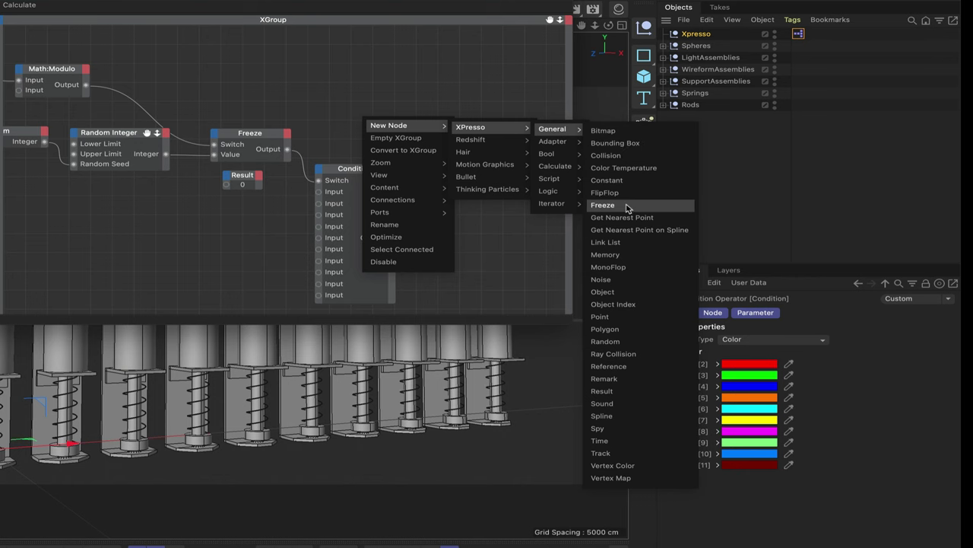
click(622, 243)
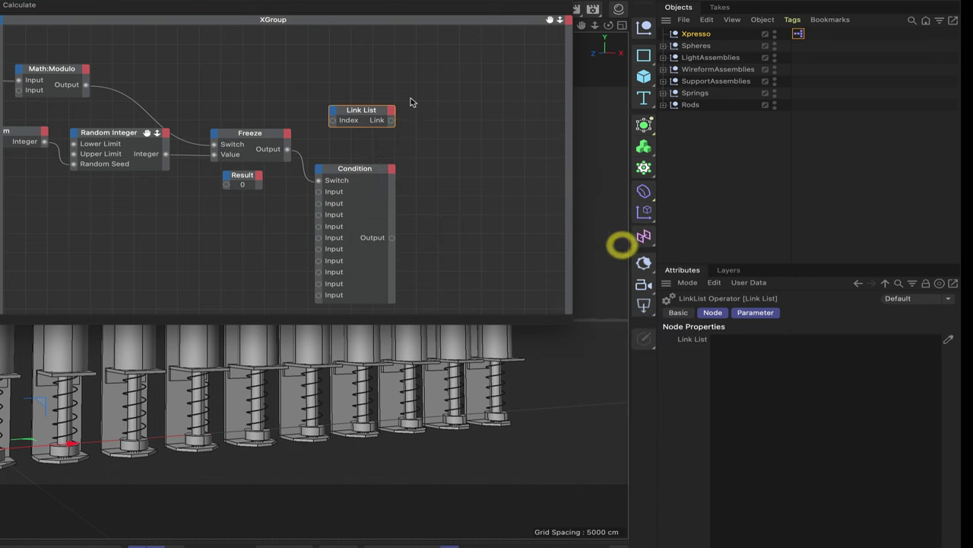
click(361, 108)
drag(361, 108, 451, 112)
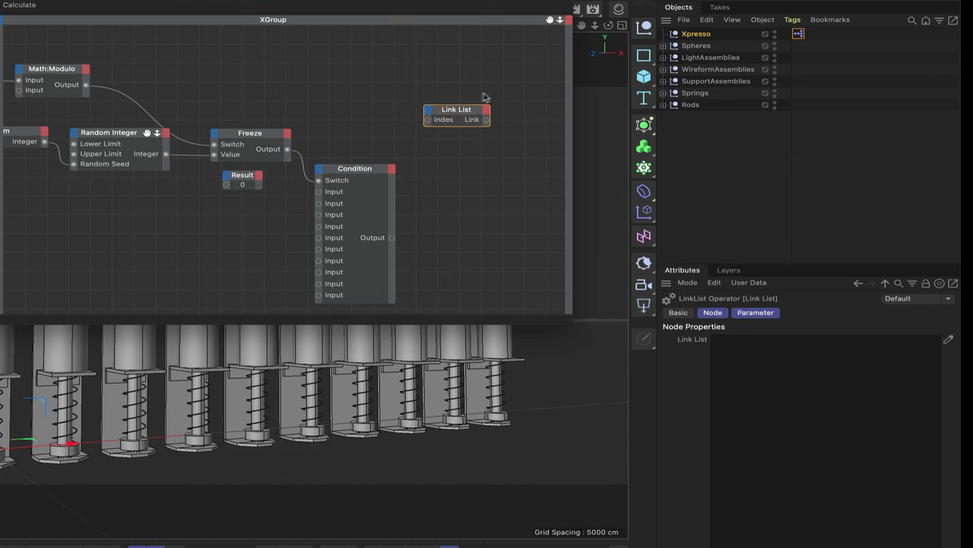
Expand the Rods group and select Rod through Rod.3
click(663, 105)
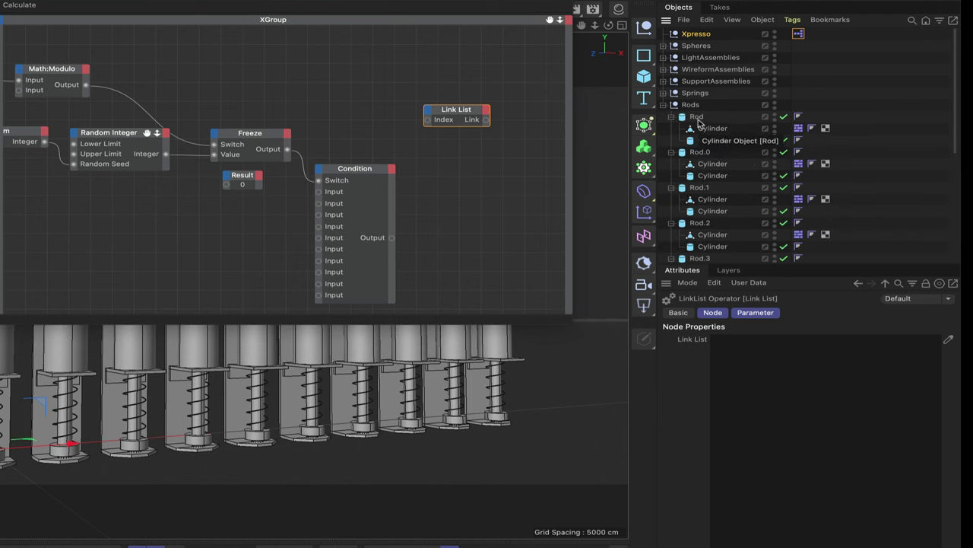
ctrl+click(700, 151)
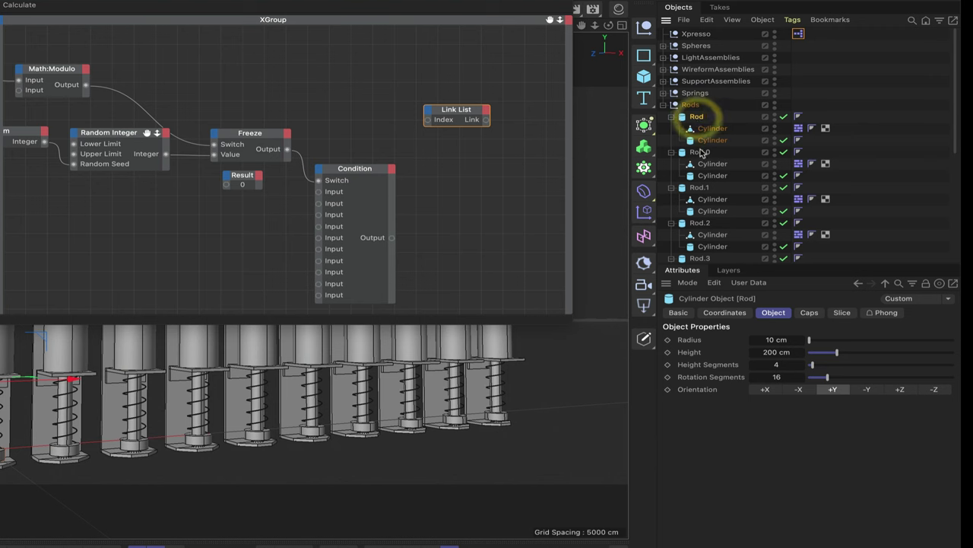
ctrl+click(698, 188)
ctrl+click(701, 220)
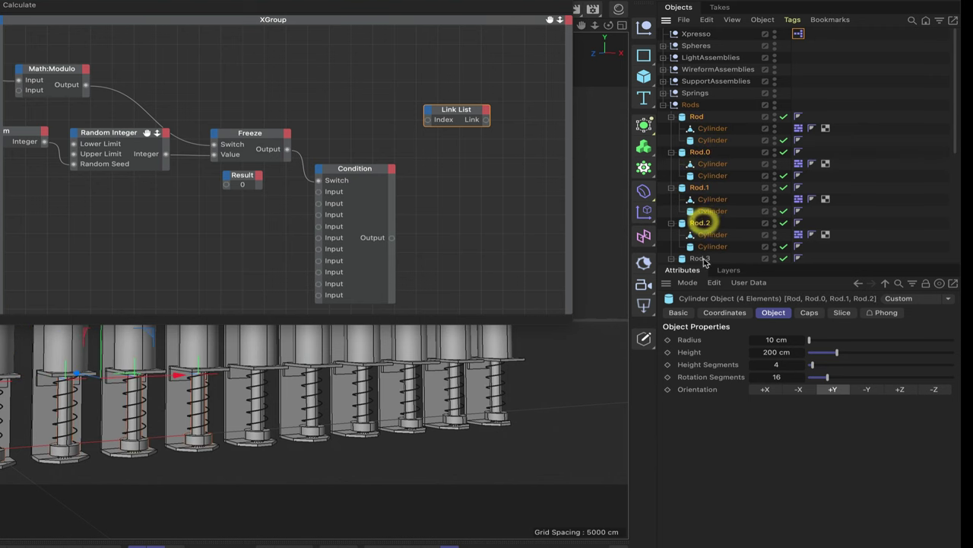
ctrl+click(701, 258)
Add Rod.4 through Rod.8 to the selection and drop all ten rods into the Link List field
scroll(703, 244, down, 3)
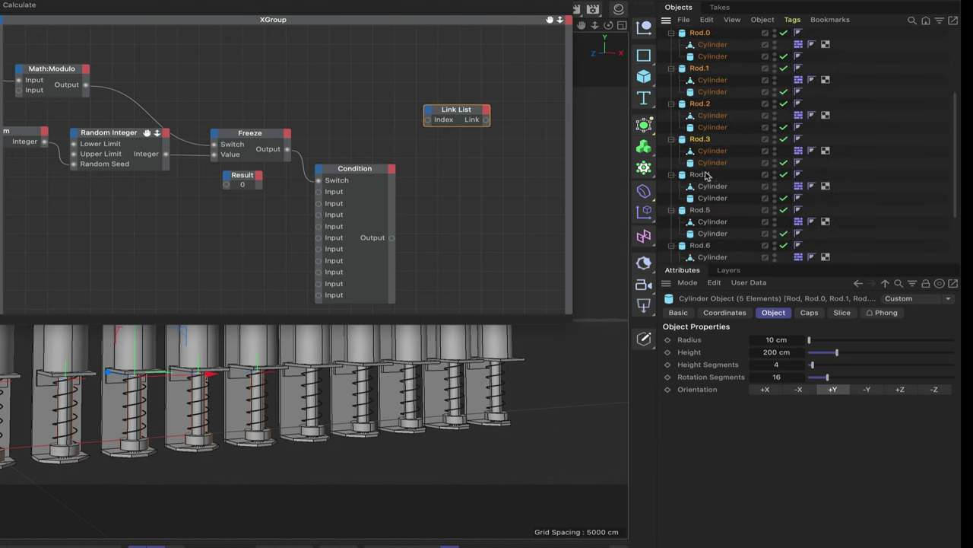
ctrl+click(700, 174)
ctrl+click(700, 210)
scroll(704, 190, down, 3)
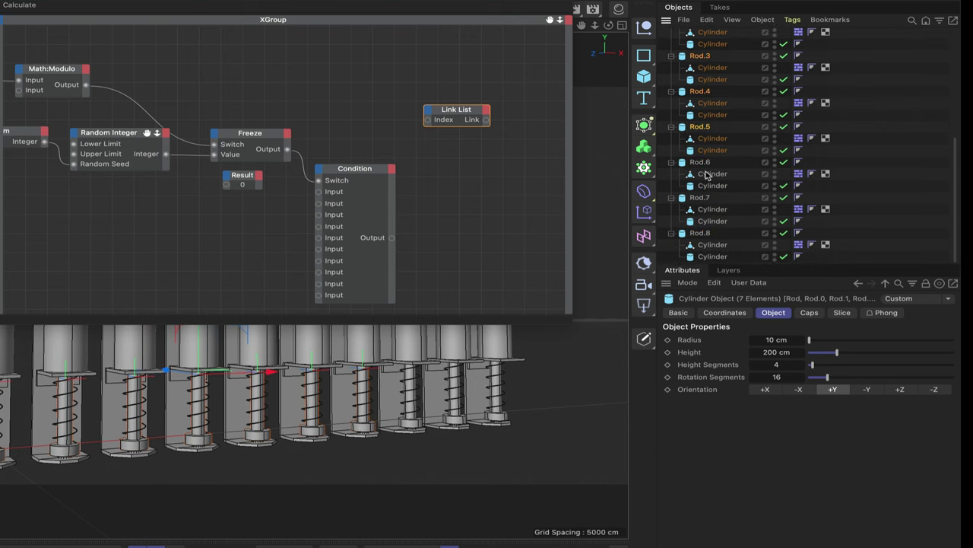
ctrl+click(699, 162)
ctrl+click(700, 197)
ctrl+click(699, 232)
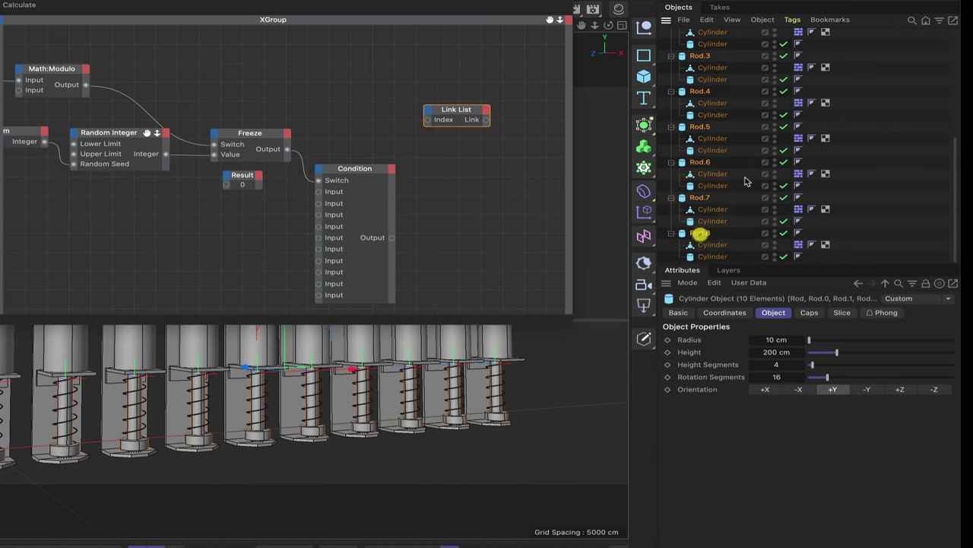
click(447, 116)
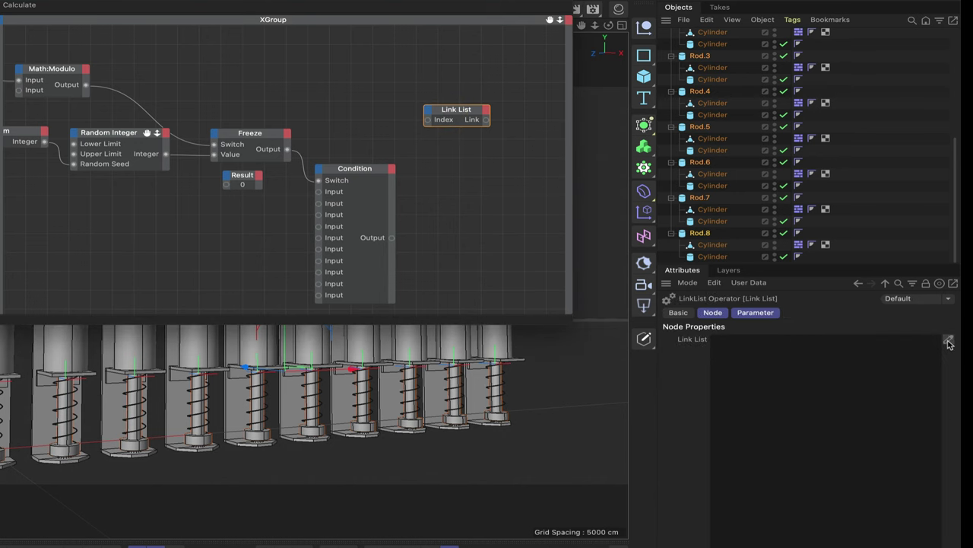
drag(716, 249, 761, 365)
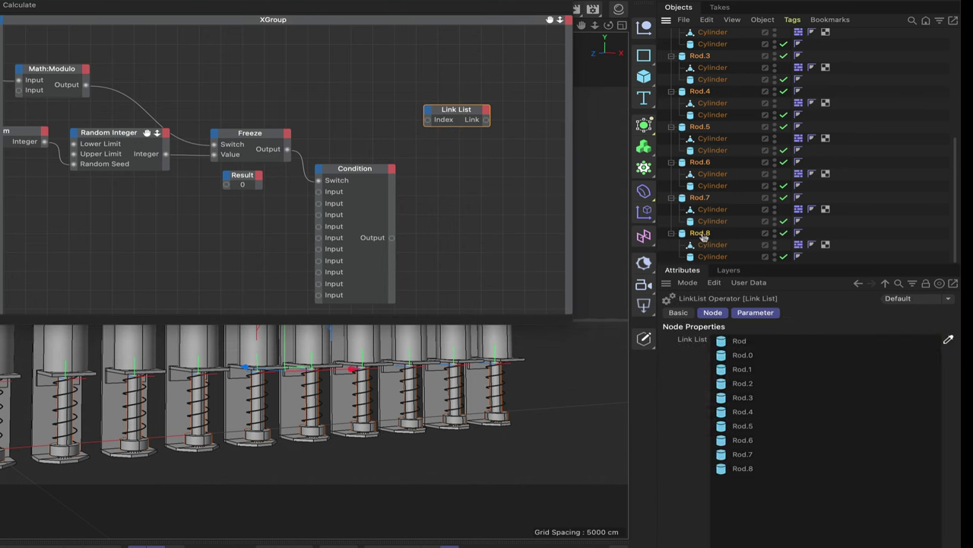
Move the Link List node nearer Freeze and connect Freeze's output to its Index input
click(949, 340)
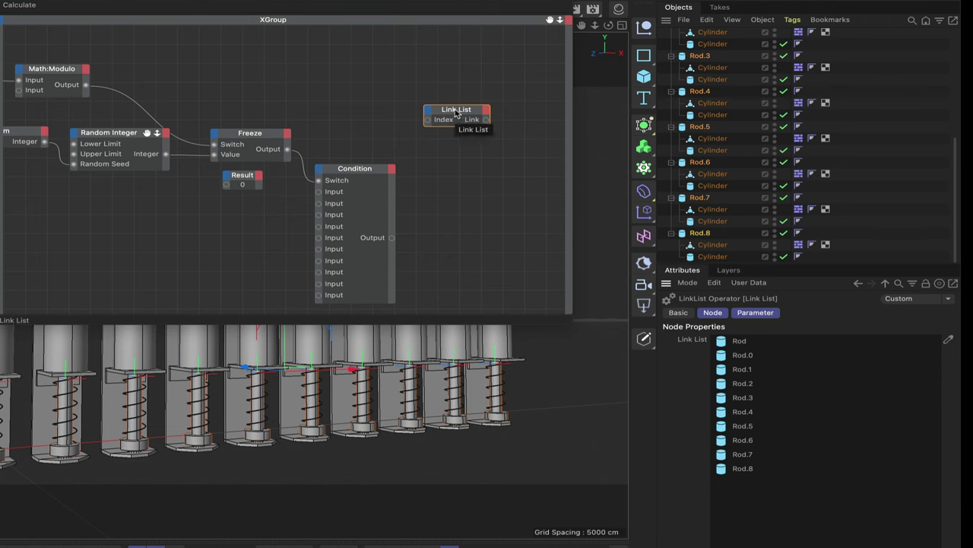
drag(457, 112, 383, 109)
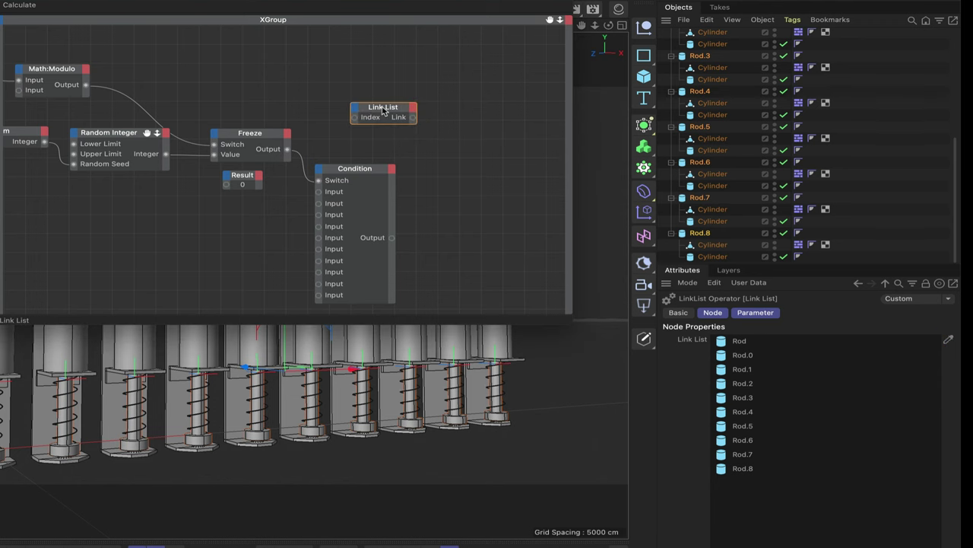
click(382, 106)
drag(288, 150, 357, 109)
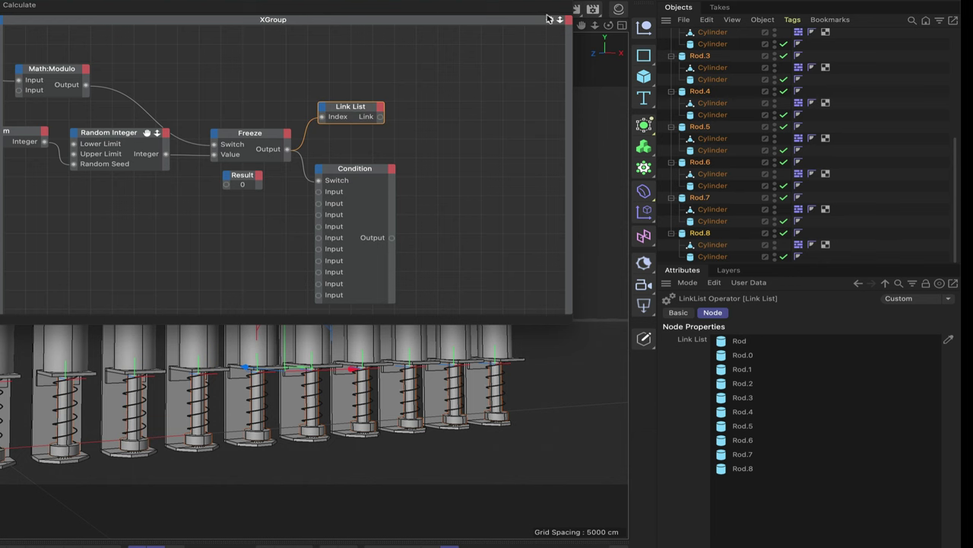
Pan the graph to reveal the Time and Random nodes and select the Math:Modulo node
drag(550, 21, 587, 87)
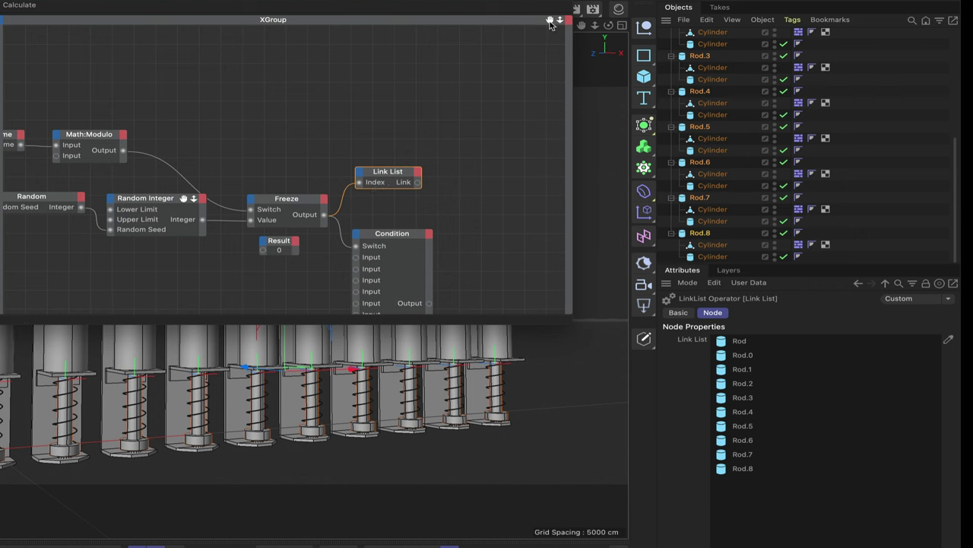
drag(274, 1, 351, 0)
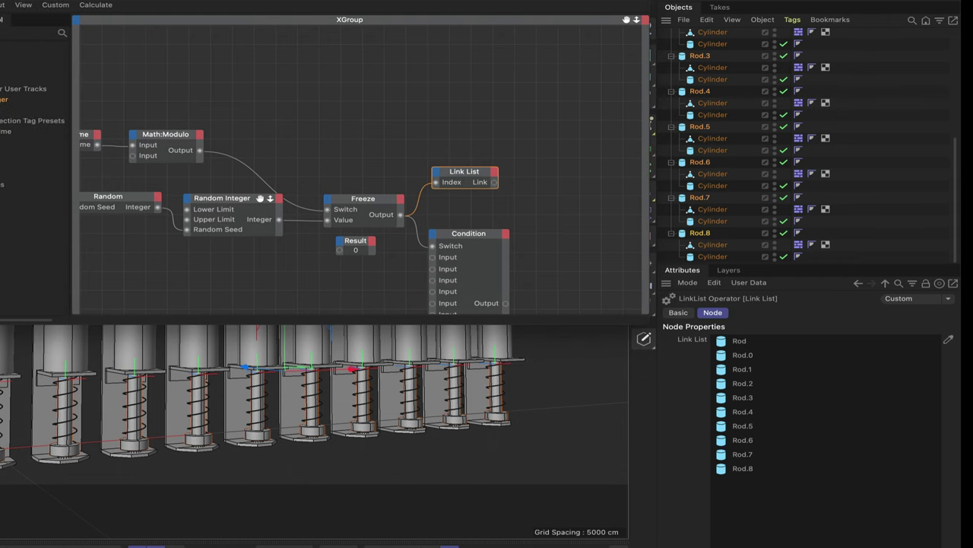
drag(626, 19, 654, 21)
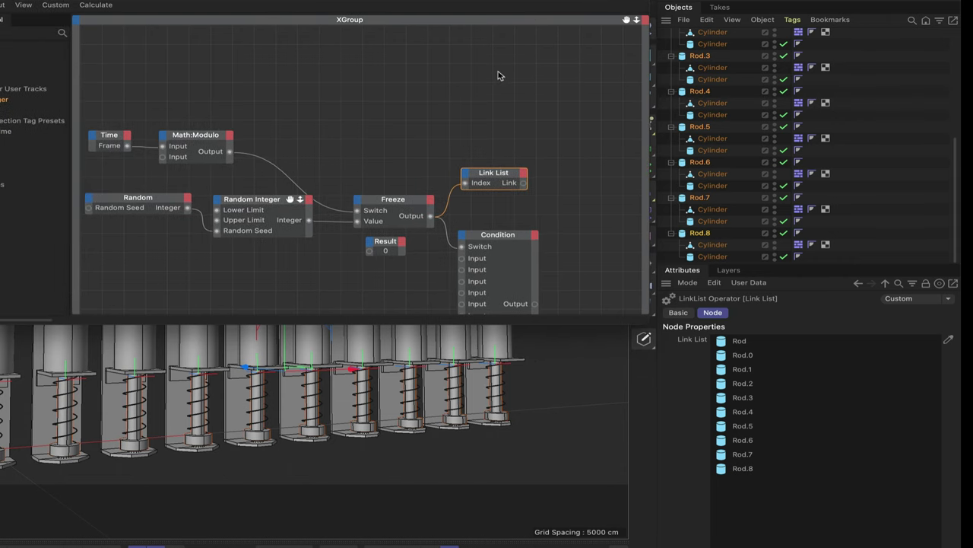
click(200, 138)
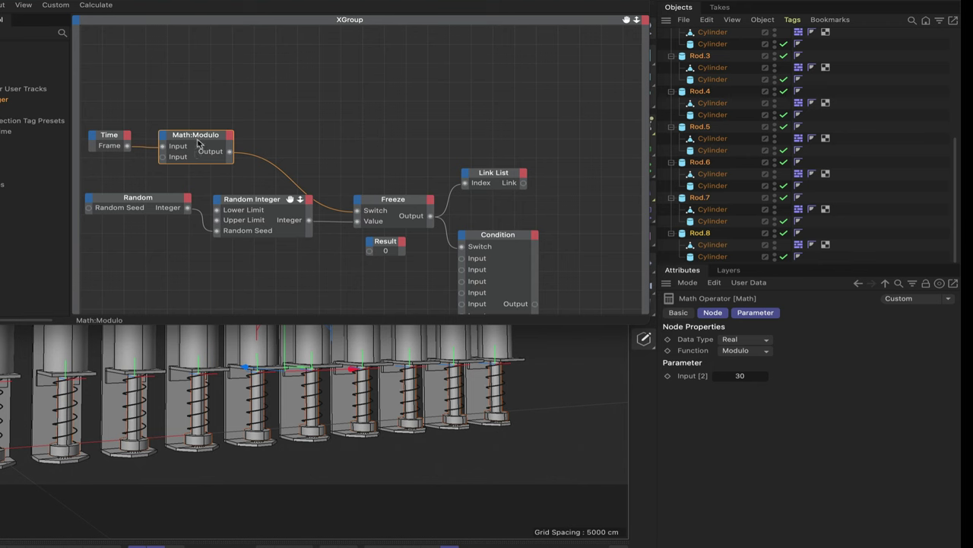
Place an == Compare node above Freeze, its Input 1 fed by Math:Modulo's output
right_click(265, 134)
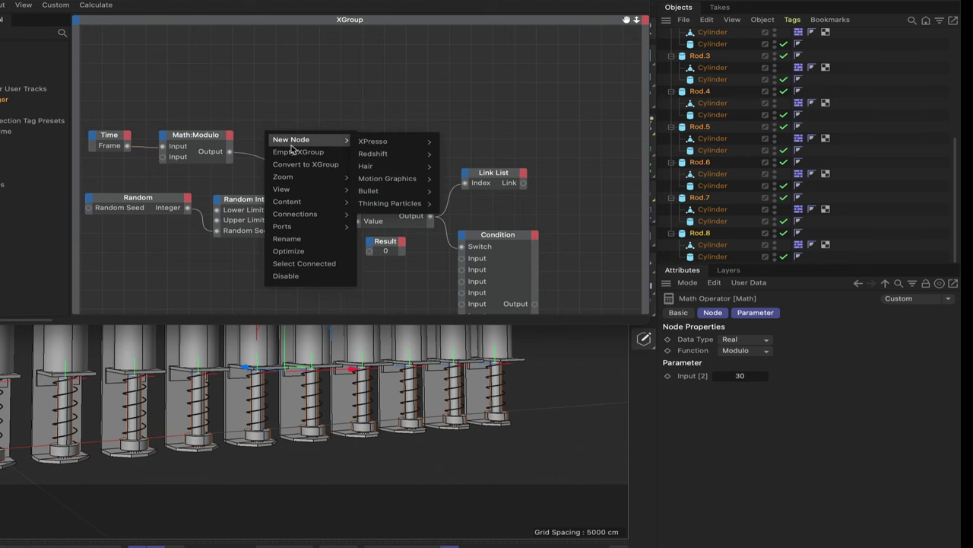
mouse_move(380, 141)
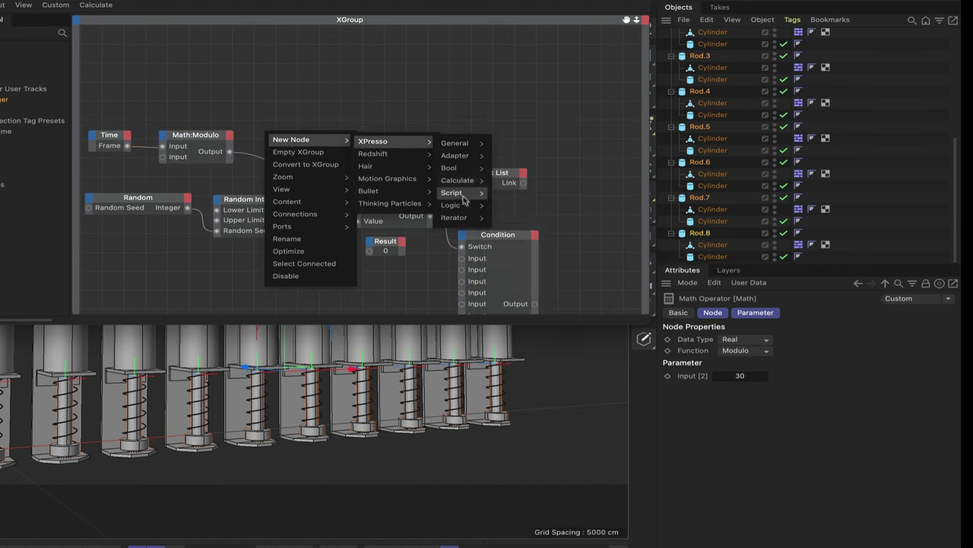
mouse_move(464, 209)
click(509, 207)
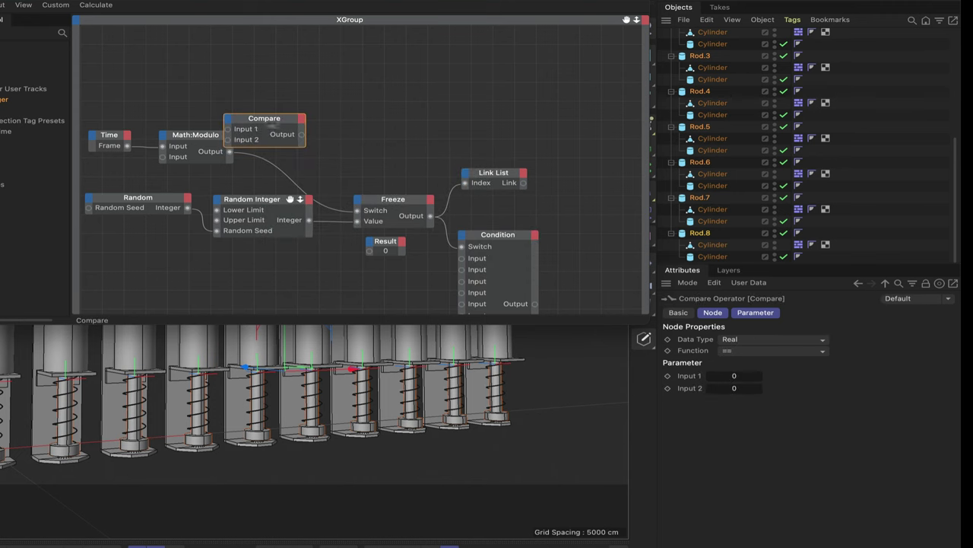
drag(264, 124, 329, 131)
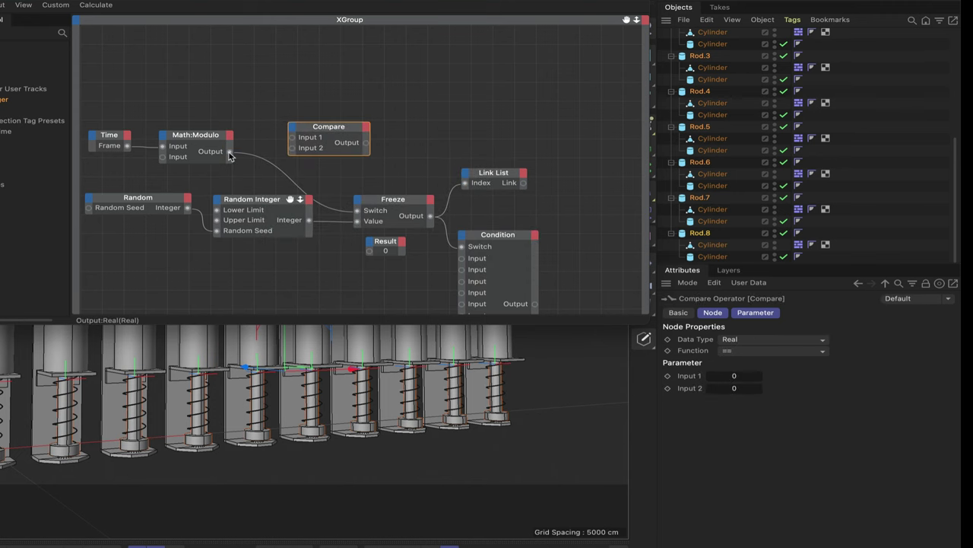
drag(229, 150, 294, 138)
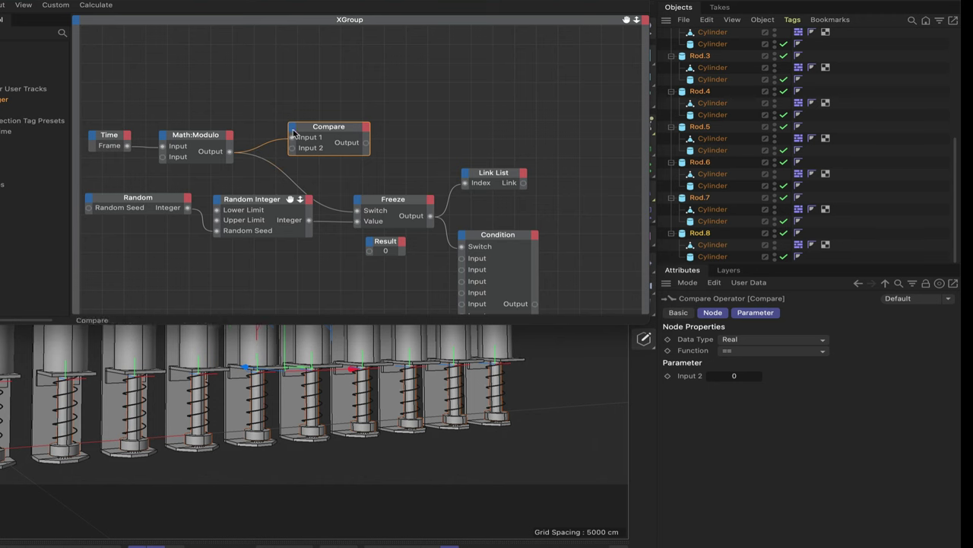
drag(325, 132, 320, 127)
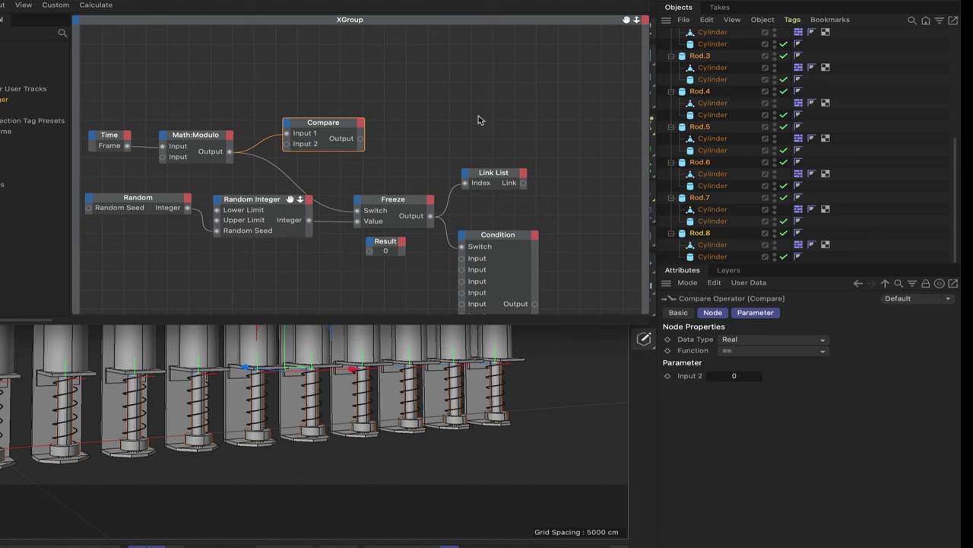
Add a Script > Python node and move it to the right
right_click(431, 112)
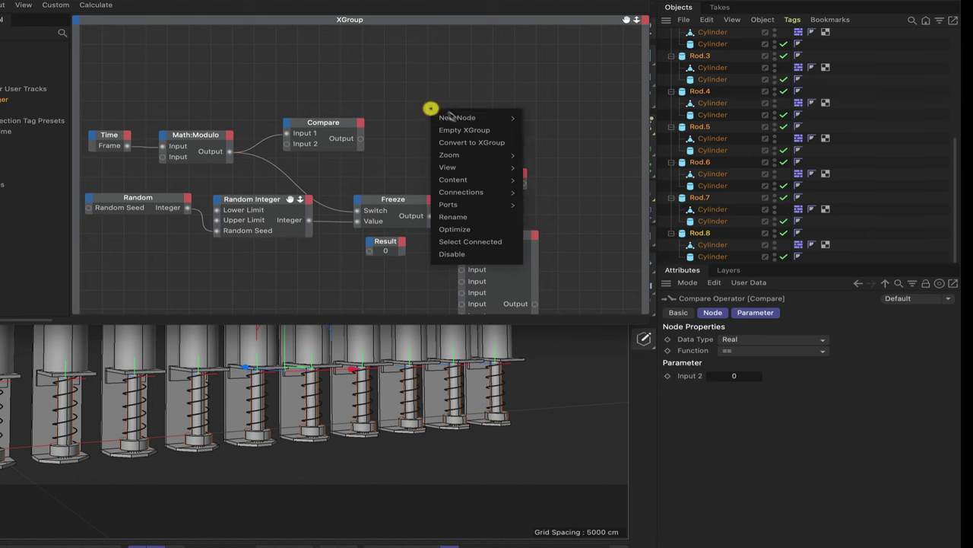
mouse_move(457, 117)
mouse_move(539, 119)
mouse_move(628, 170)
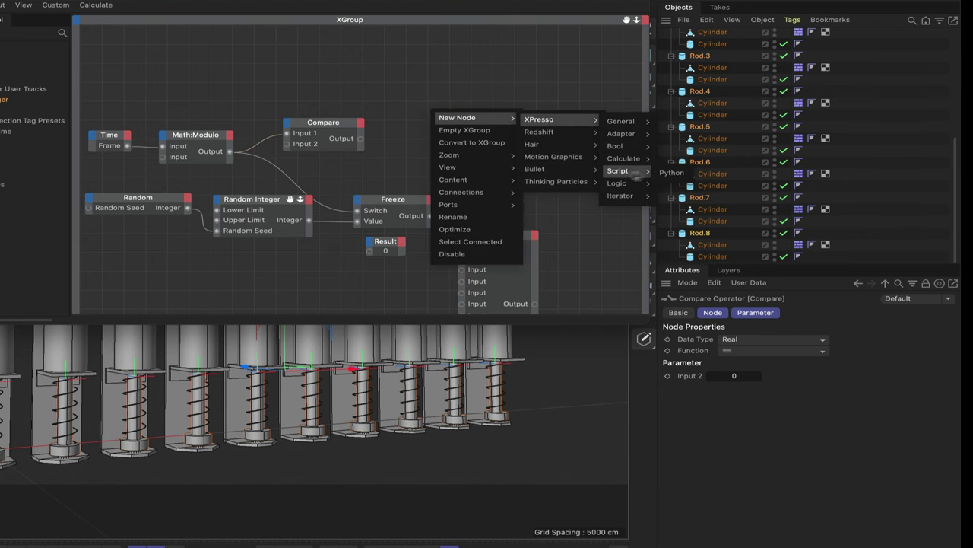
click(669, 171)
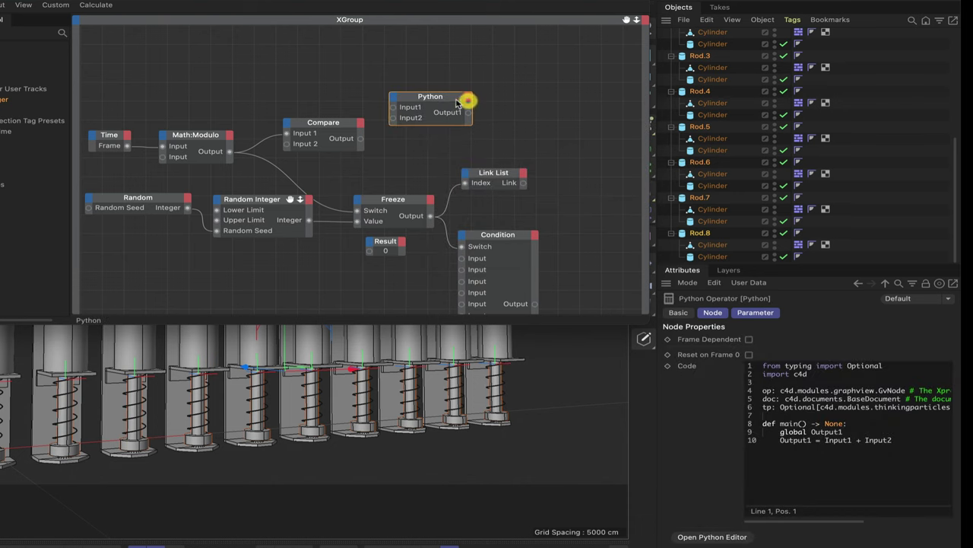
drag(465, 102, 523, 104)
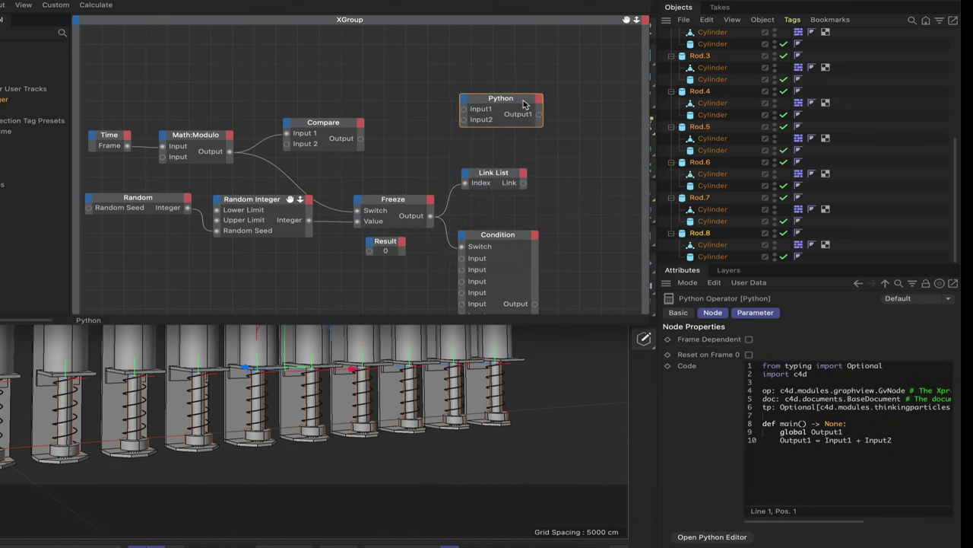
click(523, 104)
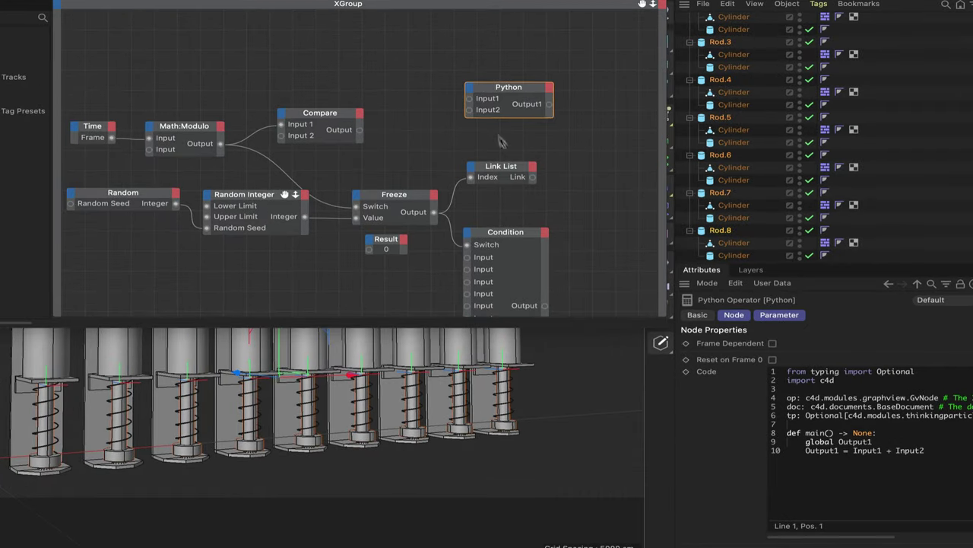
Delete the Python node's Input1 and Input2 ports and check Output1's data type
right_click(472, 99)
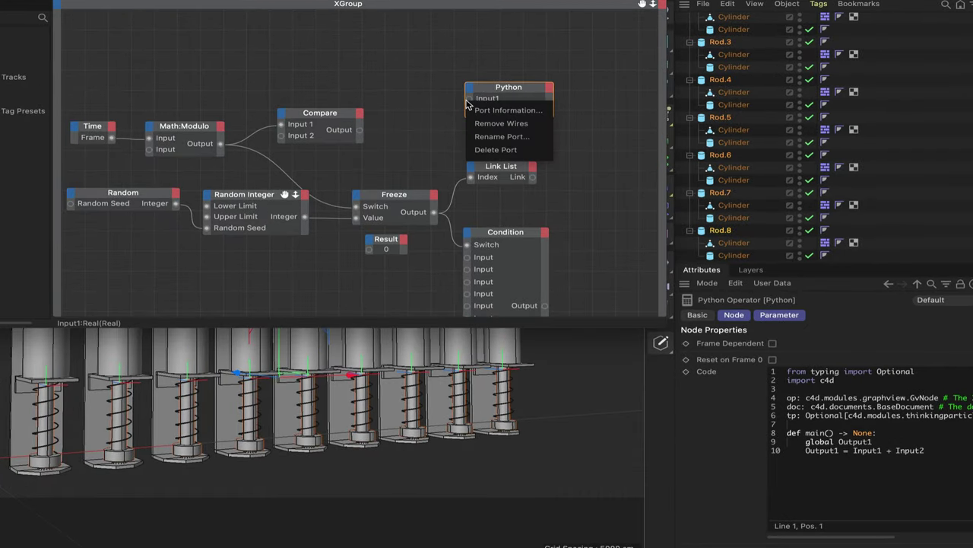
click(485, 151)
right_click(470, 105)
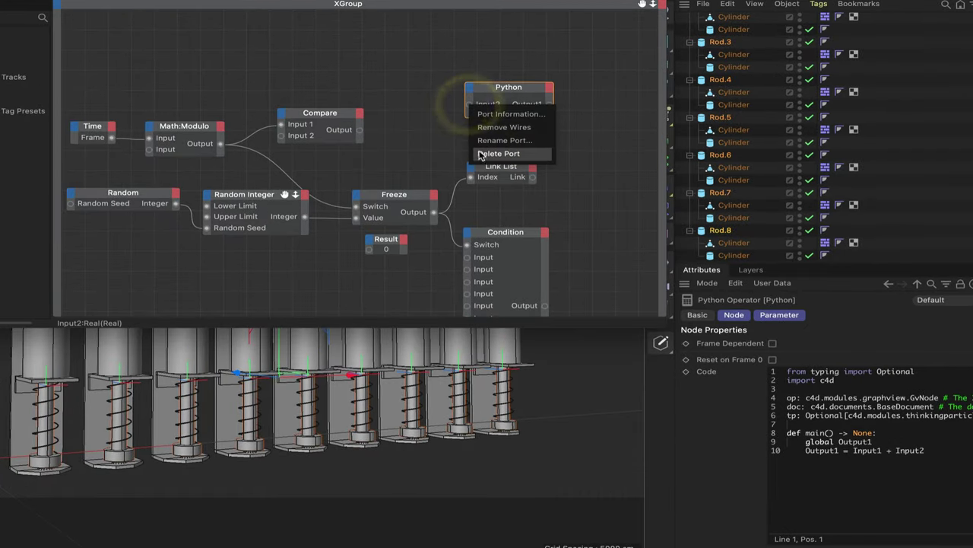
click(477, 152)
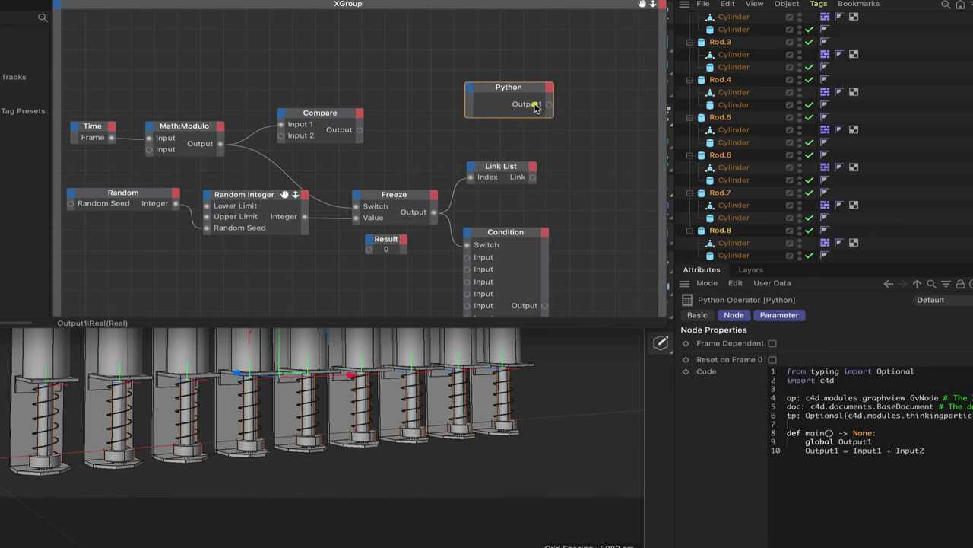
right_click(535, 106)
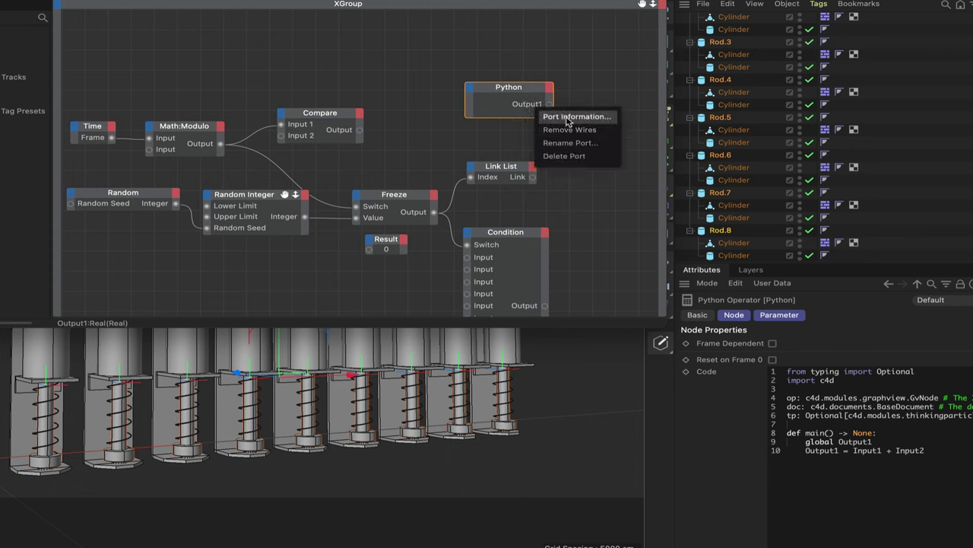
click(568, 118)
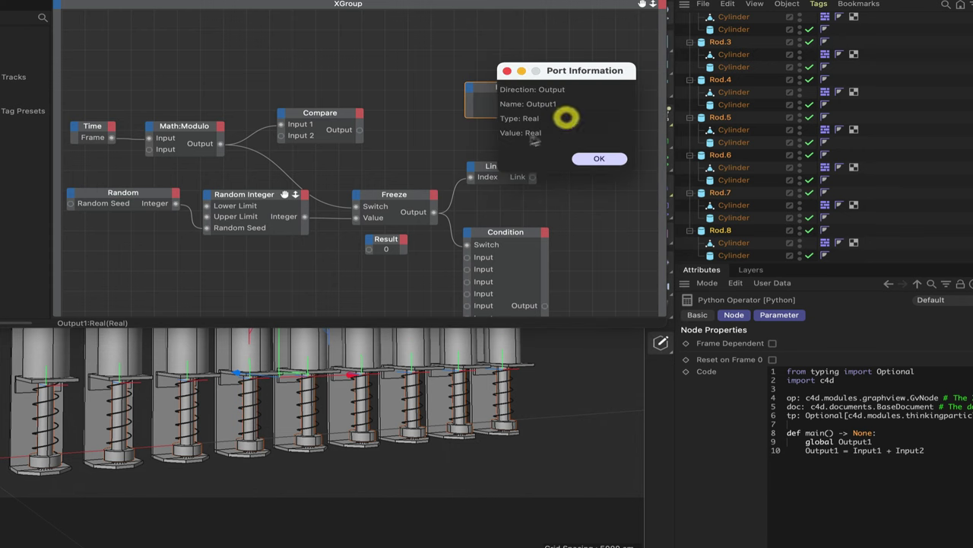
click(598, 159)
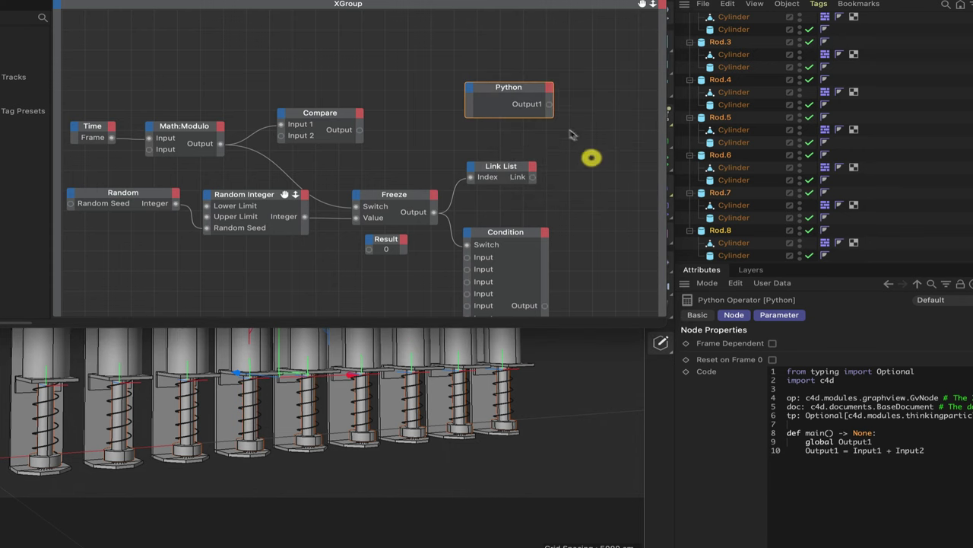
Rename the Python node's Output1 port to pos_y
right_click(530, 106)
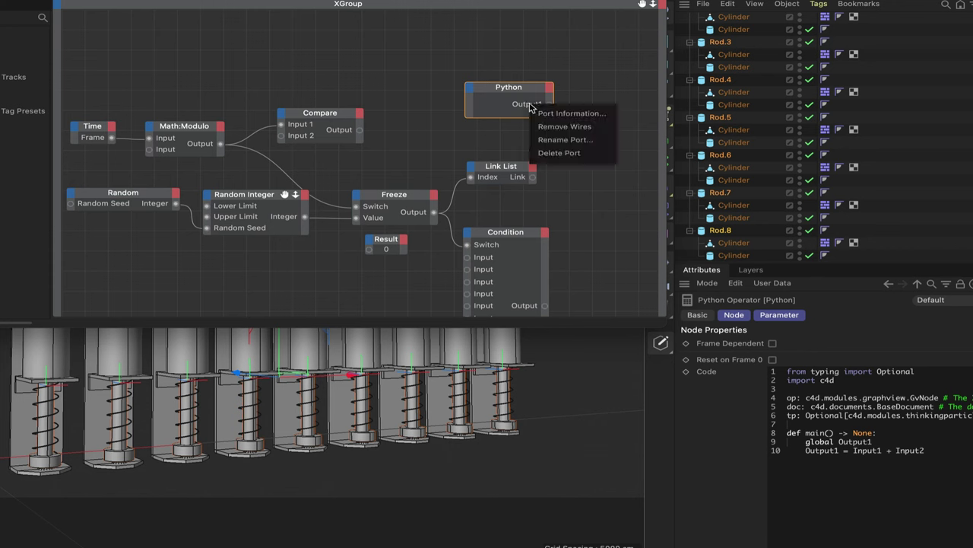
click(549, 140)
text(R)
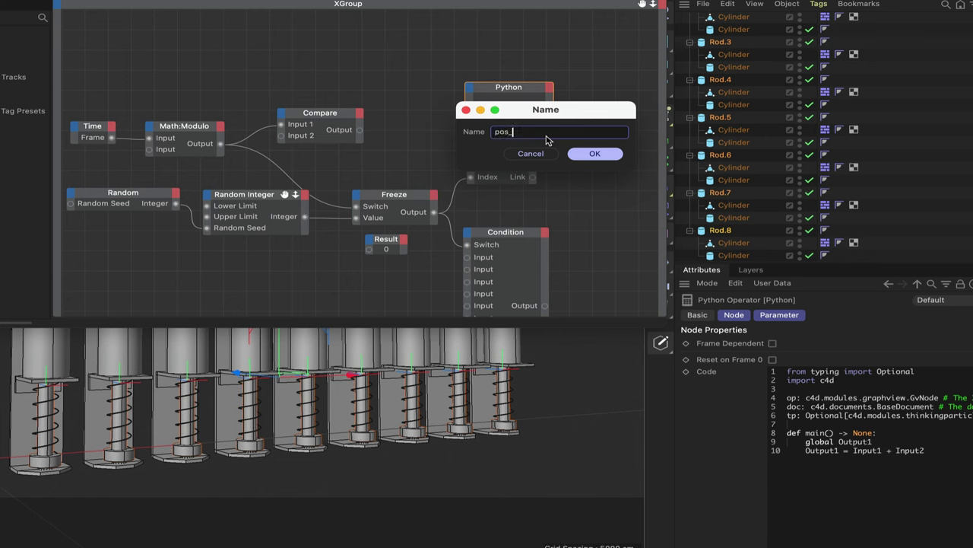
key(Return)
Add a second output port to the Python node and name it height
click(551, 89)
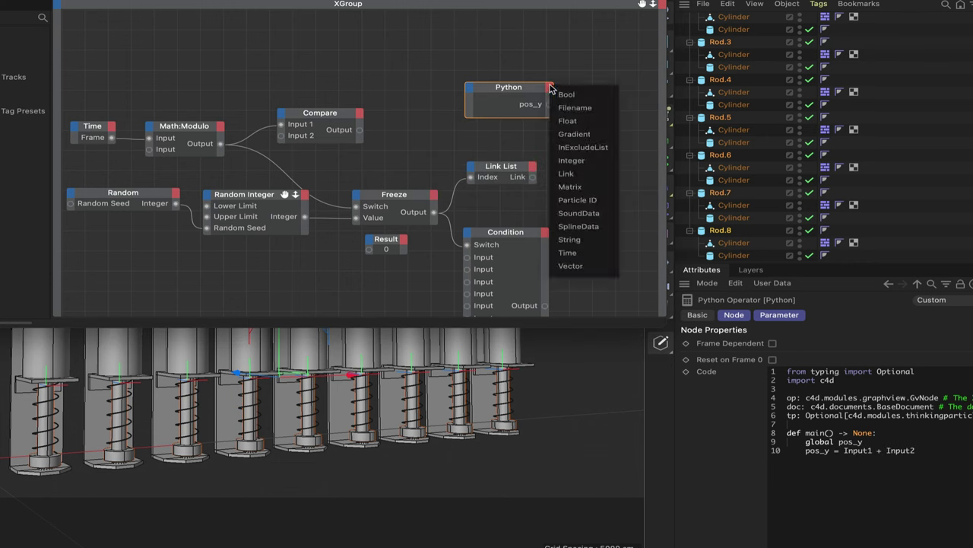
click(564, 123)
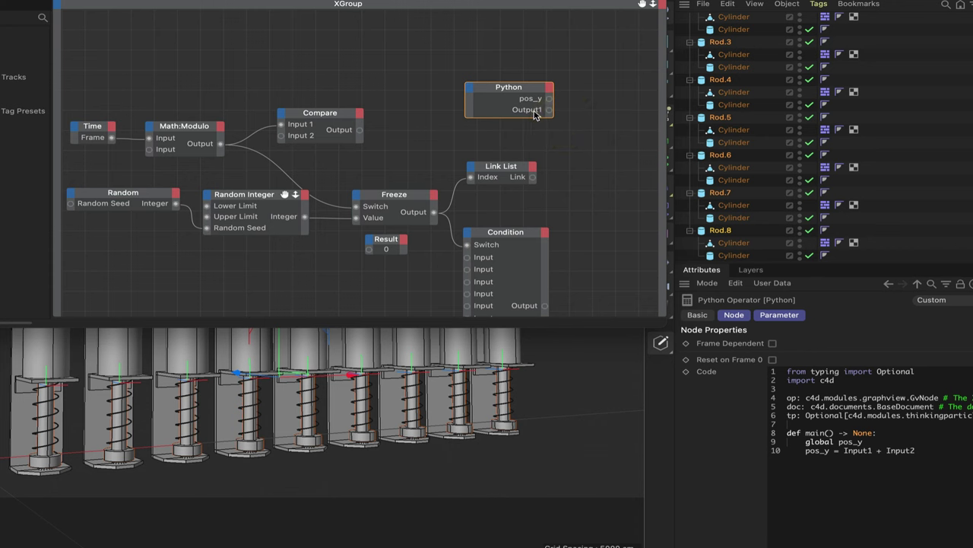
right_click(534, 114)
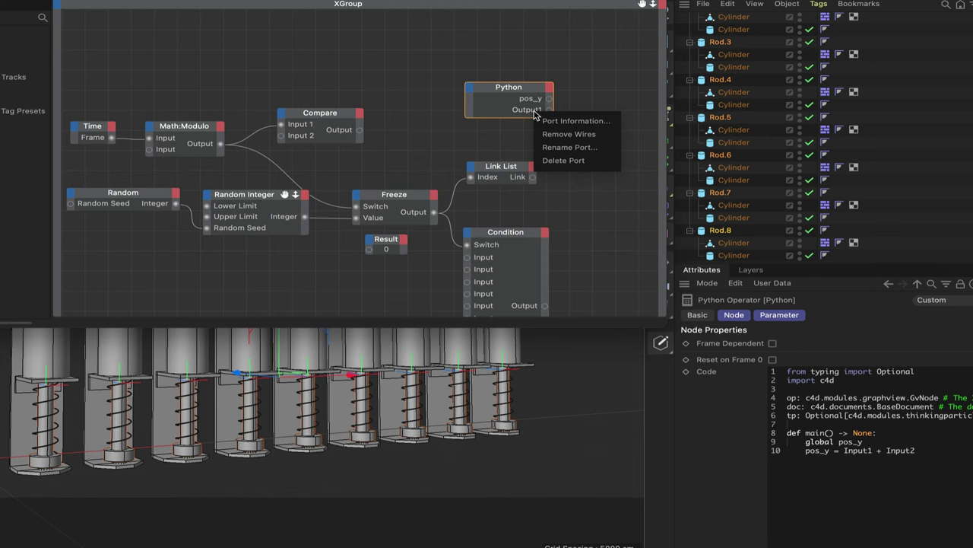
click(569, 147)
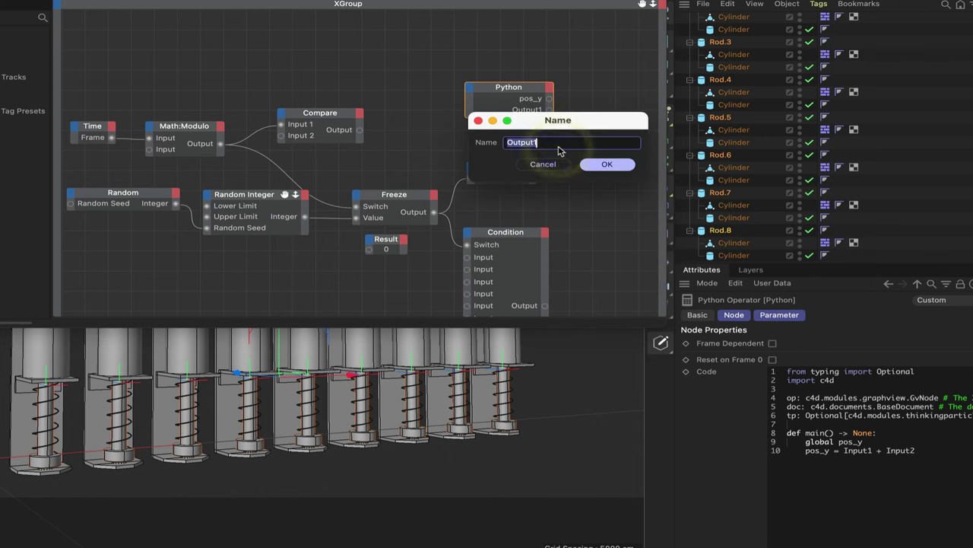
text(height)
key(Return)
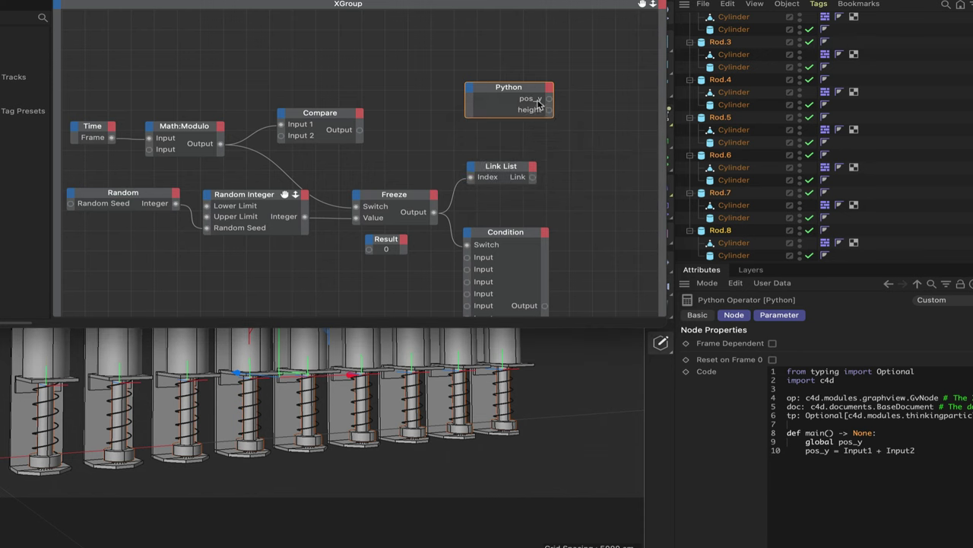
Add an Integer input port named trigger to the Python node
click(469, 91)
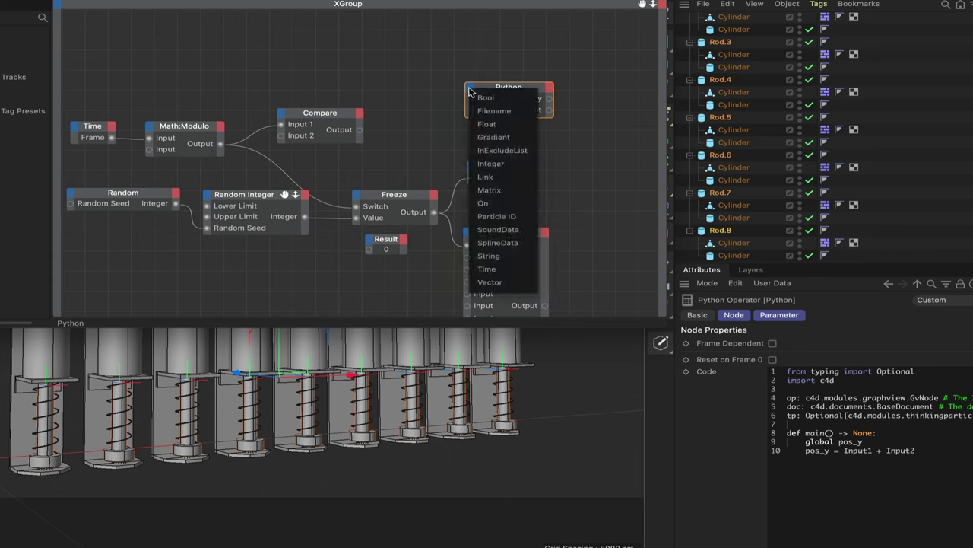
click(491, 163)
right_click(487, 107)
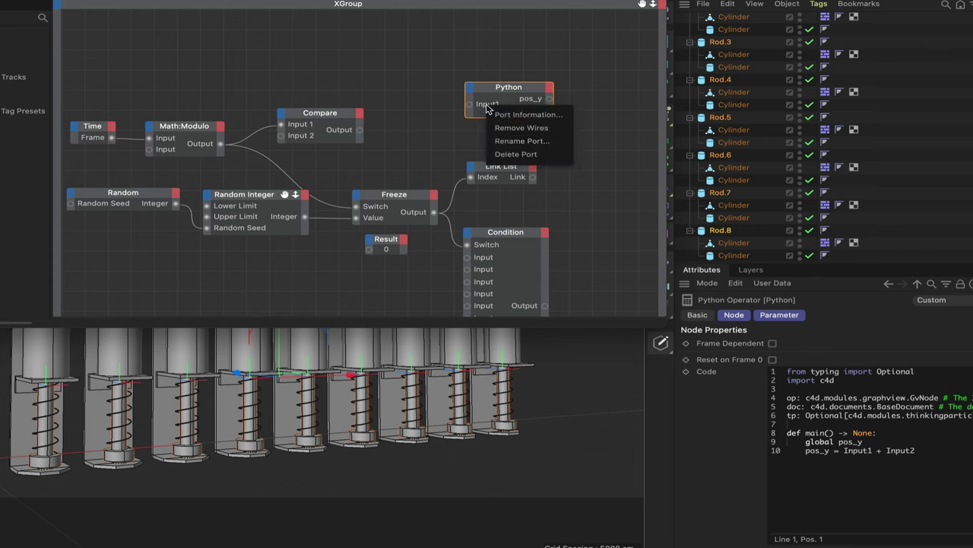
click(501, 140)
text(t)
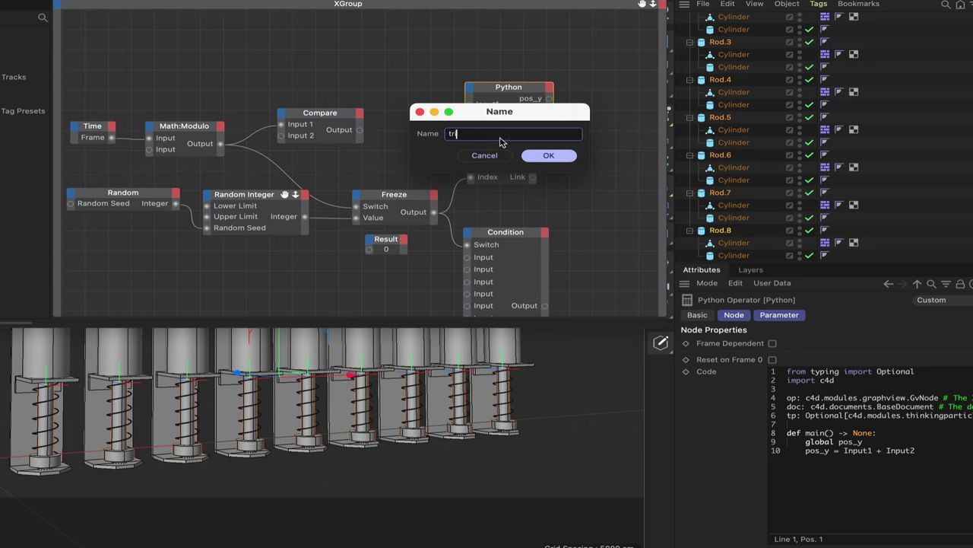
text(rigger)
key(Return)
Add a second Integer input named frame and wire the Time node's Frame output into it
click(469, 90)
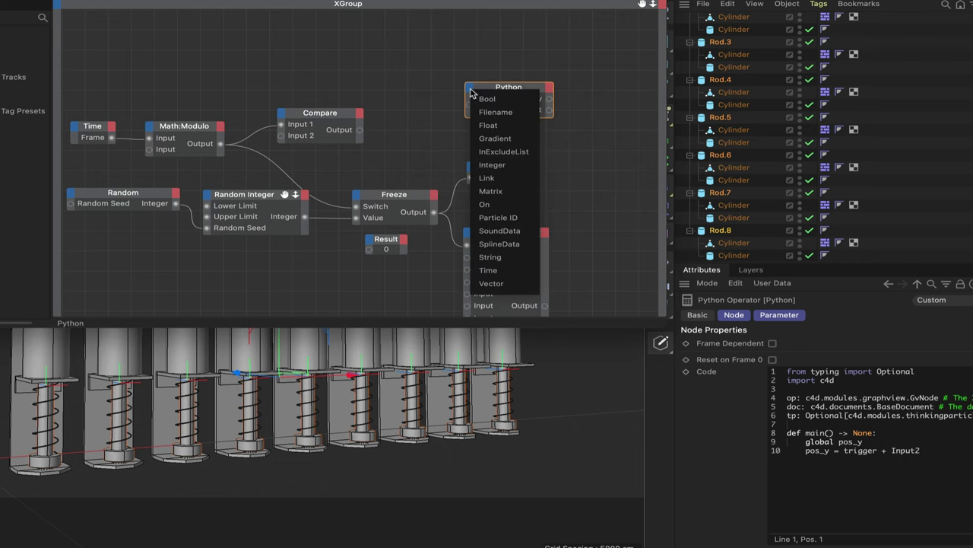
click(488, 161)
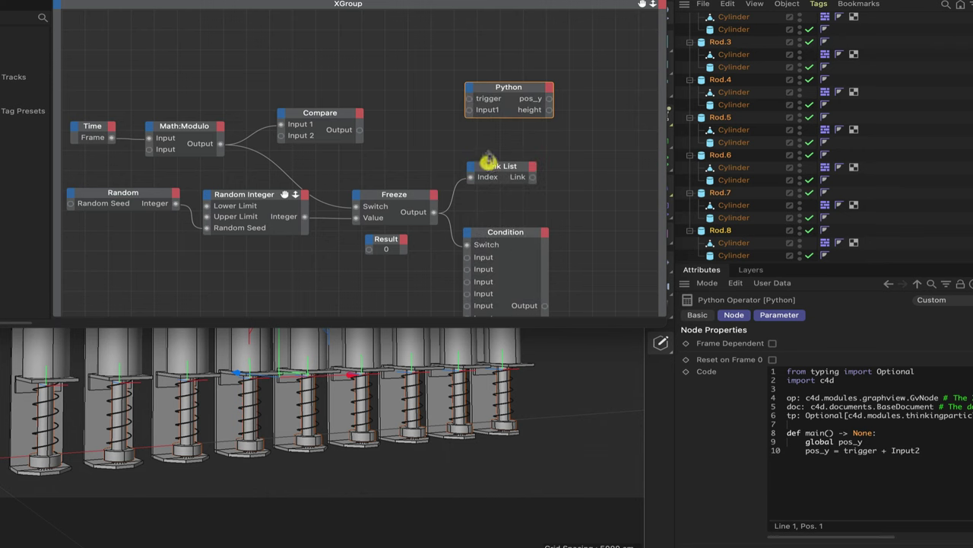
right_click(481, 115)
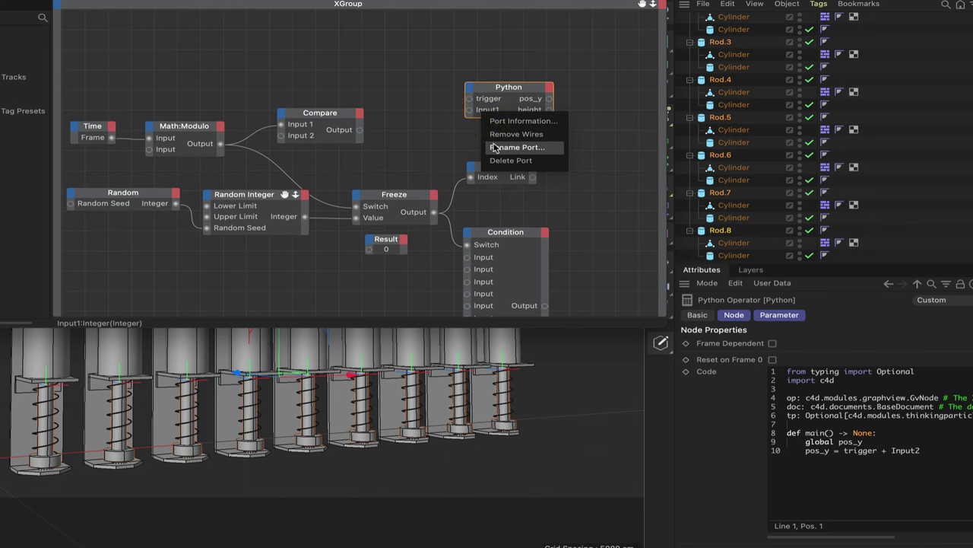
click(495, 145)
key(BackSpace)
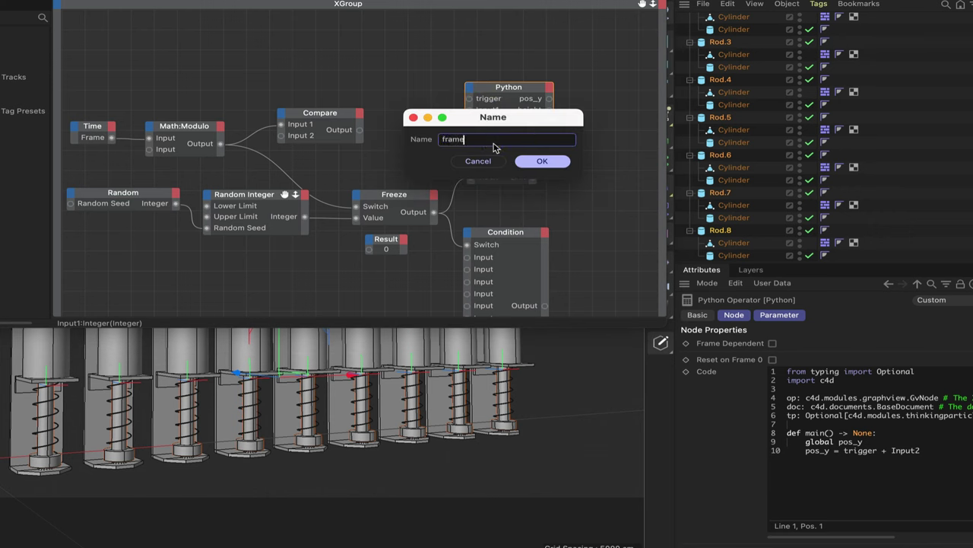
text(frame)
key(Return)
drag(105, 131, 468, 110)
click(469, 104)
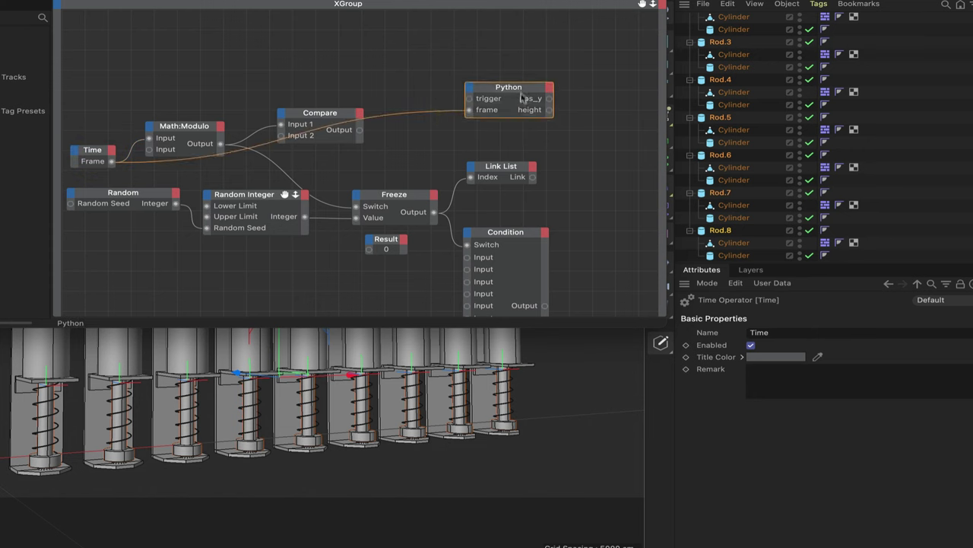
drag(522, 97, 524, 117)
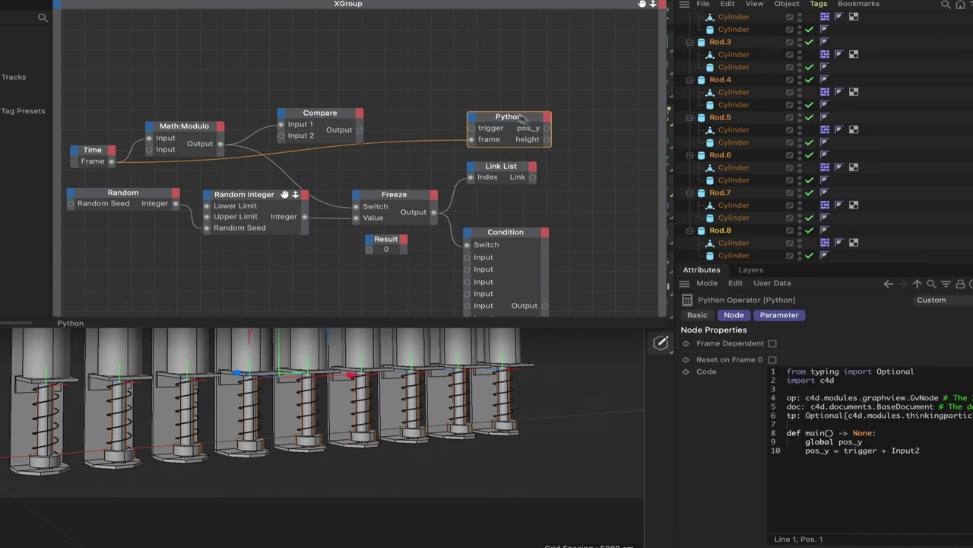
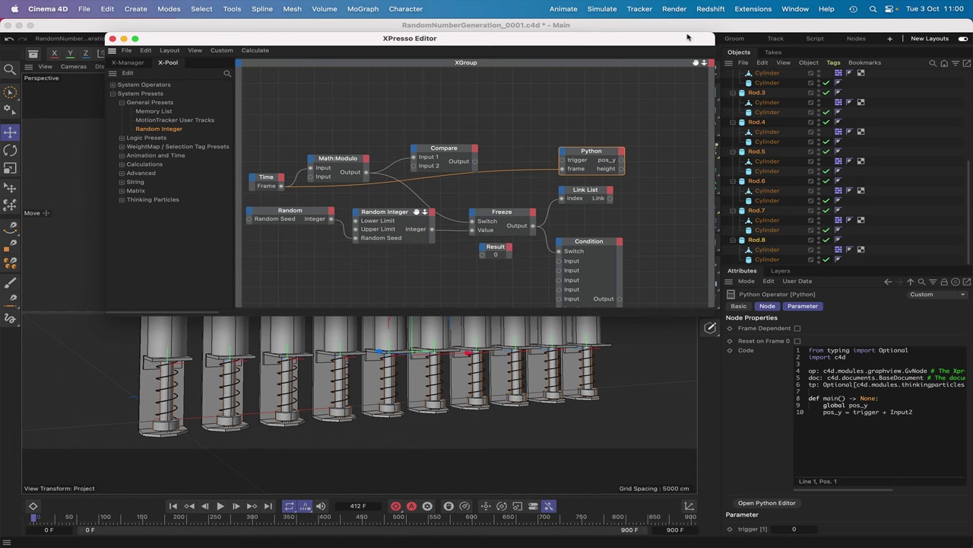
Switch to the Script layout and open the Xpresso object's XPresso network
drag(687, 37, 627, 51)
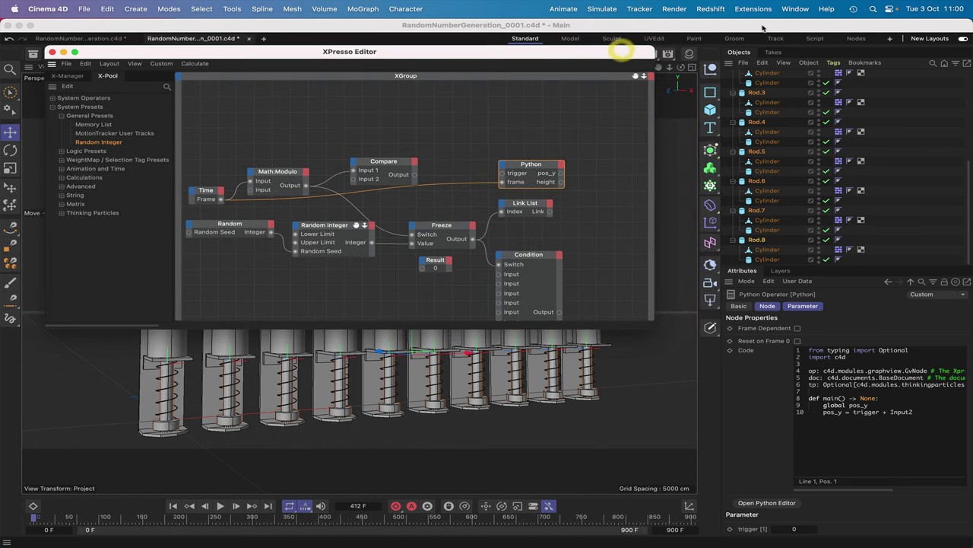
click(814, 39)
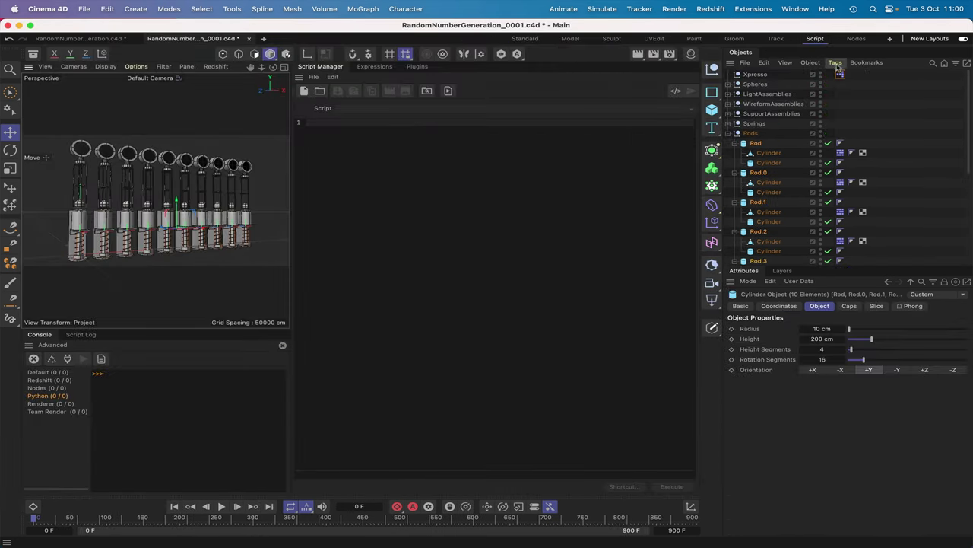
click(840, 74)
double_click(840, 74)
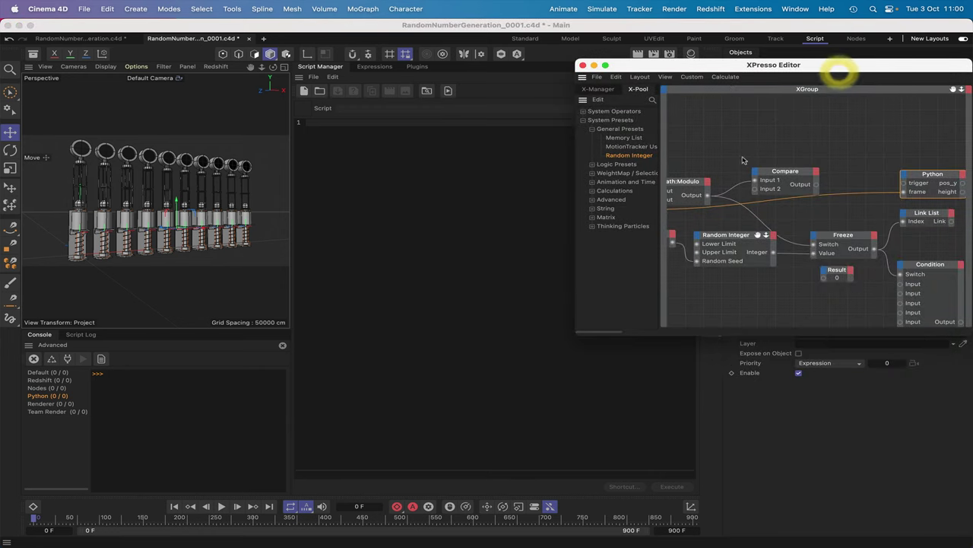
Open the Python node's code in the script editor, then close the XPresso Editor
click(927, 174)
click(765, 503)
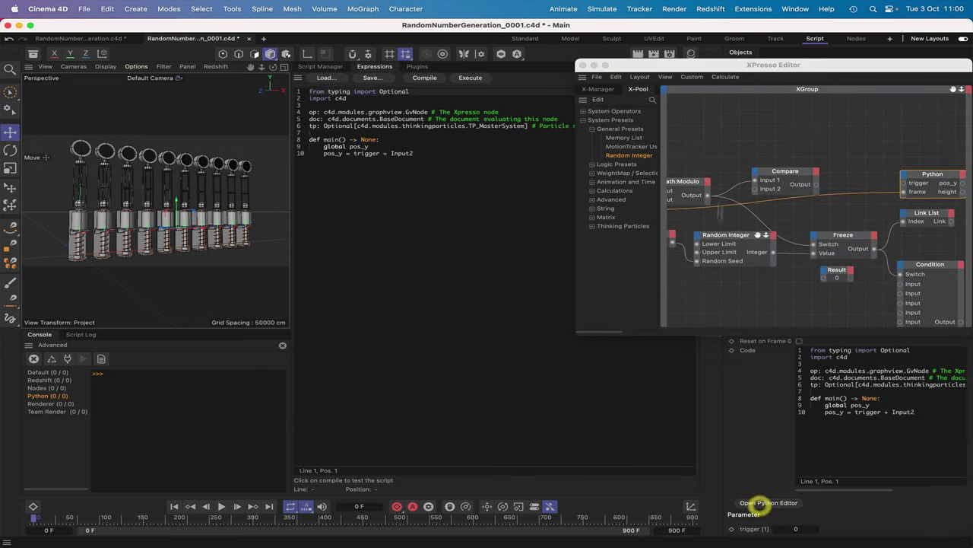
click(583, 65)
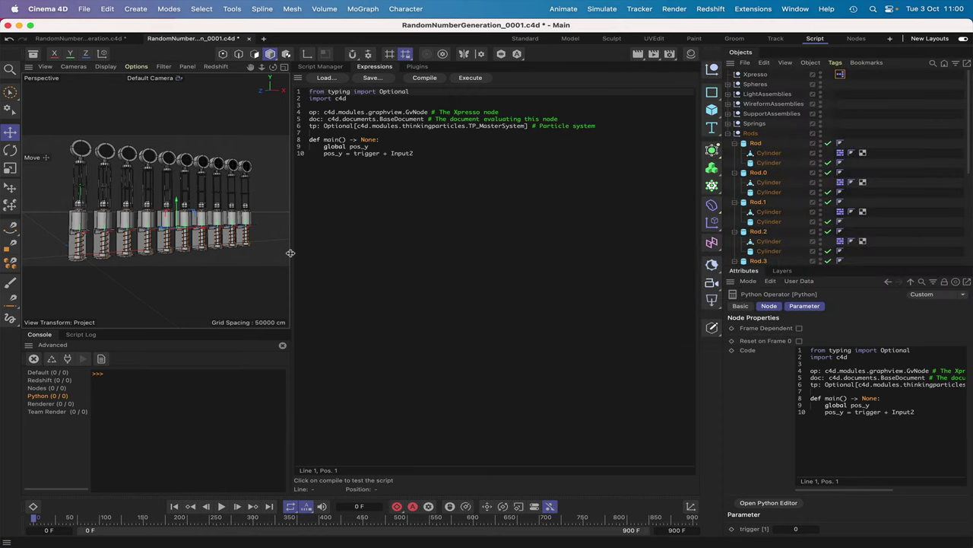
drag(290, 252, 333, 254)
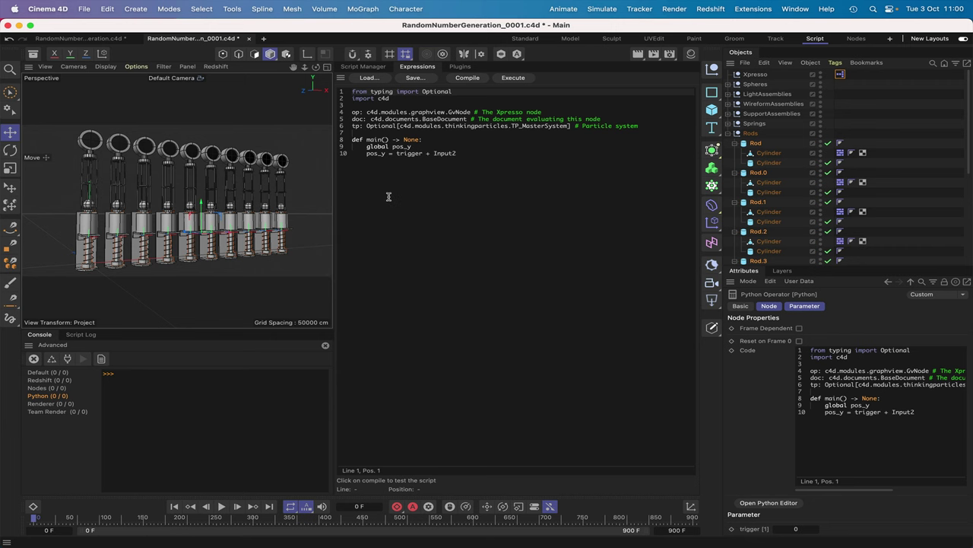
Delete the pos_y = trigger + Input2 line from main()
drag(458, 153, 397, 154)
drag(238, 100, 228, 93)
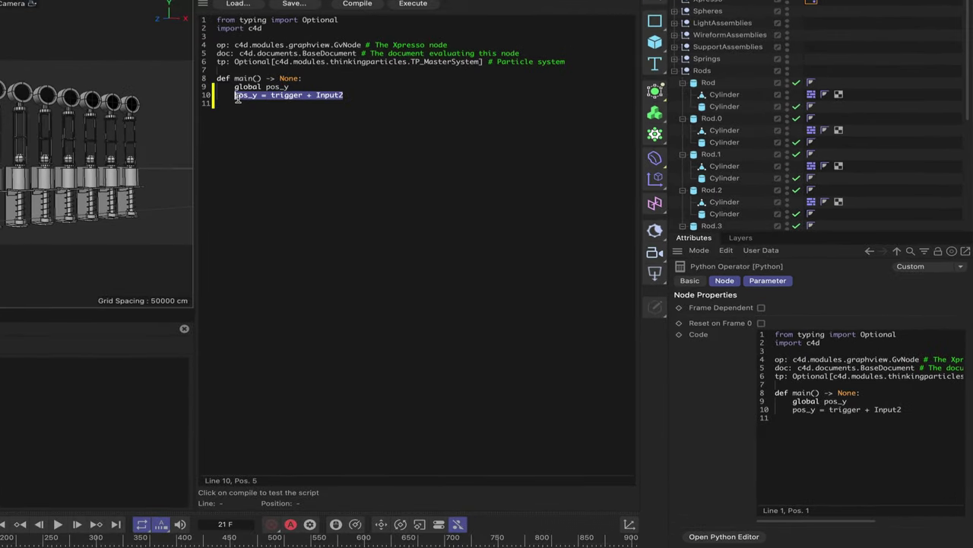
key(BackSpace)
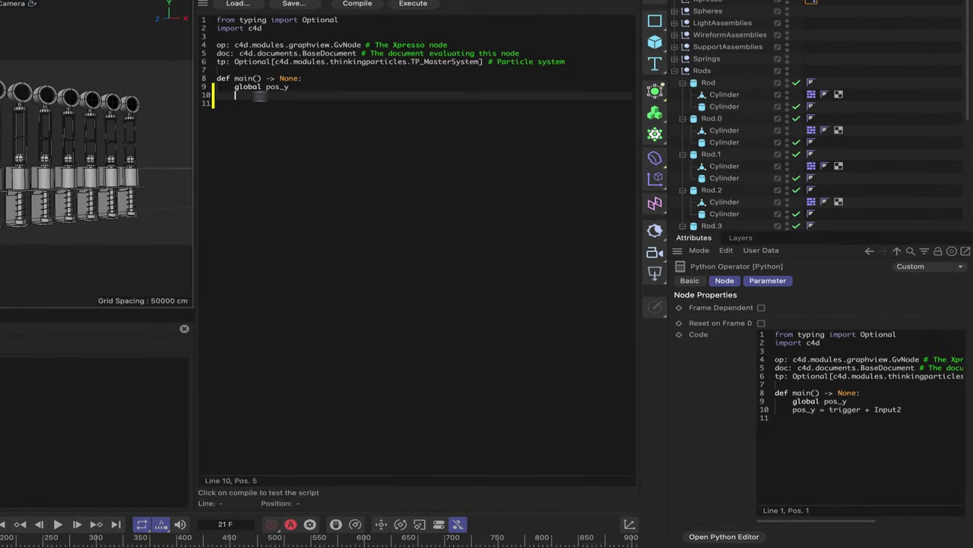
Extend the global line to declare pos_y, height, run, start_time, with blank lines below
click(299, 88)
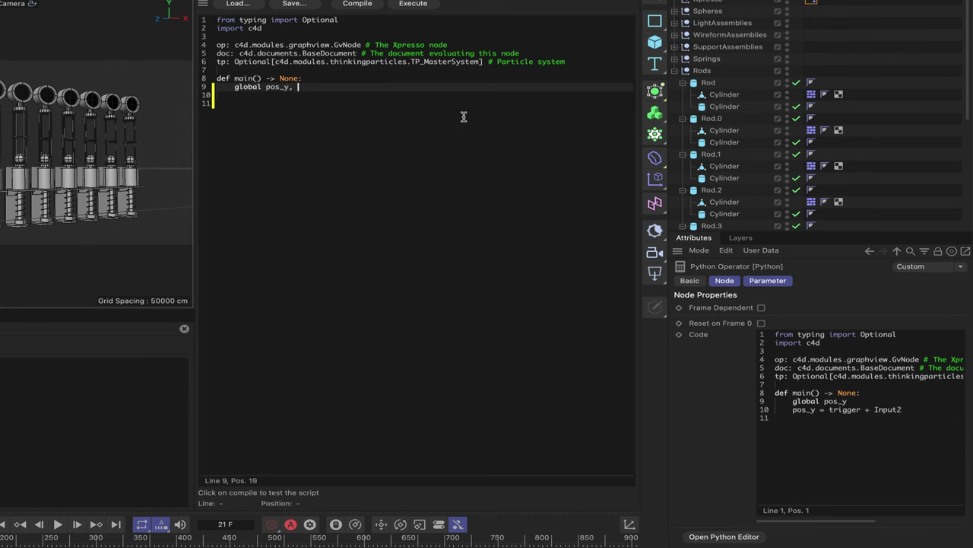
text(, height, run, start_time)
key(Return)
key(Return)
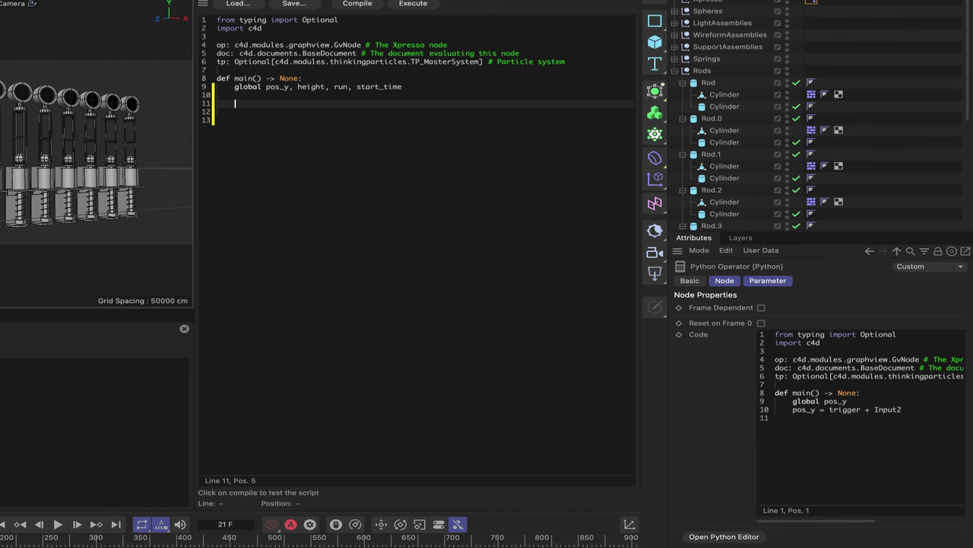
click(655, 91)
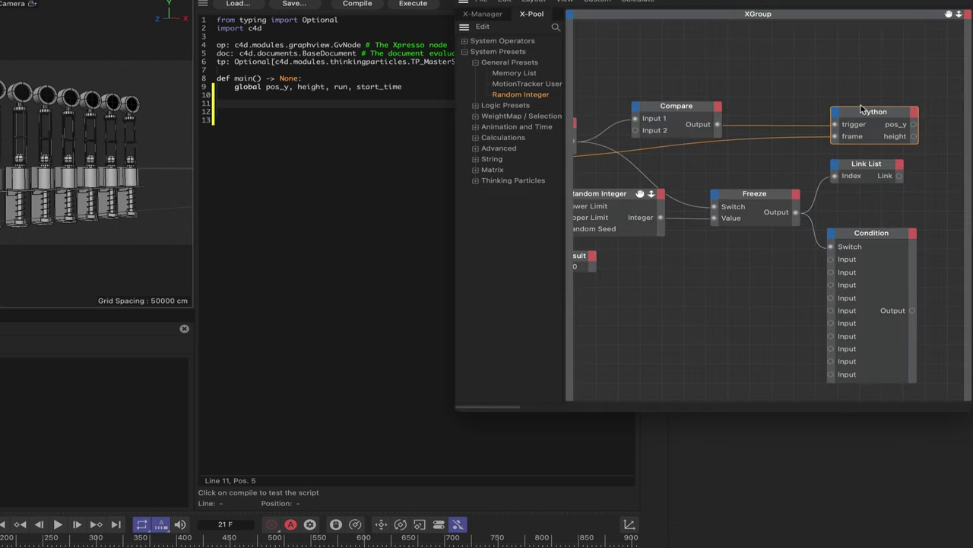
drag(865, 1, 235, 108)
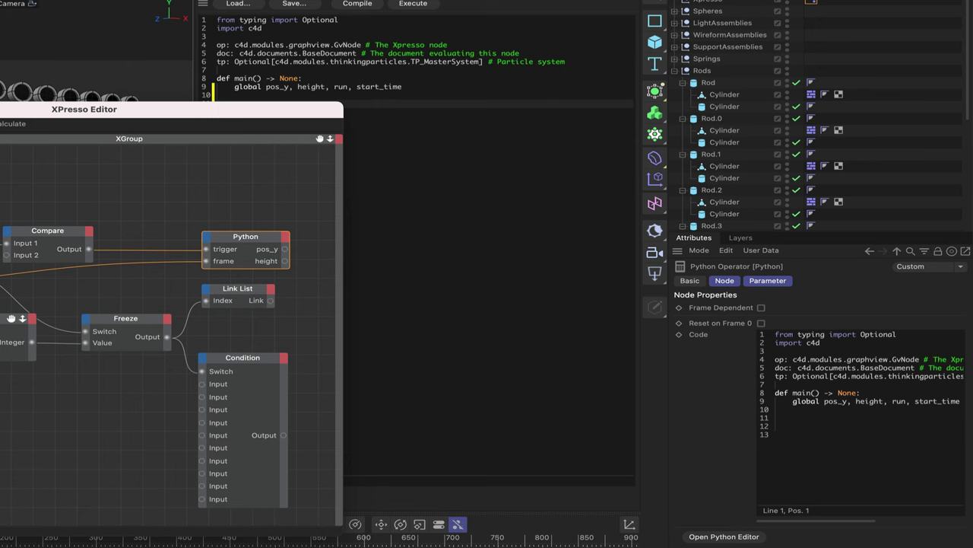
click(228, 102)
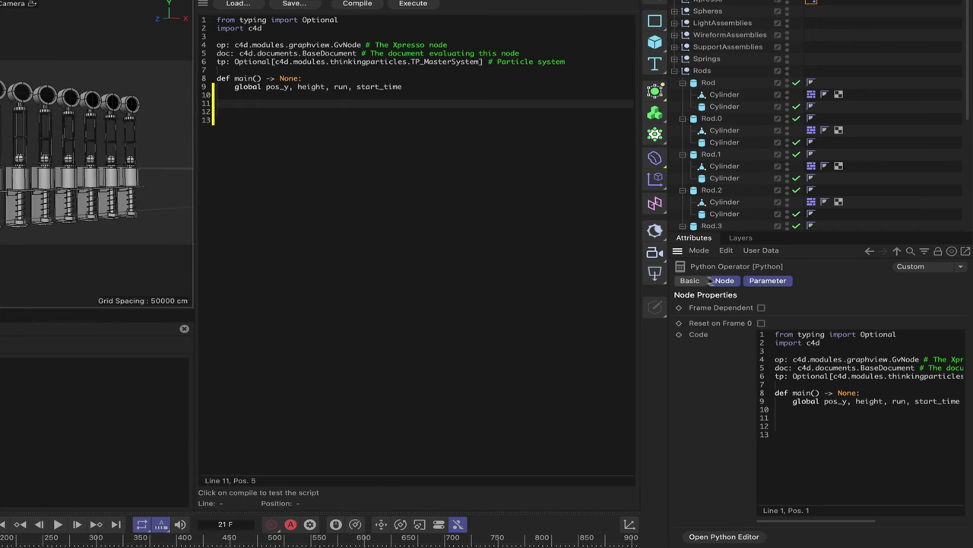
Add a Python-node user data entry named Spline with the Spline data type
click(761, 250)
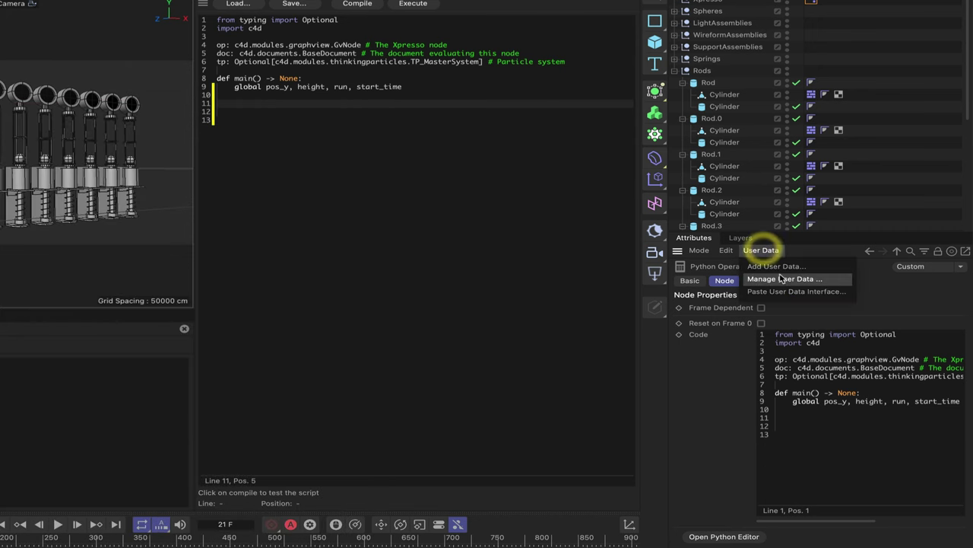
click(777, 267)
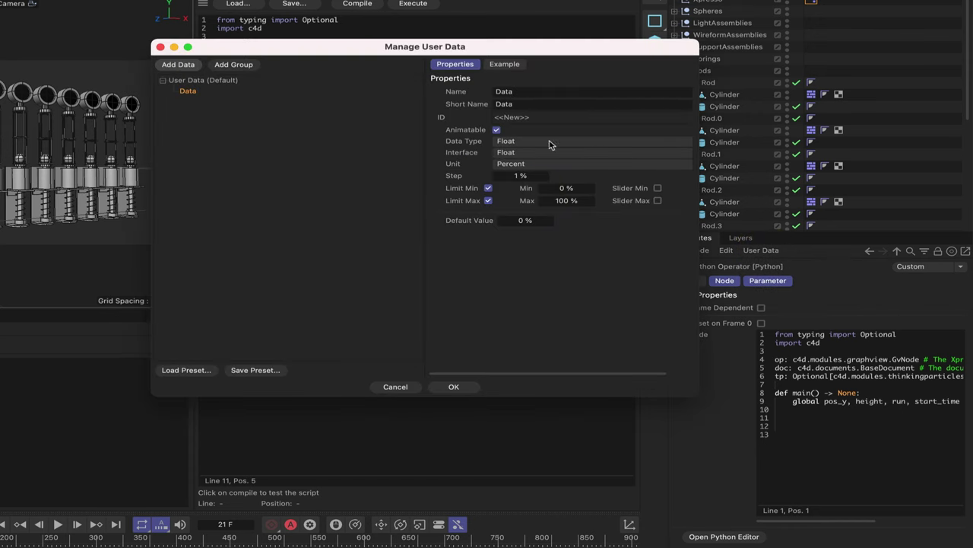
double_click(516, 90)
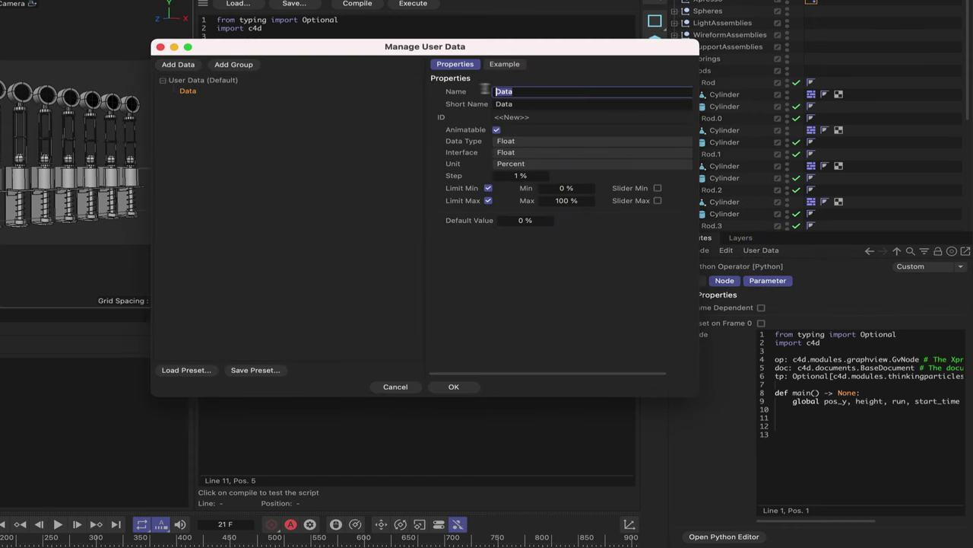
text(Spline)
click(517, 144)
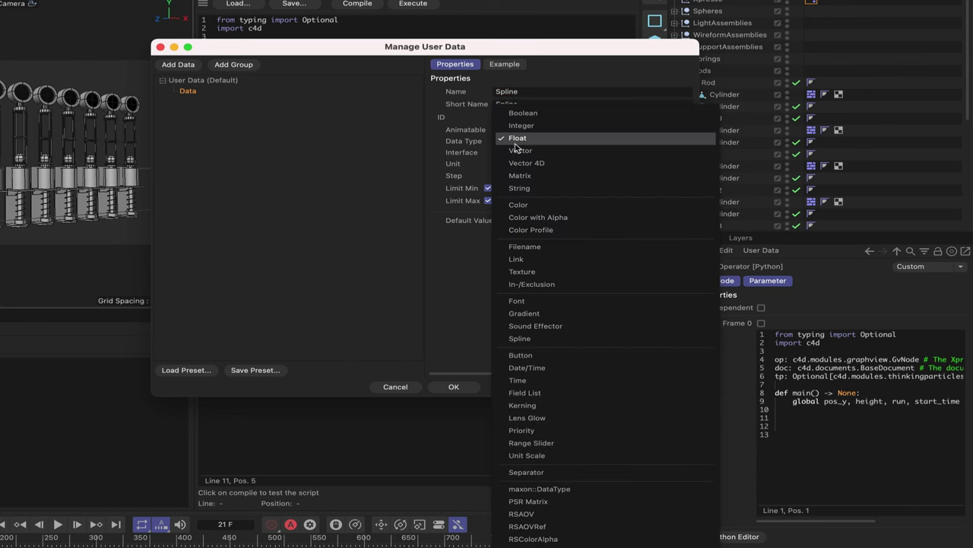
click(524, 341)
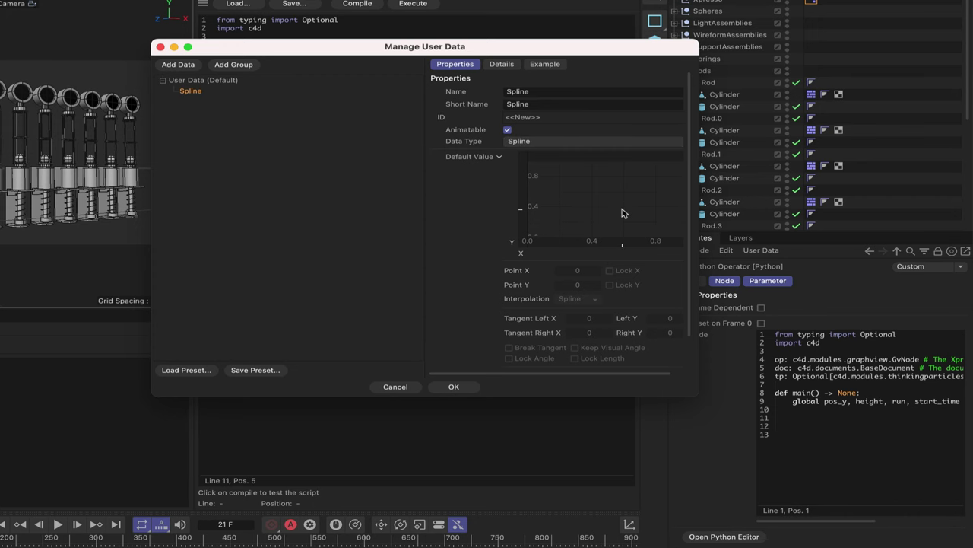
Add spline points and pin the end point at X 1, Y 0 with a -0.25 left tangent
drag(696, 394, 778, 393)
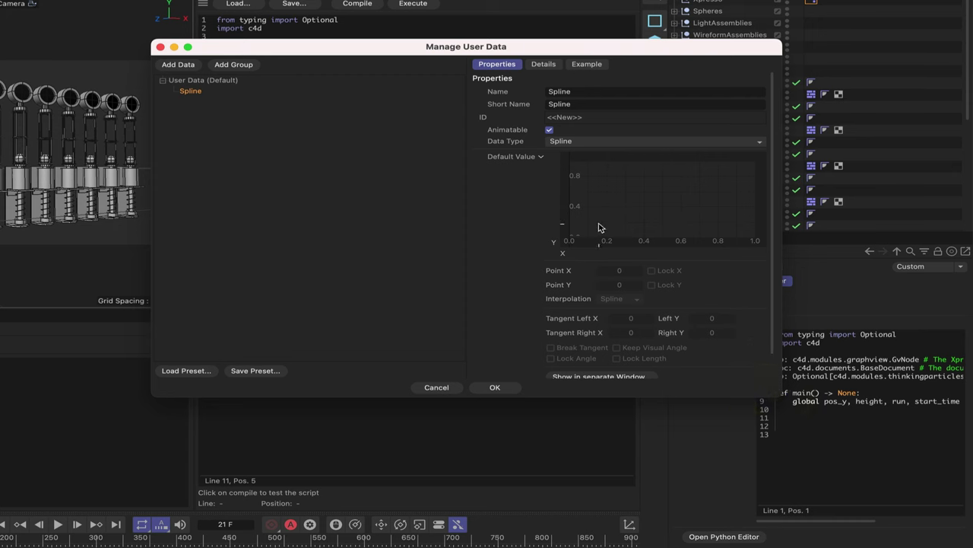
drag(599, 228, 654, 194)
click(755, 238)
double_click(764, 237)
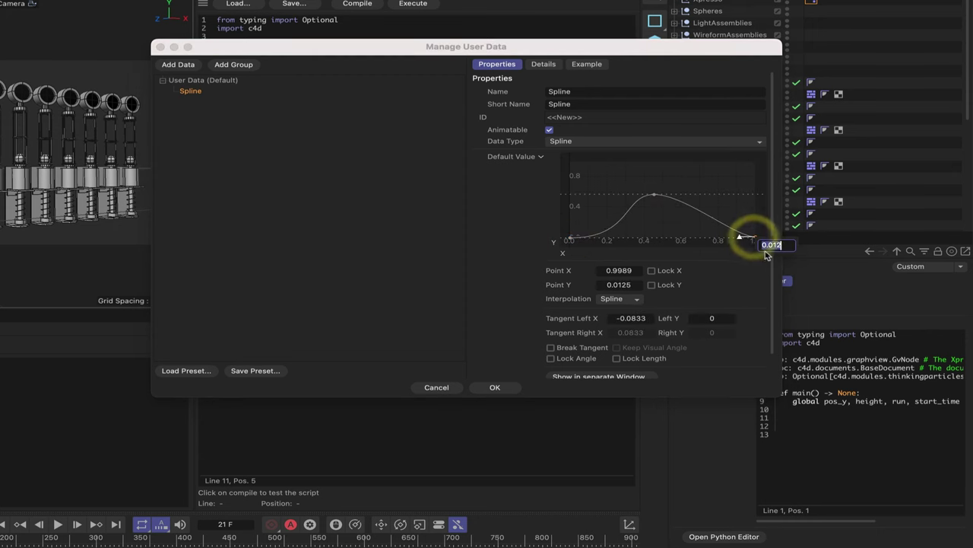
click(653, 200)
click(667, 206)
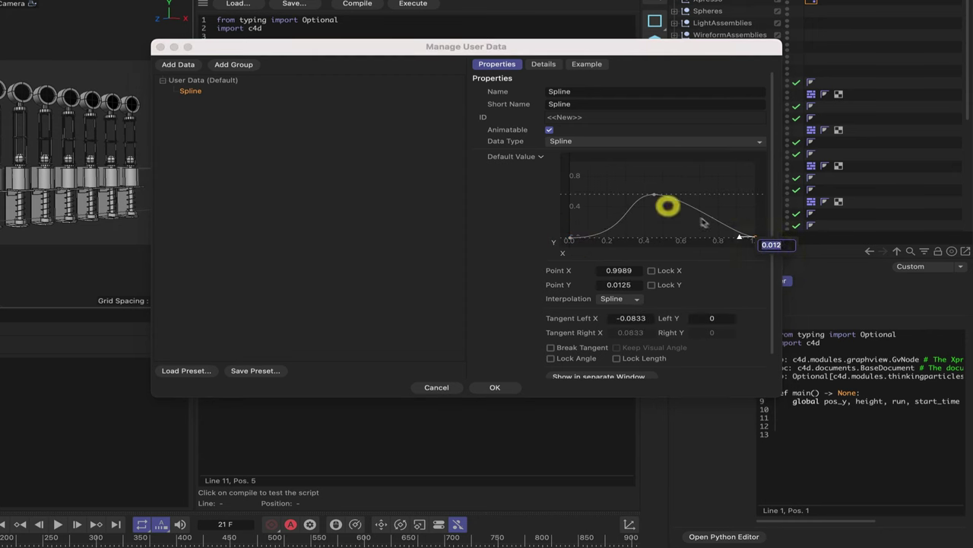
click(750, 256)
click(740, 248)
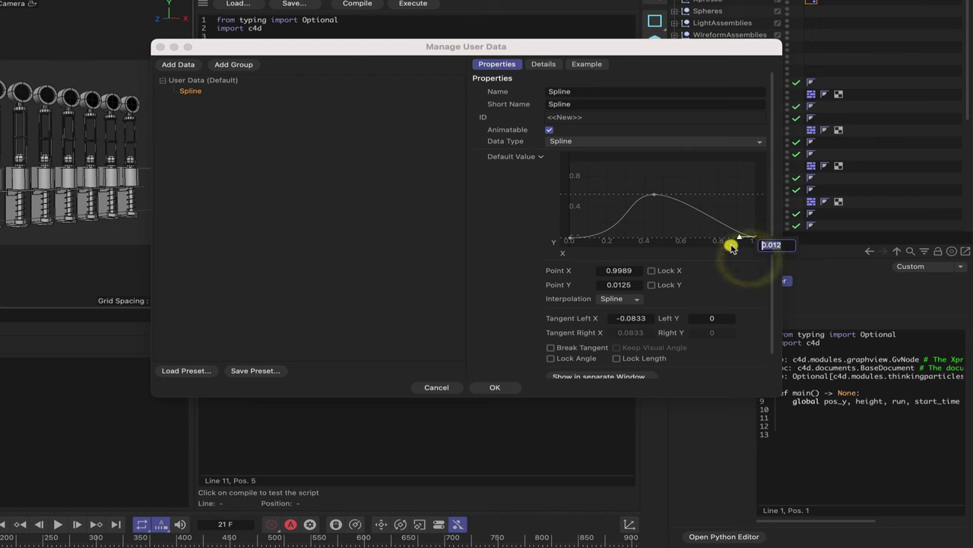
key(BackSpace)
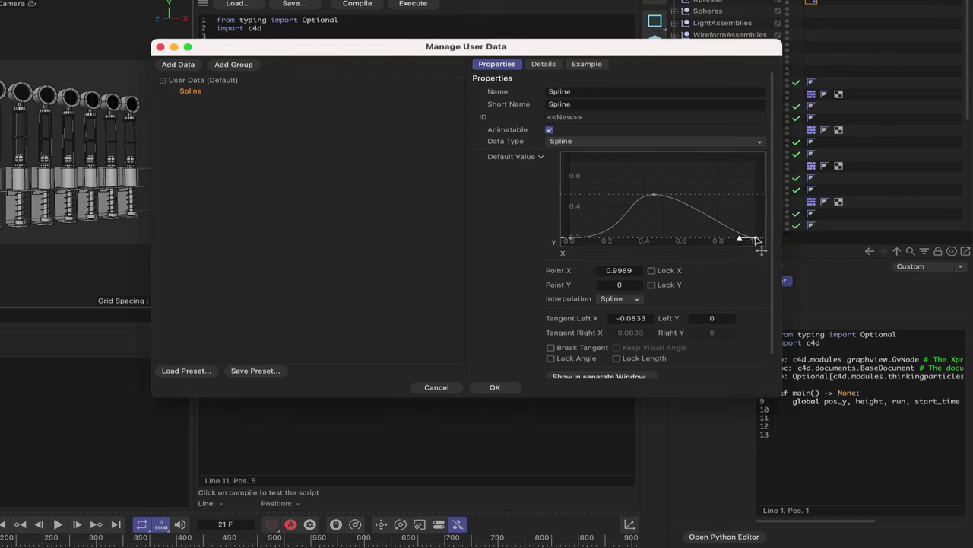
drag(759, 245, 760, 241)
click(630, 318)
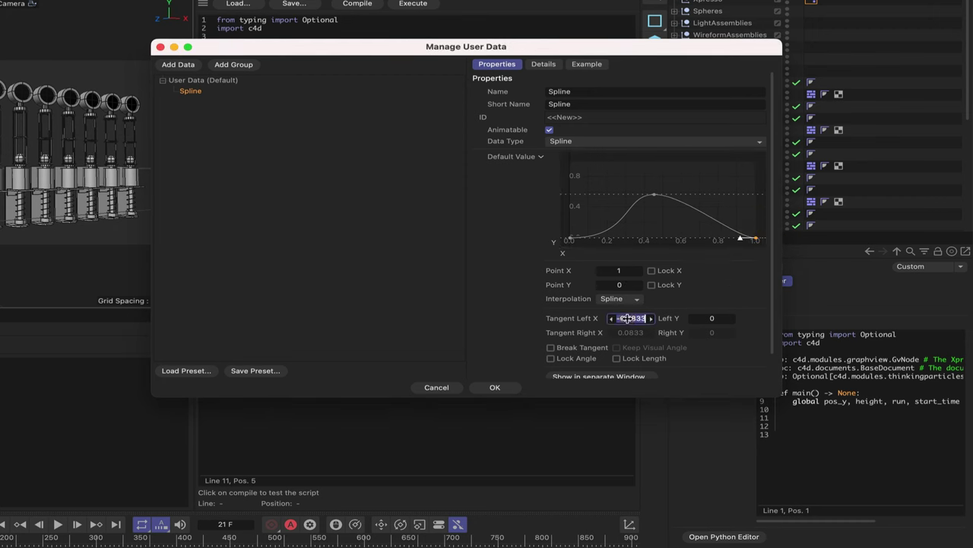
text(-)
text(0.25)
key(Tab)
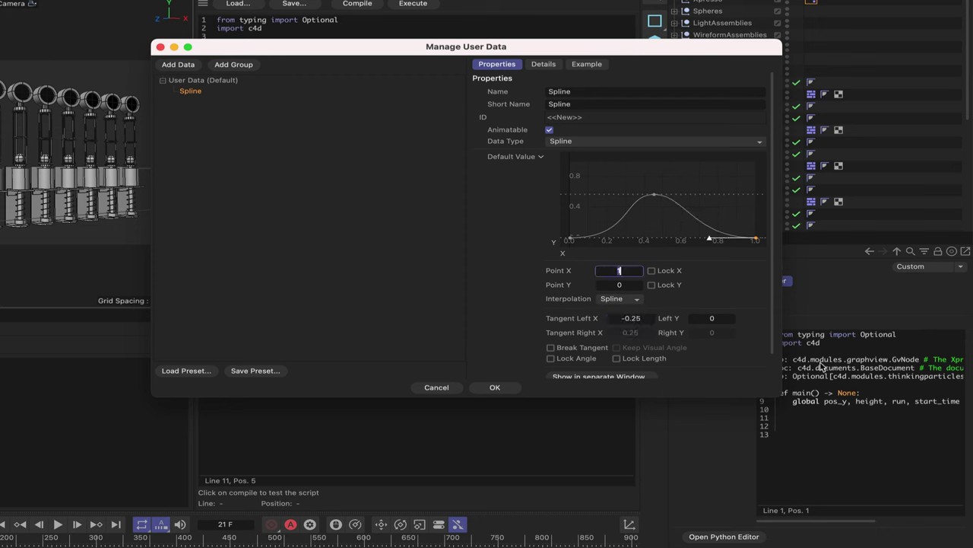
Set the peak point to X 0.5, Y 1 with a 0.25 left tangent
click(571, 242)
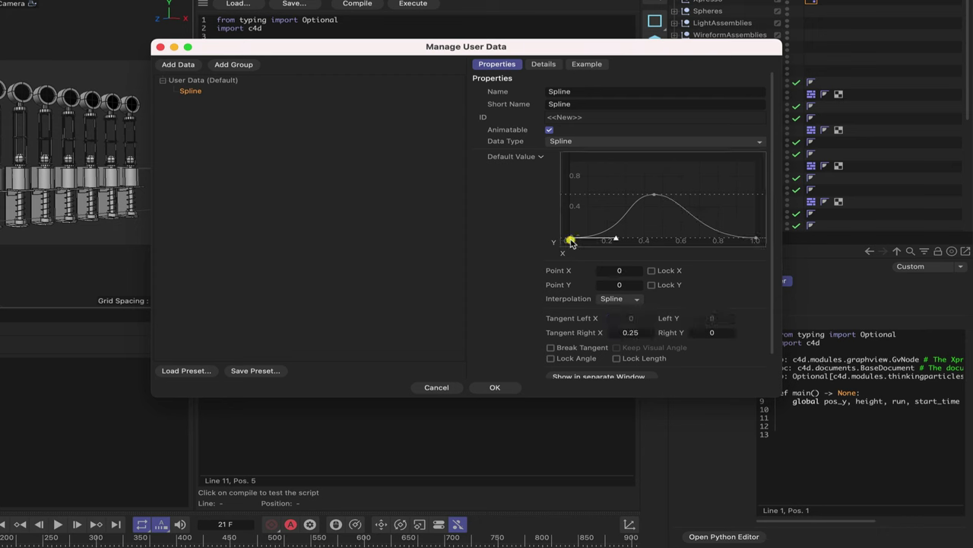
click(654, 195)
double_click(634, 319)
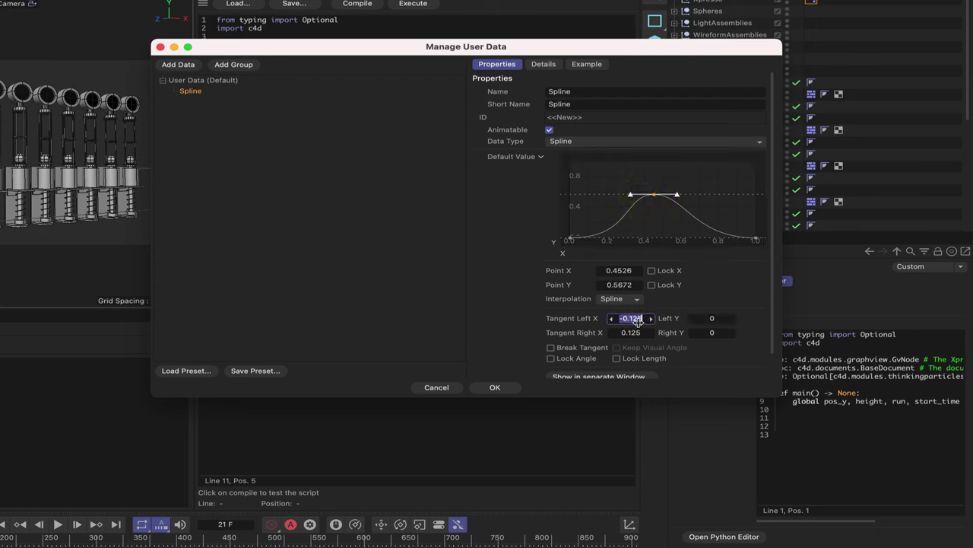
text(0.25)
key(Tab)
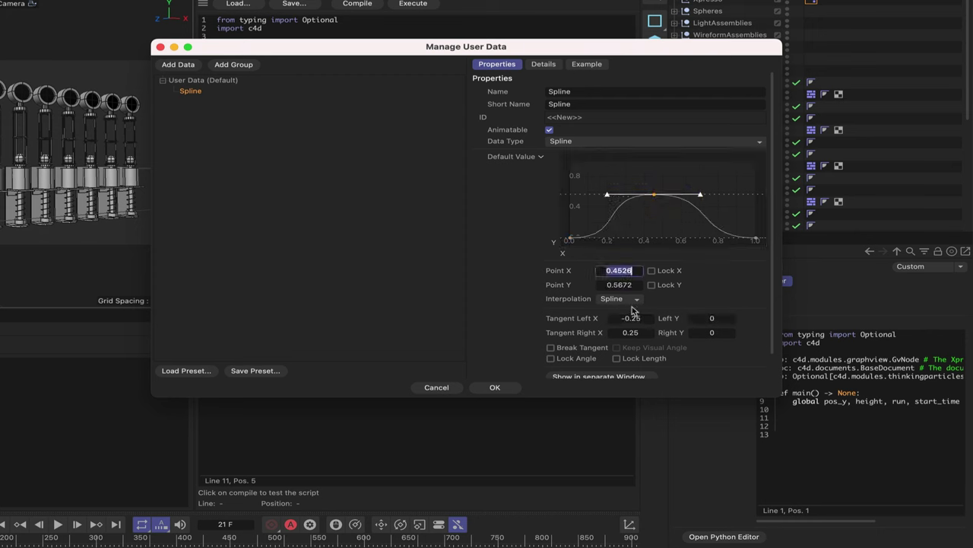
drag(634, 271, 611, 270)
text(.5)
key(Return)
double_click(619, 285)
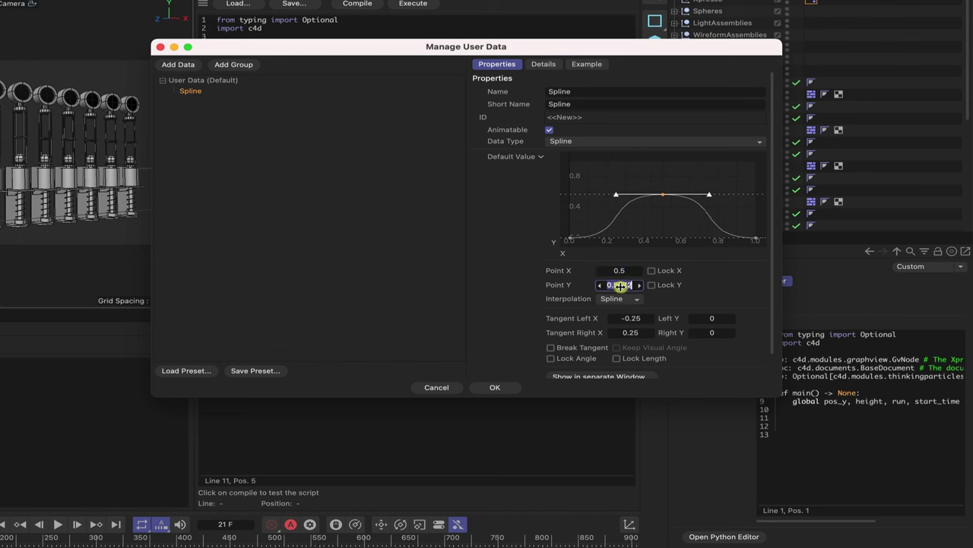
text(1)
key(Return)
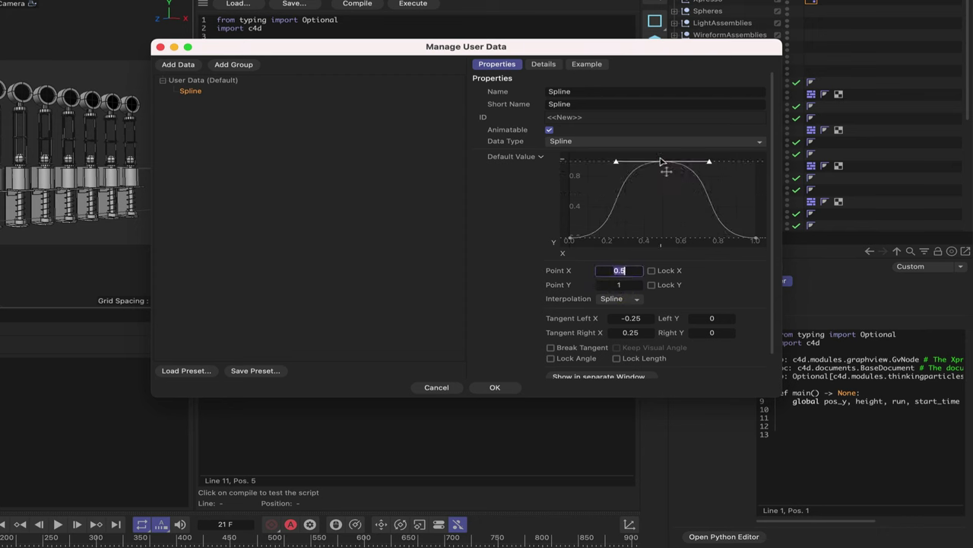
click(612, 225)
Confirm the Spline user data and insert spline = op[...] referencing it on line 11
click(495, 388)
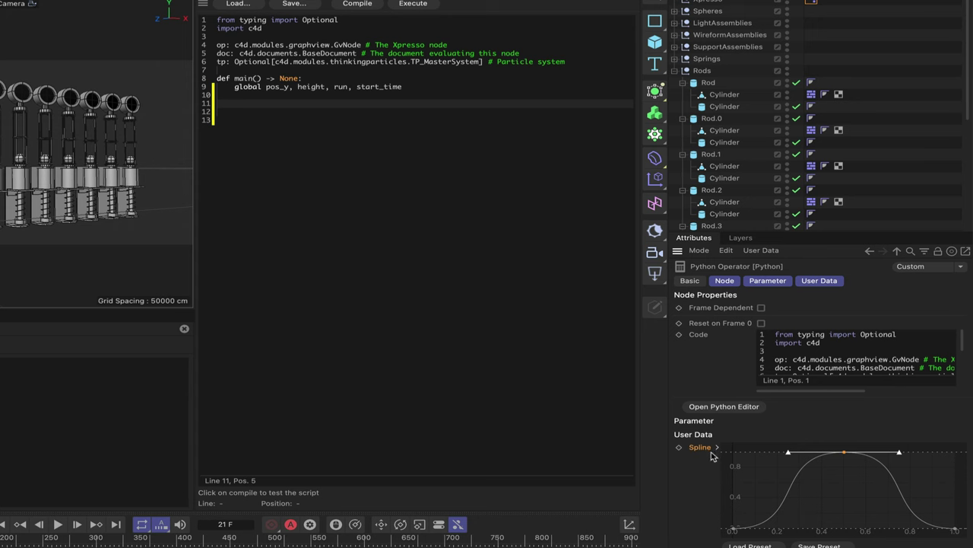
drag(711, 452, 302, 101)
click(263, 104)
key(BackSpace)
key(BackSpace)
key(BackSpace)
key(BackSpace)
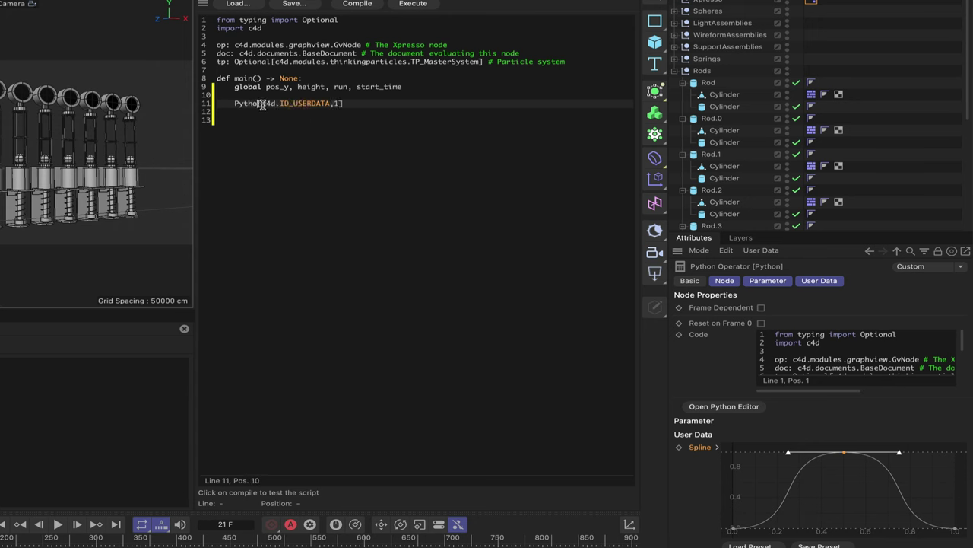
key(BackSpace)
key(BackSpace)
text(spline)
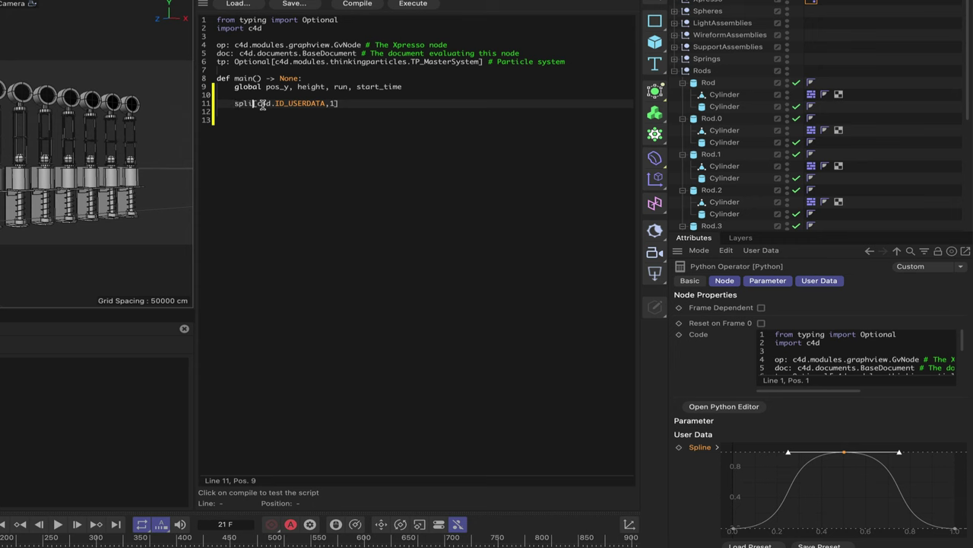
text( = op)
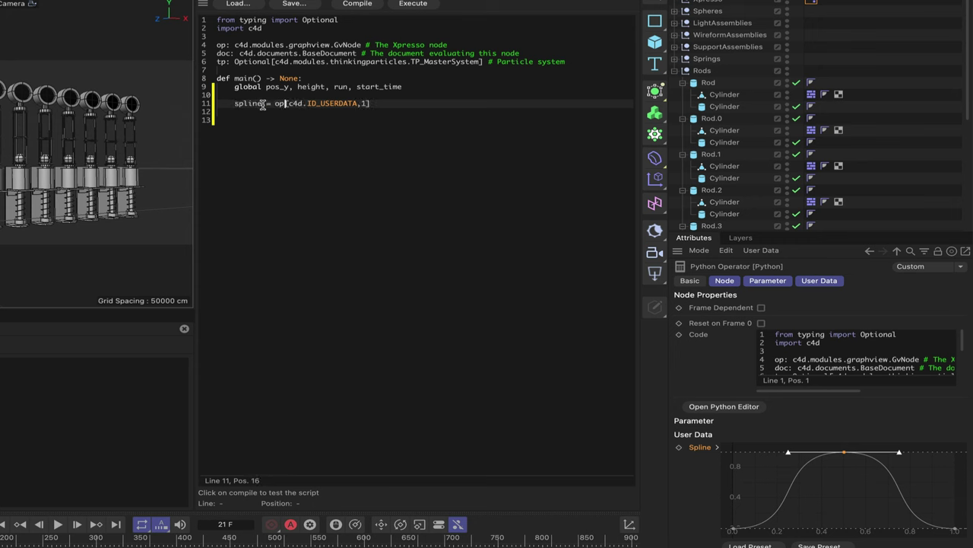
click(388, 101)
key(Left)
Add an if frame == 0 block resetting run, start_time, pos_y to 0 and height to 106
key(Return)
key(Return)
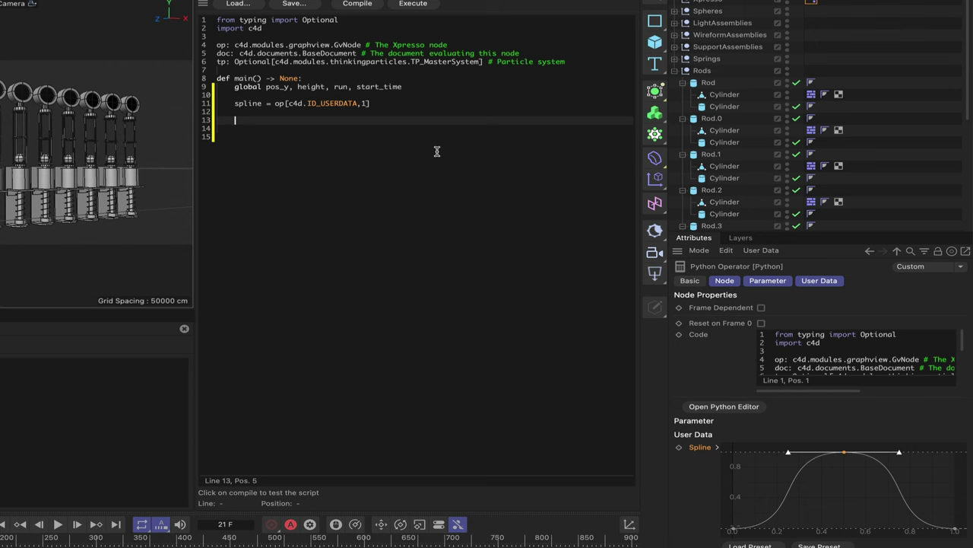
text(if frame == 0:)
key(Return)
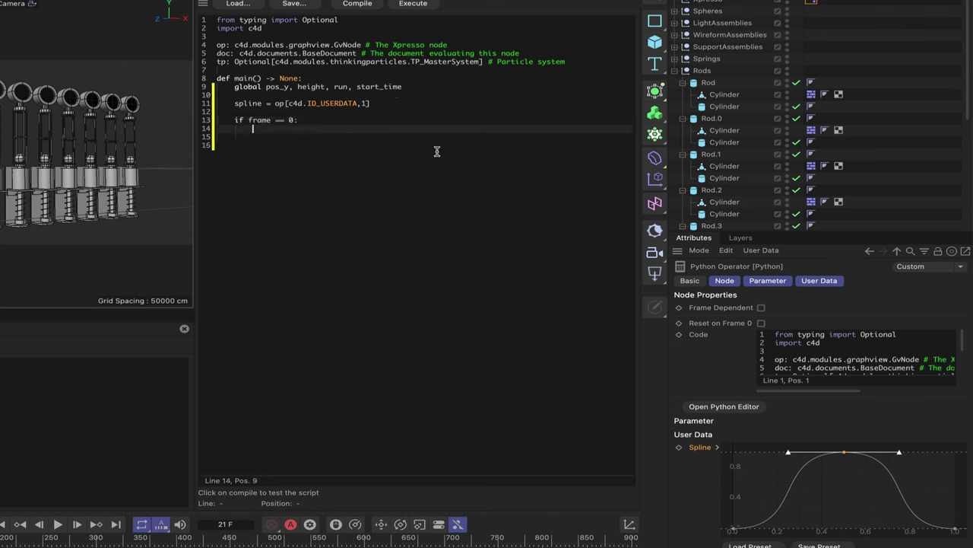
text(run = 0)
key(Return)
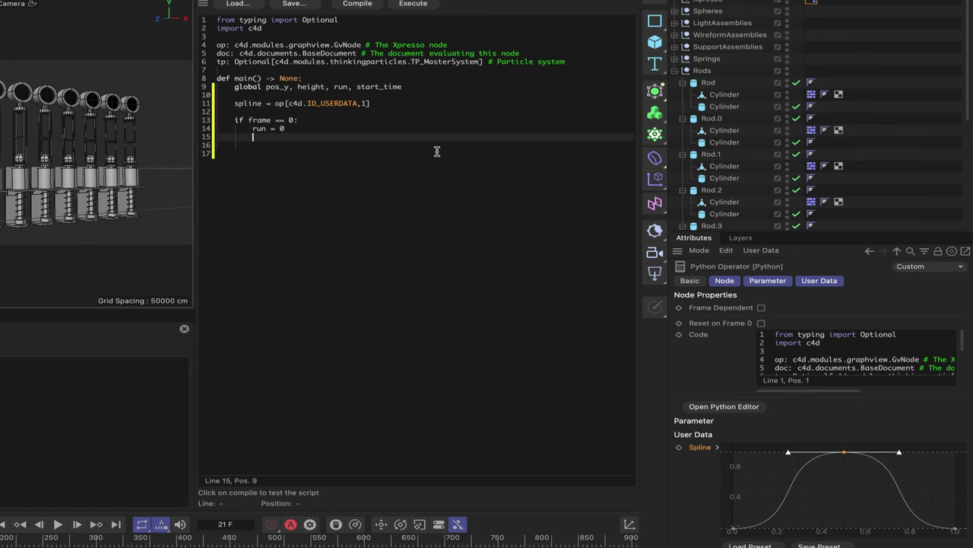
text(start_time = 0)
key(Return)
text(p)
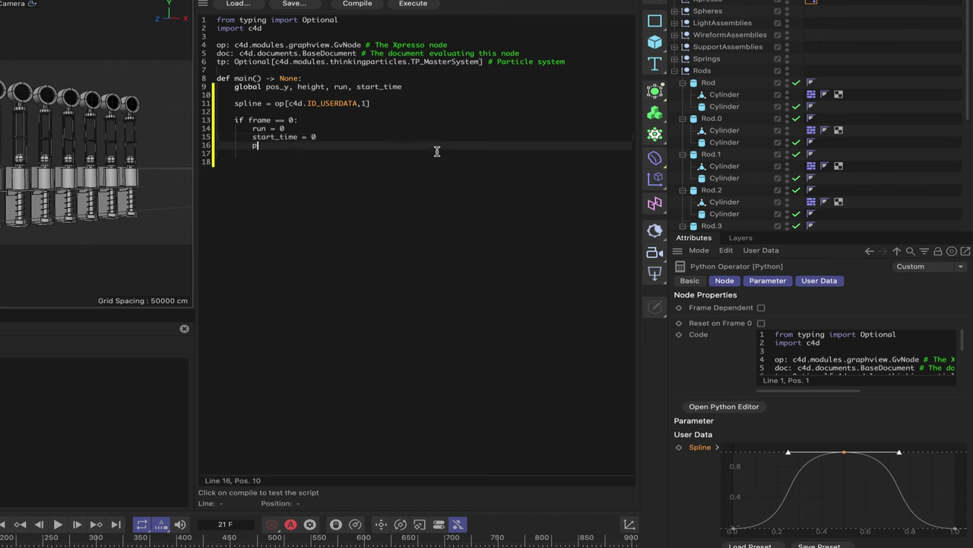
text(os_y = 0)
key(Return)
text(height)
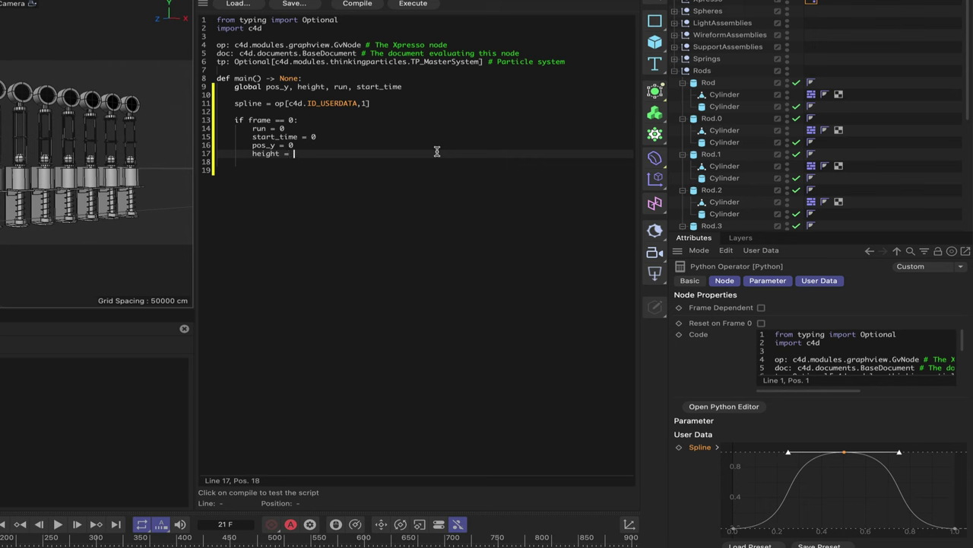
text( = 106)
key(Return)
key(Return)
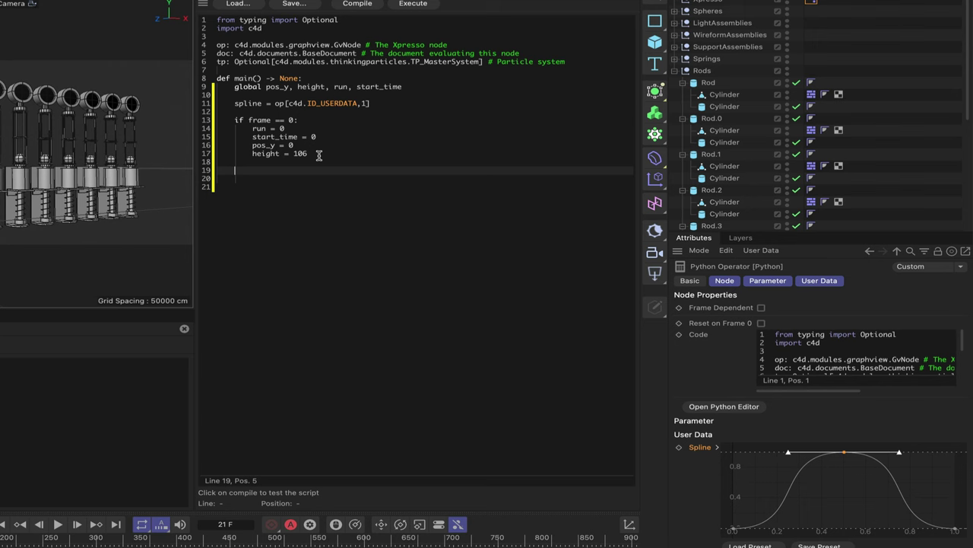
Add the trigger block: run = 1 if run < 1, start_time = frame if start_time < 1, then if run == 1
text(if trigger == True:)
key(Return)
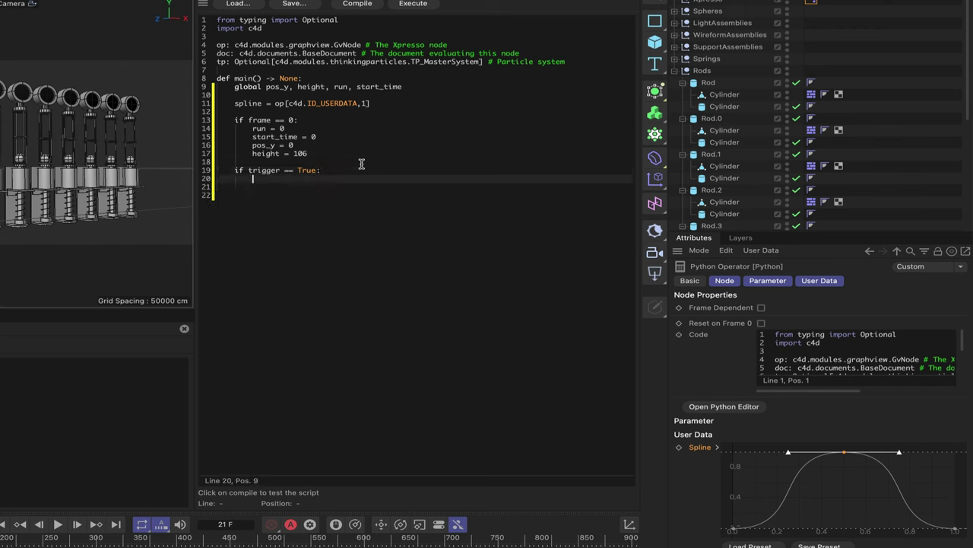
text(if run < 1:)
key(Return)
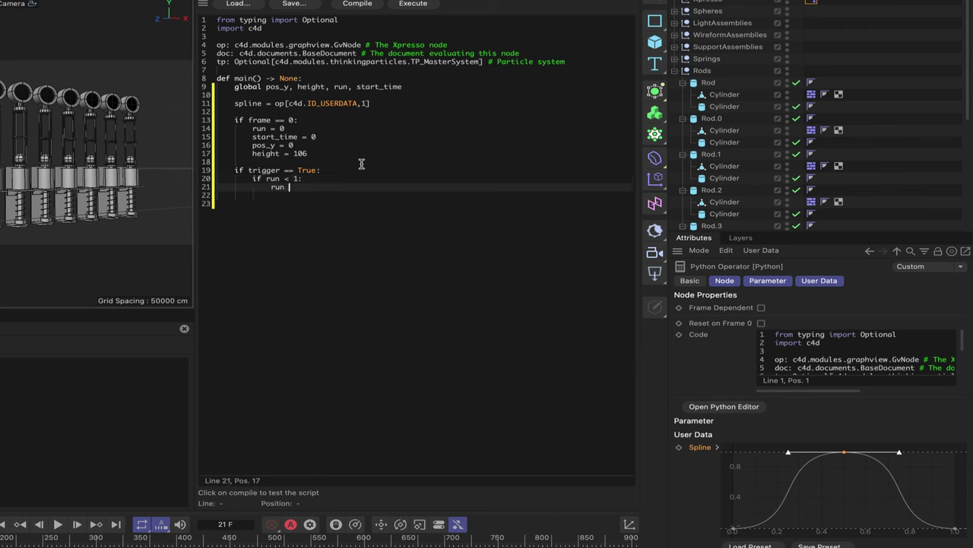
text(run = 1)
key(Return)
key(BackSpace)
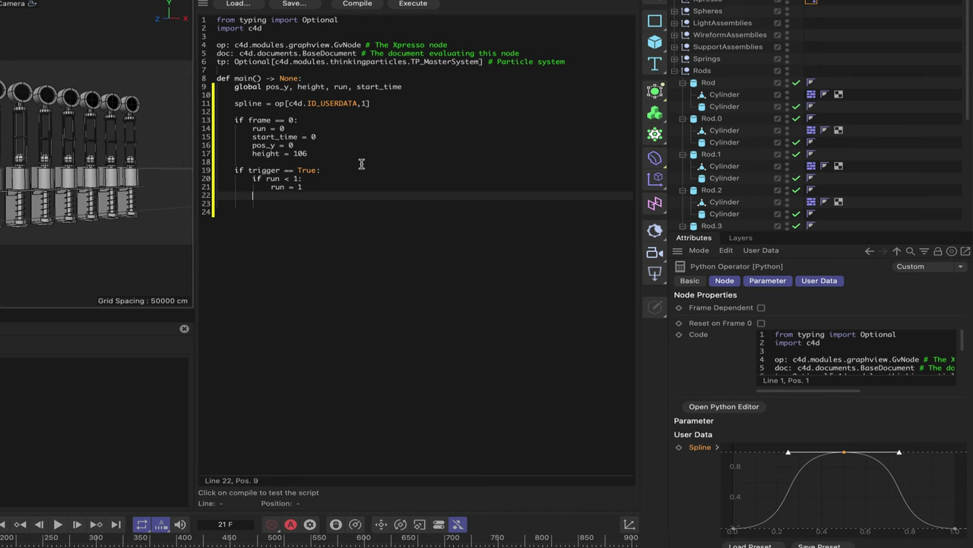
text(if start_time < 1:)
key(Return)
text(start)
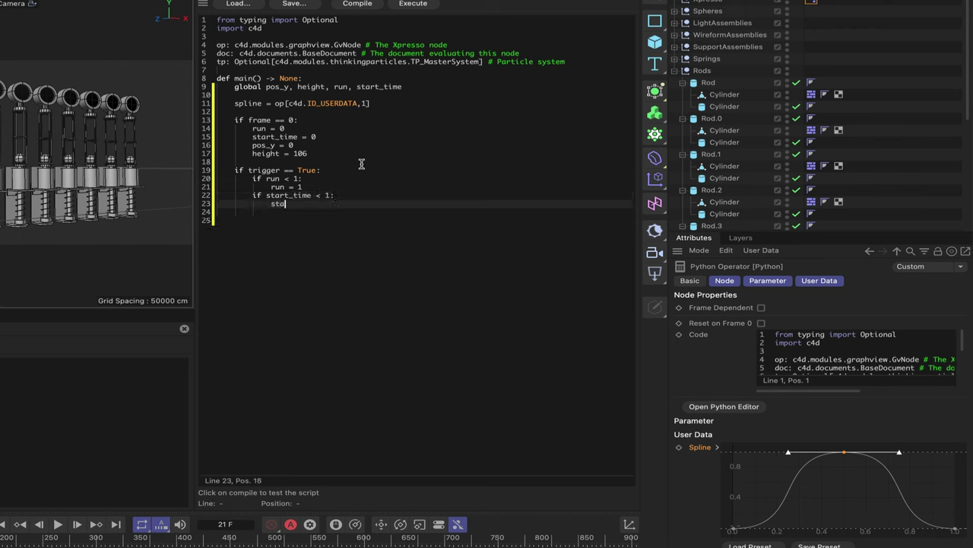
text(_time = frame)
key(Return)
key(Return)
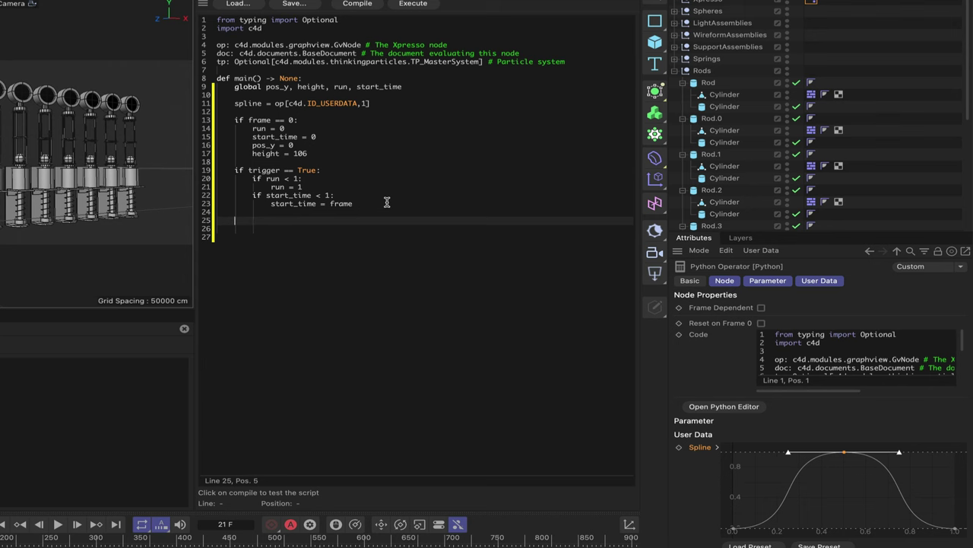
text(if run == 1:)
key(Return)
key(Return)
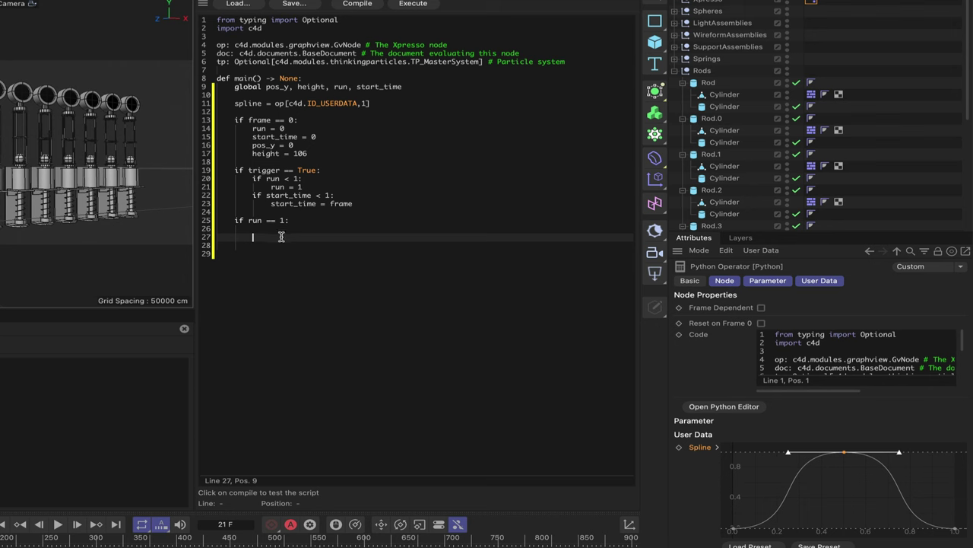
Add duration = frame - start_time inside the run block
text(duration = frame - start_time)
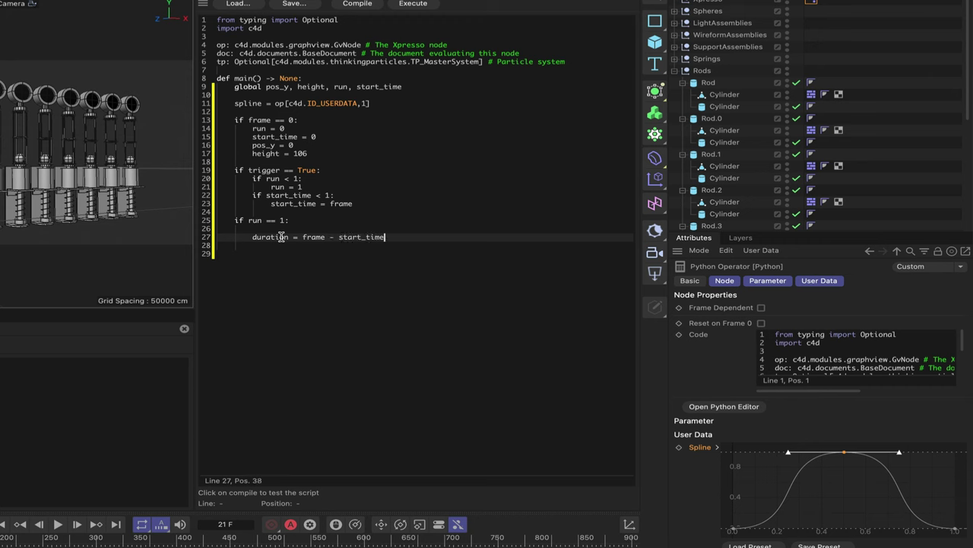
key(Return)
click(326, 247)
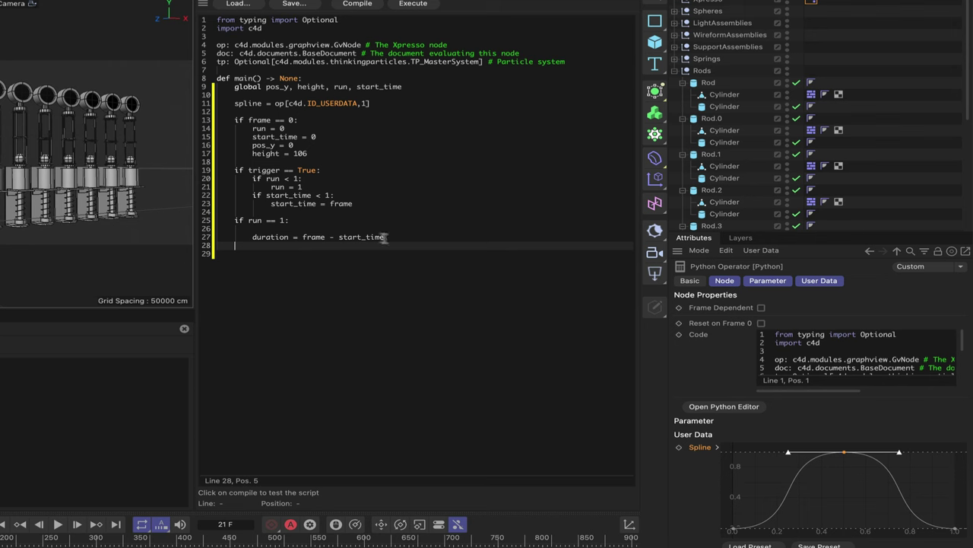
click(251, 242)
Add an if duration < 10 block mapping duration with c4d.utils.RangeMap(duration, 0, 10, 0, 80)
text(if duration < 10:)
key(Return)
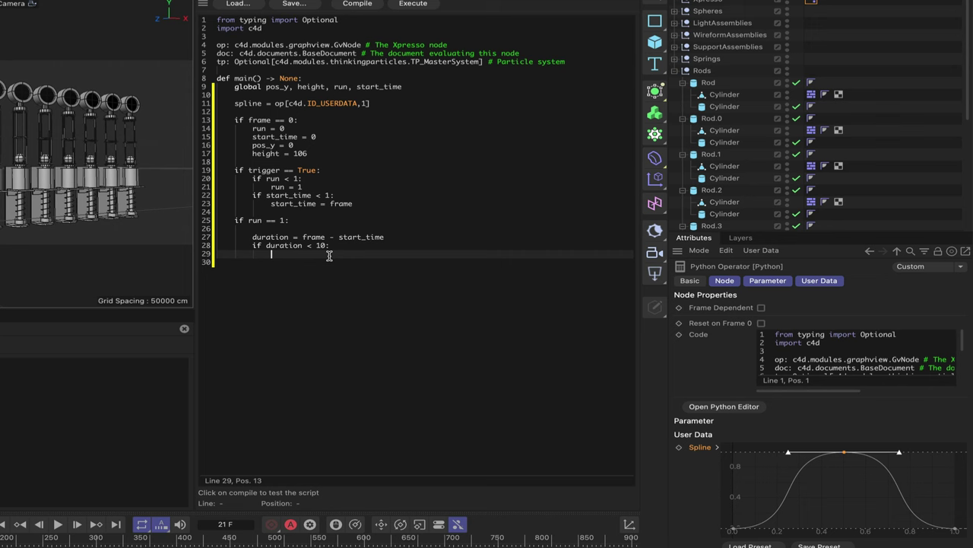
text(range_mapper_pos =)
text(c4d.util)
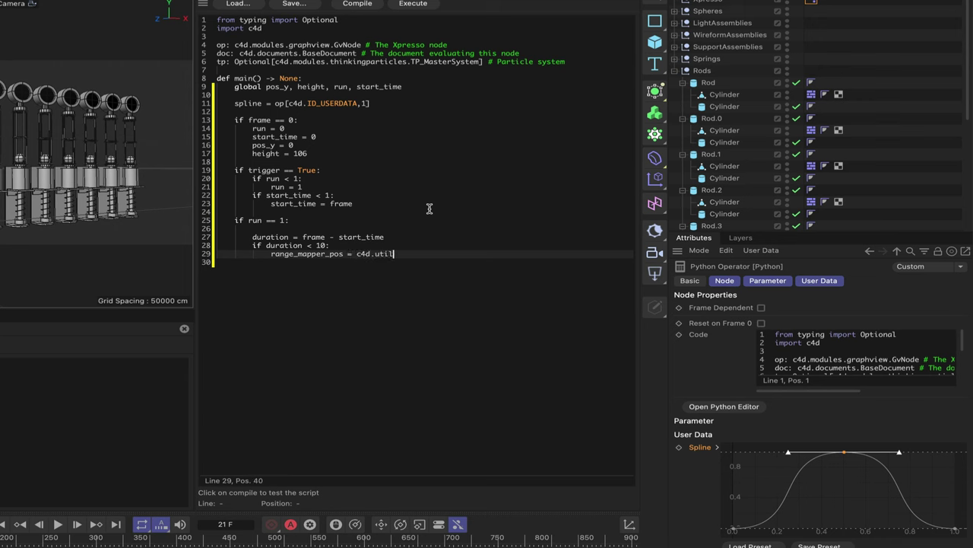
text(s)
text(.RangeMap(duration, 0, 10)
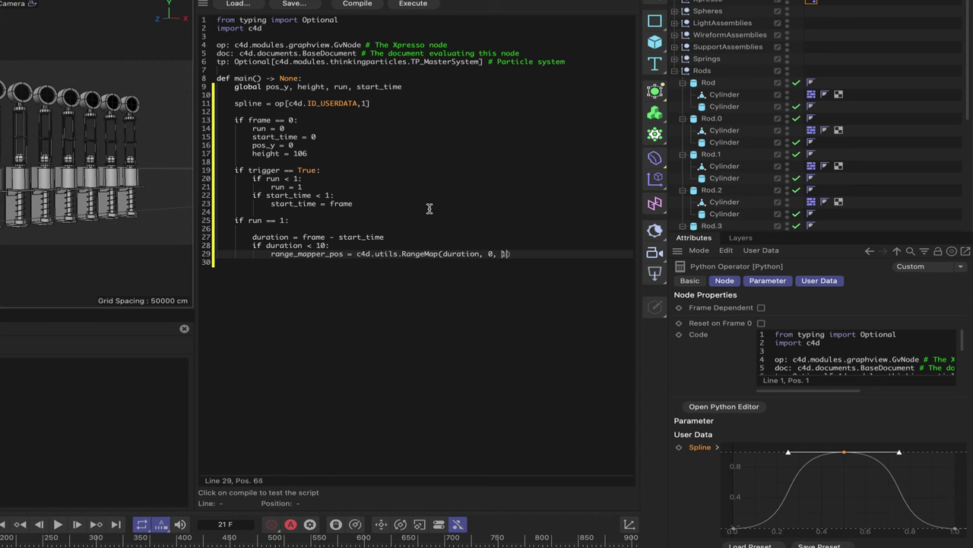
text(, 0, 80)
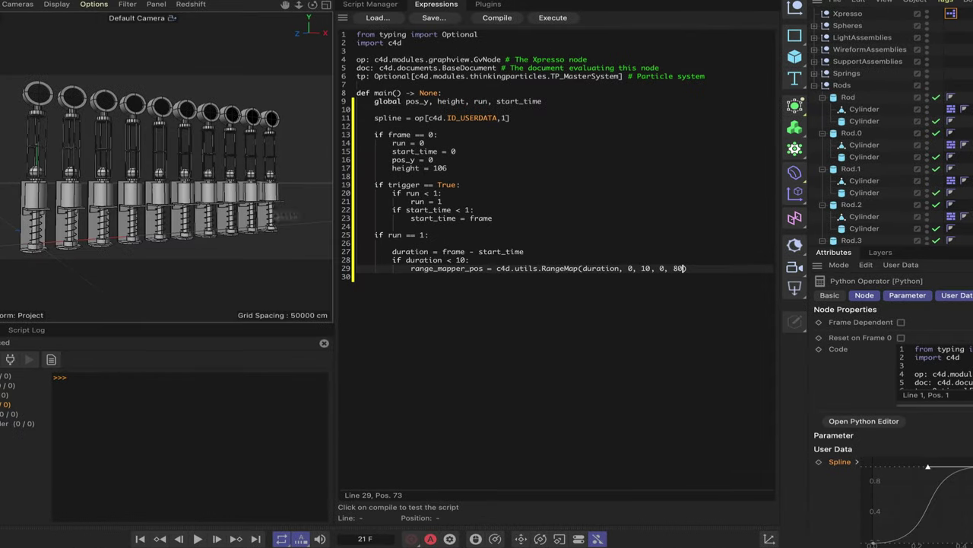
click(848, 98)
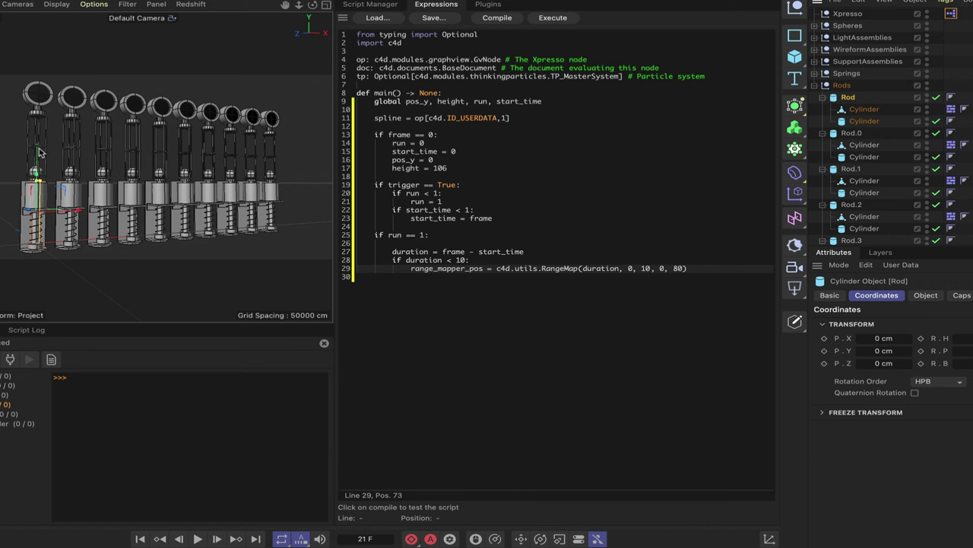
Append True, spline to the RangeMap call and add pos_y = range_mapper_pos
click(686, 268)
text(, True, spline)
click(755, 268)
key(Return)
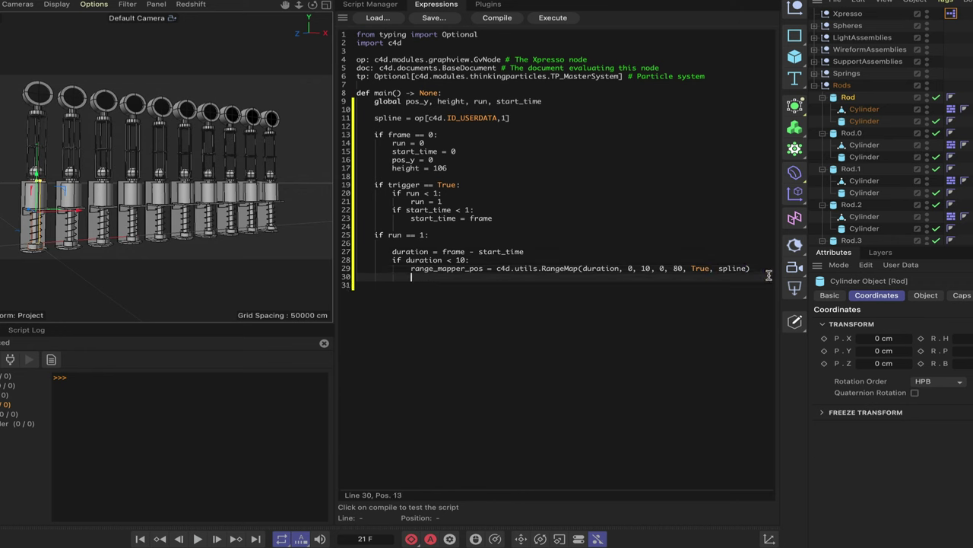
text(pos_y = range_mapper_pos)
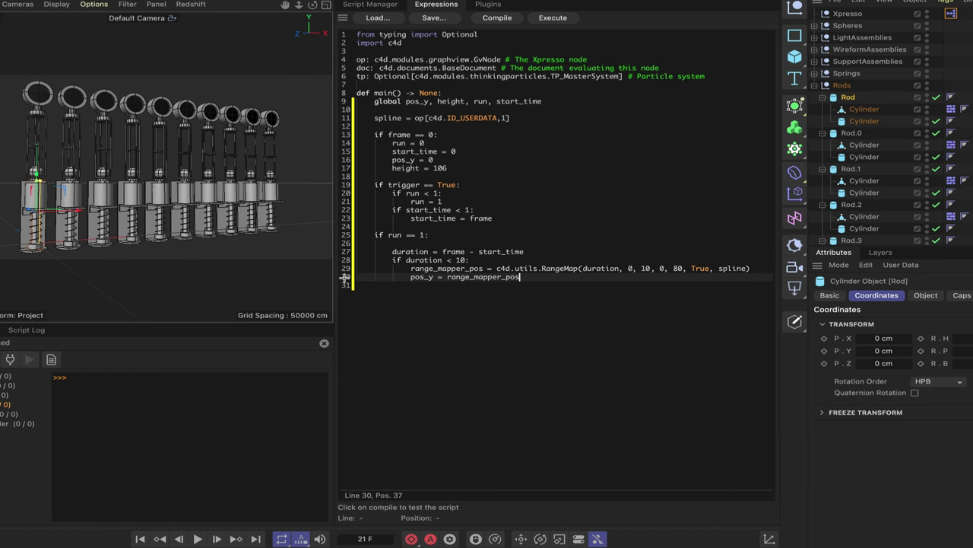
Add a new line after the pos_y assignment and select the RangeMap statement on line 29
double_click(951, 13)
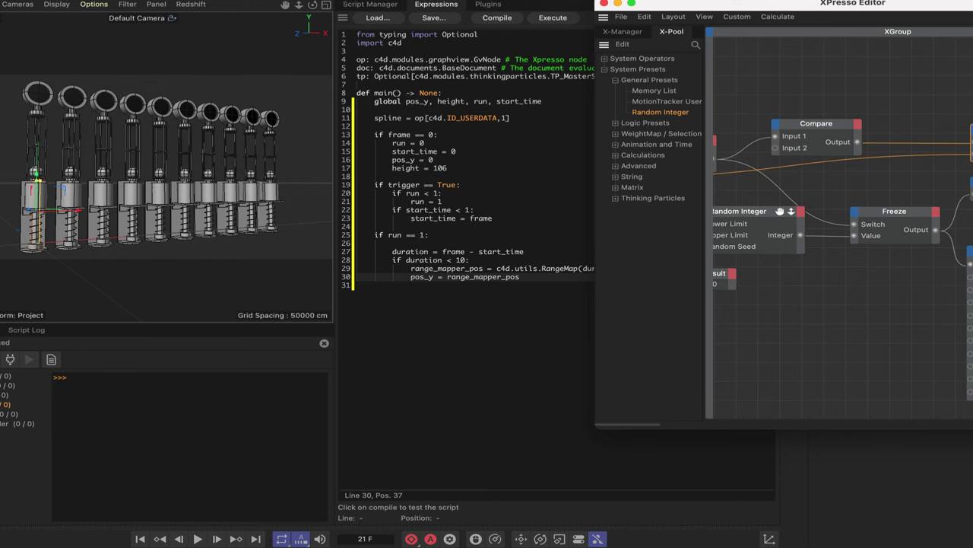
drag(972, 6, 244, 351)
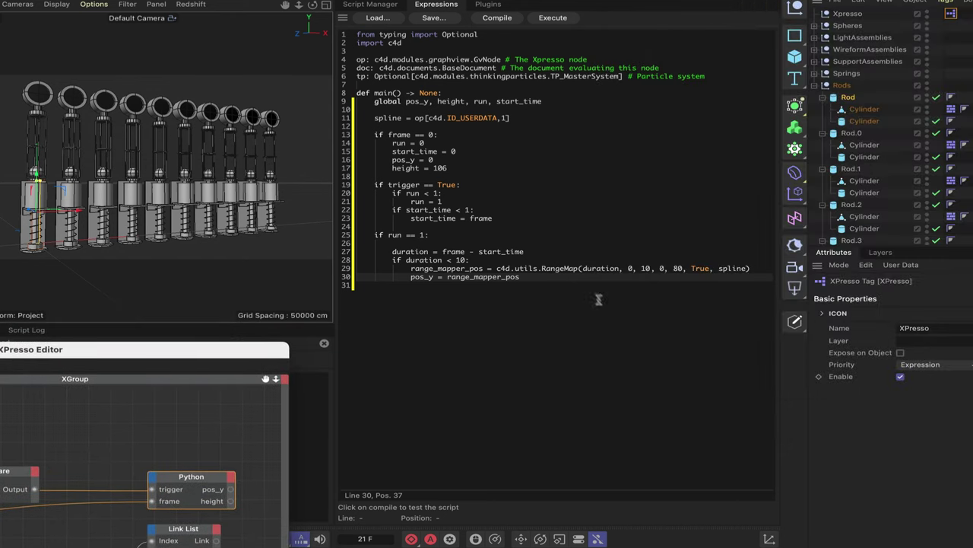
click(550, 280)
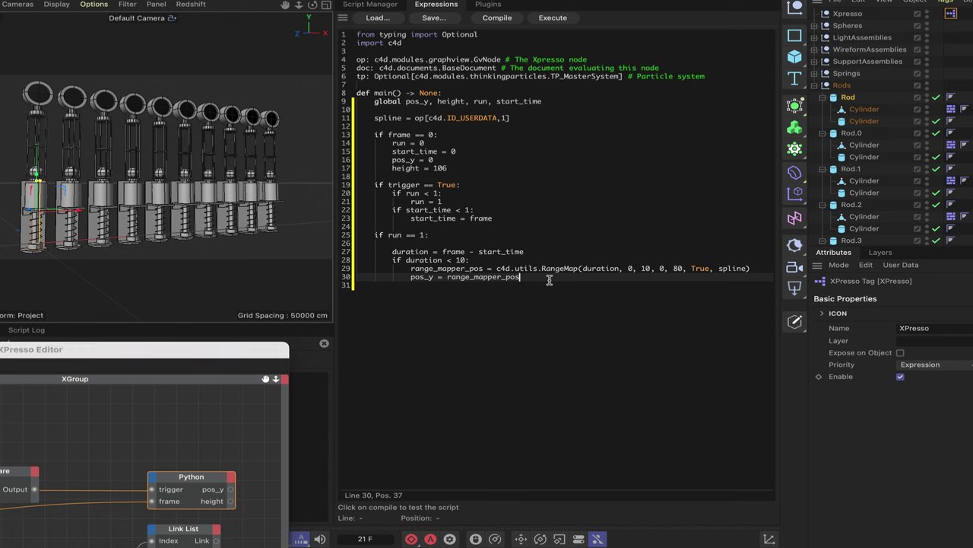
key(Return)
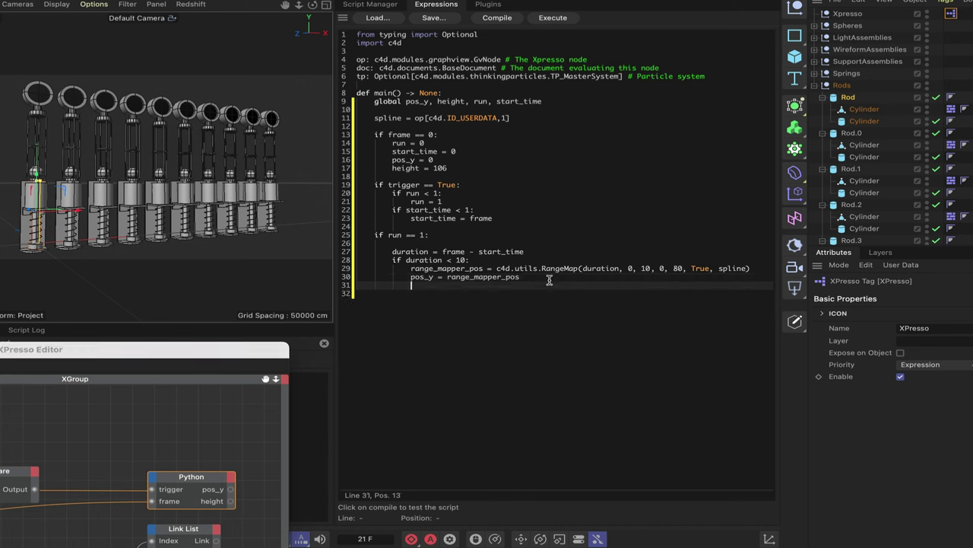
drag(410, 268, 750, 269)
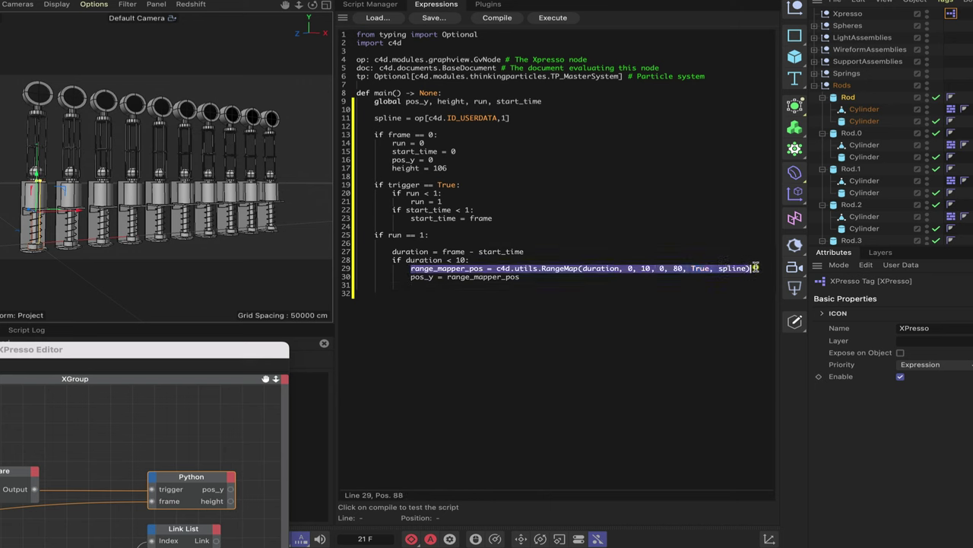
Paste the RangeMap statement on line 31, changing outputs to 106, 26 and True to False
click(436, 286)
text(range_mapper_pos = c4d.utils.RangeMap(duration, 0, 10, 0, 80, True, spline))
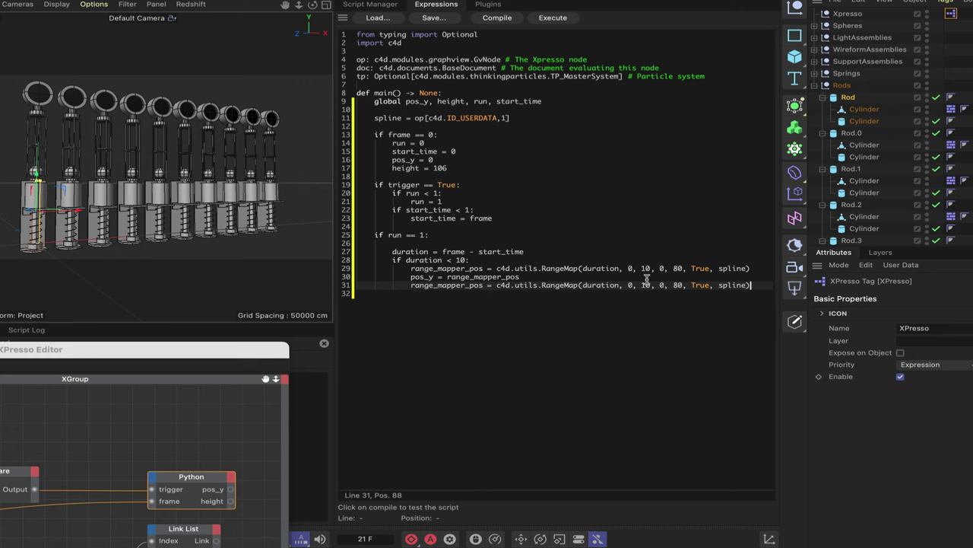
click(663, 285)
key(BackSpace)
text(106)
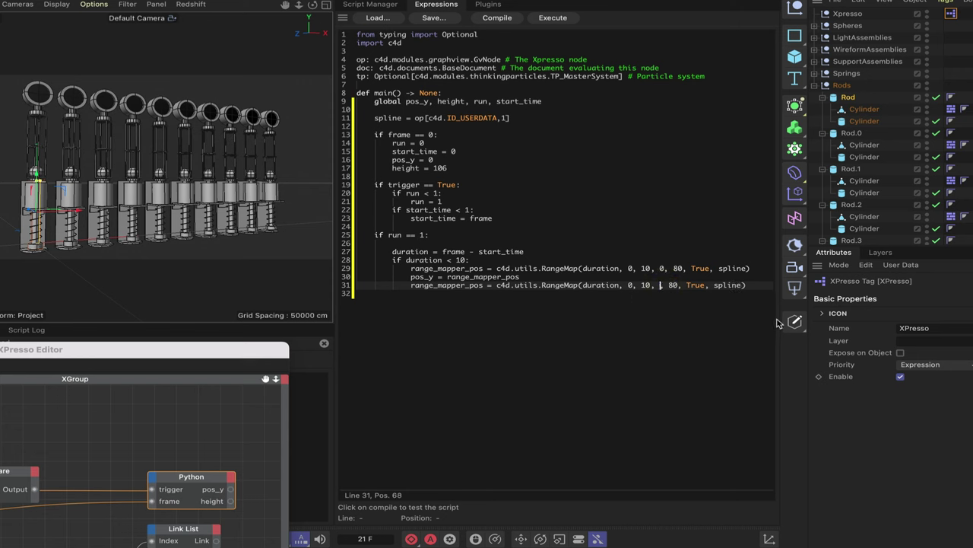
click(690, 285)
key(BackSpace)
key(BackSpace)
text(26)
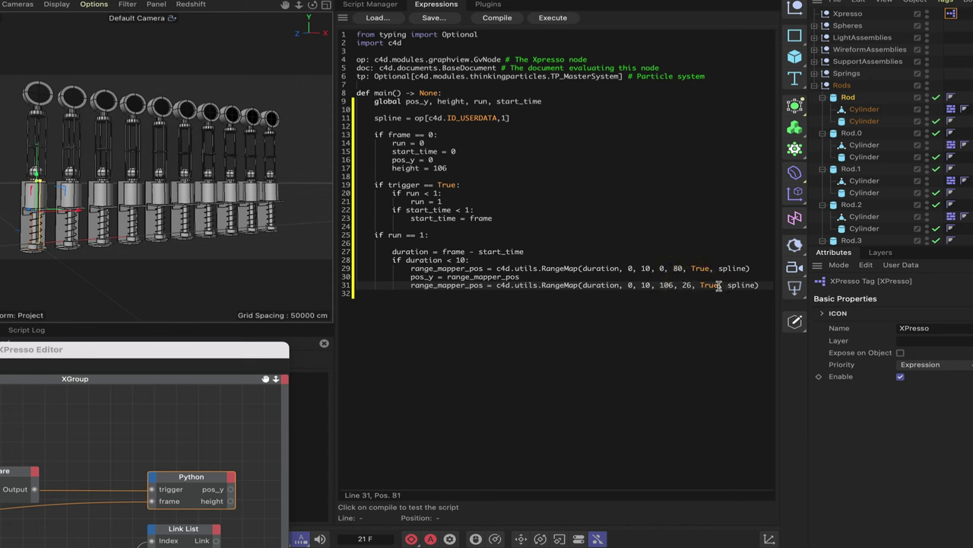
click(720, 285)
click(715, 285)
key(BackSpace)
key(BackSpace)
key(BackSpace)
text(Fals)
Rename the copy to range_mapper_height and add height = range_mapper_height
click(766, 287)
key(Return)
key(Return)
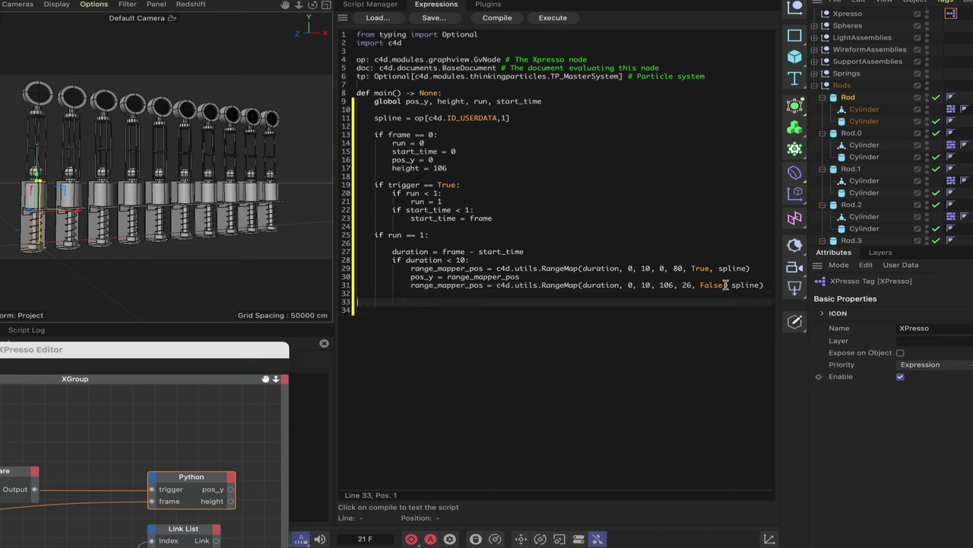
key(BackSpace)
text(hei)
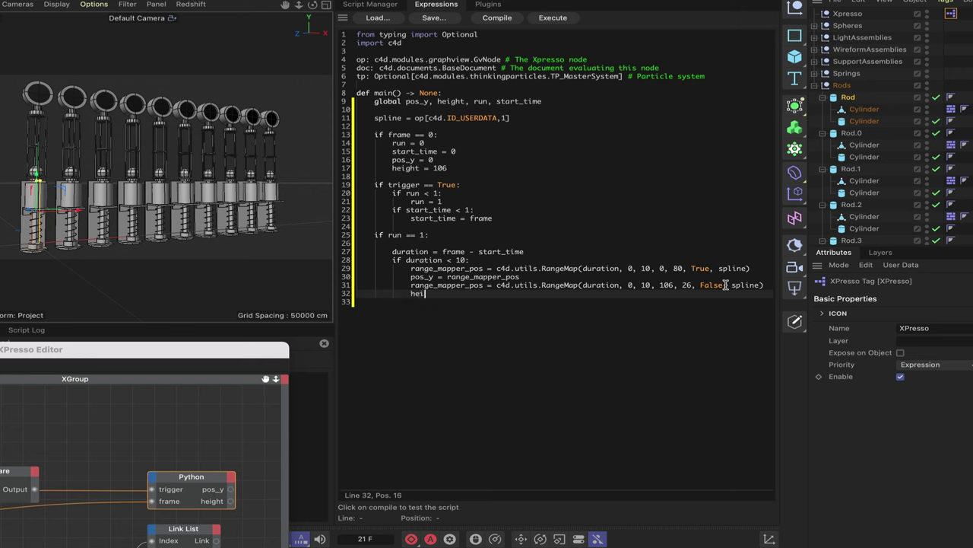
text(ght =)
click(484, 286)
key(BackSpace)
key(BackSpace)
key(BackSpace)
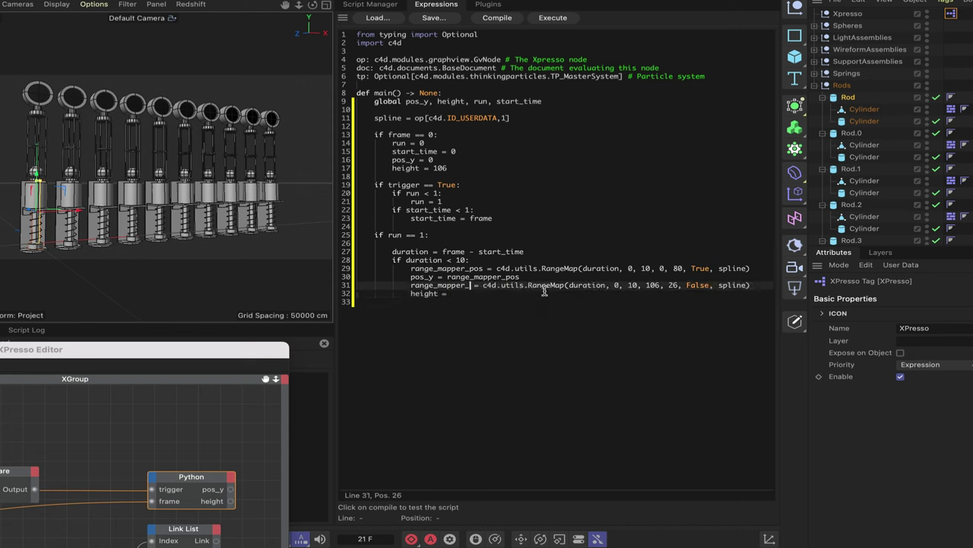
text(height)
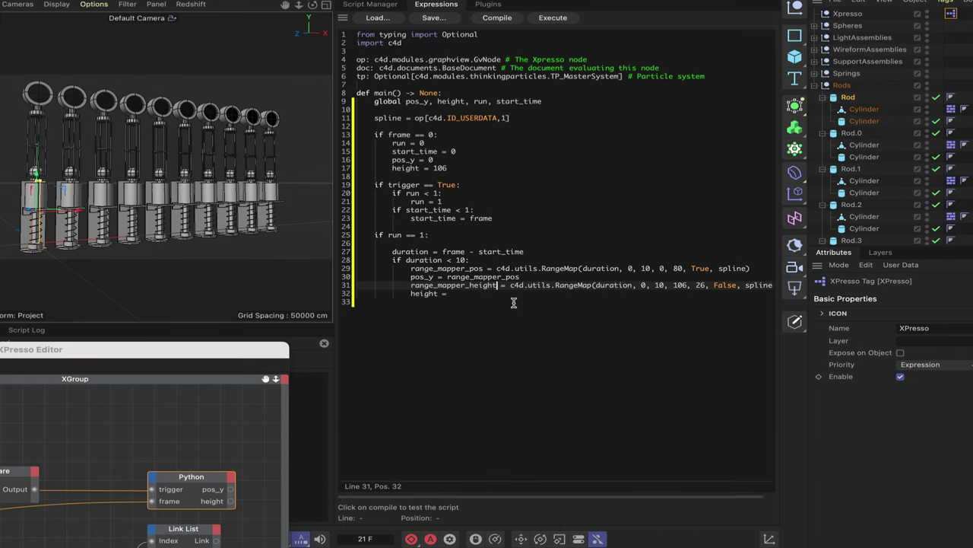
click(455, 295)
text(range)
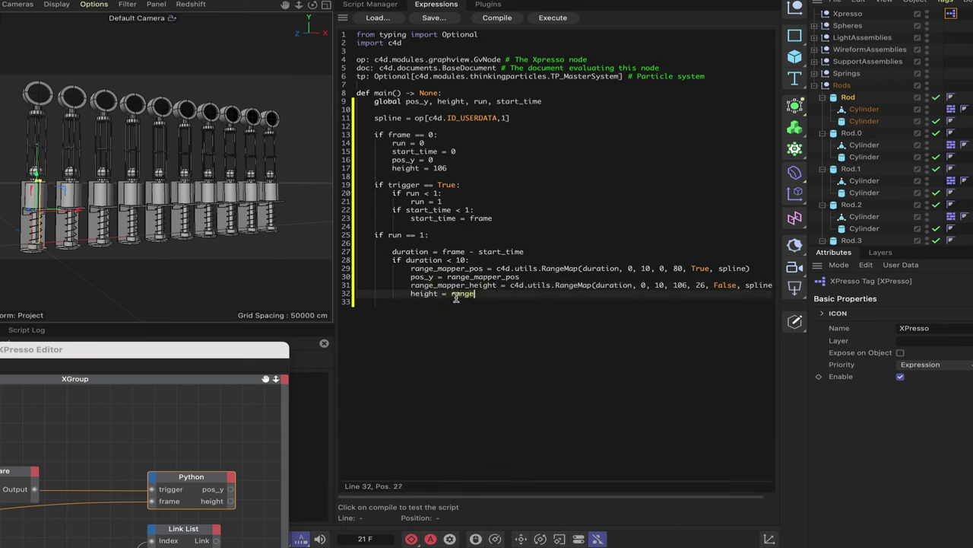
text(_mapper_height)
key(Return)
key(Return)
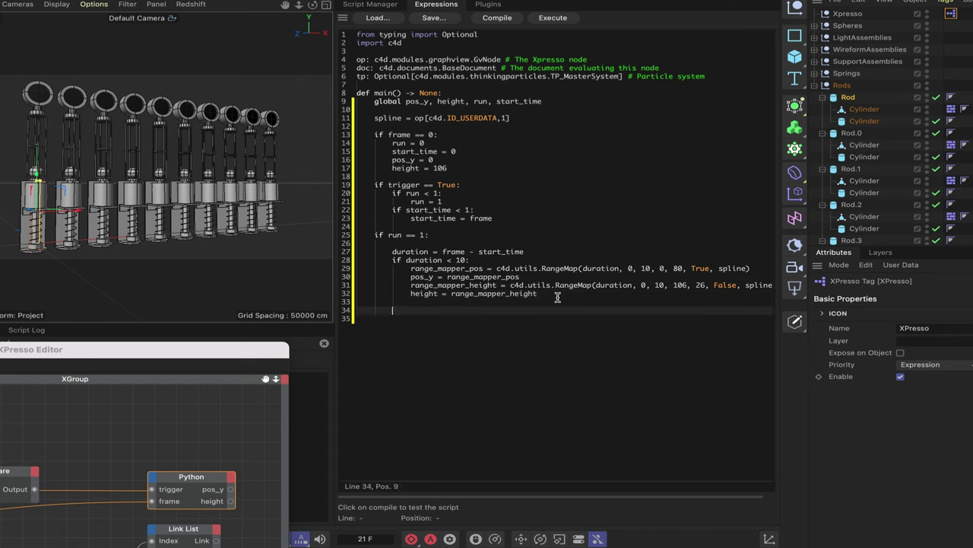
Add an else branch under the duration check resetting run and start_time
text(else:)
key(Return)
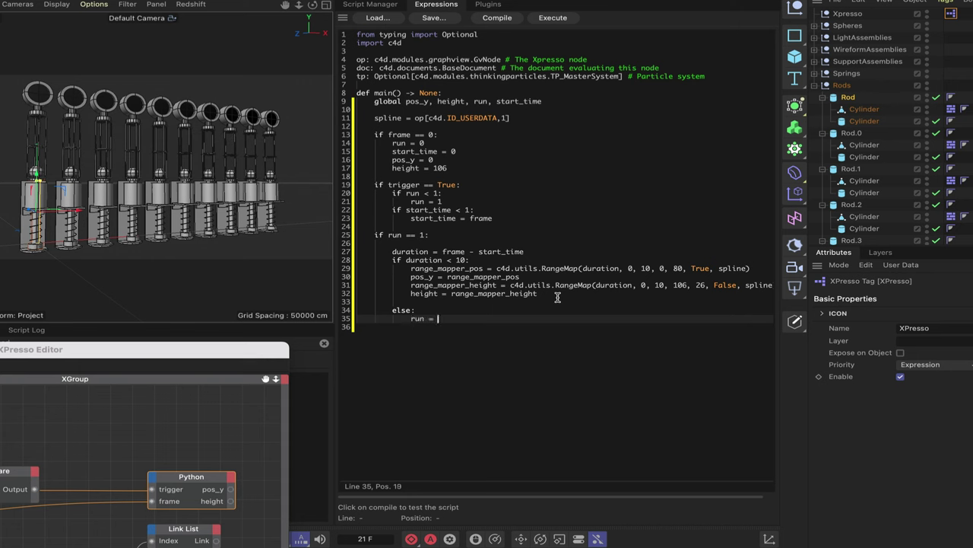
key(Return)
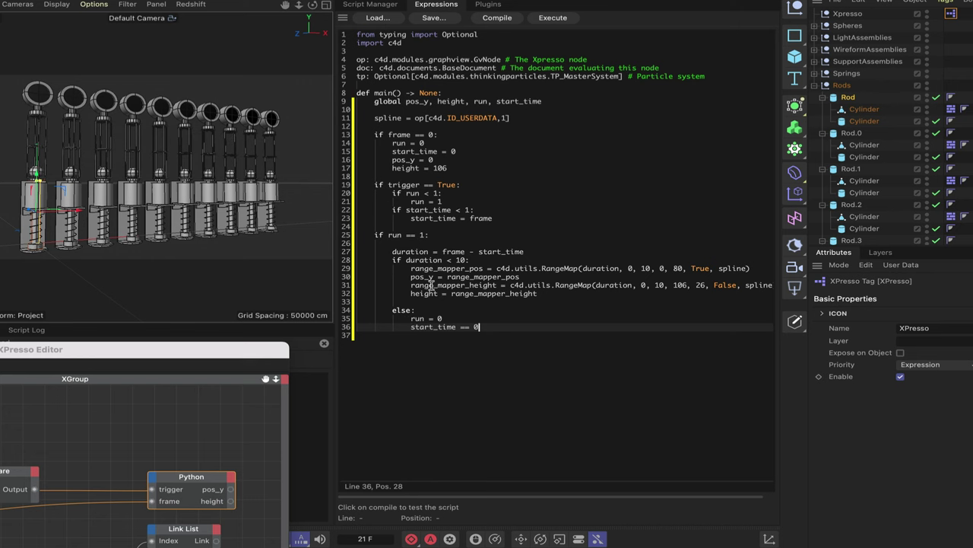
Add an outer else branch setting pos_y = 0 and height = 106
key(Return)
key(Return)
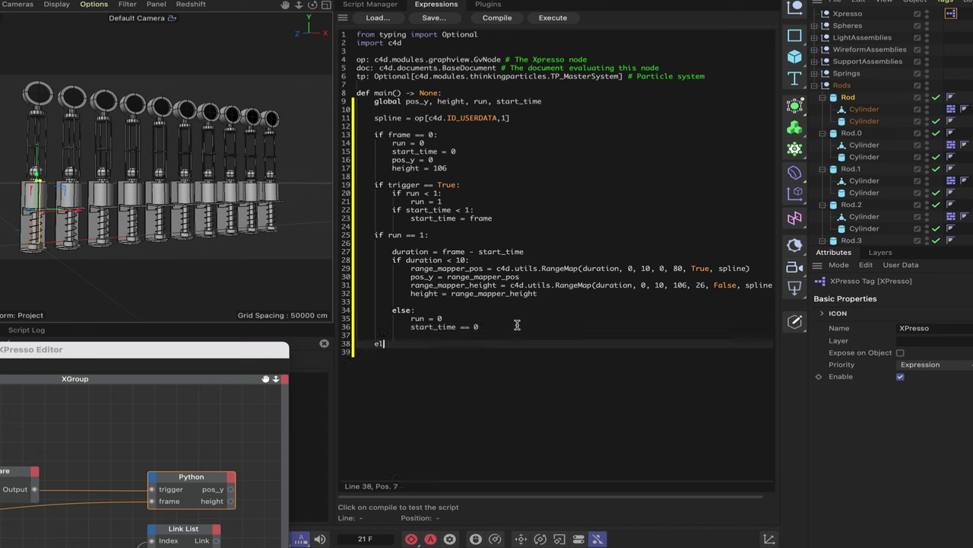
text(else:)
key(Return)
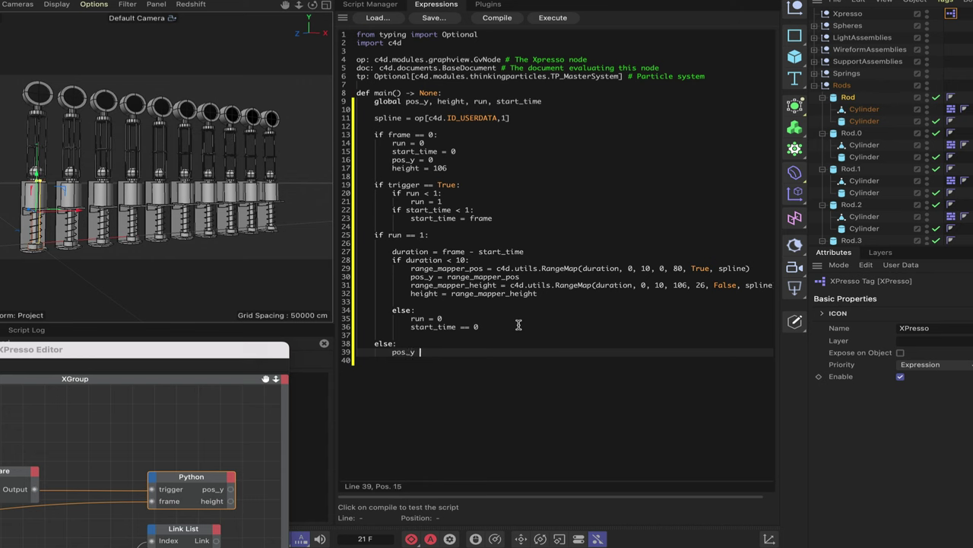
text(pos_y = 0)
key(Return)
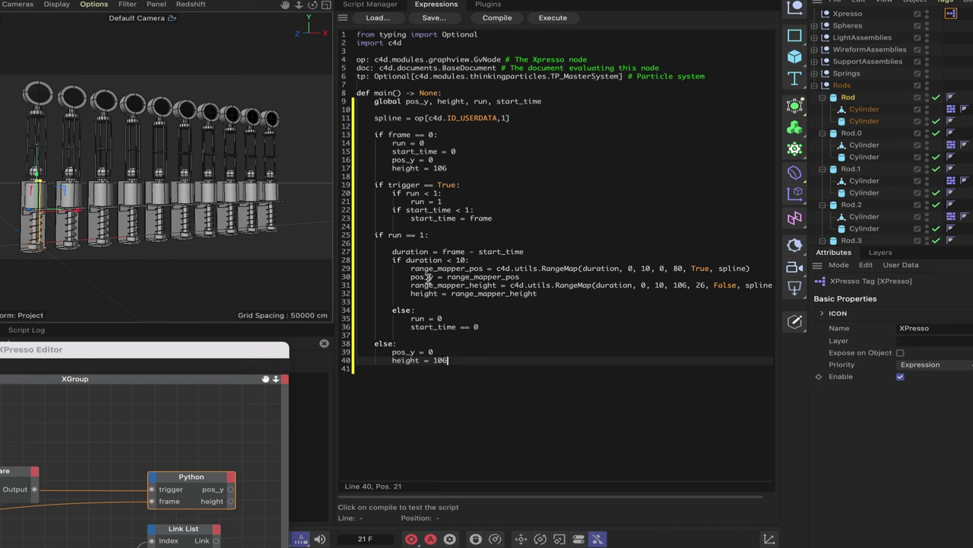
Enlarge and widen the XPresso Editor, then bring the Rod object in as a node
double_click(266, 358)
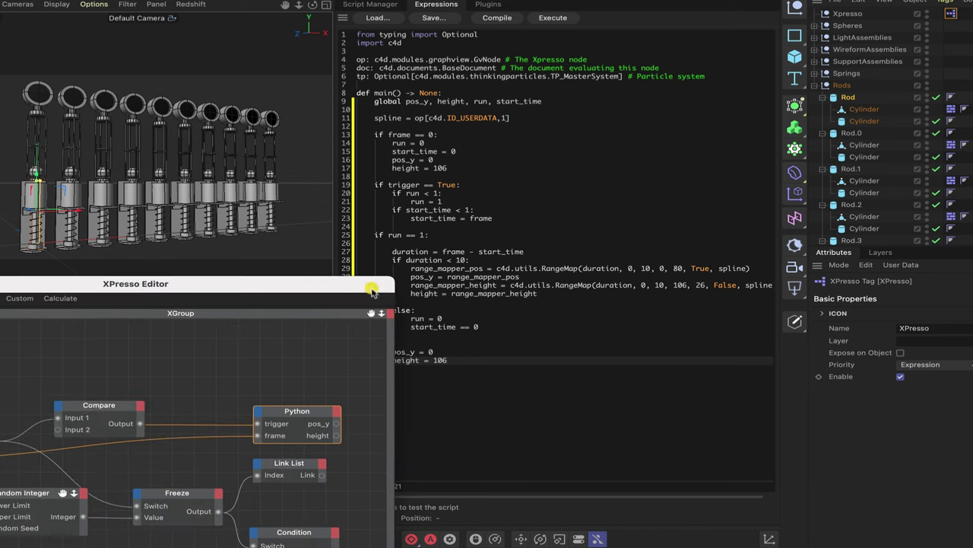
drag(393, 517, 662, 515)
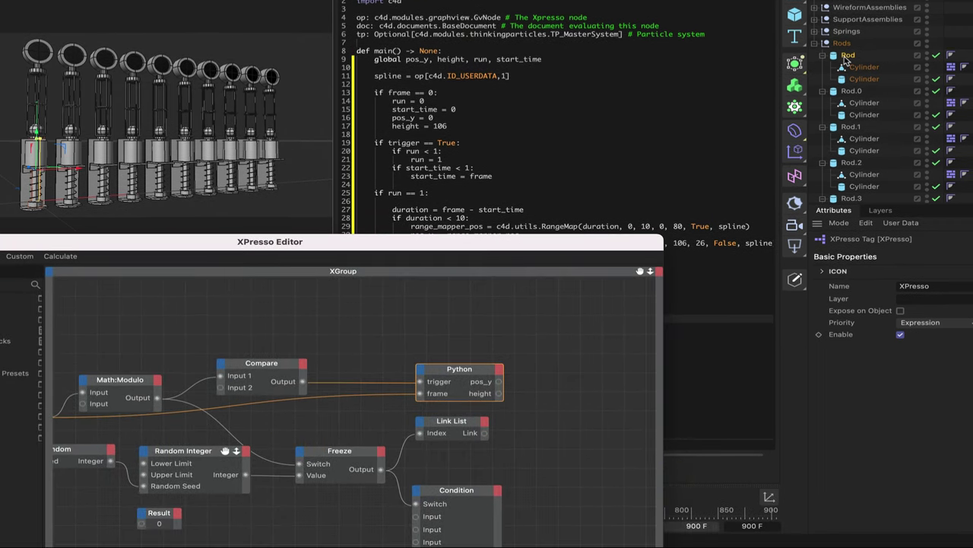
click(844, 56)
drag(597, 412, 591, 404)
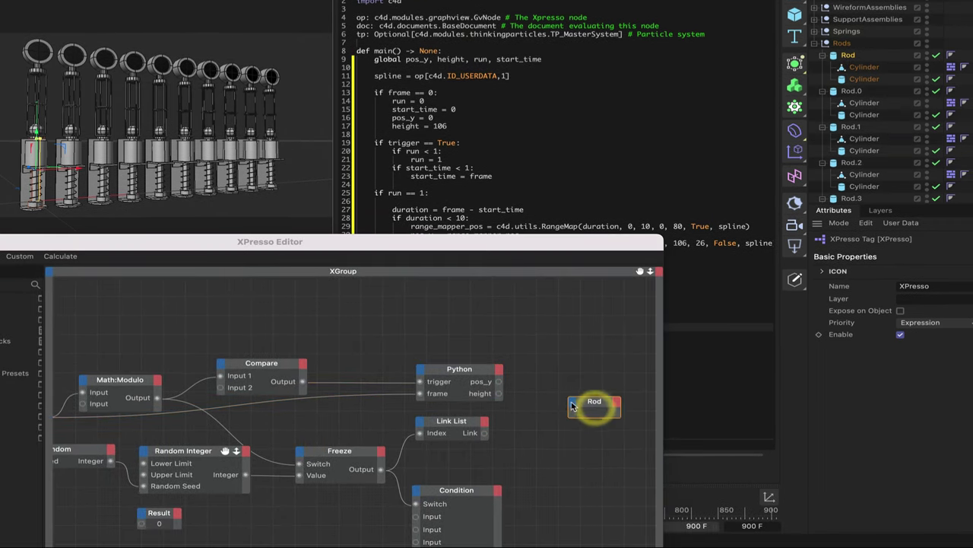
Give the Rod node an Object input and a Transform > Position > Position . Y input
click(572, 401)
click(588, 486)
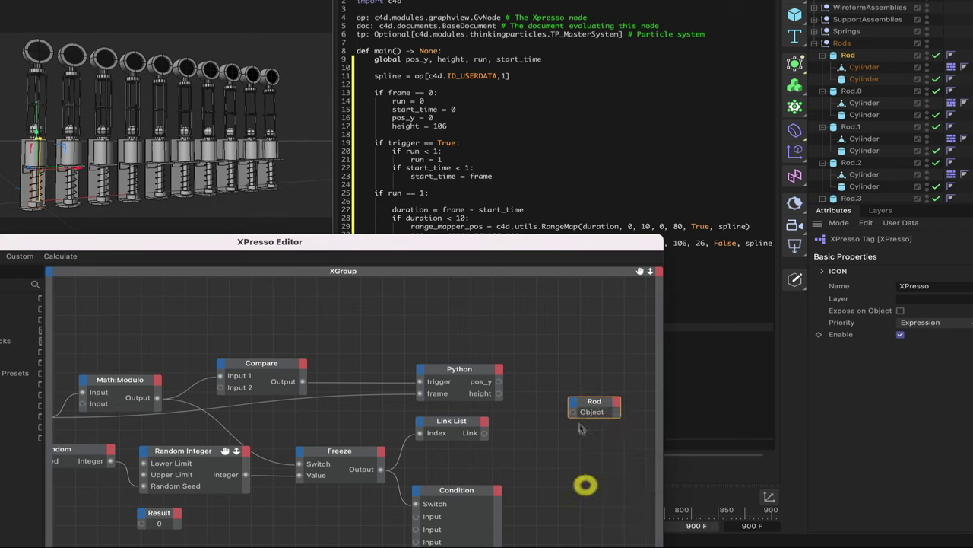
click(573, 403)
mouse_move(590, 427)
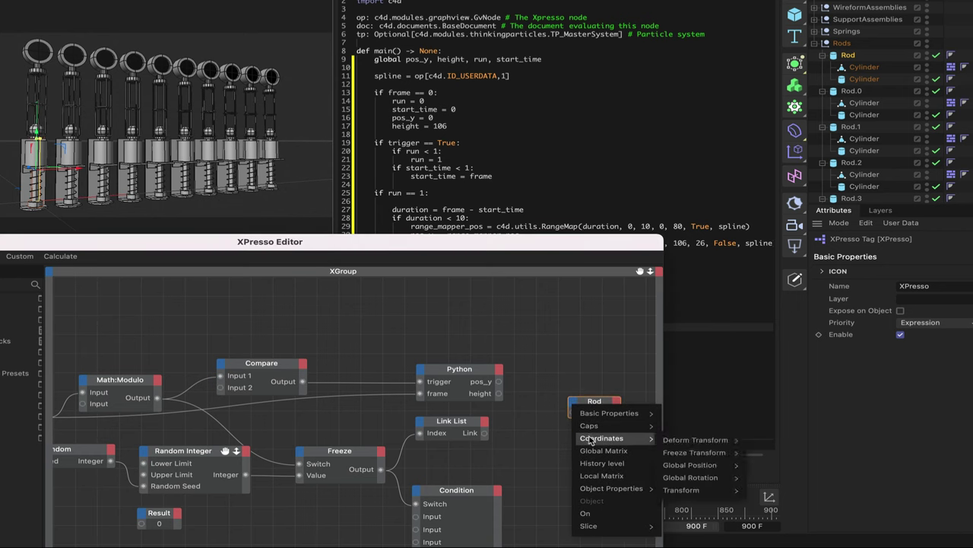
mouse_move(706, 492)
mouse_move(791, 491)
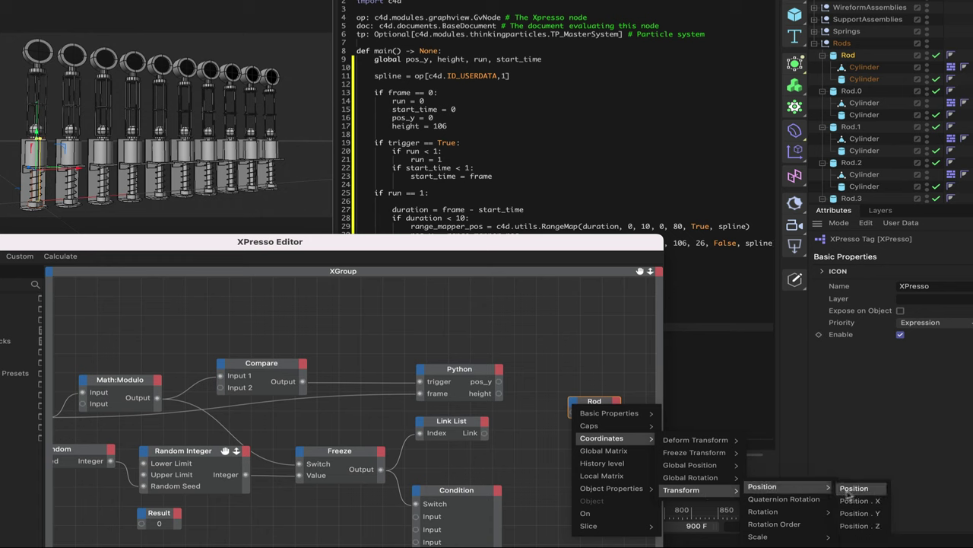
click(863, 514)
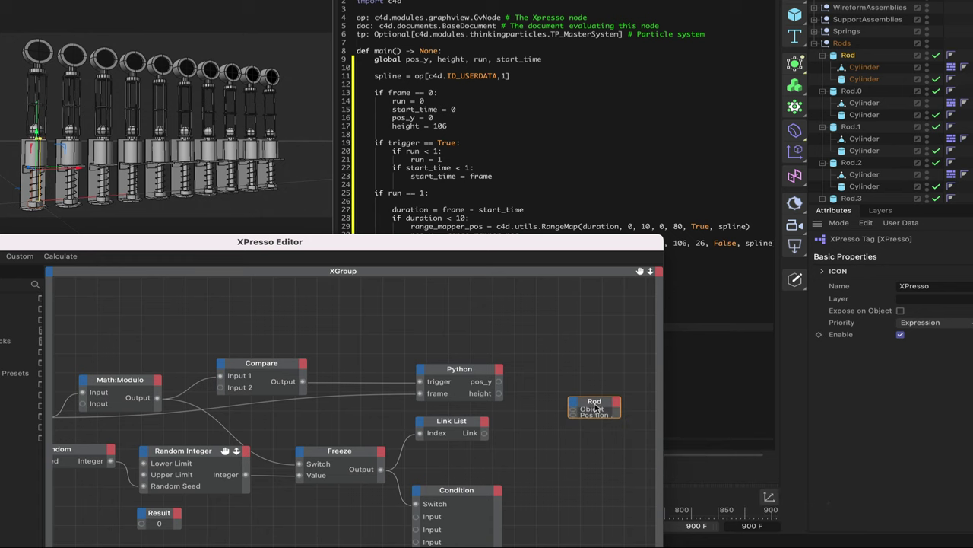
mouse_move(594, 408)
mouse_down()
mouse_move(601, 427)
mouse_move(600, 391)
mouse_up()
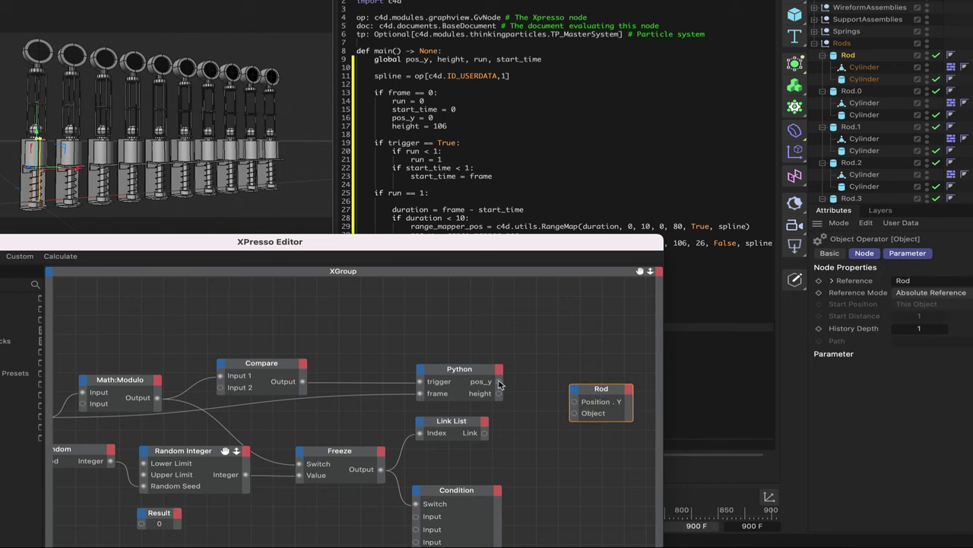
Wire Python's pos_y to Rod's Position . Y and the Link List's Link to Rod's Object
drag(499, 384, 578, 403)
drag(485, 433, 574, 413)
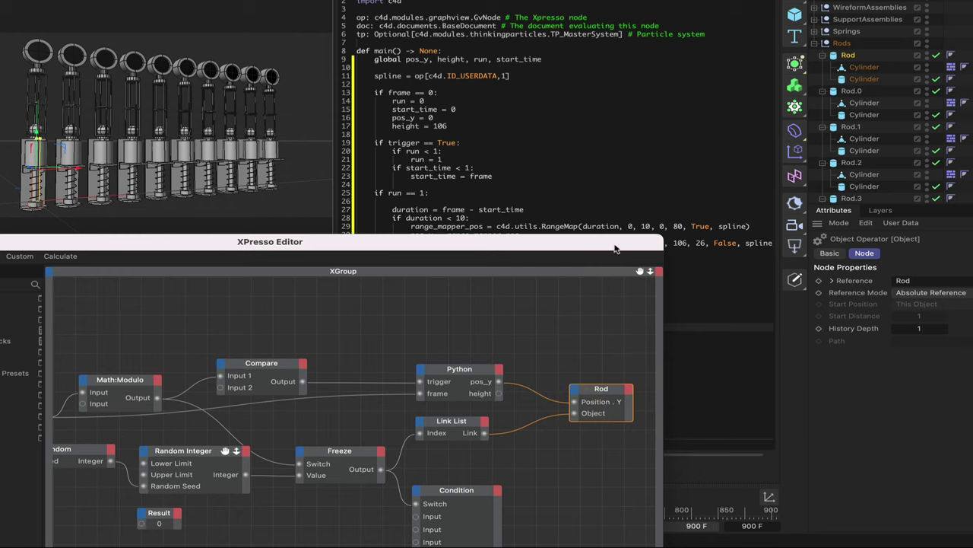
drag(616, 248, 517, 540)
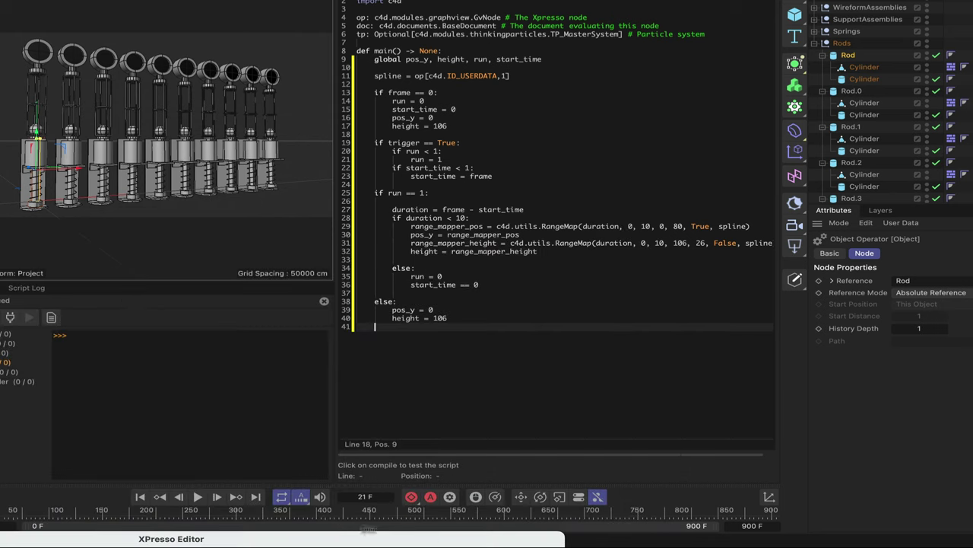
Play the animation to test the script, replaying from the start and stopping at frame 106
click(197, 496)
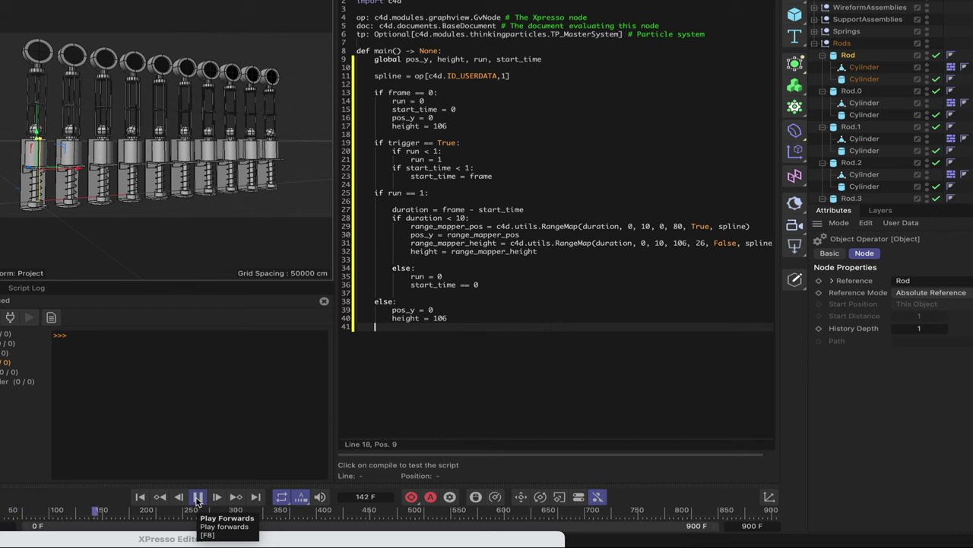
click(197, 497)
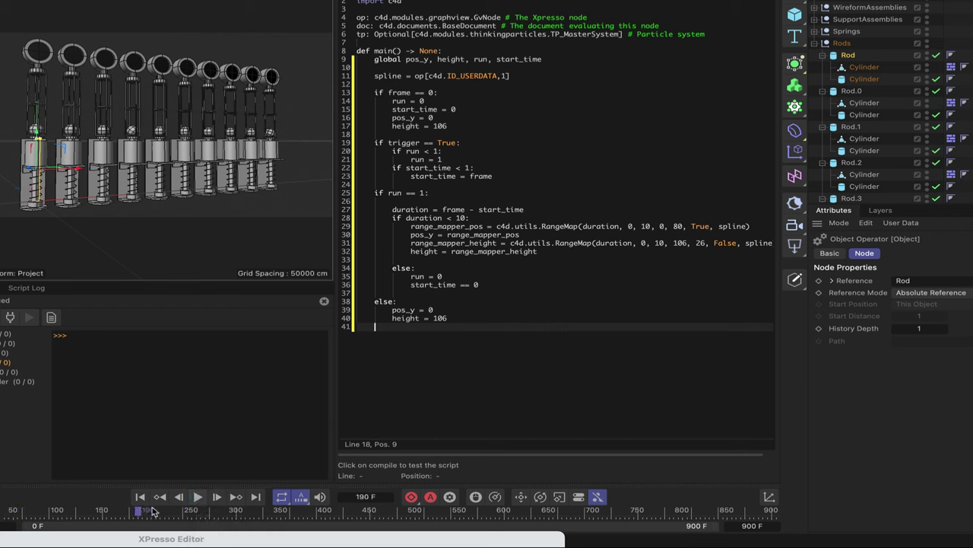
click(140, 496)
click(197, 497)
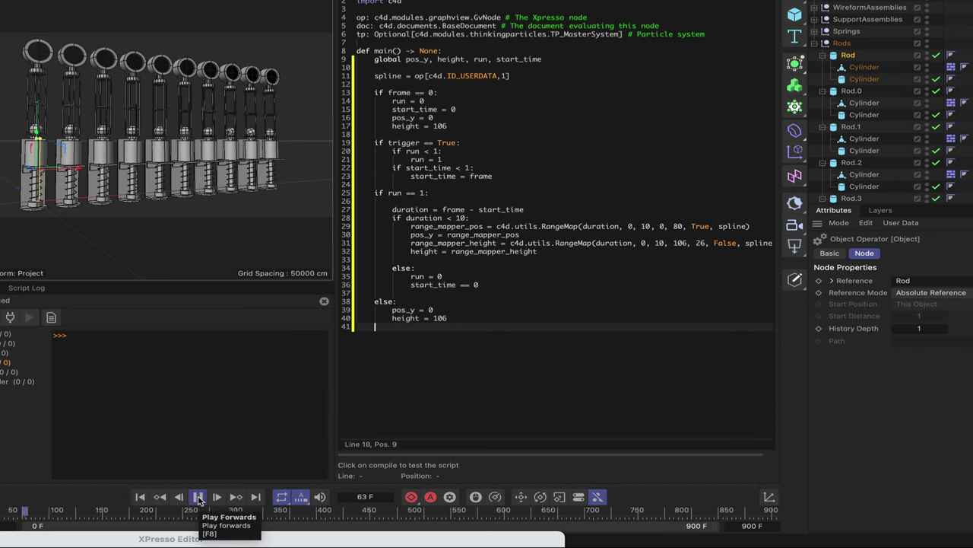
click(197, 497)
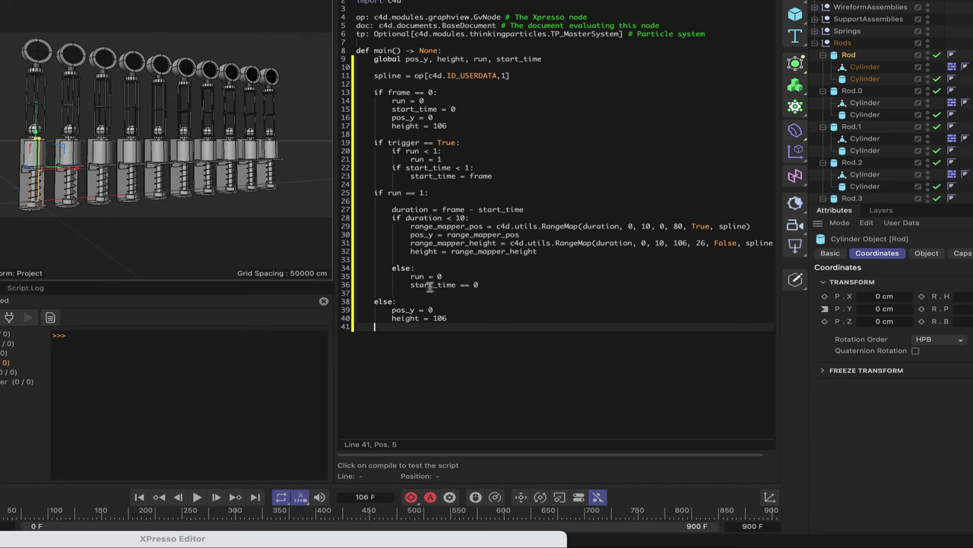
Replay from the first frame, stop at frame 249, and collapse the Rods group
click(461, 285)
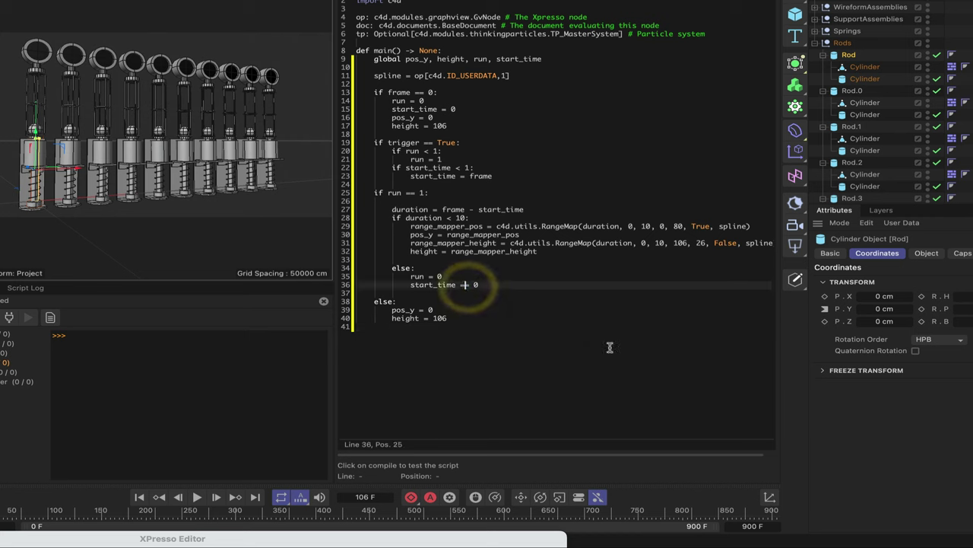
click(140, 496)
click(197, 496)
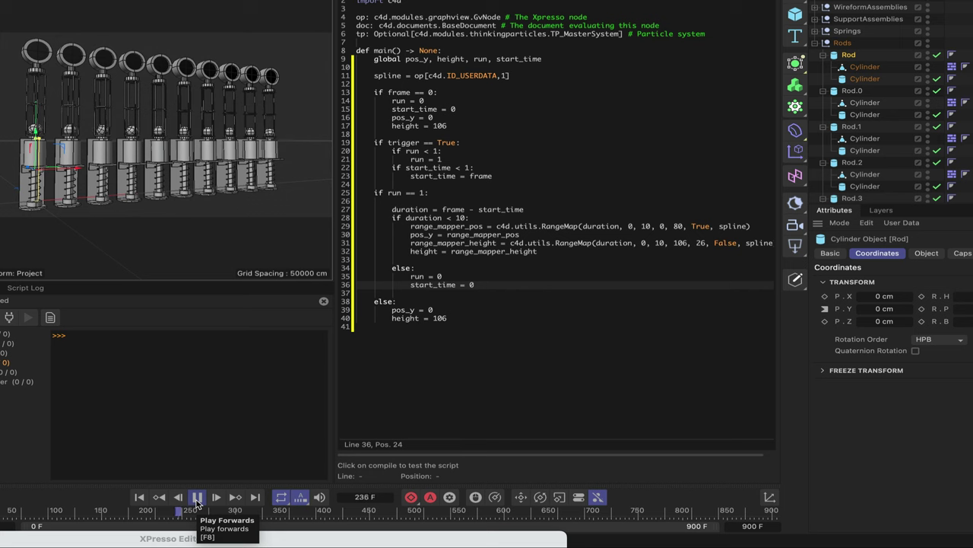
click(196, 497)
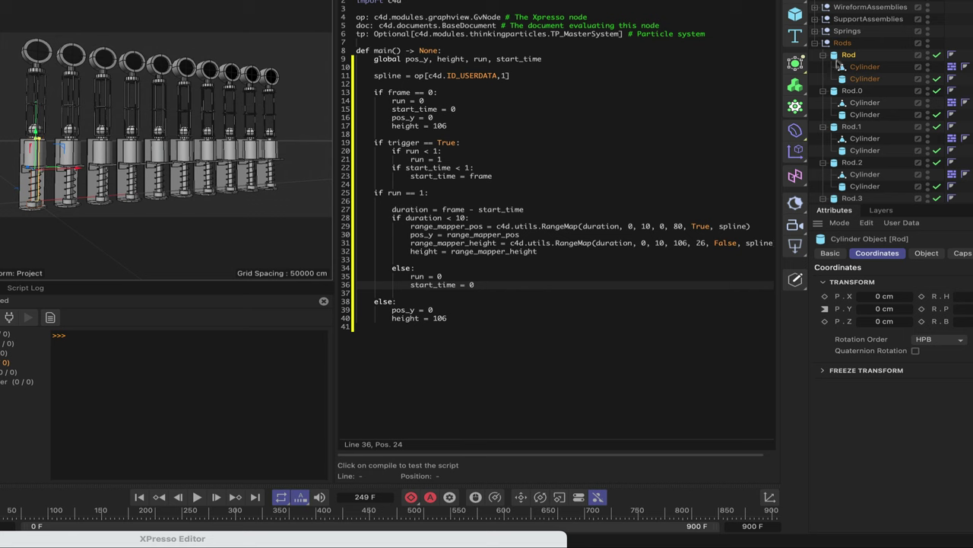
click(816, 44)
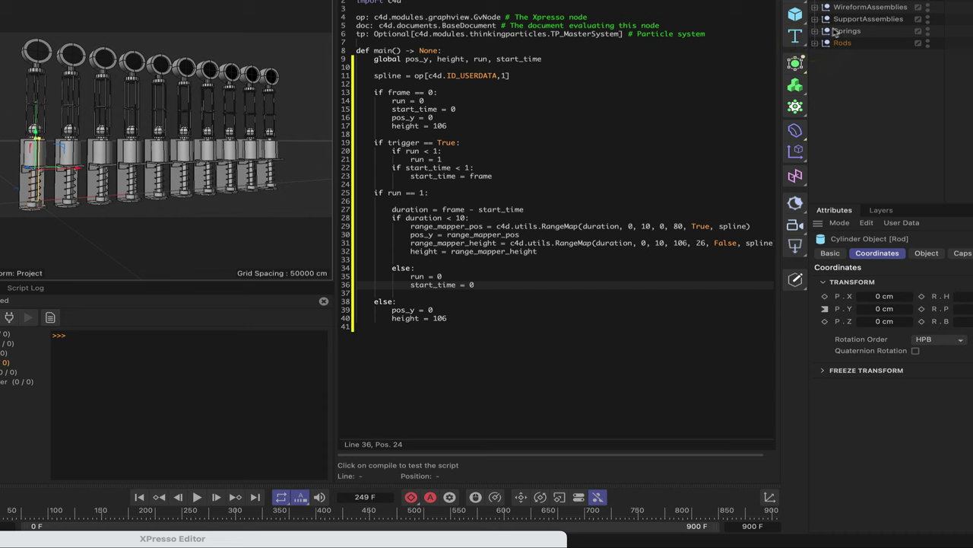
Expand the Springs group and bring the XPresso Editor up as a full window
click(827, 31)
click(816, 31)
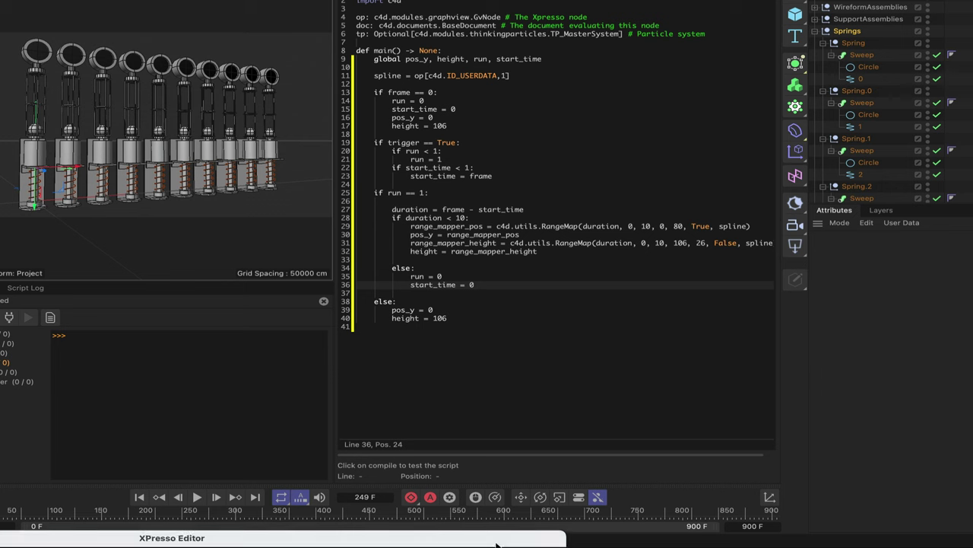
drag(498, 539, 514, 136)
Add an XPresso > General > Link List node and place it above the Python node
right_click(356, 198)
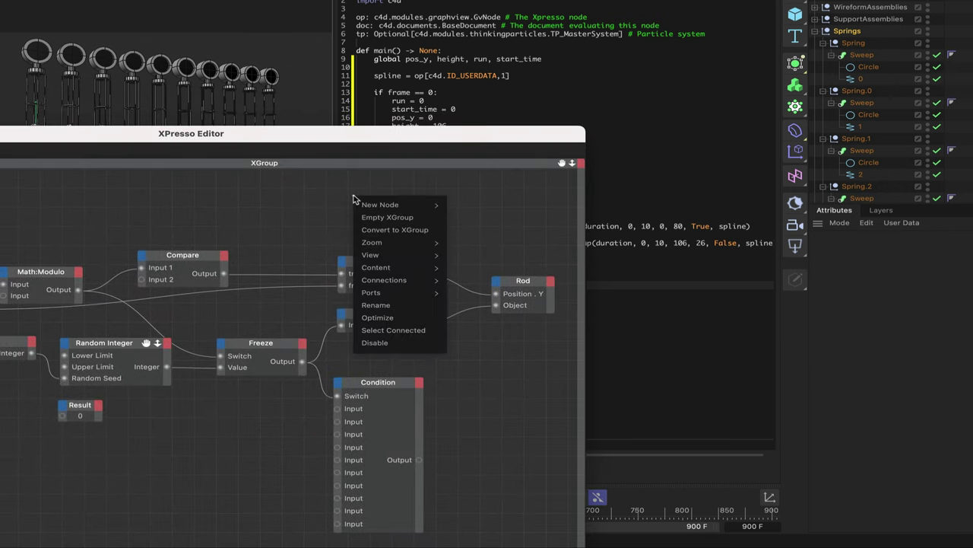
mouse_move(373, 204)
mouse_move(464, 206)
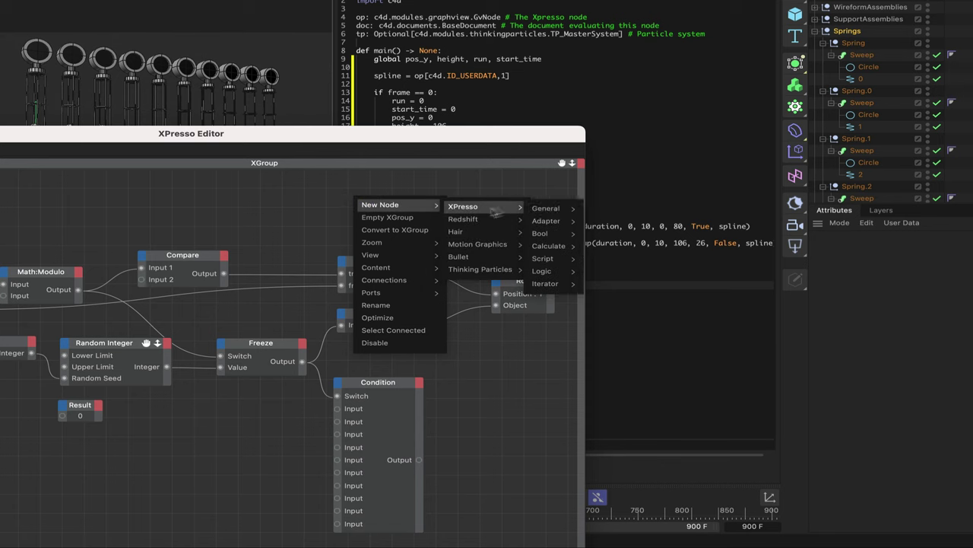
mouse_move(546, 207)
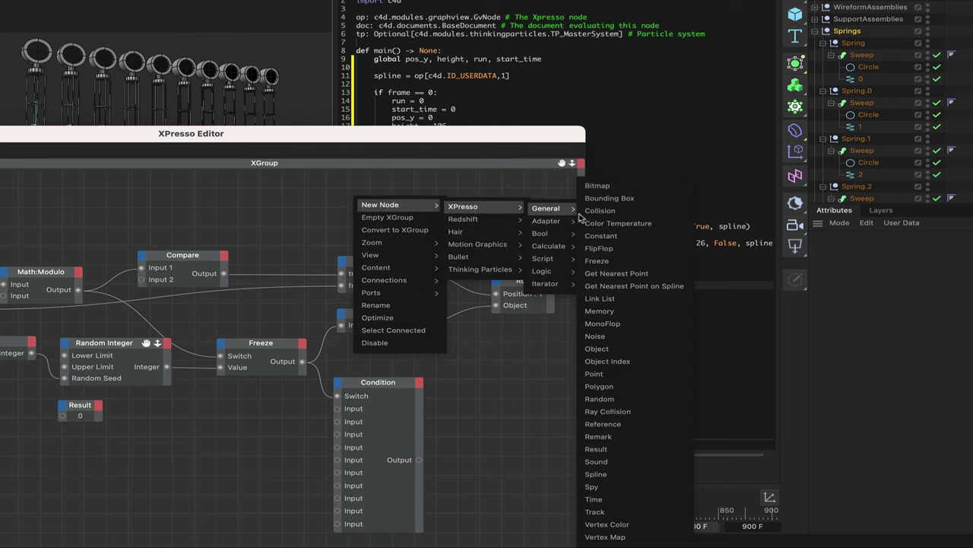
click(620, 298)
drag(355, 193, 381, 220)
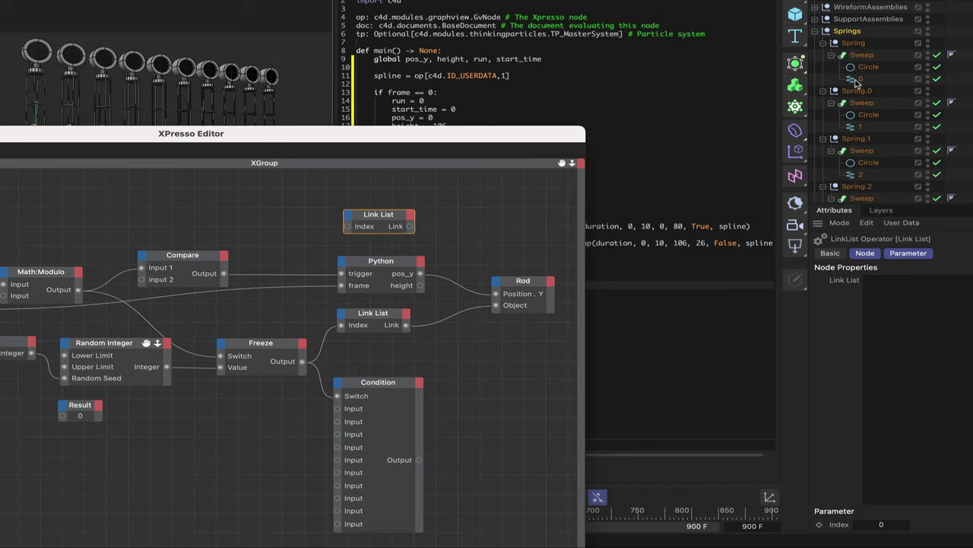
Multi-select helixes 0 through 9 in the Object Manager
click(857, 79)
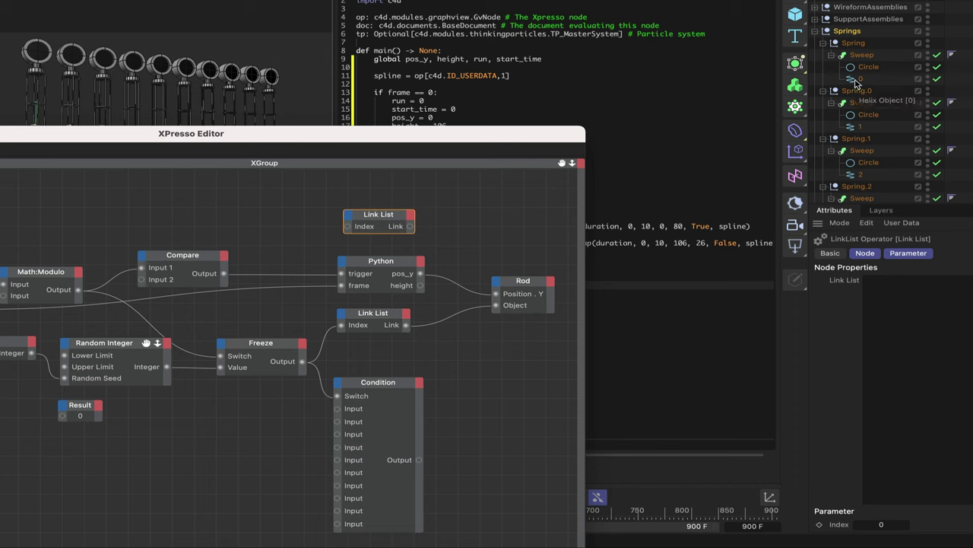
ctrl+click(857, 128)
ctrl+click(860, 175)
scroll(903, 107, down, 5)
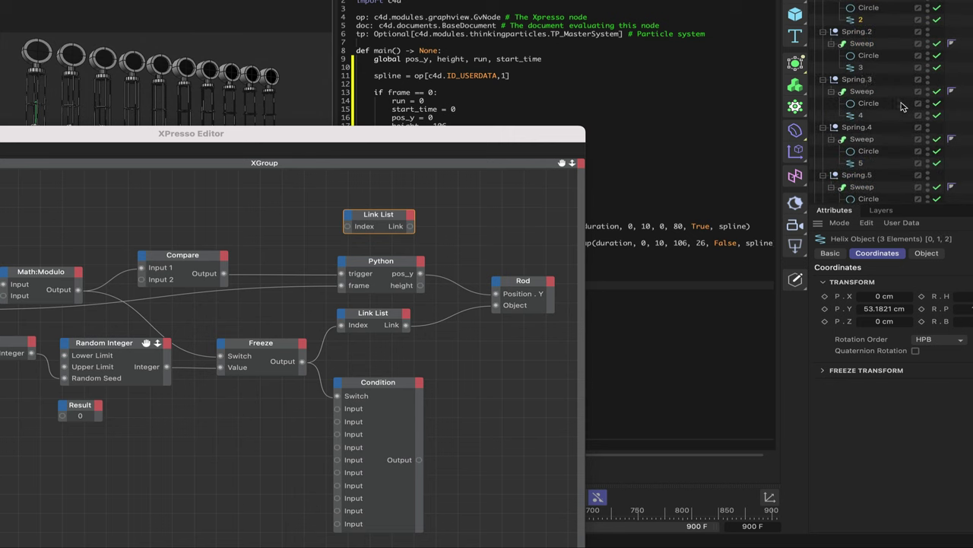
ctrl+click(860, 67)
ctrl+click(860, 115)
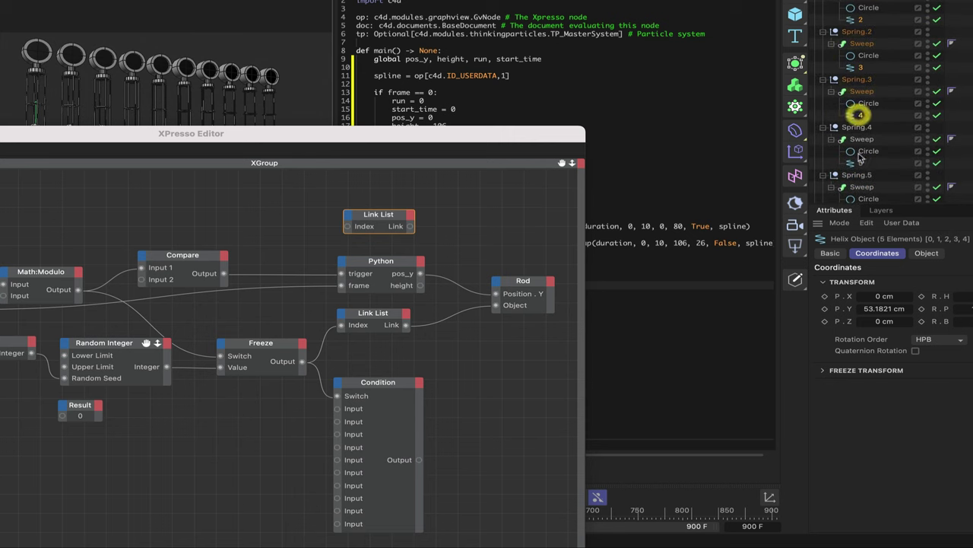
ctrl+click(860, 163)
scroll(860, 153, down, 5)
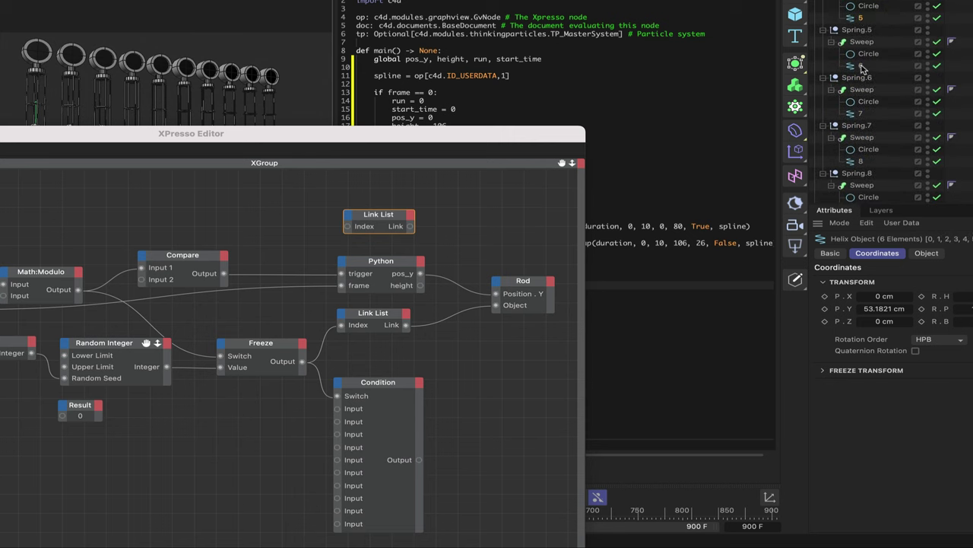
ctrl+click(861, 65)
ctrl+click(860, 113)
ctrl+click(860, 162)
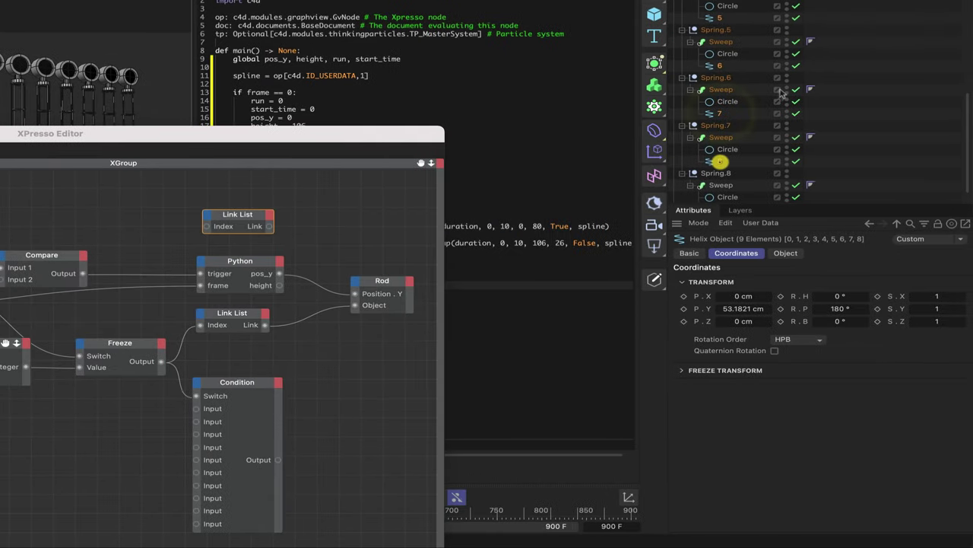
scroll(719, 161, down, 1)
ctrl+click(719, 184)
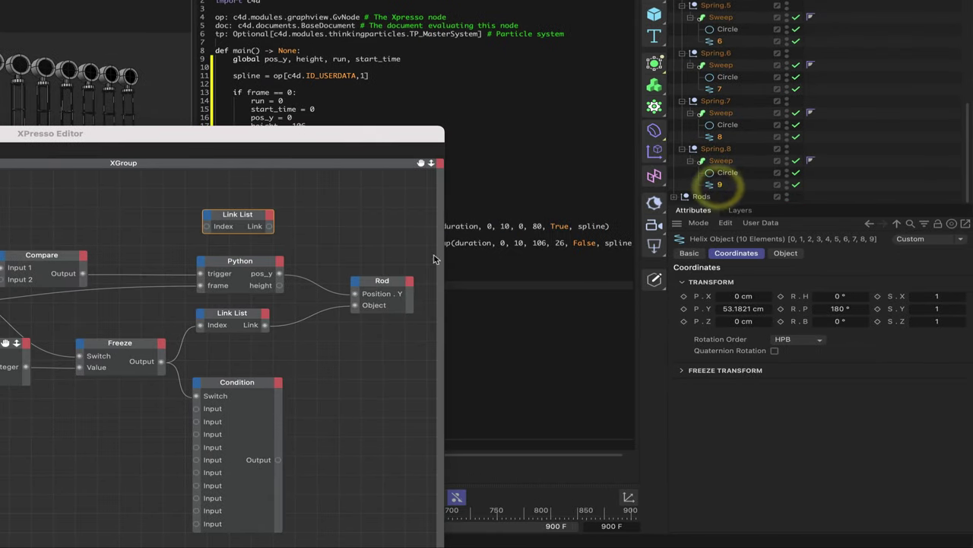
Load helixes 0–9 into the new Link List node with the pick tool
click(255, 219)
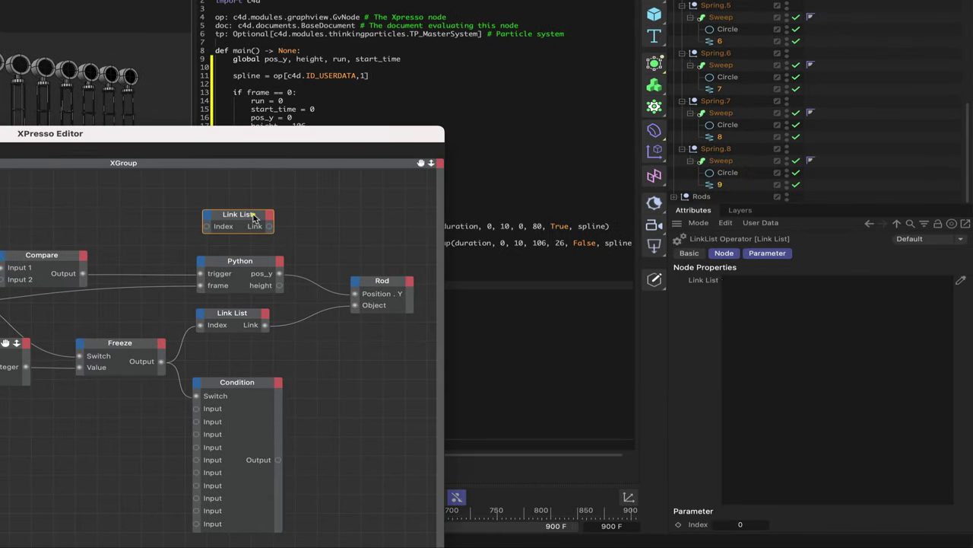
click(960, 282)
click(721, 185)
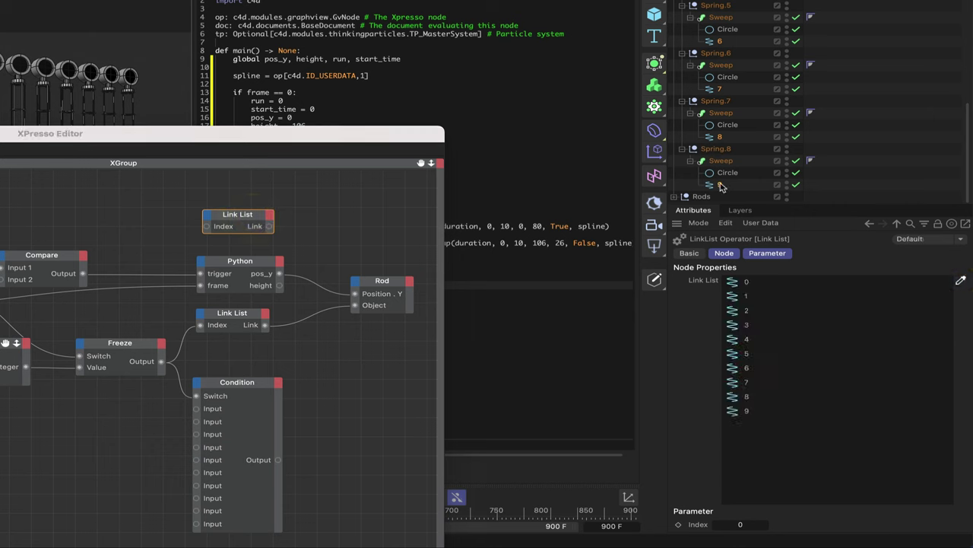
click(960, 281)
Wire Freeze's Output into the new Link List's Index and move it below the other Link List
drag(161, 367, 206, 228)
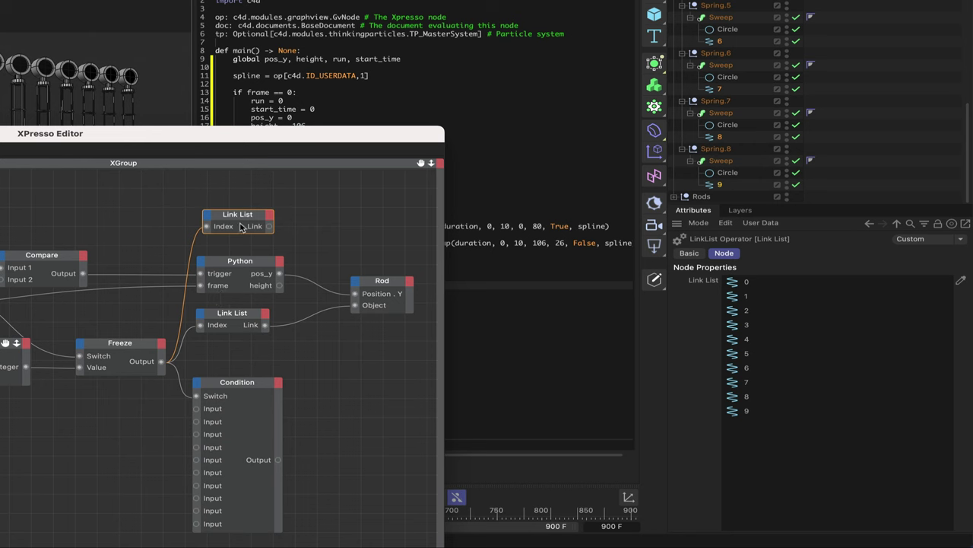
drag(242, 221, 238, 356)
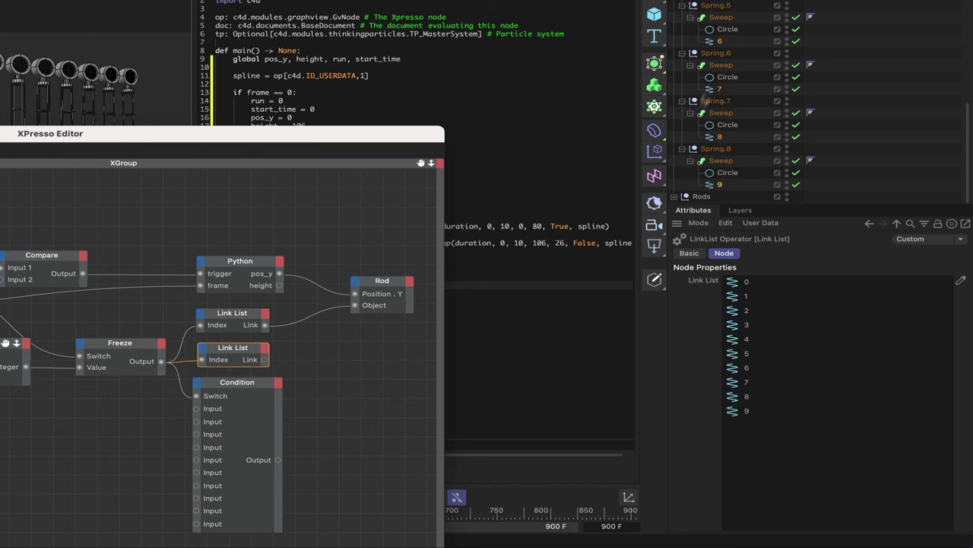
scroll(765, 55, up, 5)
Add a helix 0 node and feed its Object input from the new Link List's Link
click(719, 78)
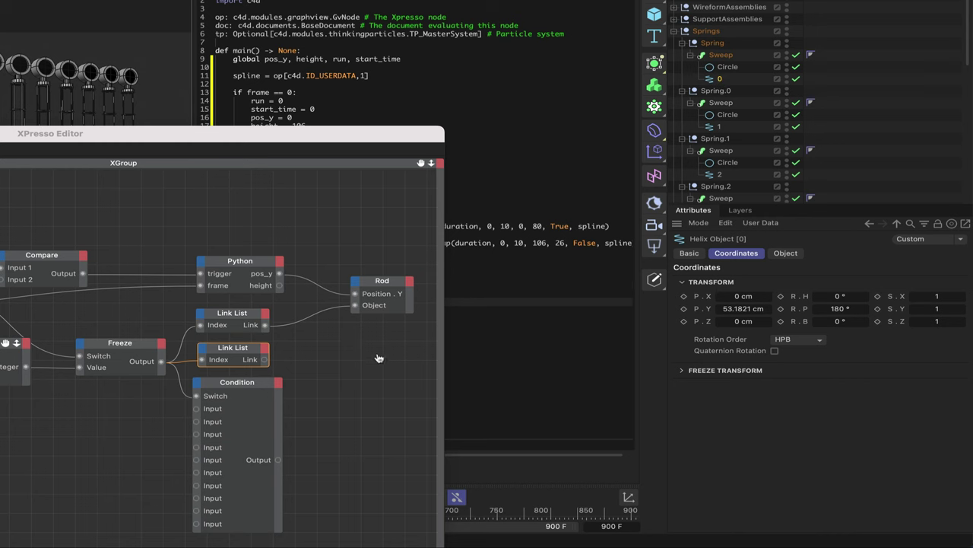
drag(379, 358, 380, 352)
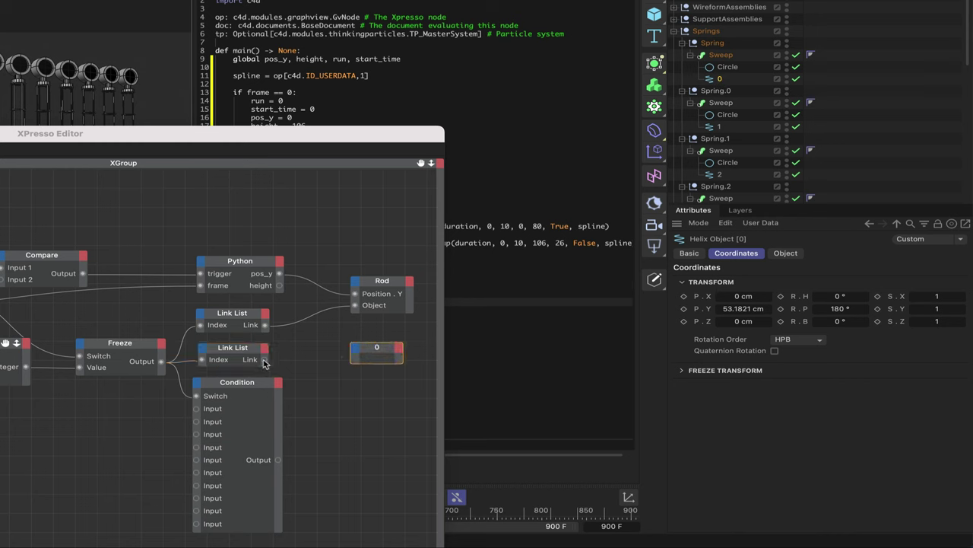
drag(265, 361, 354, 351)
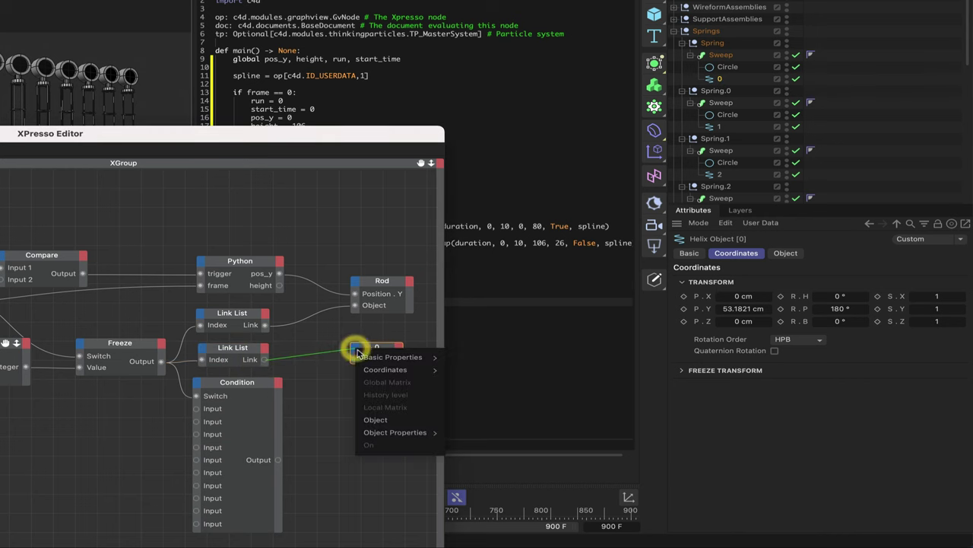
click(376, 420)
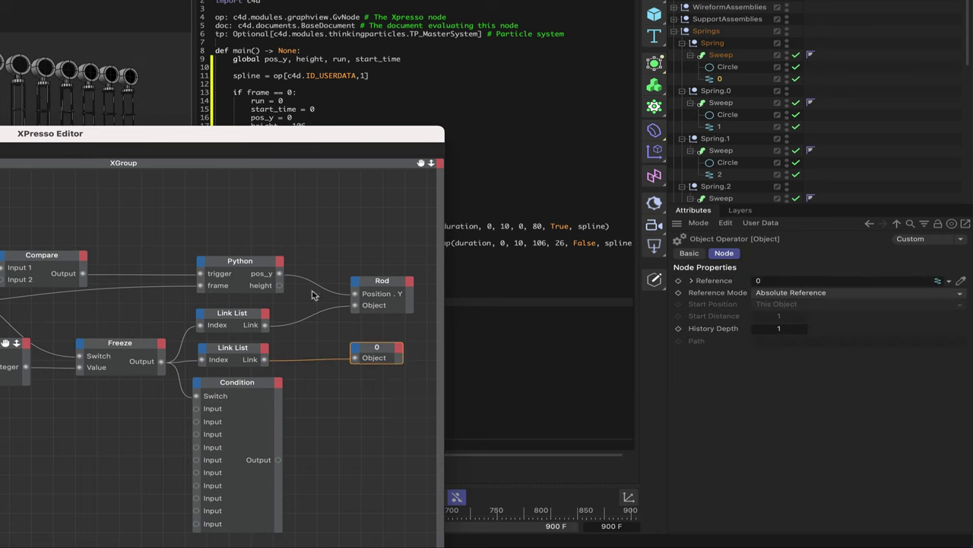
Wire Python's height output into the helix 0 node's Height input
drag(280, 285, 353, 352)
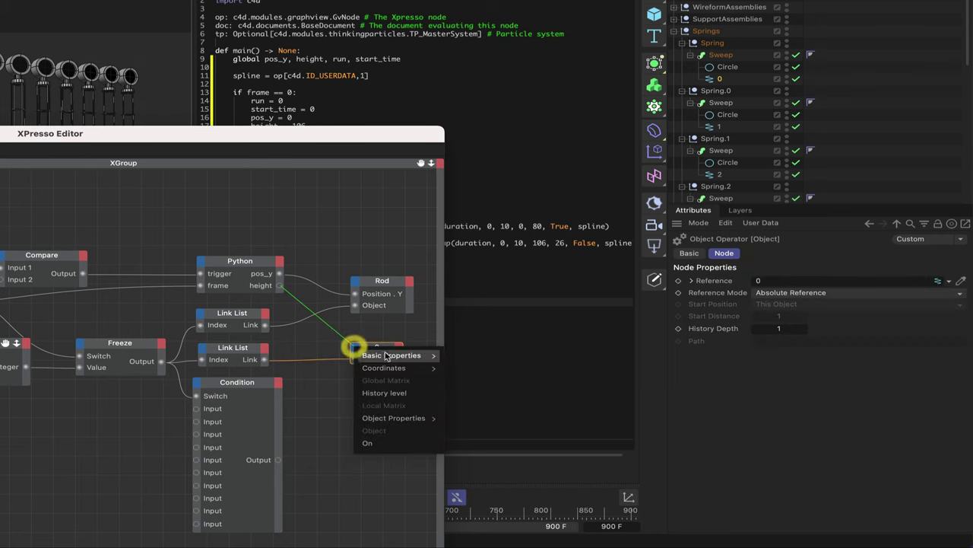
mouse_move(403, 418)
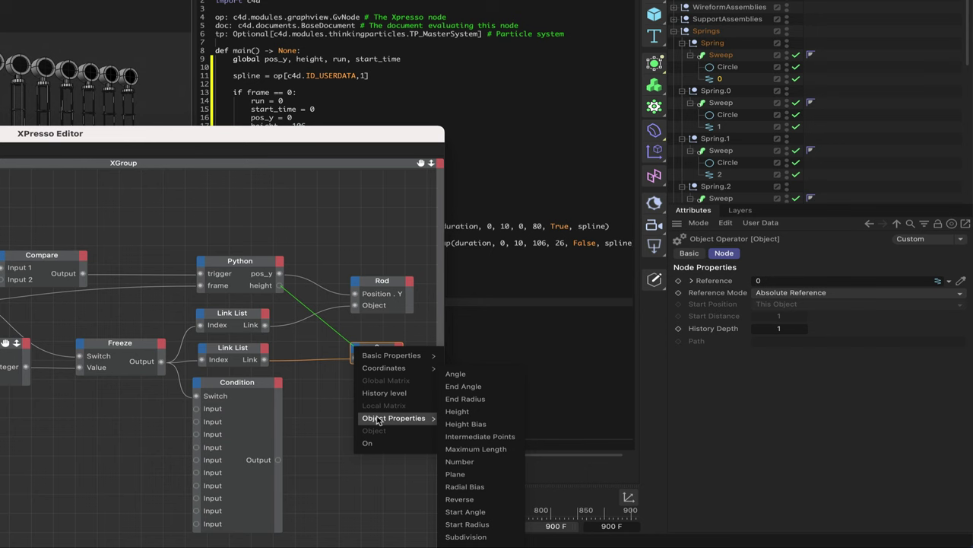
click(457, 412)
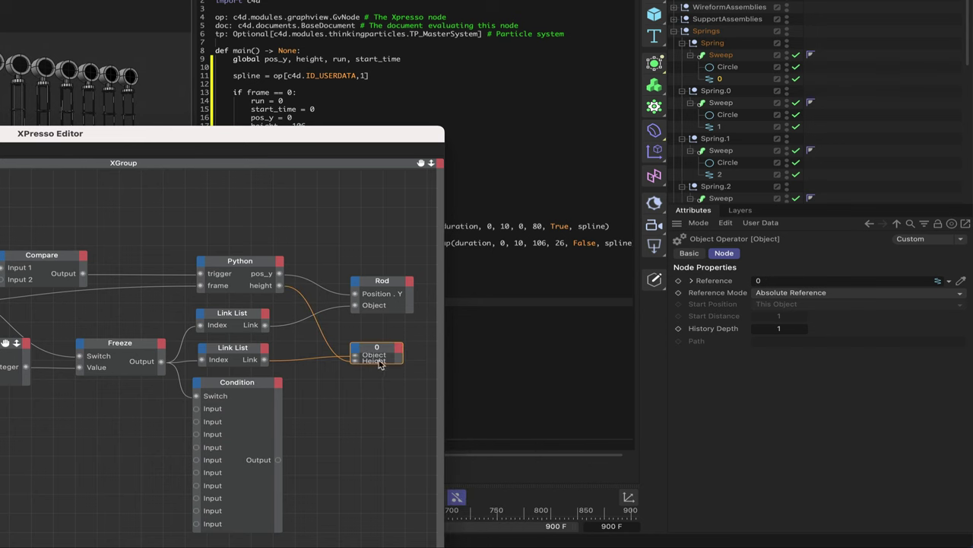
drag(387, 350, 382, 342)
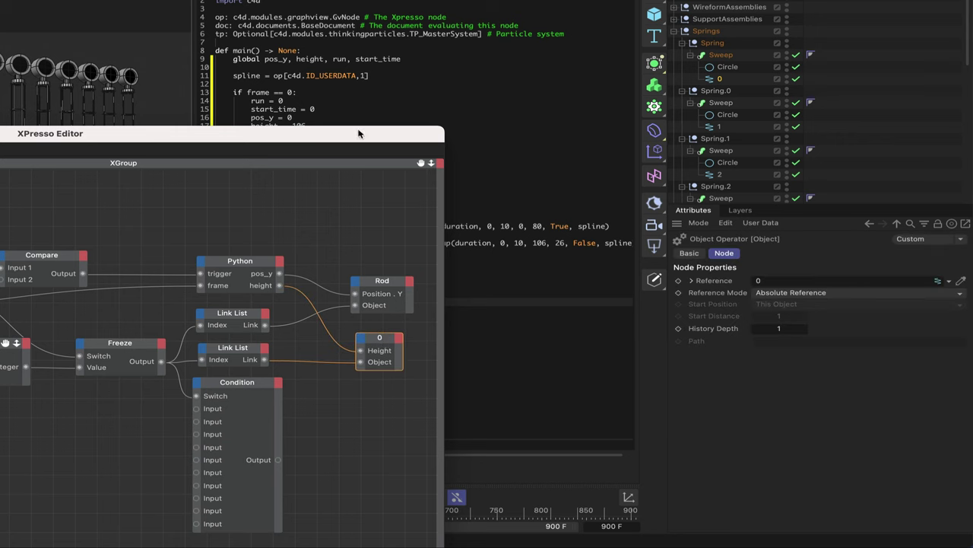
drag(358, 134, 137, 532)
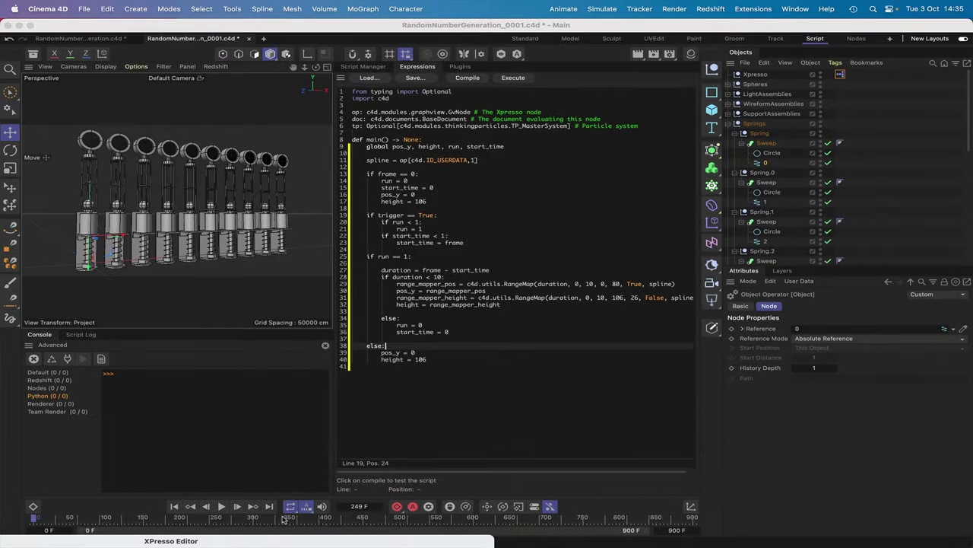
Play the animation from the first frame and pause it at frame 576
click(174, 507)
click(221, 506)
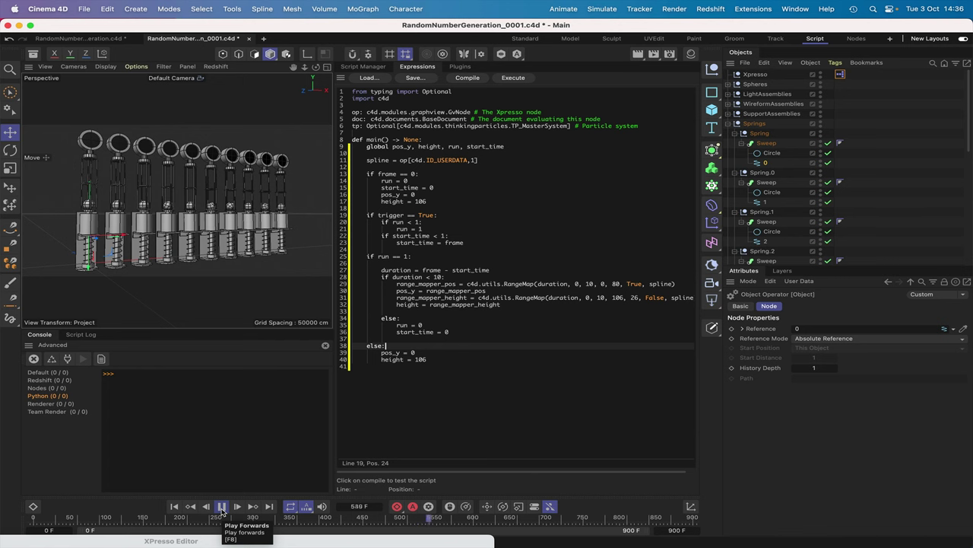
click(222, 508)
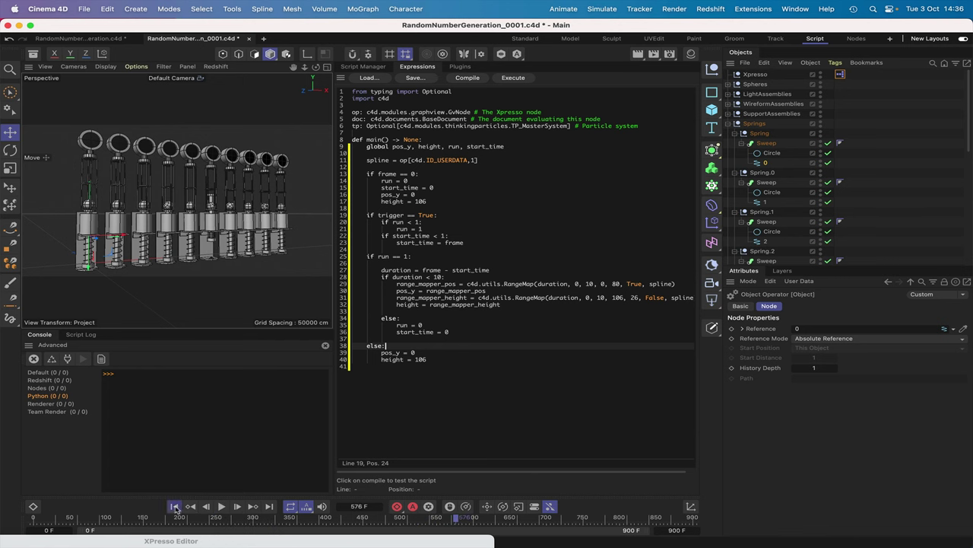
Restore the XPresso Editor and drag the Condition node lower, beneath the two Link List nodes
click(316, 545)
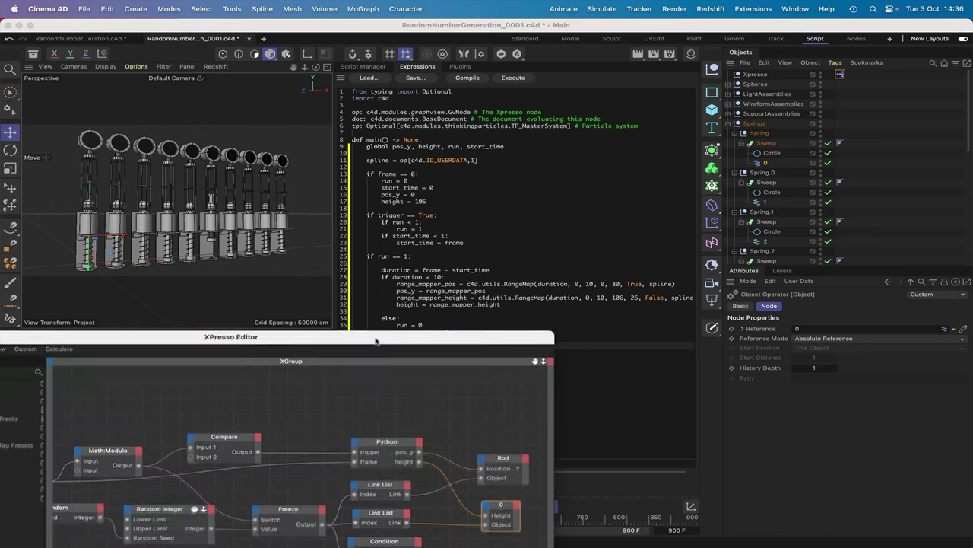
drag(377, 340, 385, 280)
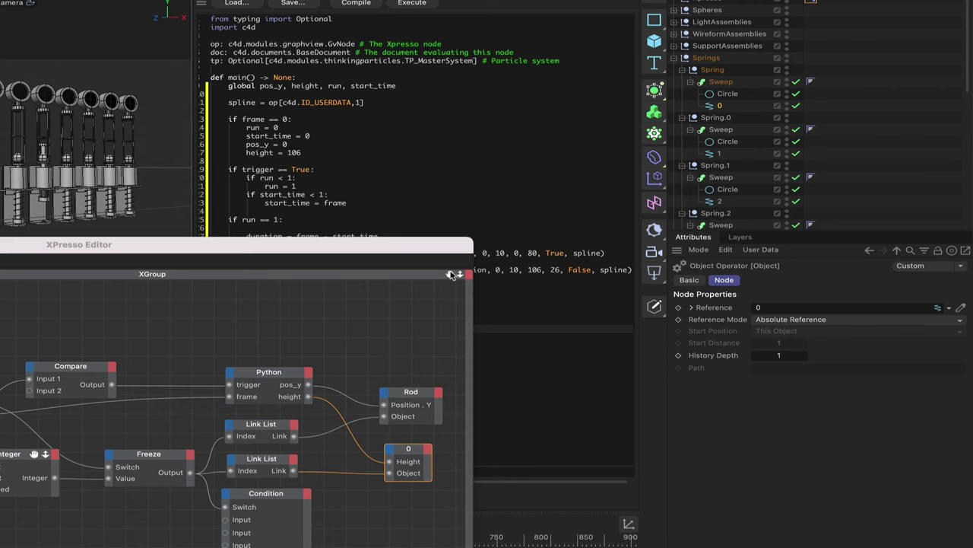
drag(453, 273, 380, 275)
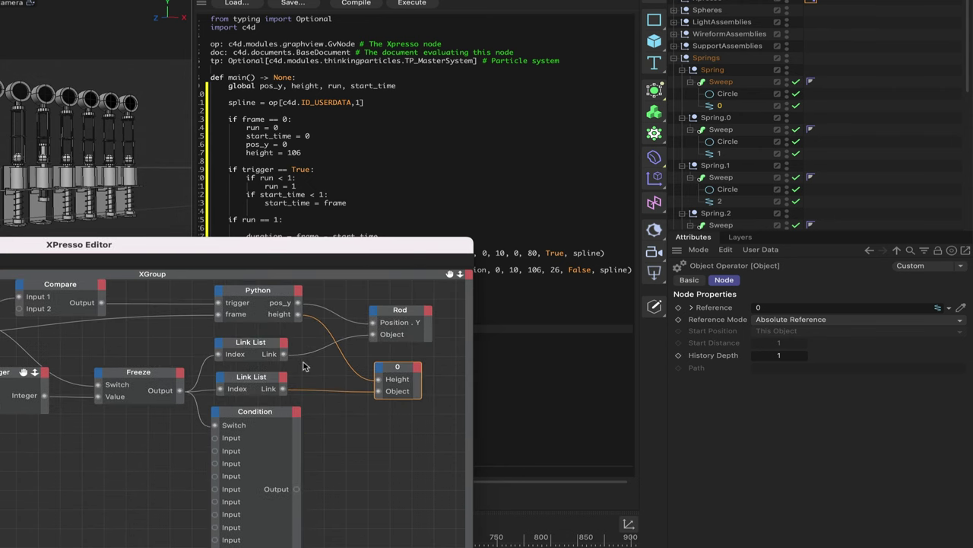
drag(280, 419, 284, 502)
click(284, 503)
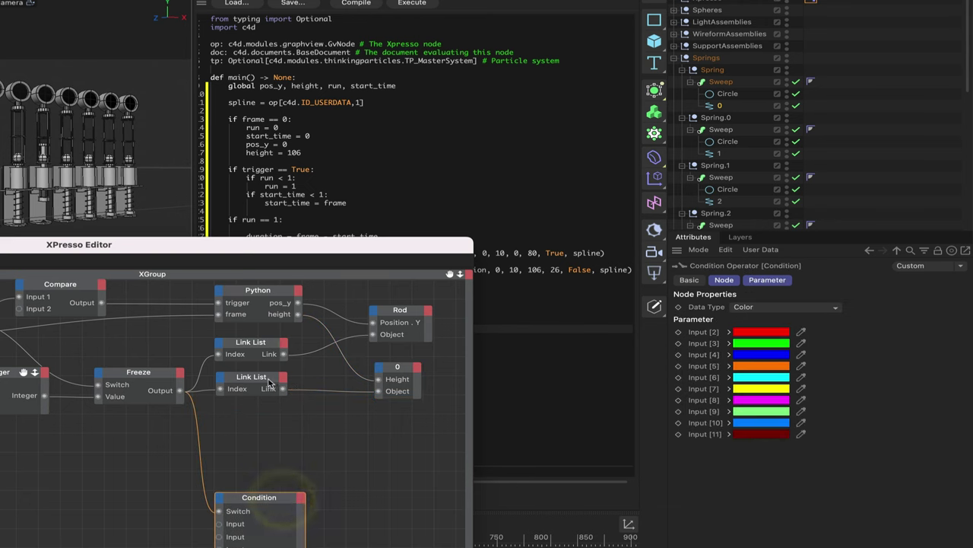
click(264, 380)
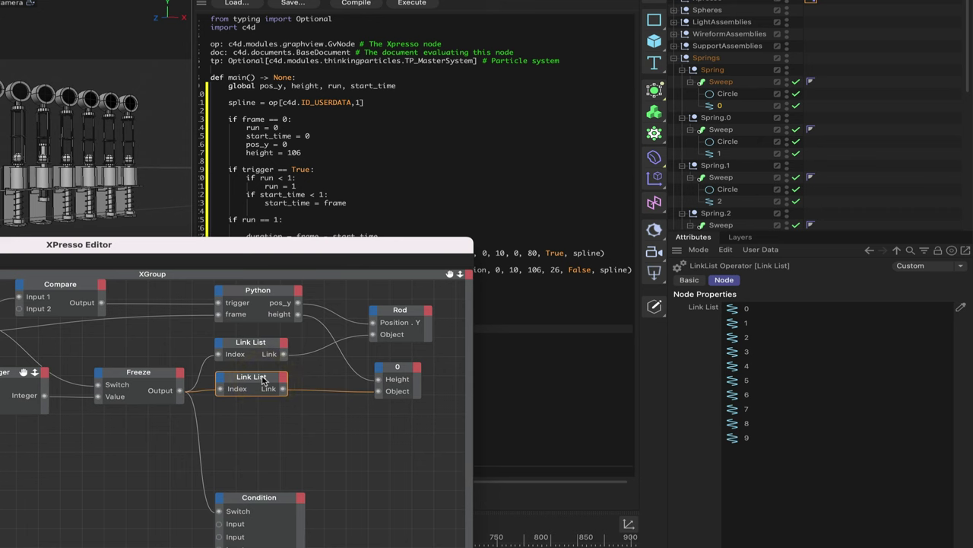
Duplicate the Link List node twice and wire Freeze's Output into the lowest one's Index
ctrl+drag(264, 381, 255, 453)
drag(268, 418, 258, 415)
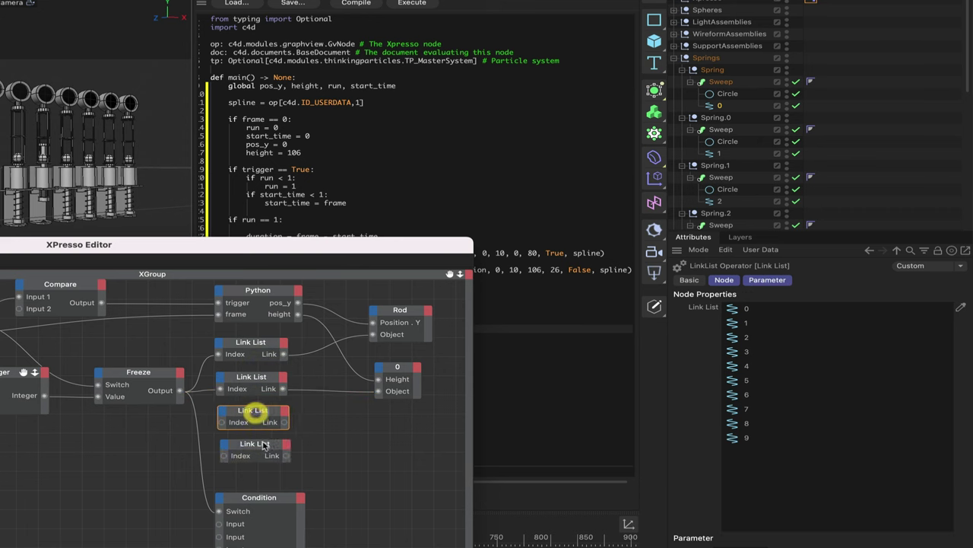
click(260, 445)
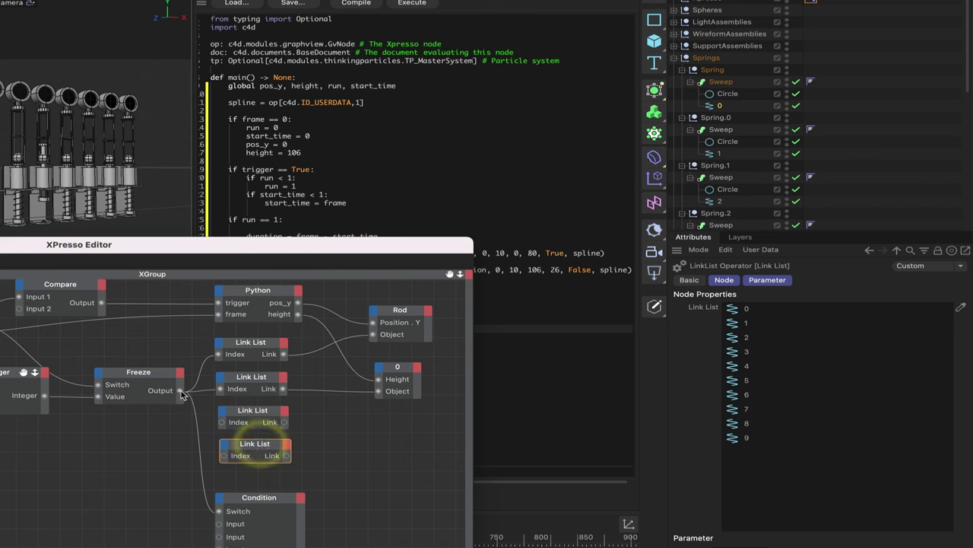
drag(223, 426, 224, 455)
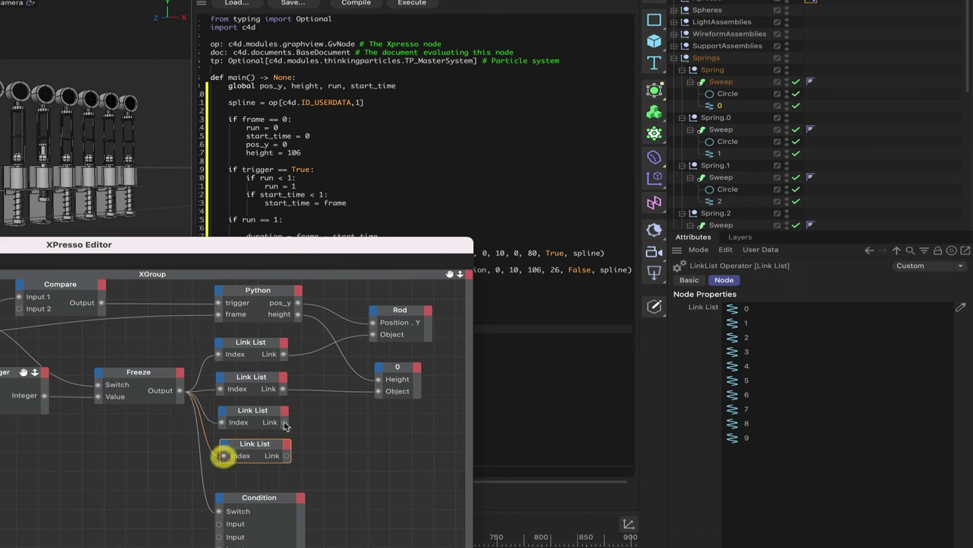
Delete all spring entries from the third Link List node's list
click(264, 408)
drag(826, 455, 727, 293)
key(Delete)
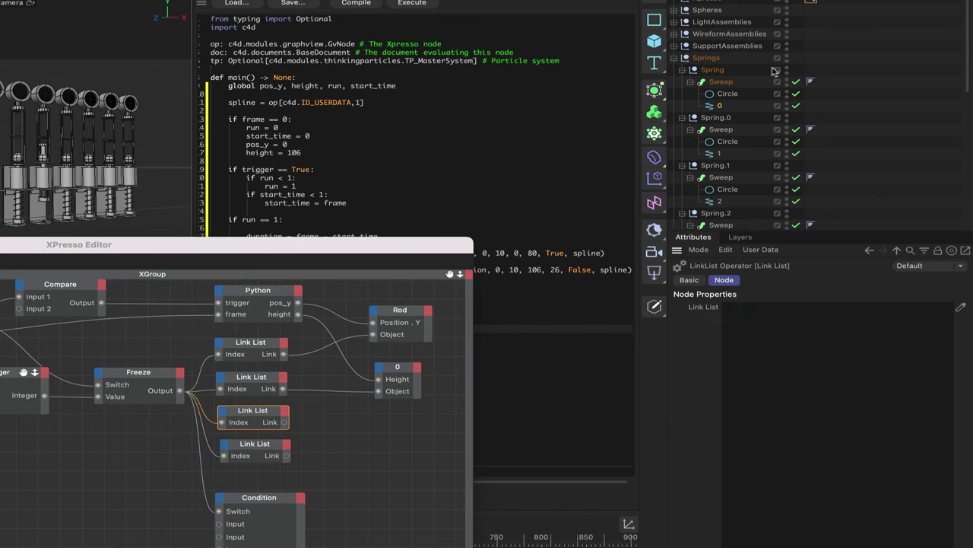
Fill the third Link List node with the ten spheres
click(675, 58)
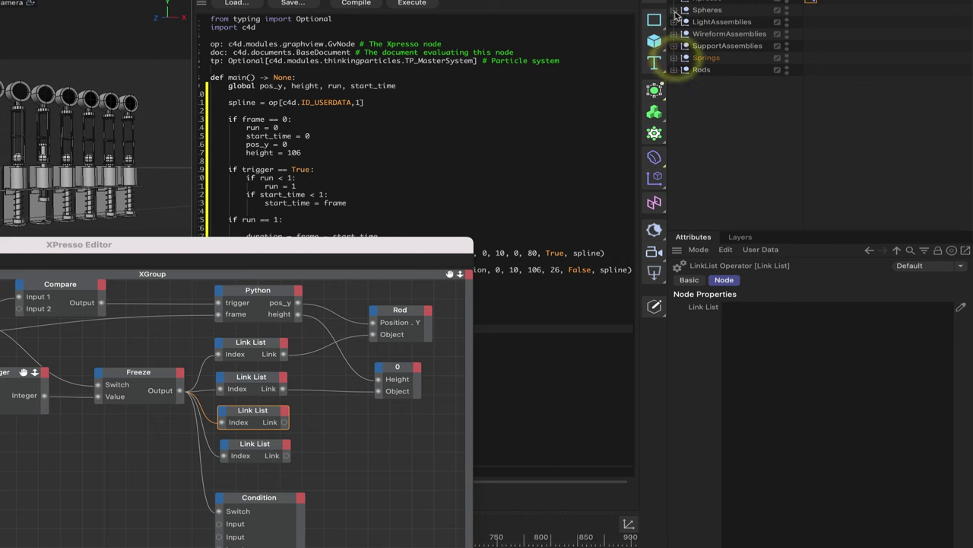
click(674, 9)
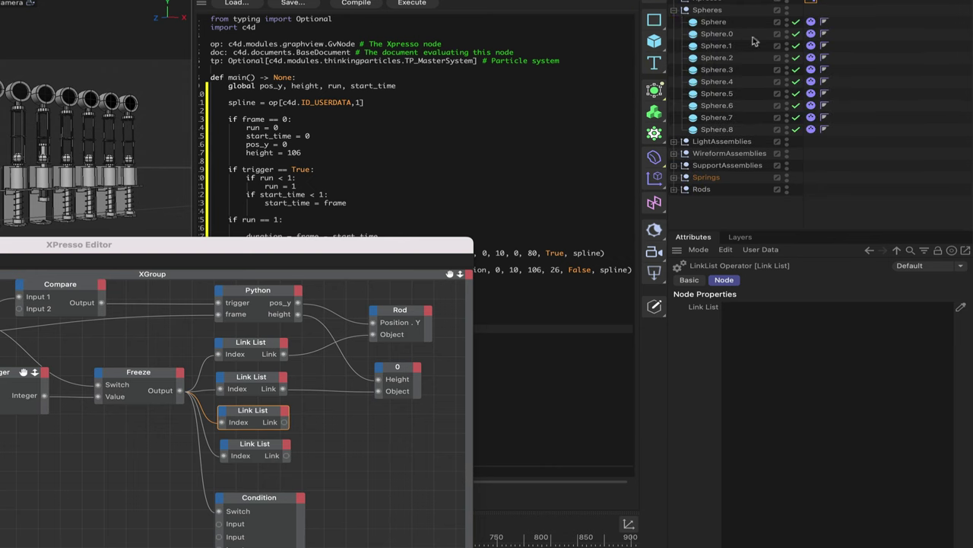
drag(752, 20, 716, 131)
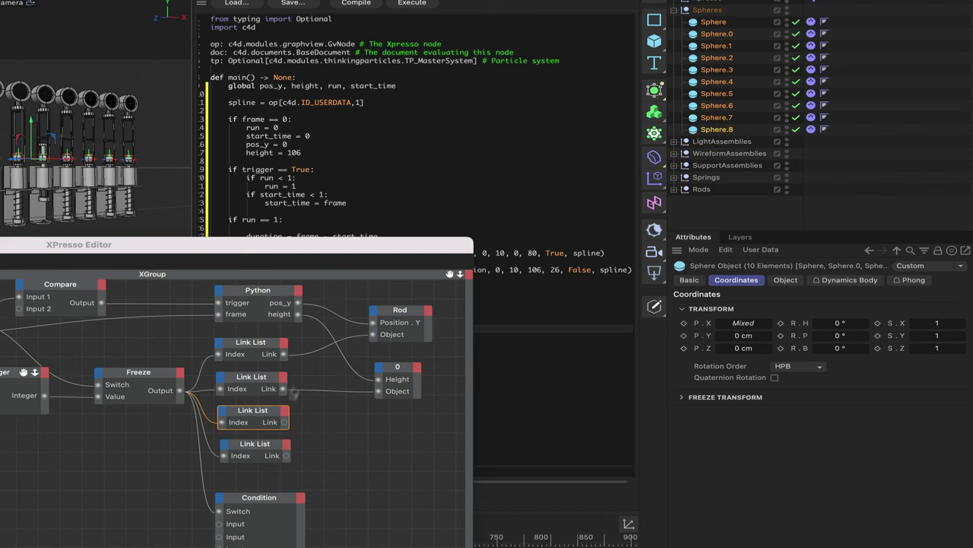
click(273, 412)
click(961, 306)
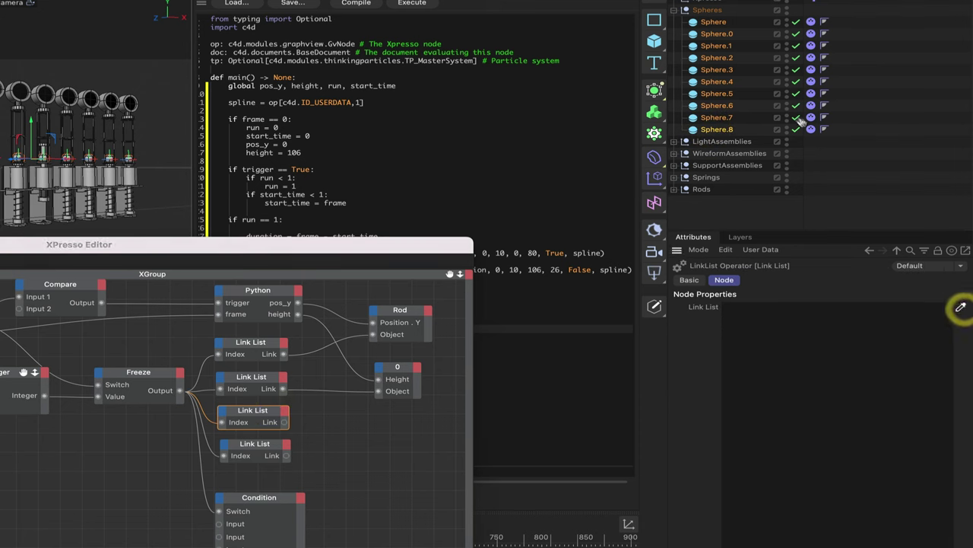
drag(801, 120, 760, 358)
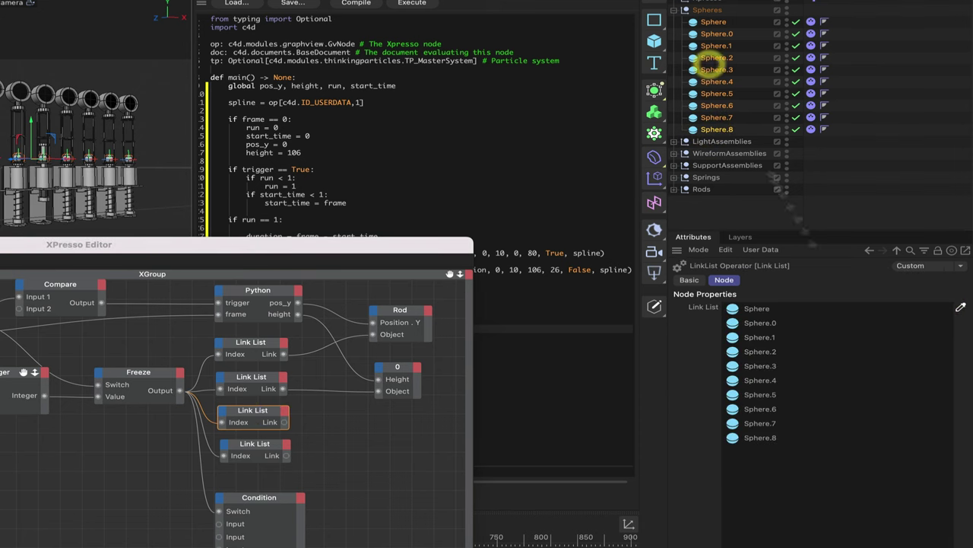
click(961, 307)
Expand LightAssemblies and multi-select LightBase0 through LightBase9
click(259, 449)
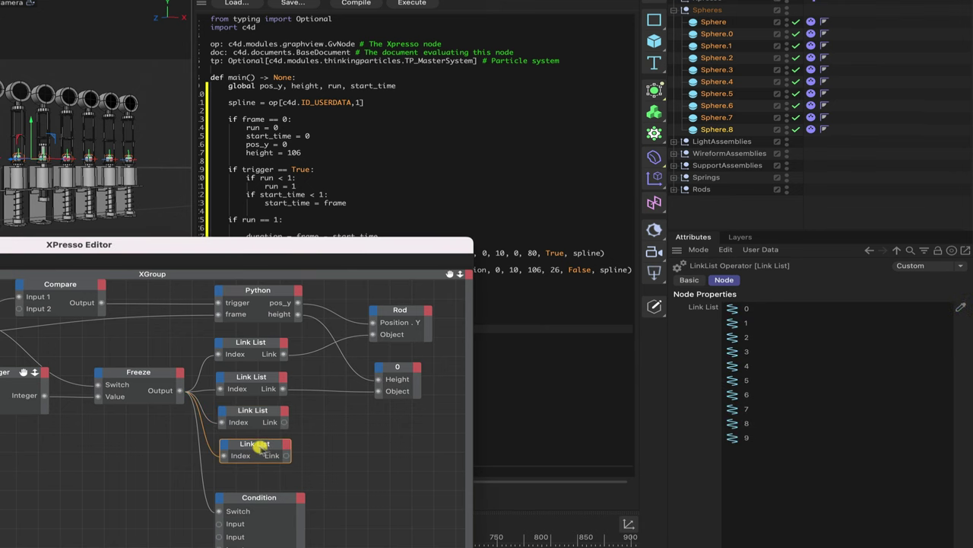
click(674, 10)
click(674, 21)
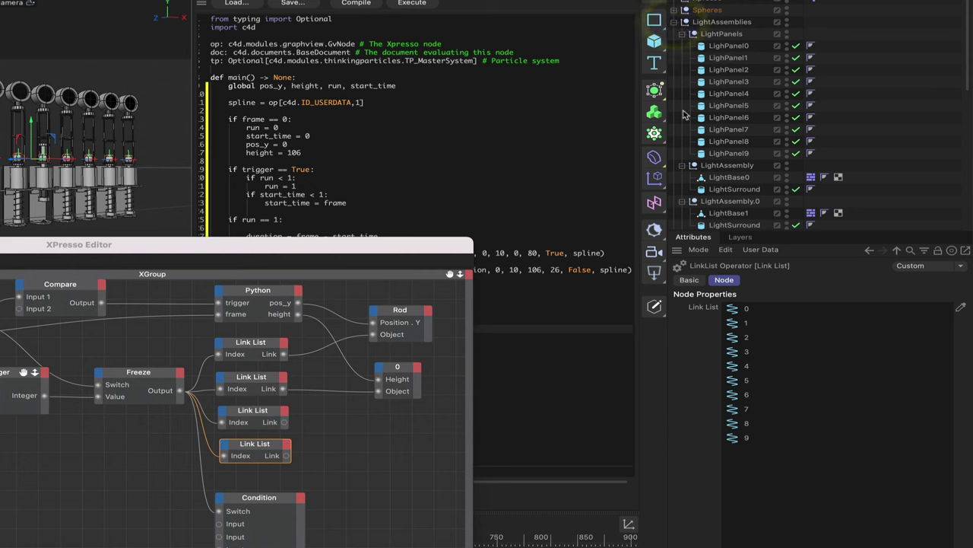
scroll(757, 179, down, 4)
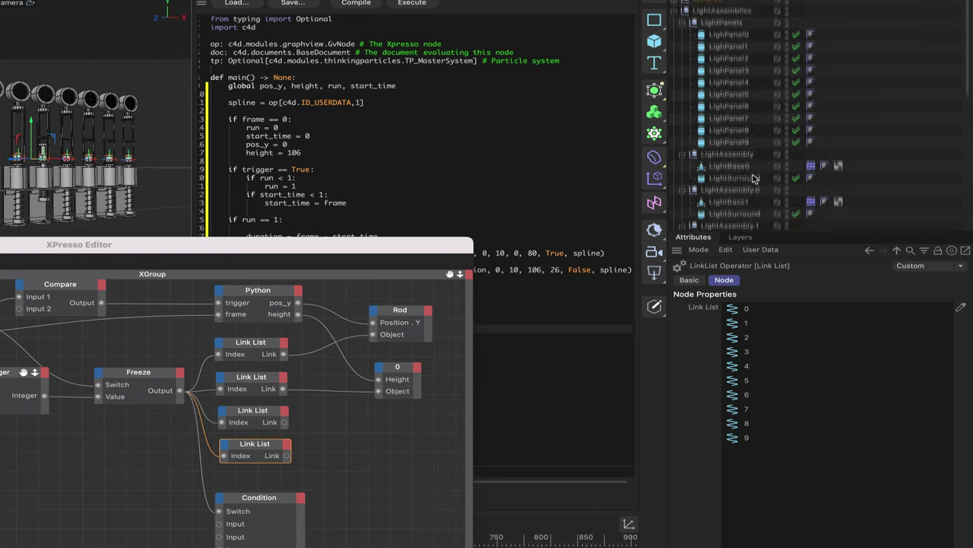
click(742, 107)
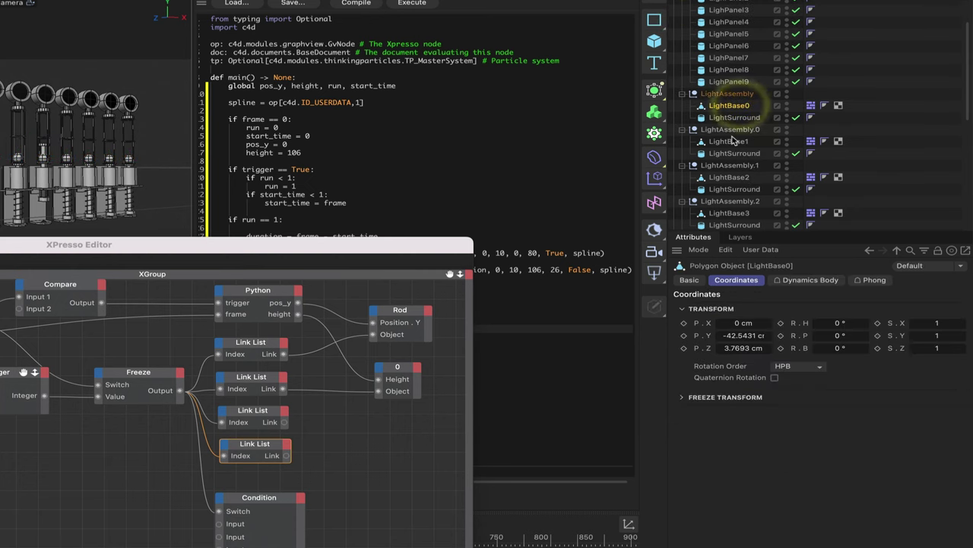
ctrl+click(730, 143)
scroll(732, 149, down, 1)
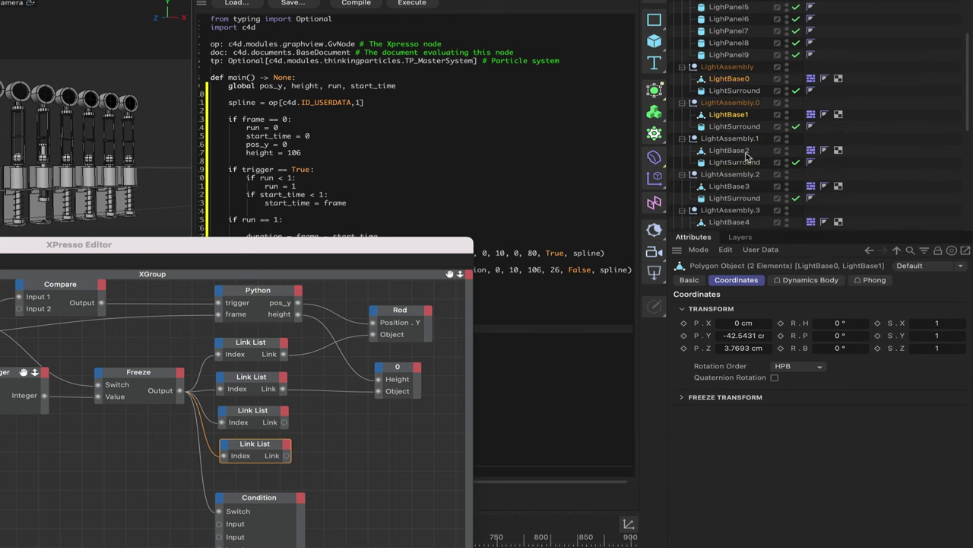
ctrl+click(731, 151)
ctrl+click(742, 188)
scroll(742, 190, down, 3)
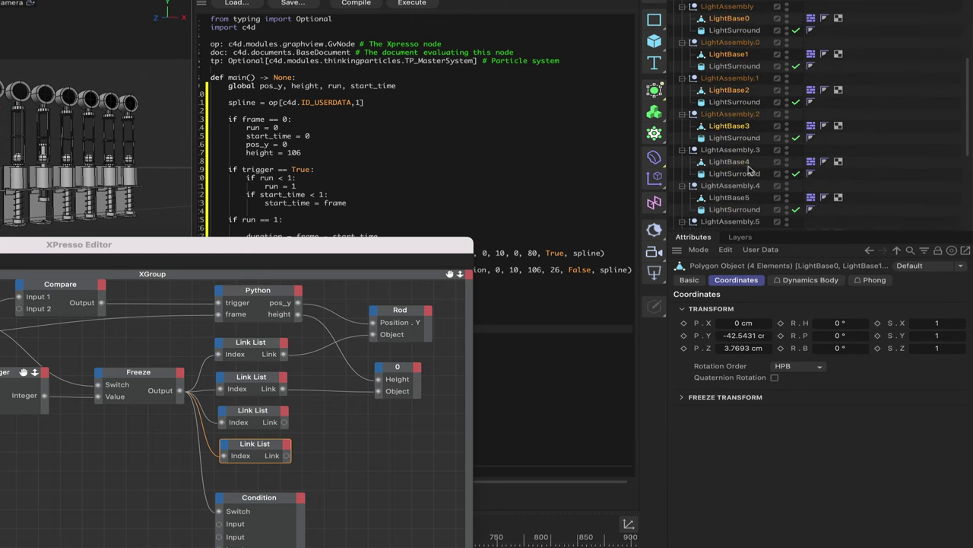
ctrl+click(739, 161)
ctrl+click(731, 197)
scroll(746, 191, down, 3)
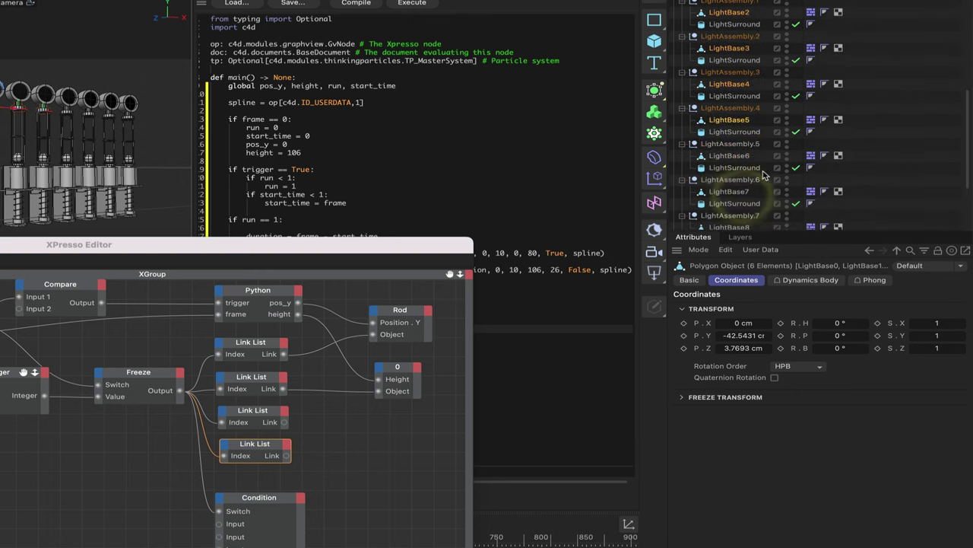
ctrl+click(744, 157)
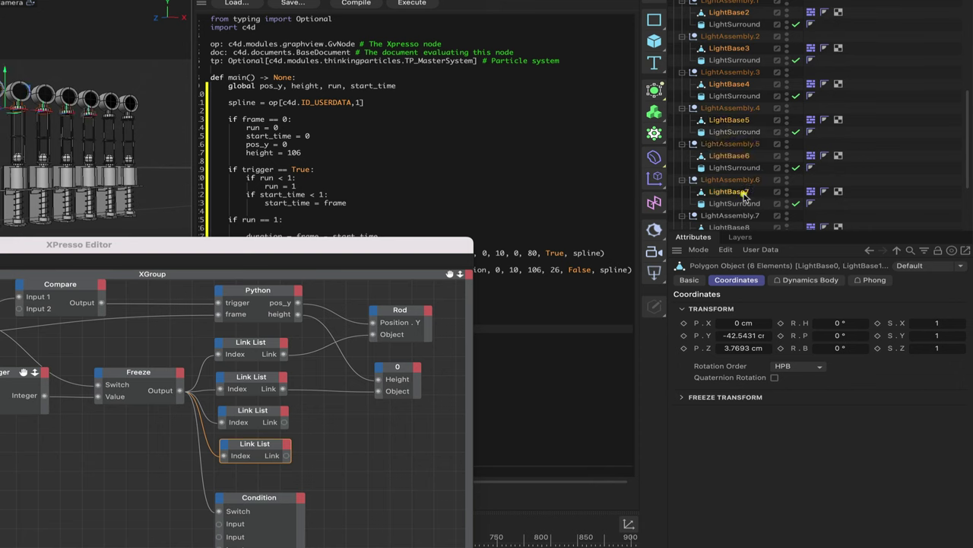
ctrl+click(739, 193)
scroll(745, 187, down, 3)
ctrl+click(741, 161)
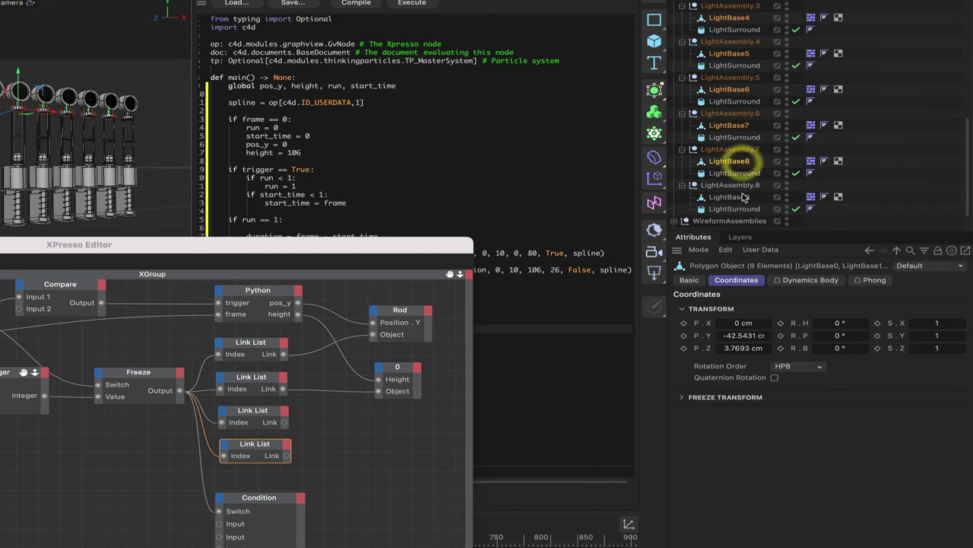
ctrl+click(738, 196)
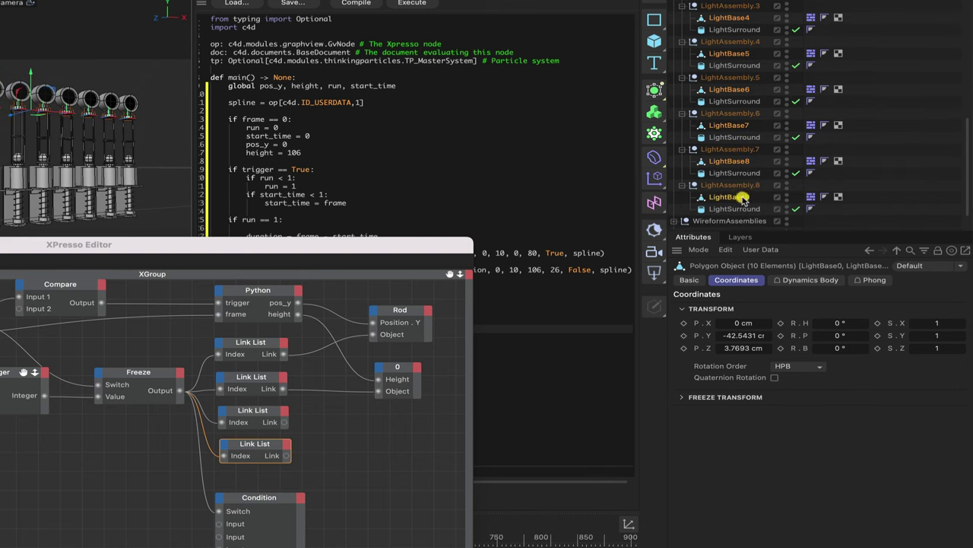
Replace the fourth Link List node's spline entries with LightBase0–LightBase9
click(259, 446)
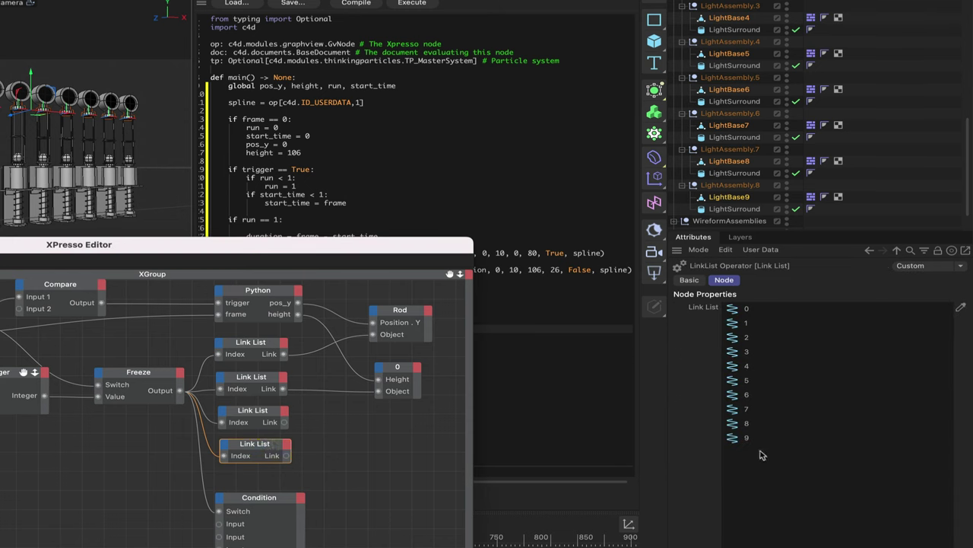
drag(762, 455, 732, 304)
key(Delete)
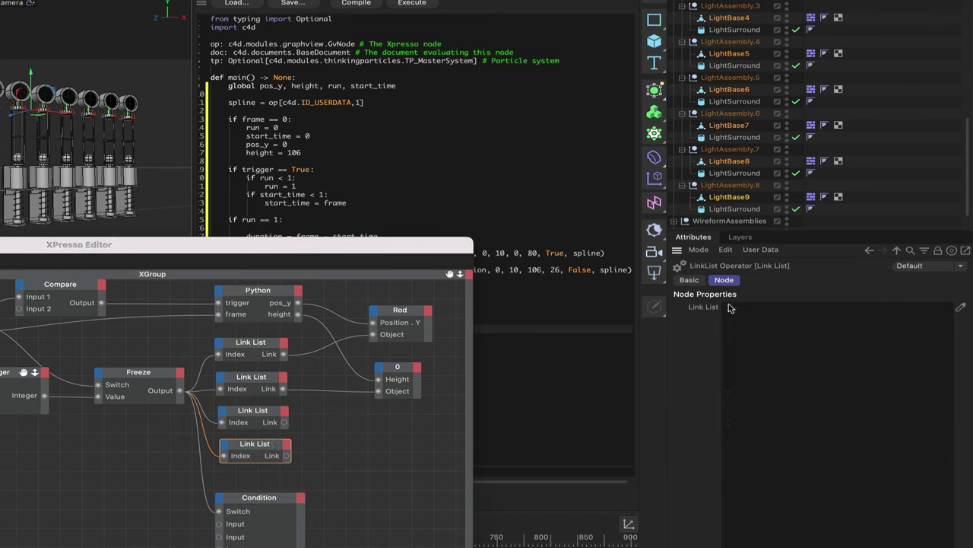
click(962, 307)
click(746, 197)
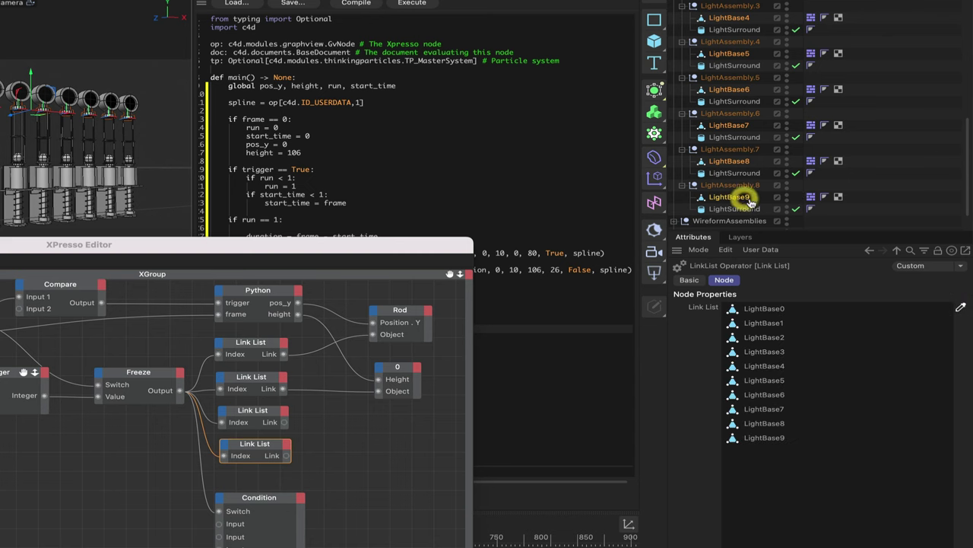
click(961, 305)
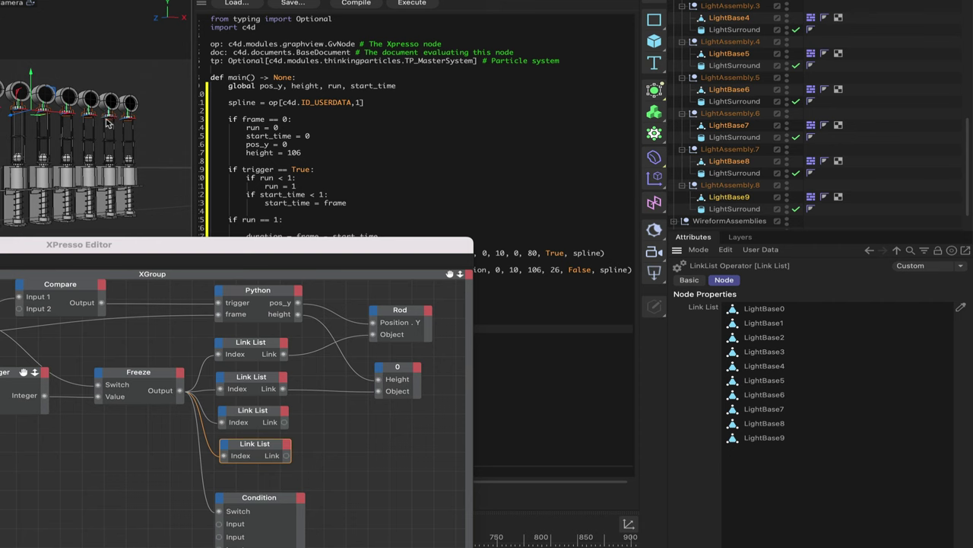
Add a Dynamics Collision node beside the Link List nodes
right_click(321, 441)
mouse_move(357, 426)
mouse_move(450, 430)
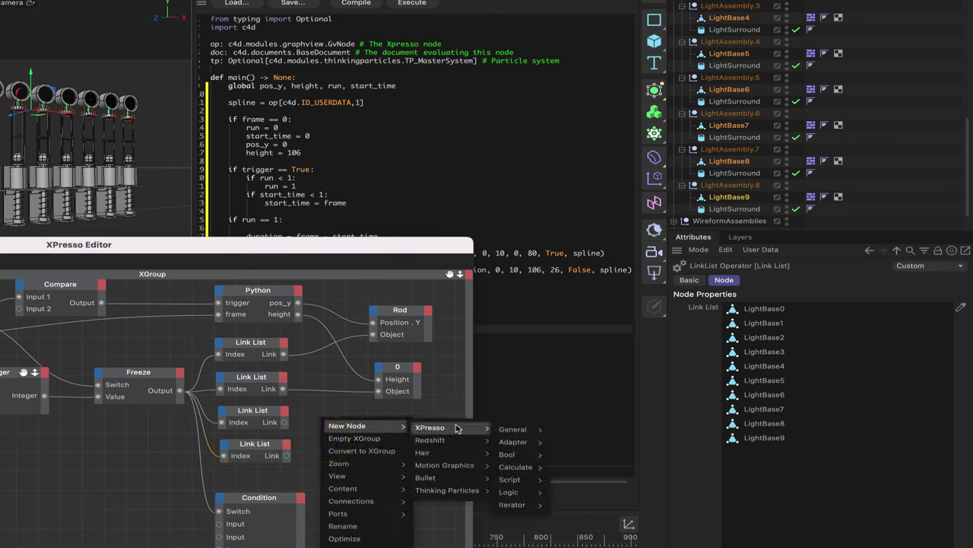
mouse_move(455, 478)
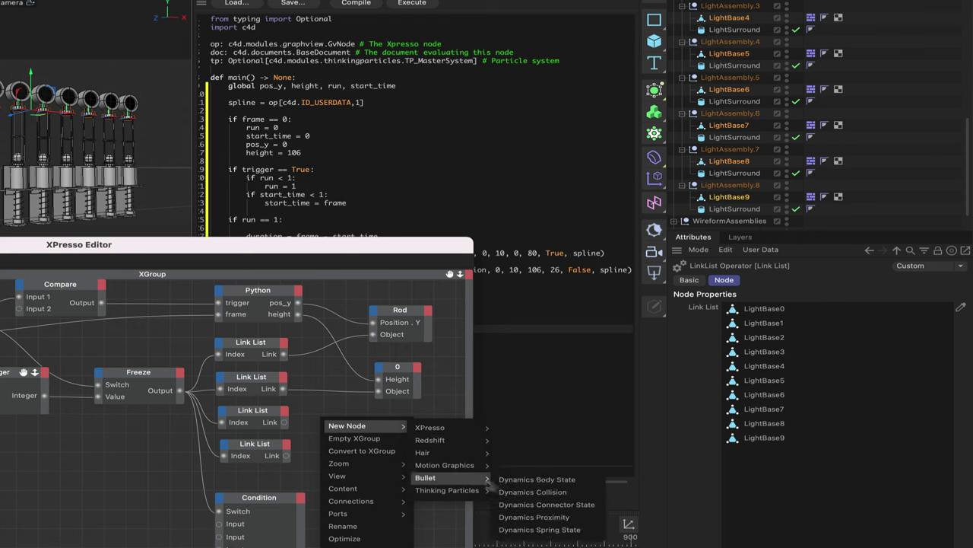
click(525, 491)
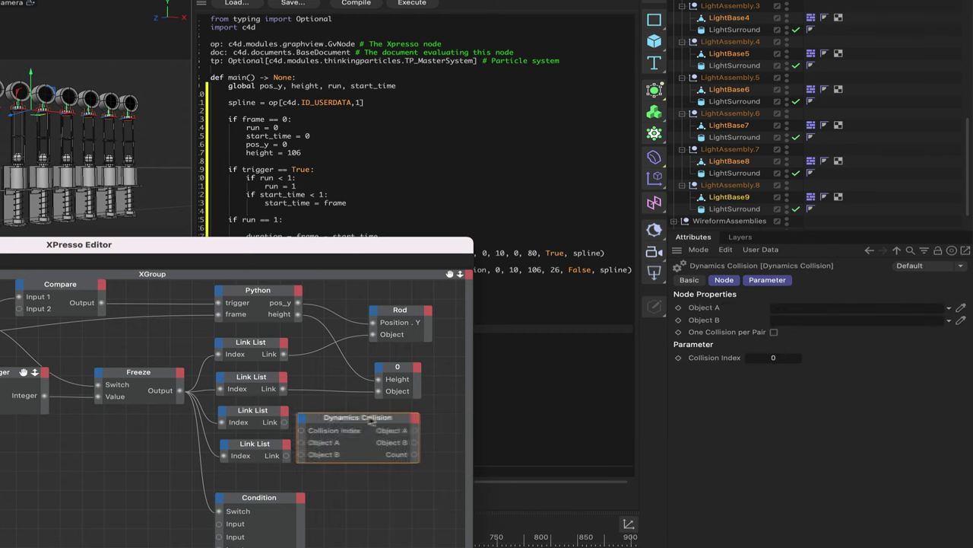
drag(370, 421, 382, 418)
Wire the third Link List's Link to Object A and the fourth's to Object B
drag(284, 422, 320, 444)
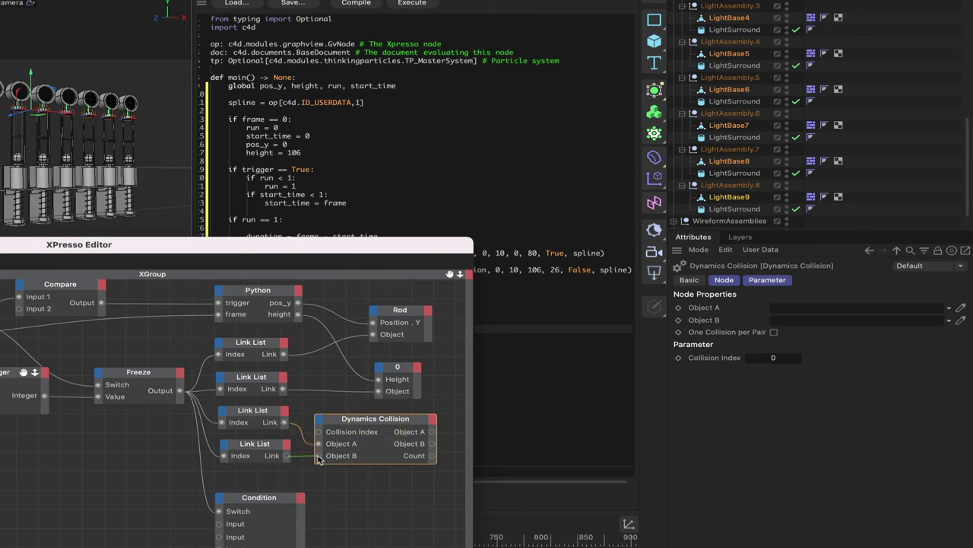
drag(319, 459, 271, 457)
click(258, 456)
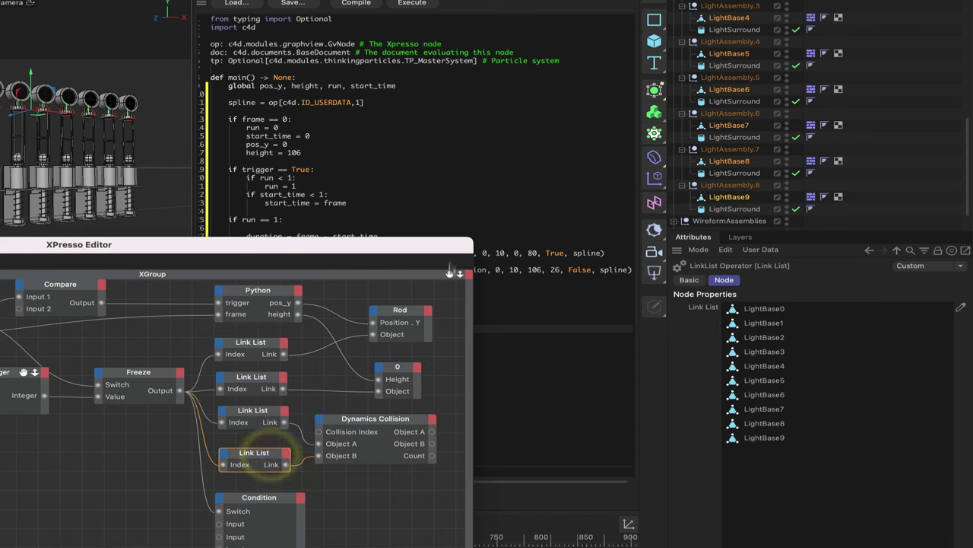
drag(449, 273, 379, 270)
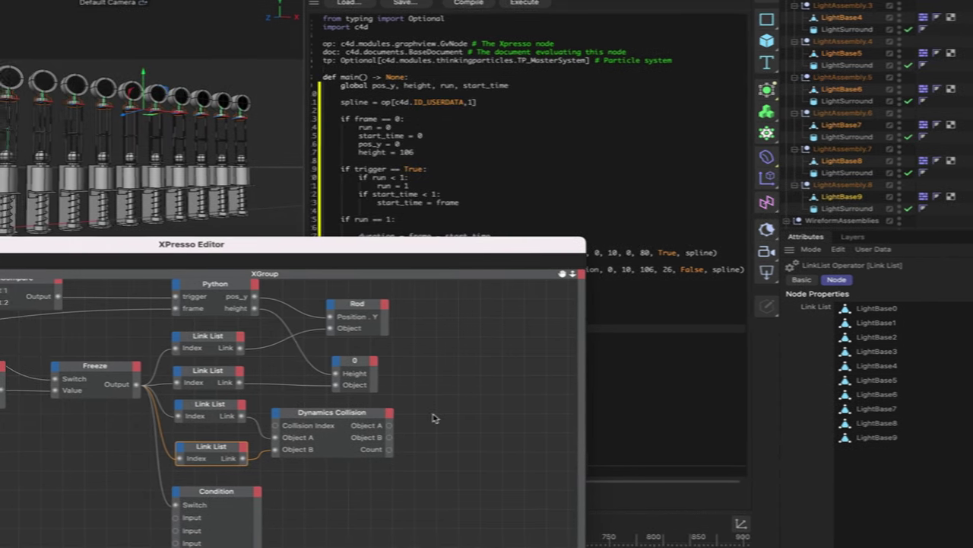
Wire Dynamics Collision's Count into a Result node and test-play the animation
drag(587, 276, 584, 471)
drag(588, 274, 517, 268)
drag(590, 251, 36, 260)
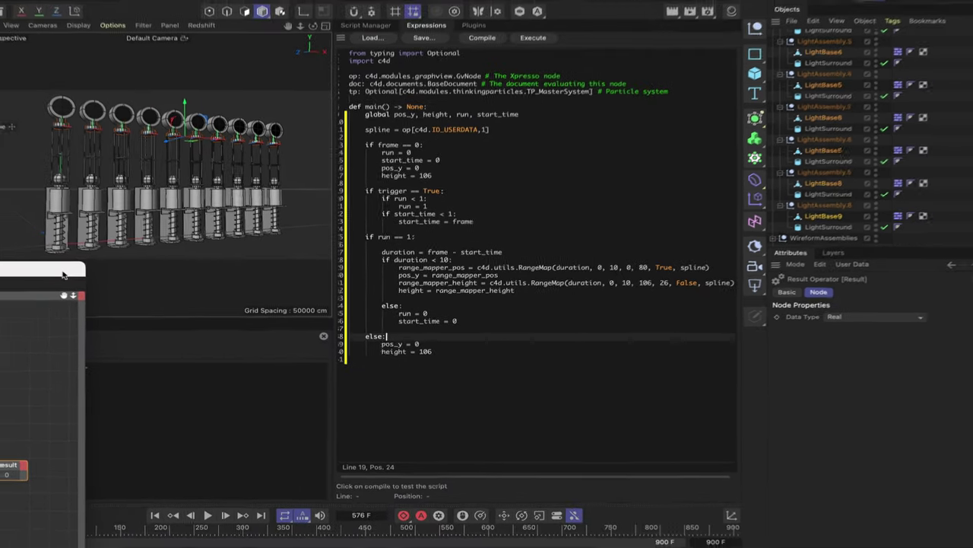
click(207, 515)
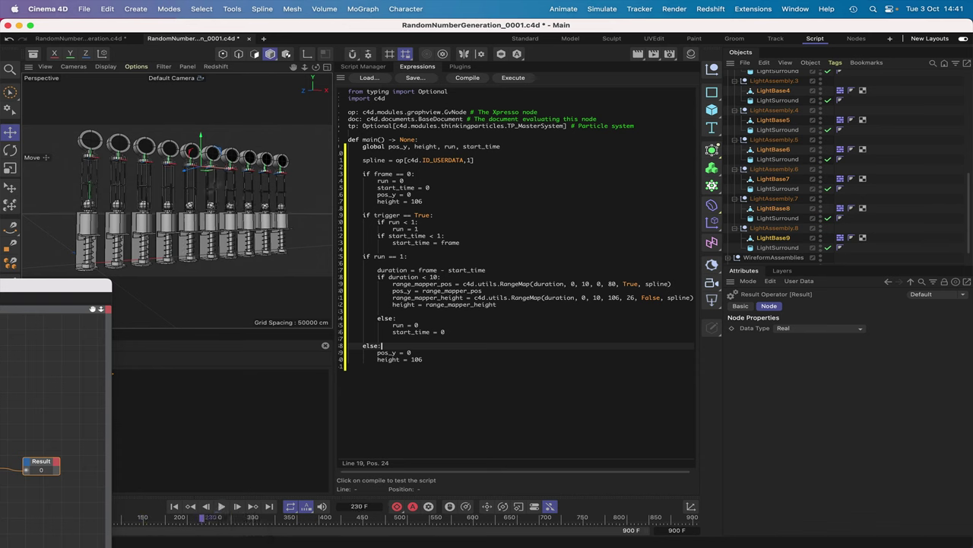
Enlarge the XPresso Editor and select the existing Python node to view its code
double_click(82, 287)
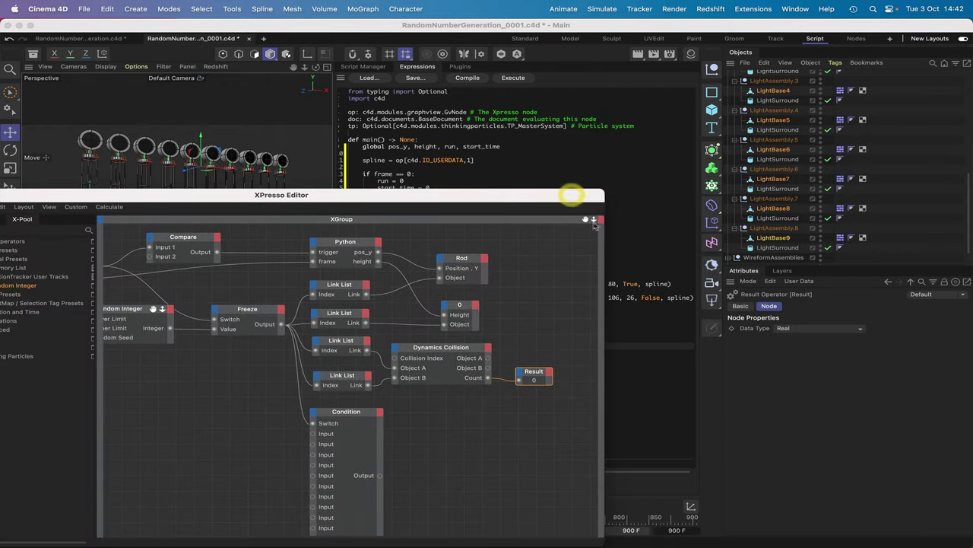
drag(585, 219, 569, 260)
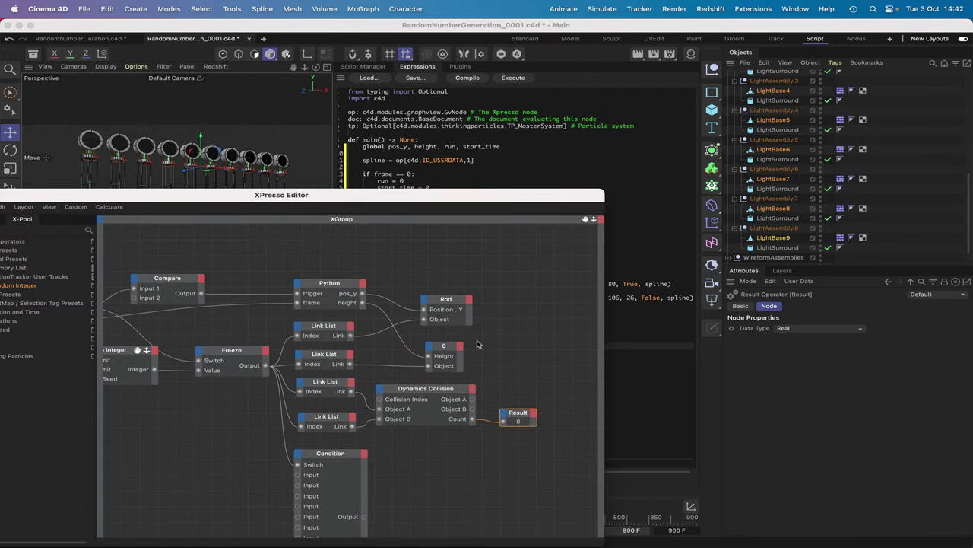
click(333, 286)
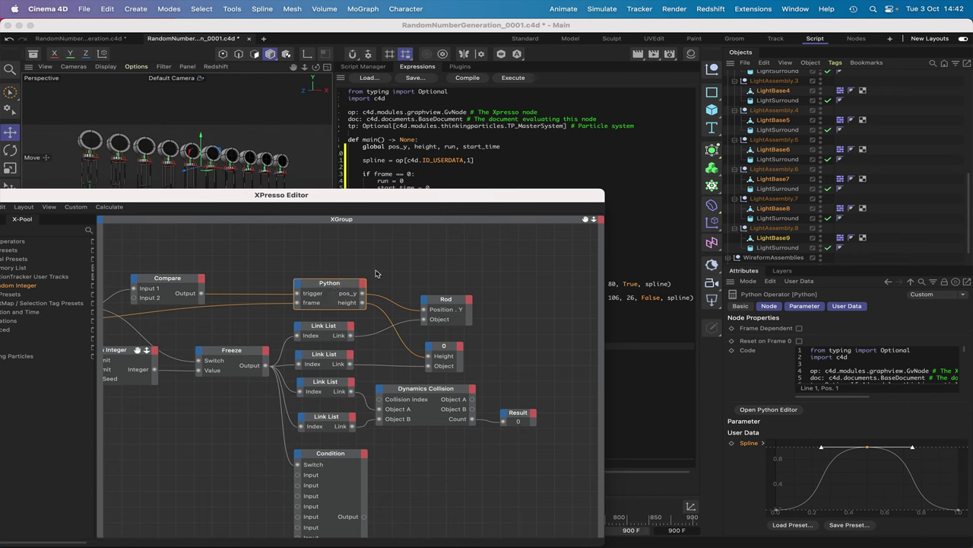
Add a new XPresso Script > Python node to the graph, placed near Rod
right_click(517, 364)
mouse_move(539, 369)
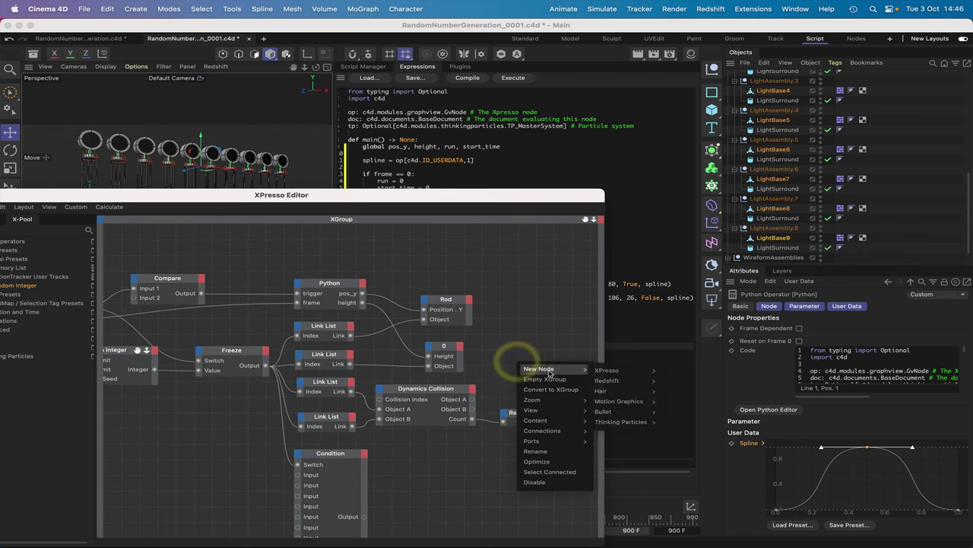
mouse_move(627, 372)
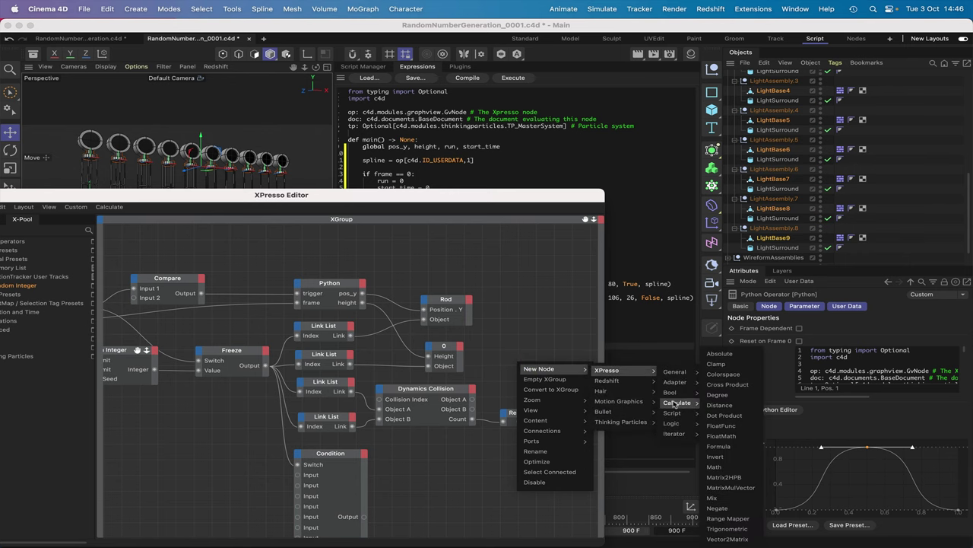
mouse_move(676, 413)
click(723, 415)
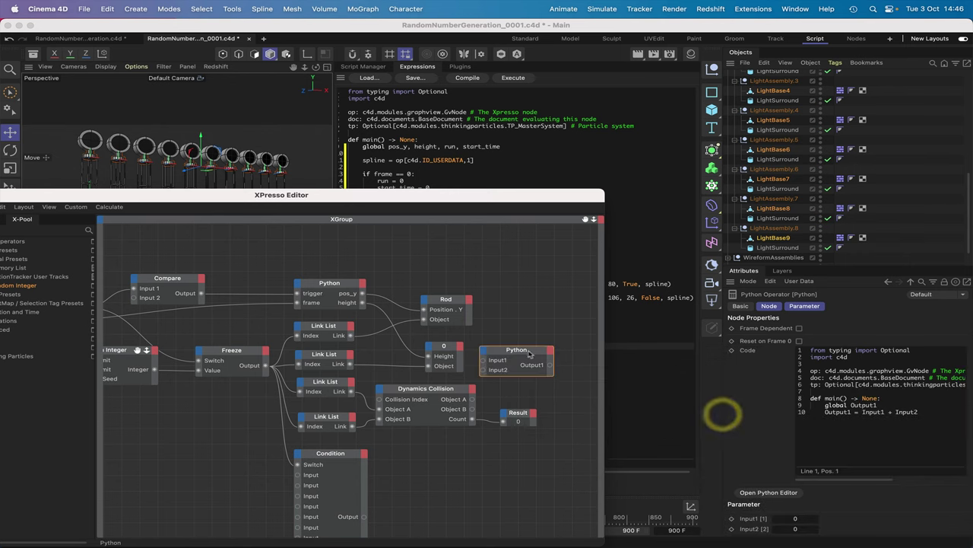
click(546, 341)
Delete the new Python node's Output1, Input1 and Input2 ports
right_click(562, 355)
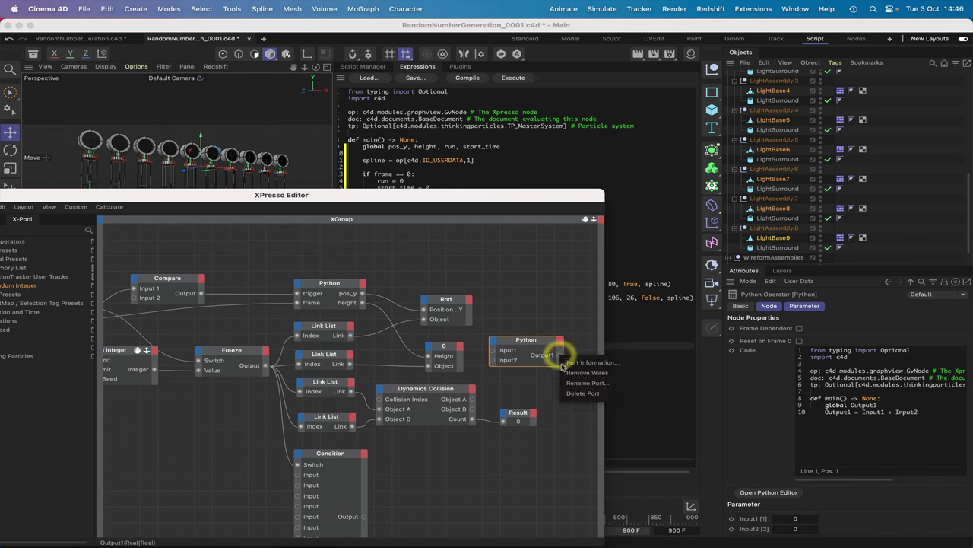
click(578, 397)
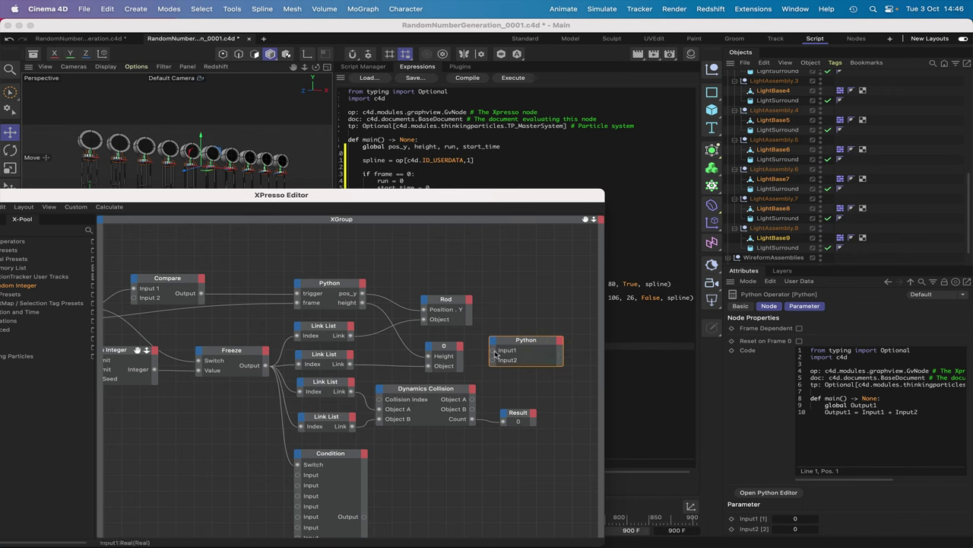
right_click(495, 350)
click(503, 390)
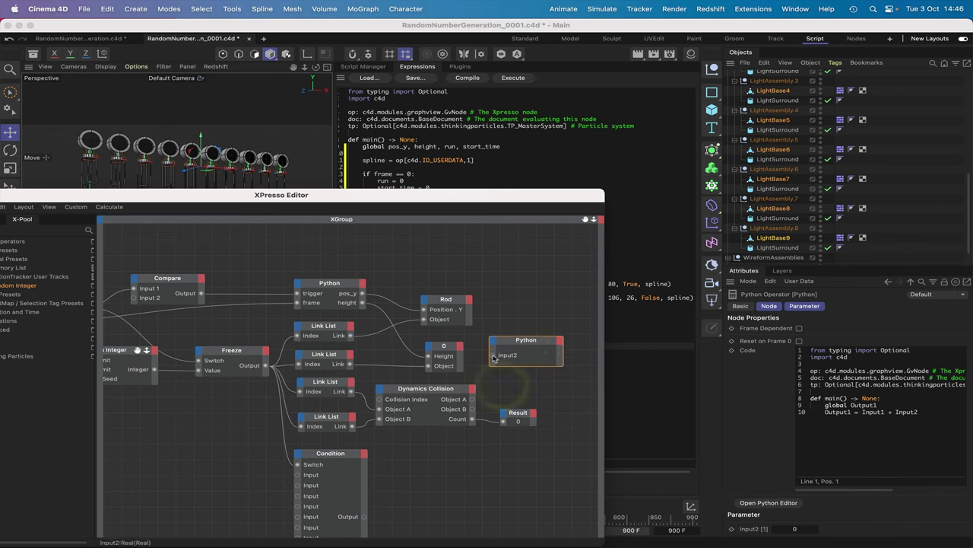
right_click(496, 354)
click(504, 394)
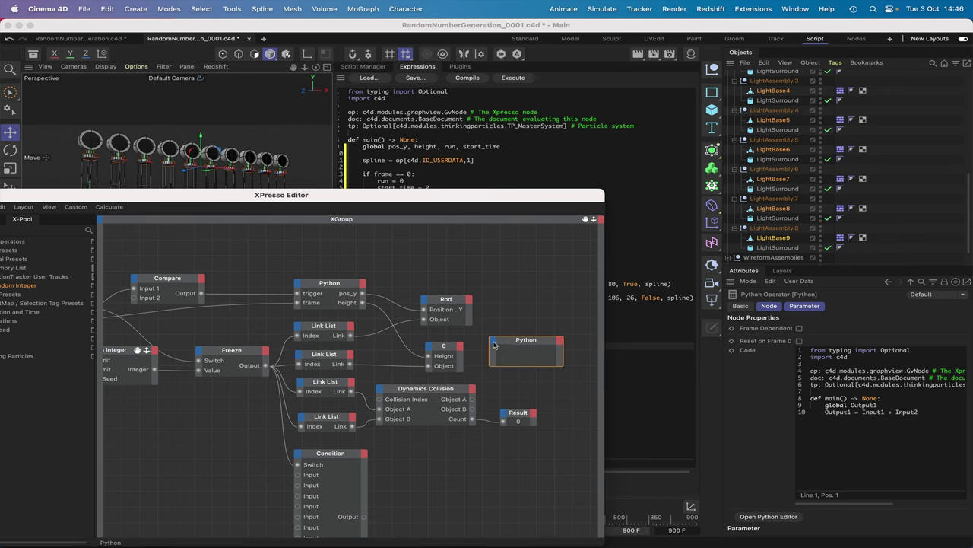
click(494, 345)
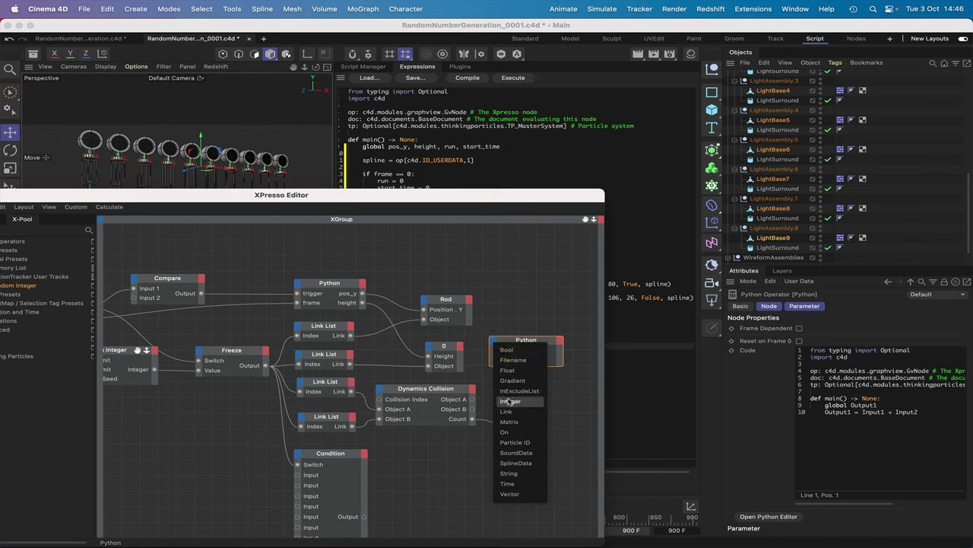
Add Input1 through Input4 to the new Python node, Integer first and Vector fourth, and nudge it up
click(510, 401)
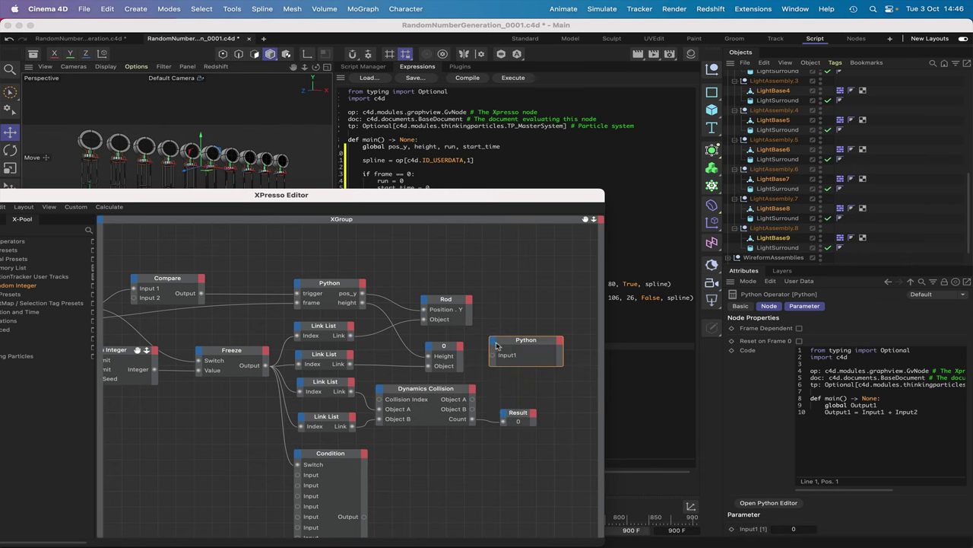
click(492, 347)
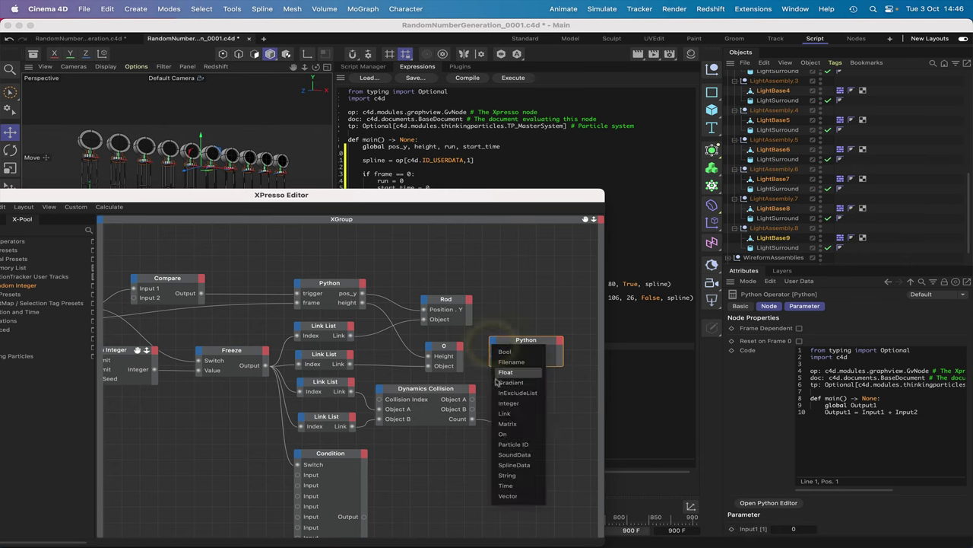
click(502, 404)
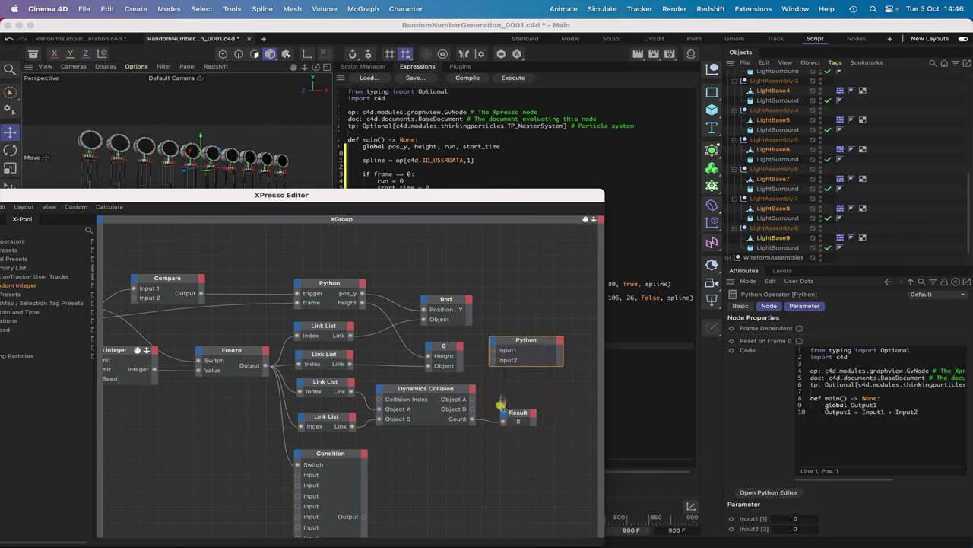
click(495, 344)
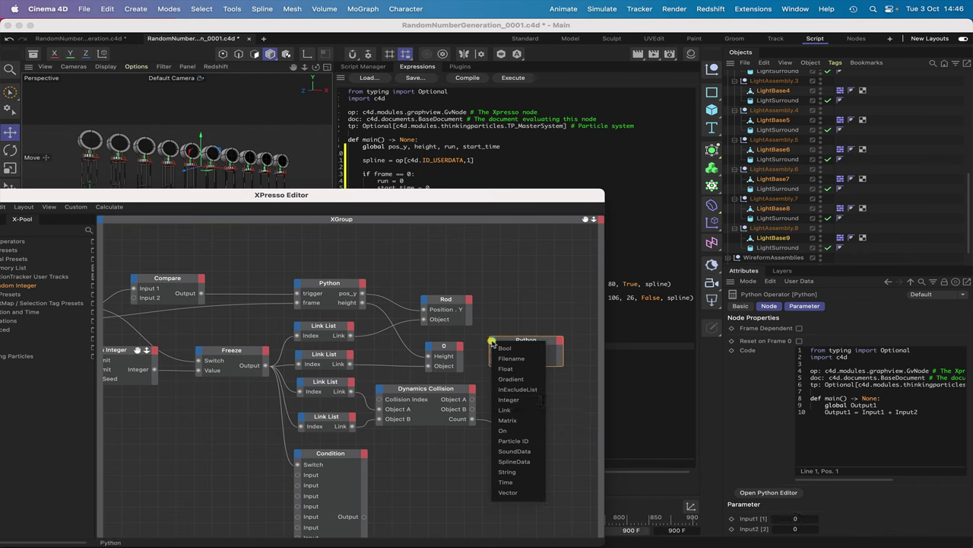
click(506, 399)
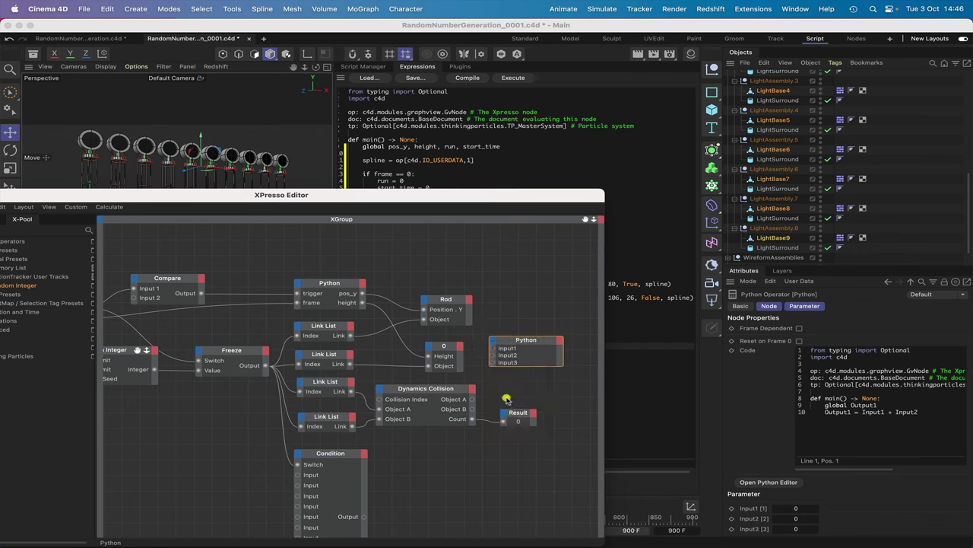
click(493, 344)
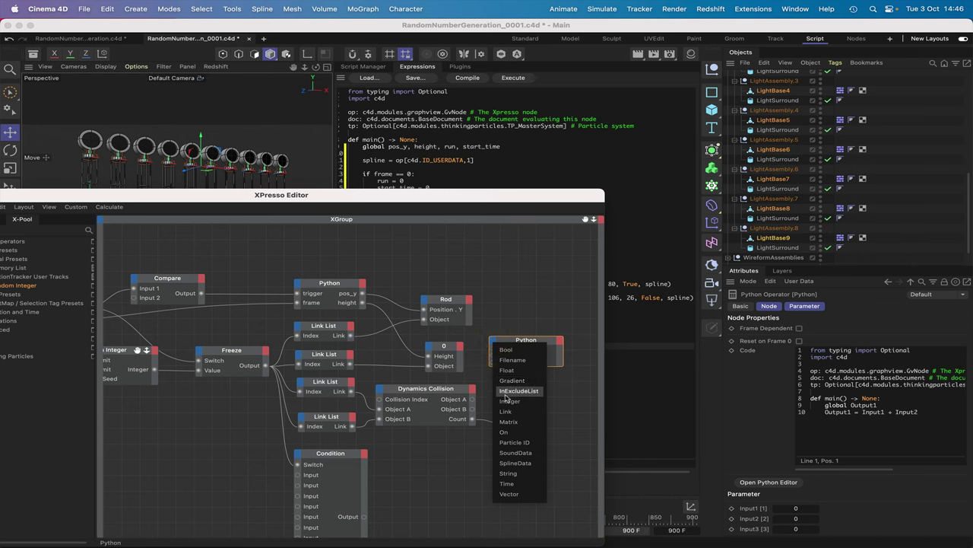
click(510, 495)
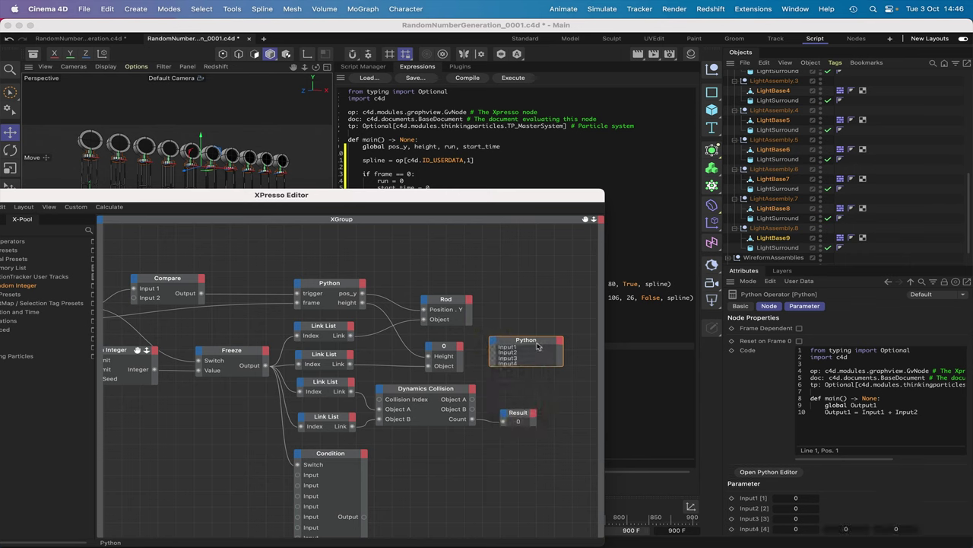
drag(534, 342, 542, 326)
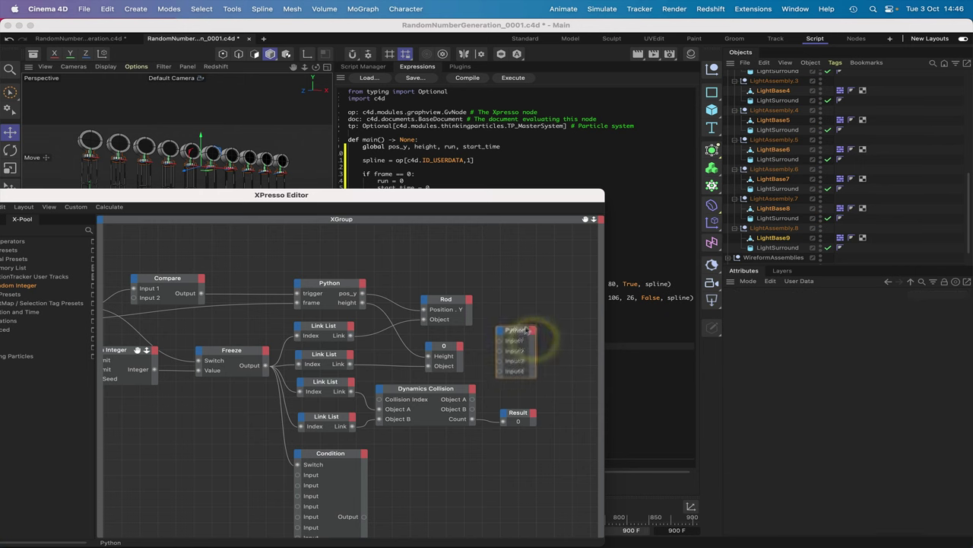
Rename the Python node's first two input ports to frame and index
click(540, 323)
right_click(530, 334)
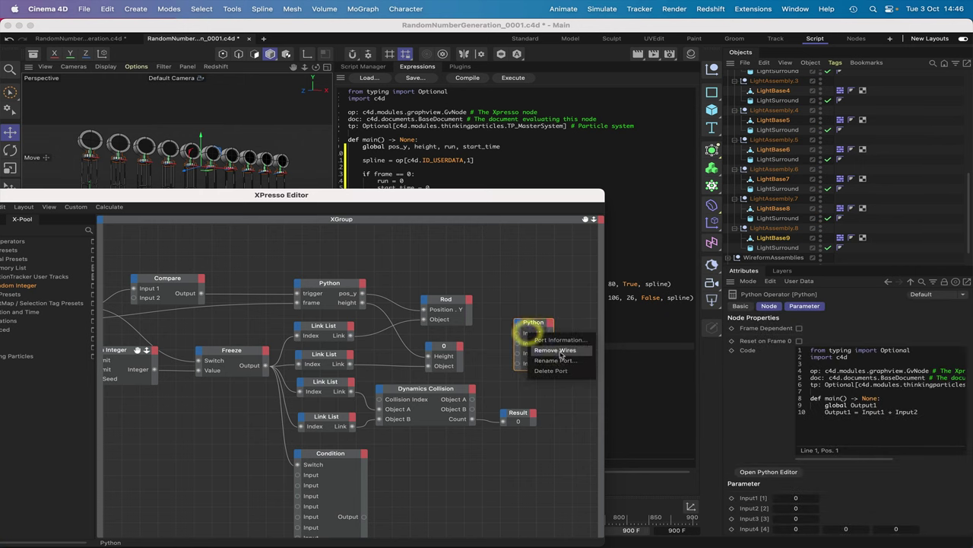
click(554, 361)
text(frame)
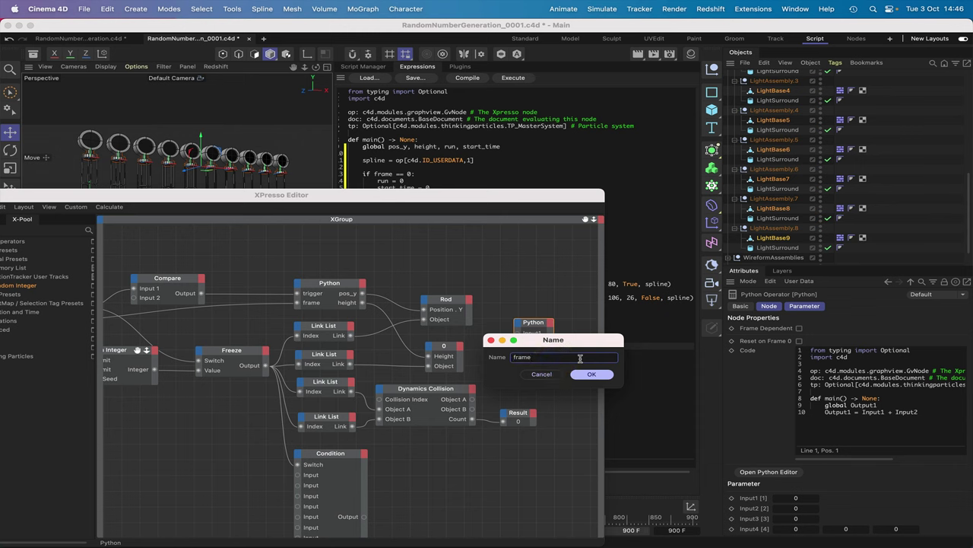
key(Return)
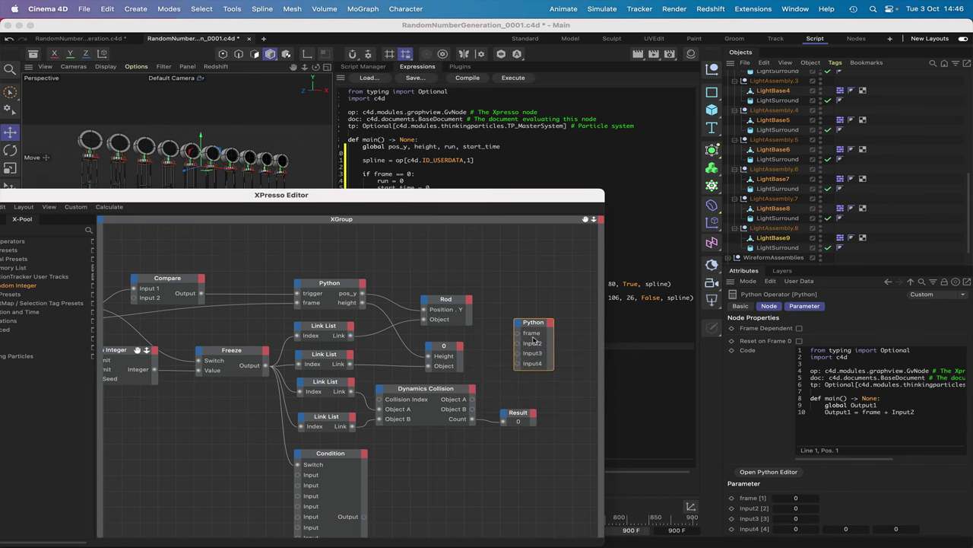
right_click(533, 344)
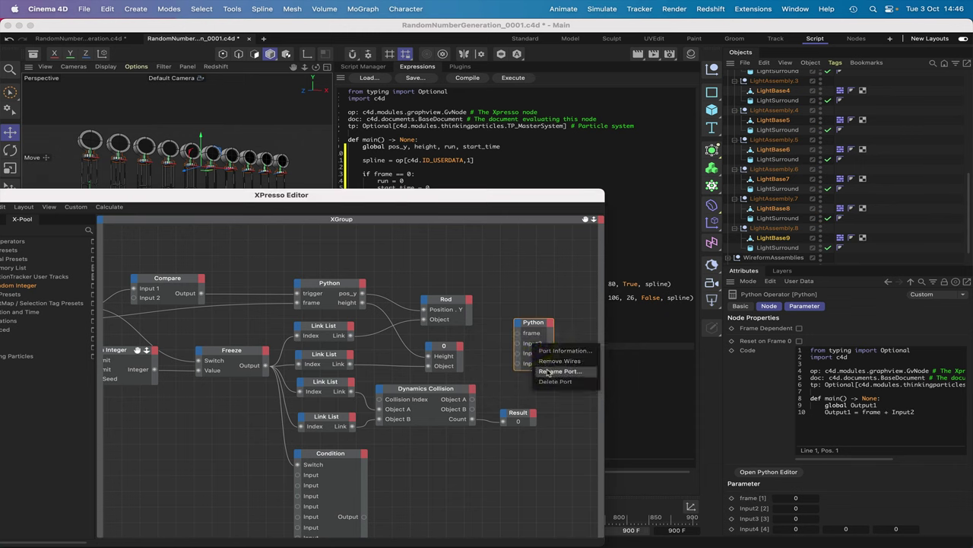
click(547, 369)
key(BackSpace)
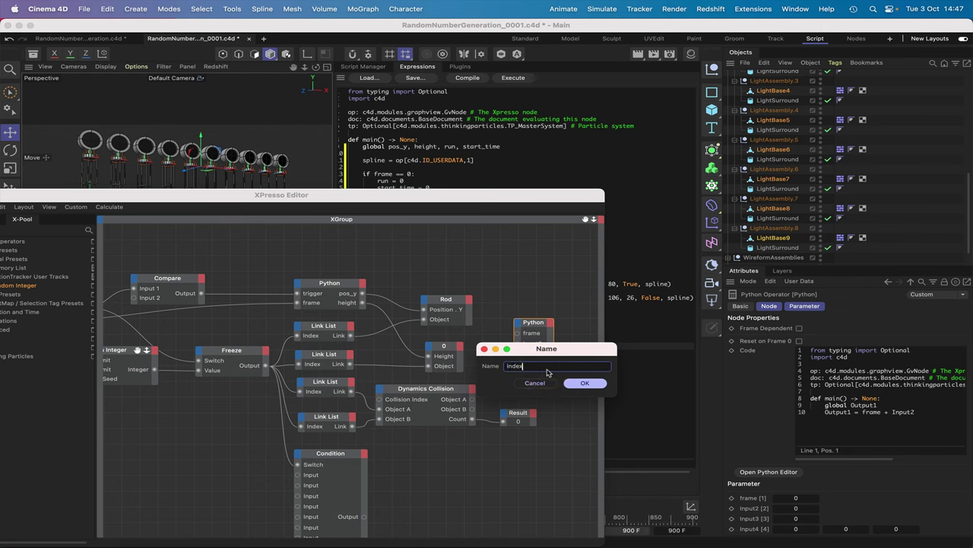
key(Return)
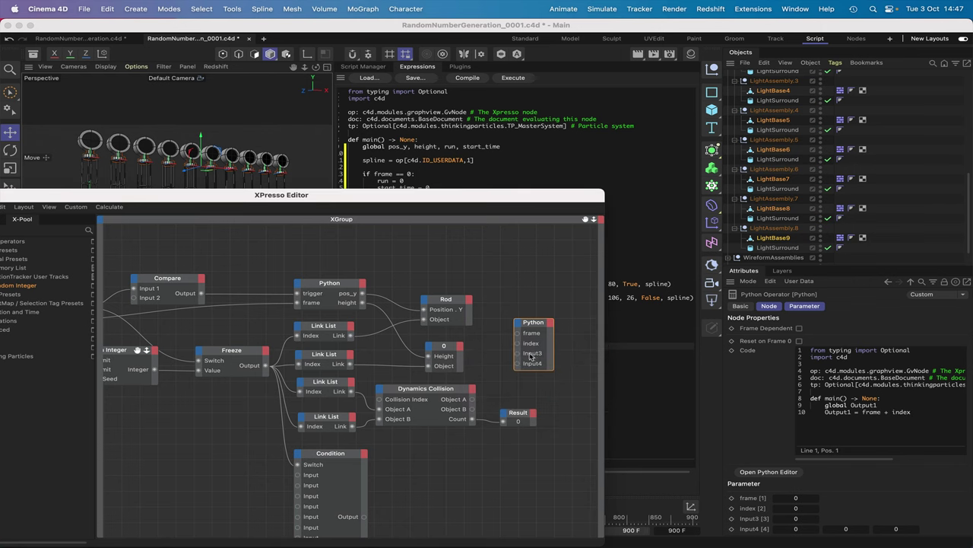
Rename the third and fourth input ports to hit and colour
right_click(531, 355)
click(545, 383)
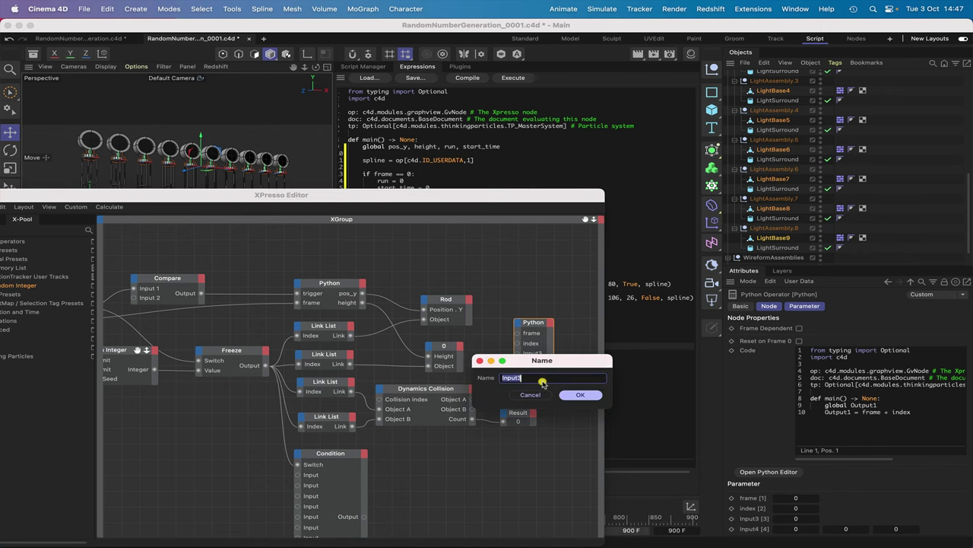
text(hit)
key(Return)
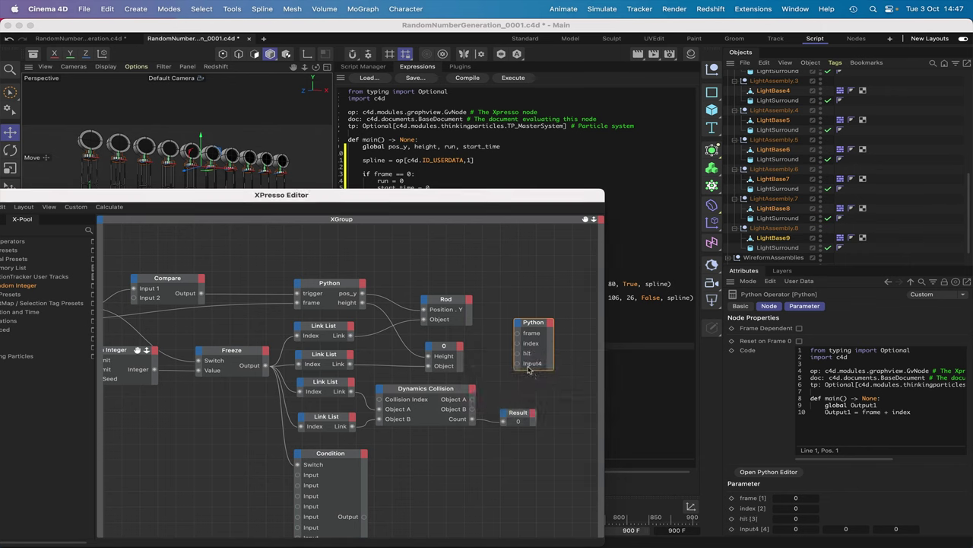
right_click(530, 365)
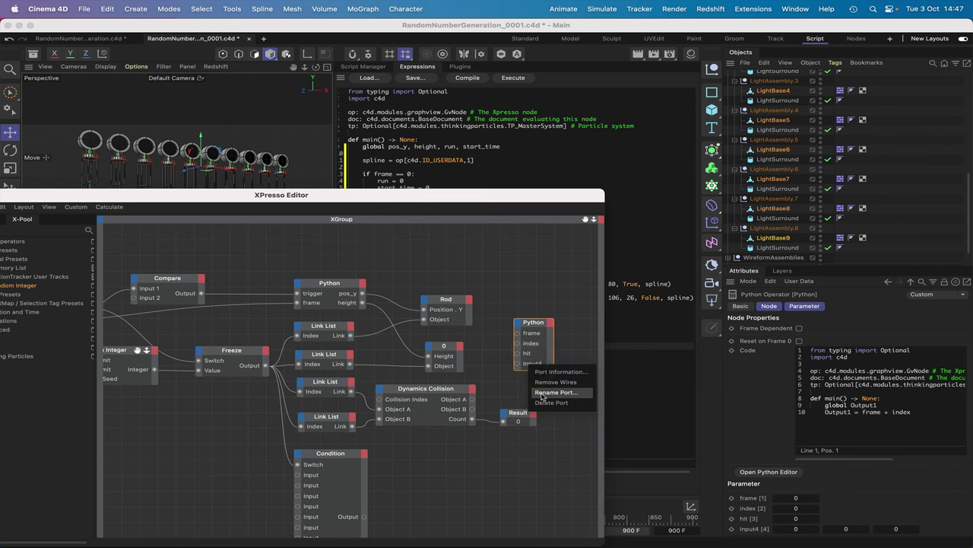
click(543, 394)
text(colour)
key(Return)
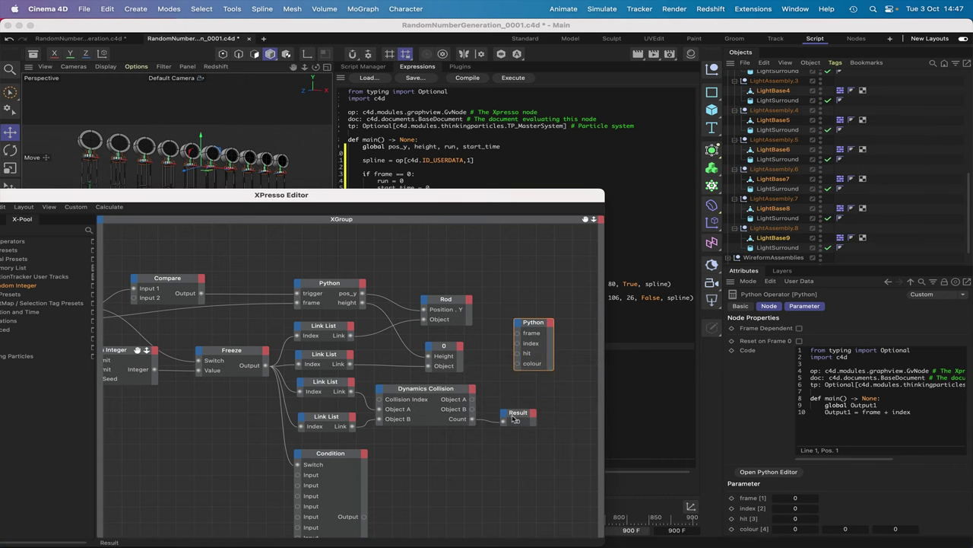
Move the Result node down, shift the Python node, and widen the XPresso Editor
drag(518, 422, 487, 502)
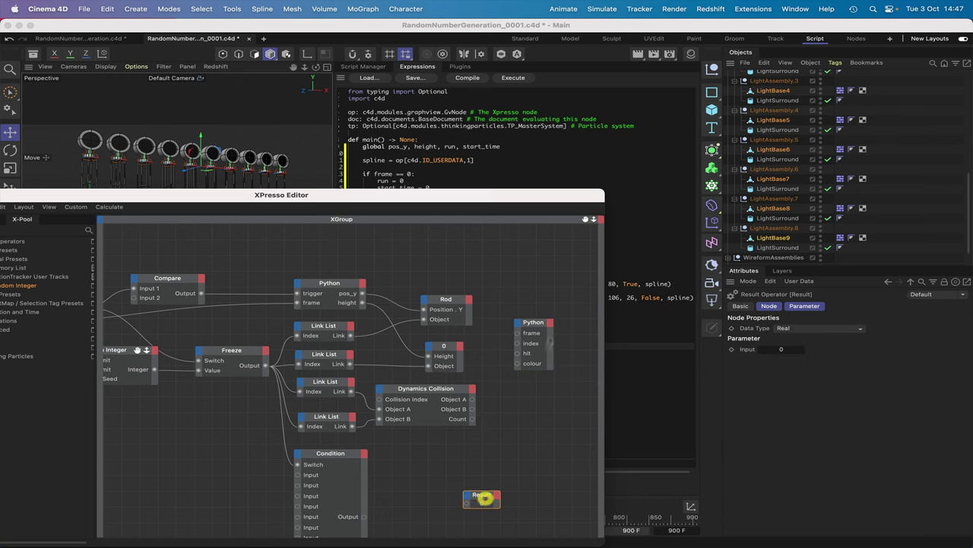
click(487, 498)
drag(540, 329, 563, 357)
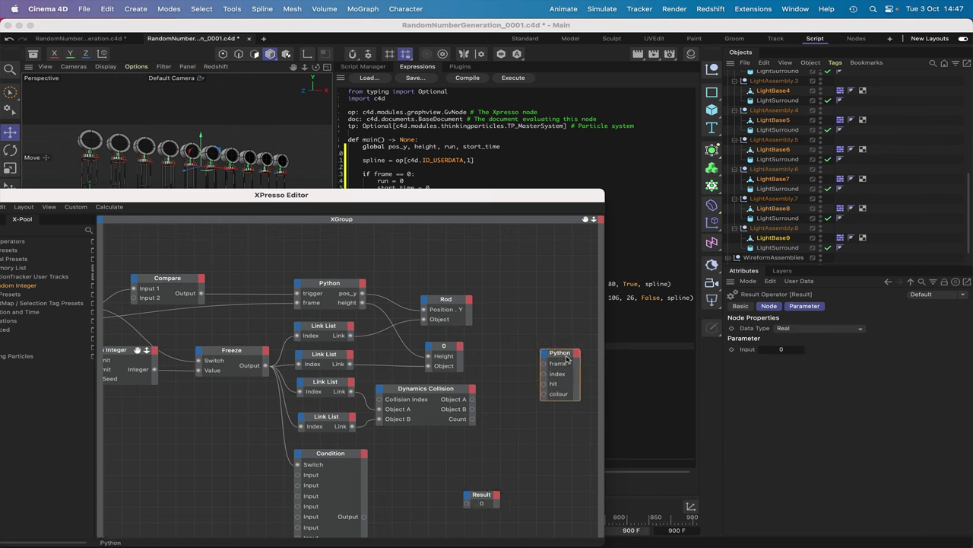
click(564, 357)
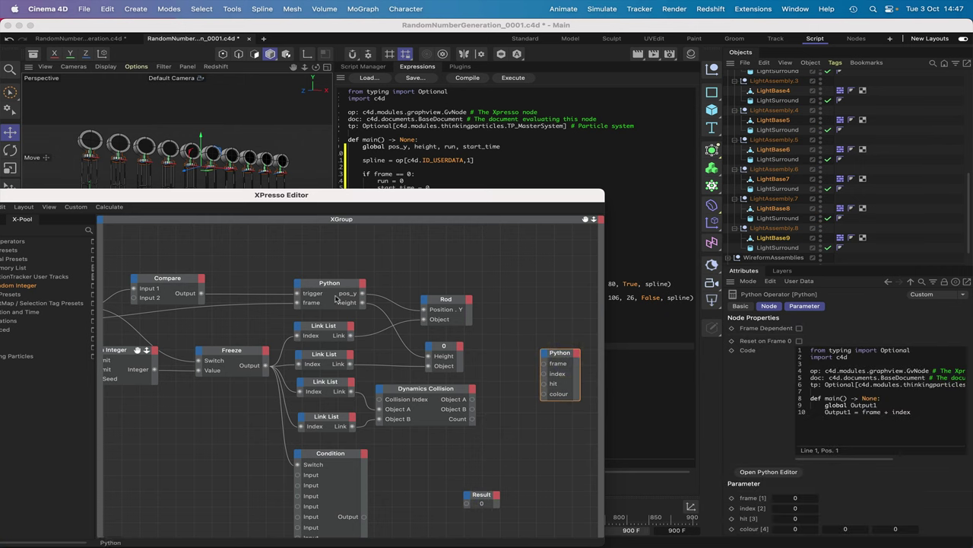
drag(605, 298, 739, 298)
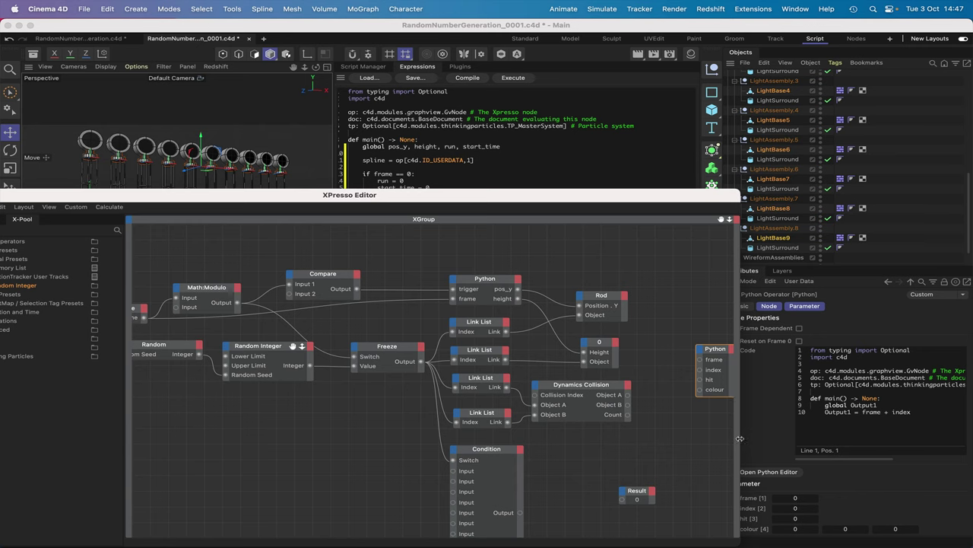
drag(739, 438, 827, 432)
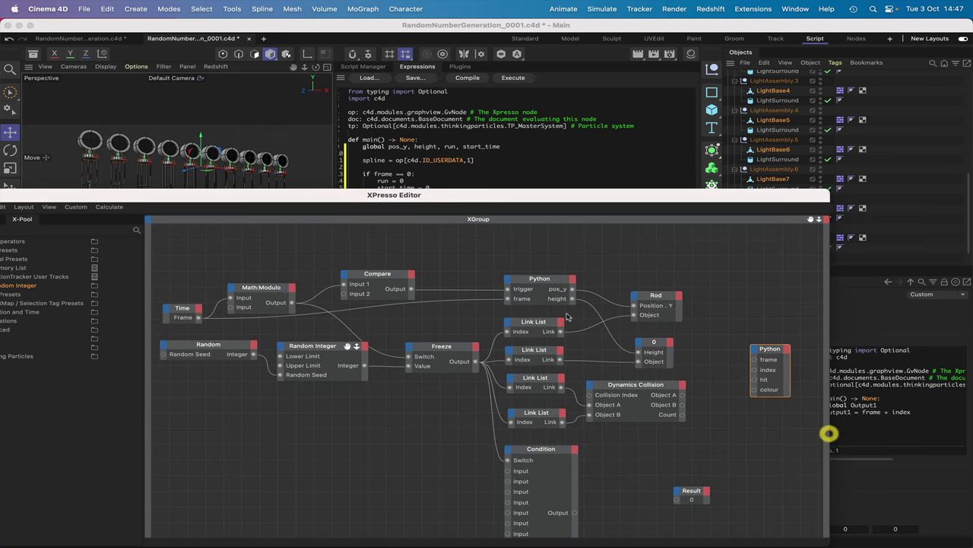
Wire Time Frame, Freeze Output, Collision Count and Condition Output into frame, index, hit and colour
click(200, 320)
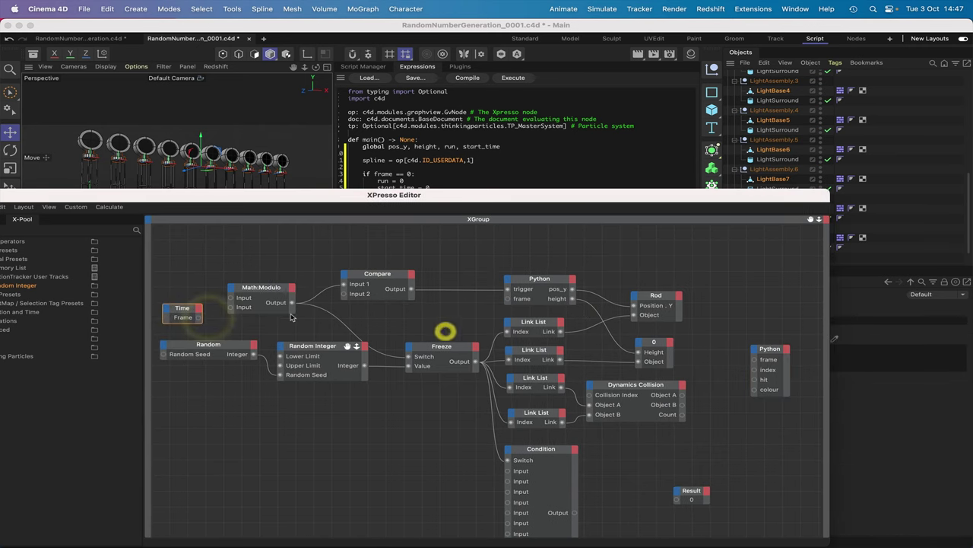
drag(202, 317, 506, 299)
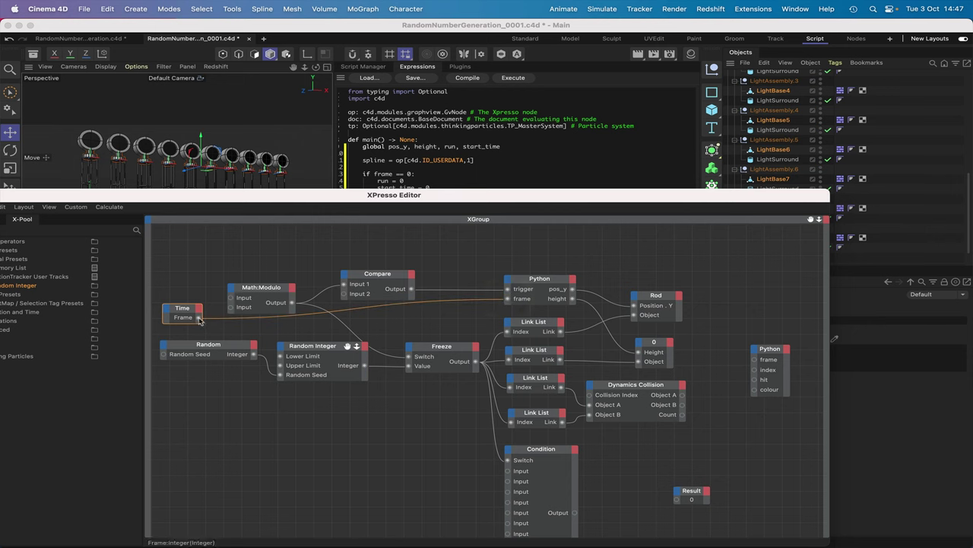
drag(417, 328, 753, 360)
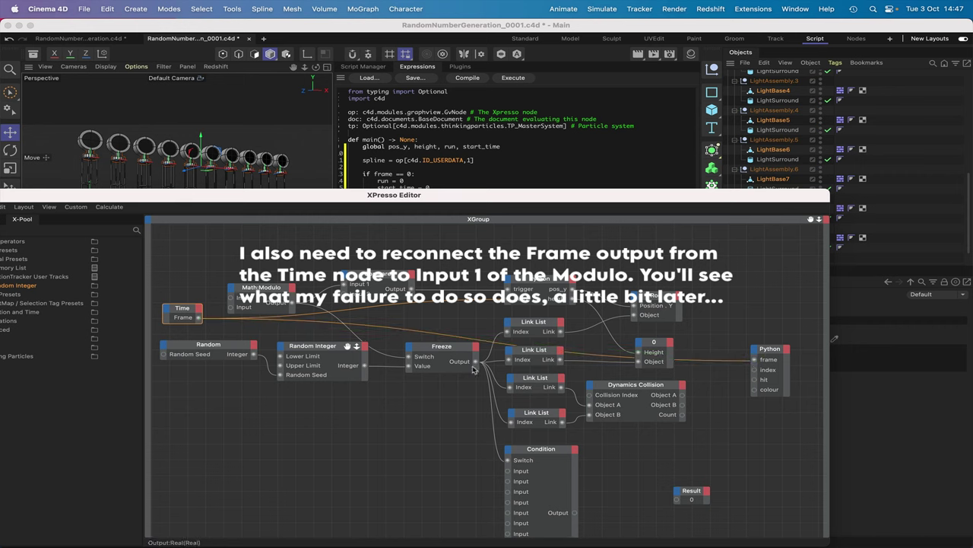
drag(478, 362, 755, 371)
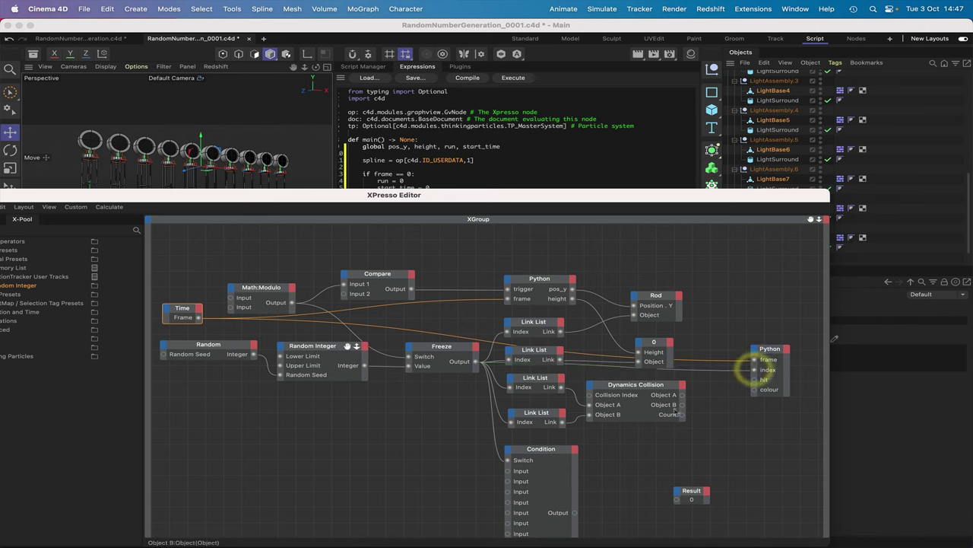
drag(682, 417, 743, 357)
click(763, 351)
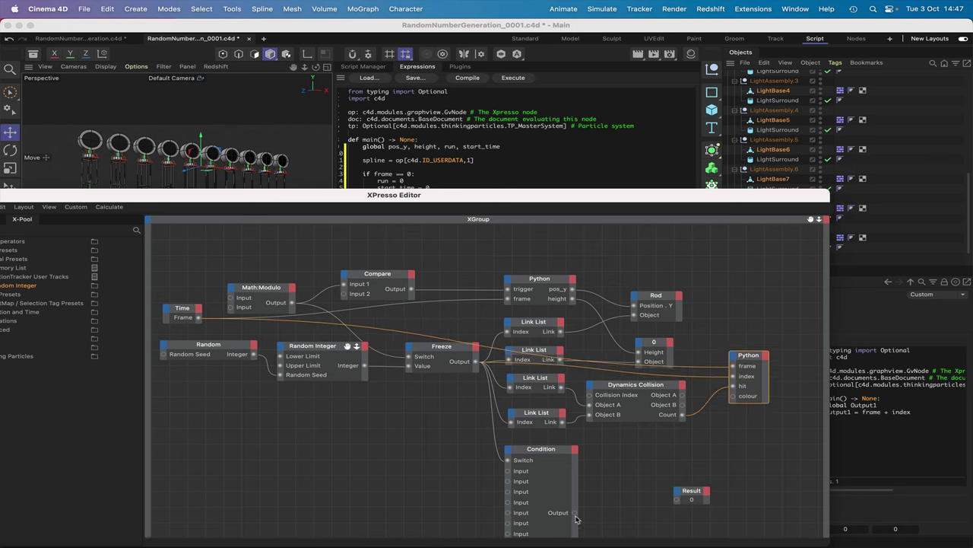
drag(576, 512, 734, 396)
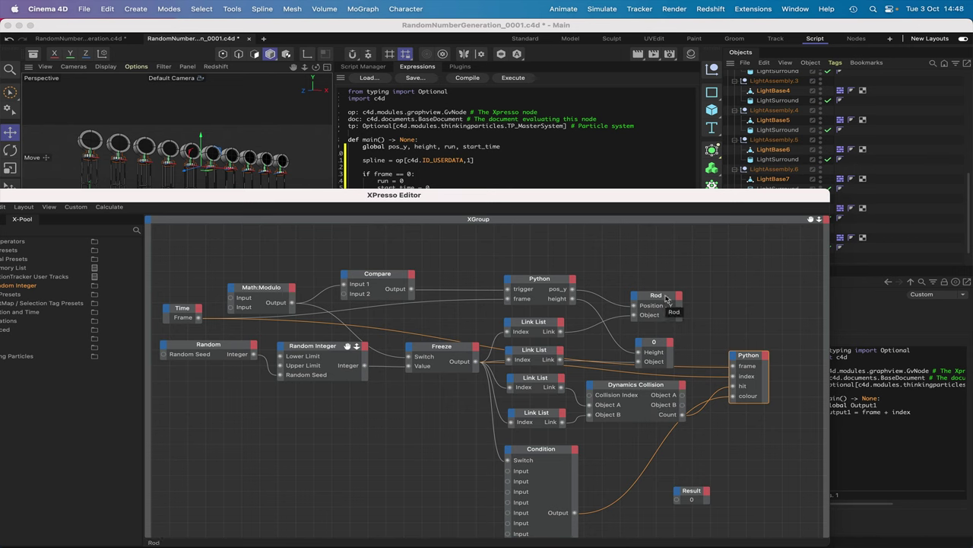
Tidy the Rod, 0, Dynamics Collision and Python nodes, and move the editor left
drag(666, 298, 701, 278)
drag(658, 341, 695, 319)
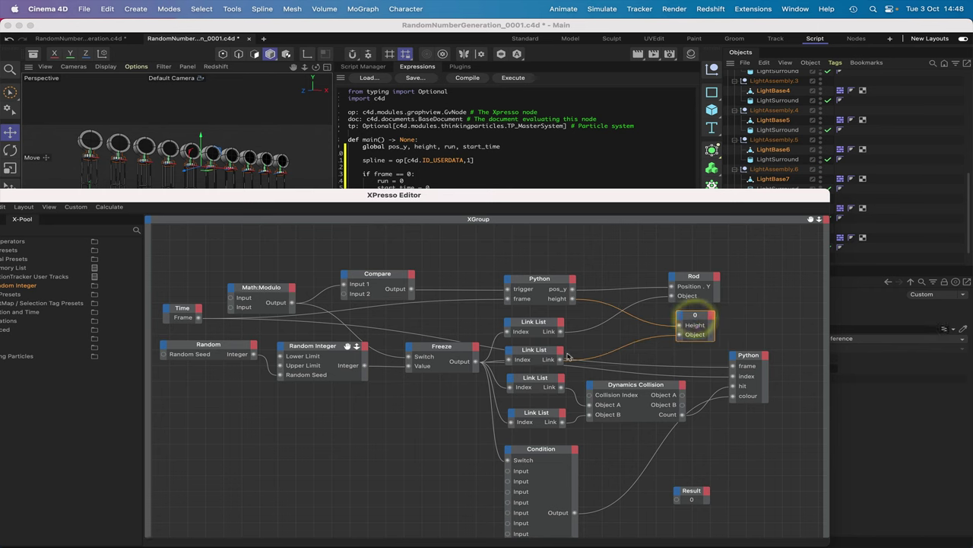
mouse_move(659, 389)
mouse_down()
mouse_move(672, 387)
mouse_move(654, 386)
mouse_up()
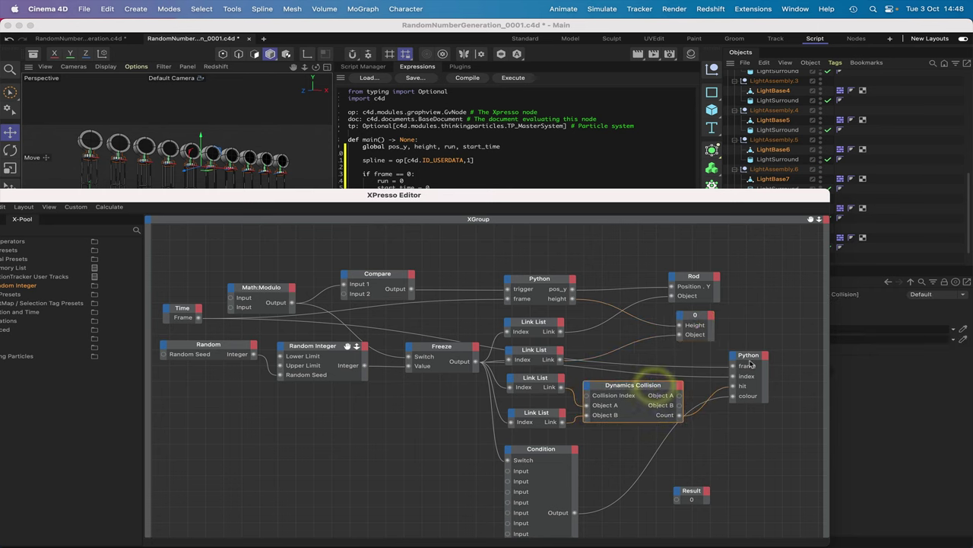
drag(752, 360, 755, 371)
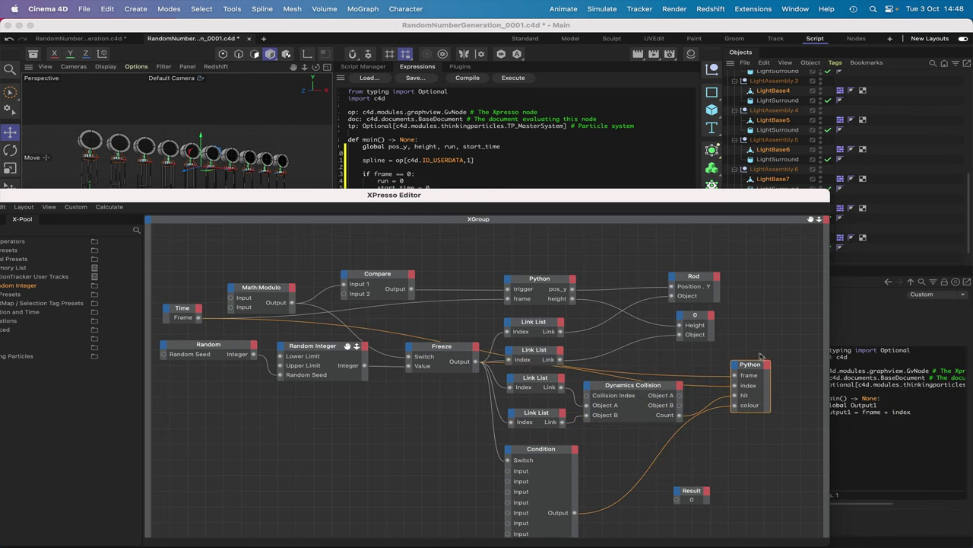
drag(719, 202, 551, 211)
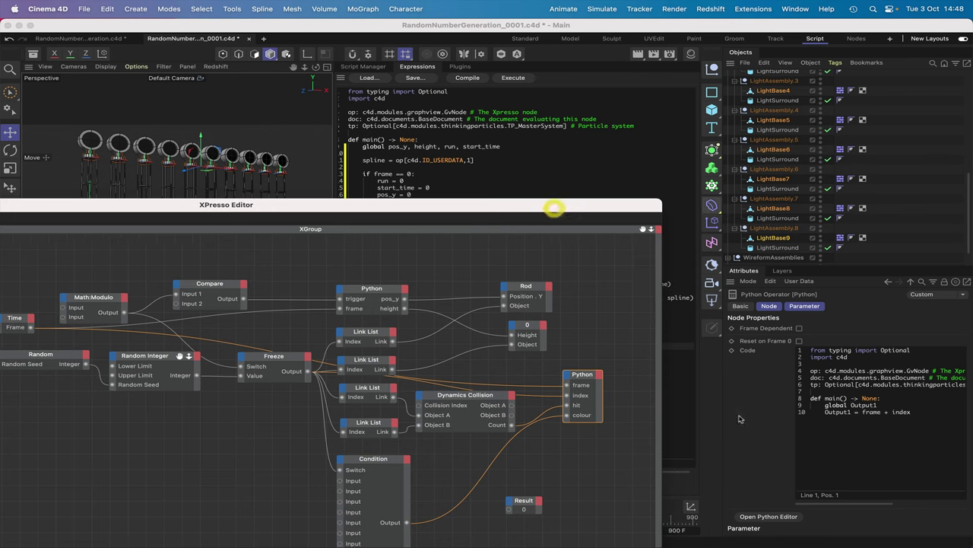
Open the Python node's code and delete the Output1 = frame + index line
click(769, 516)
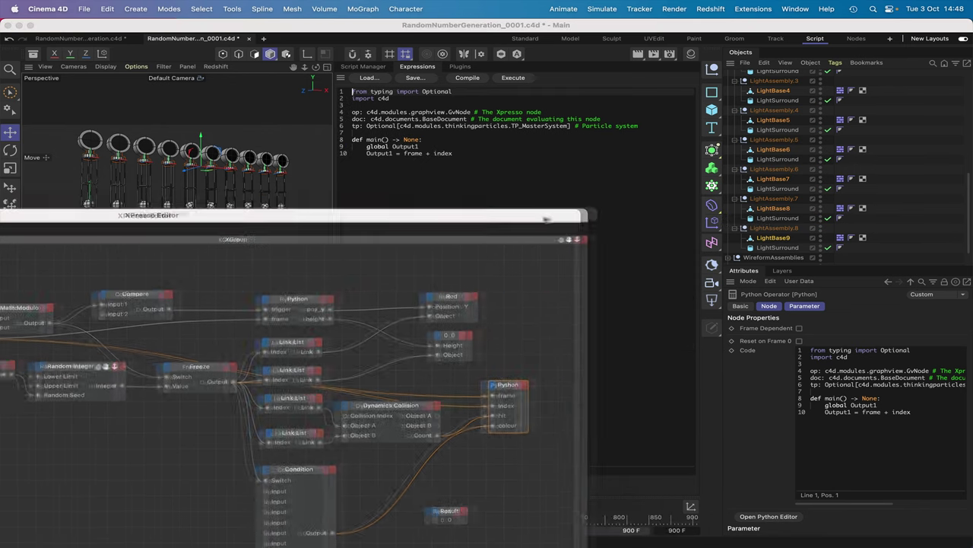
drag(546, 219, 287, 233)
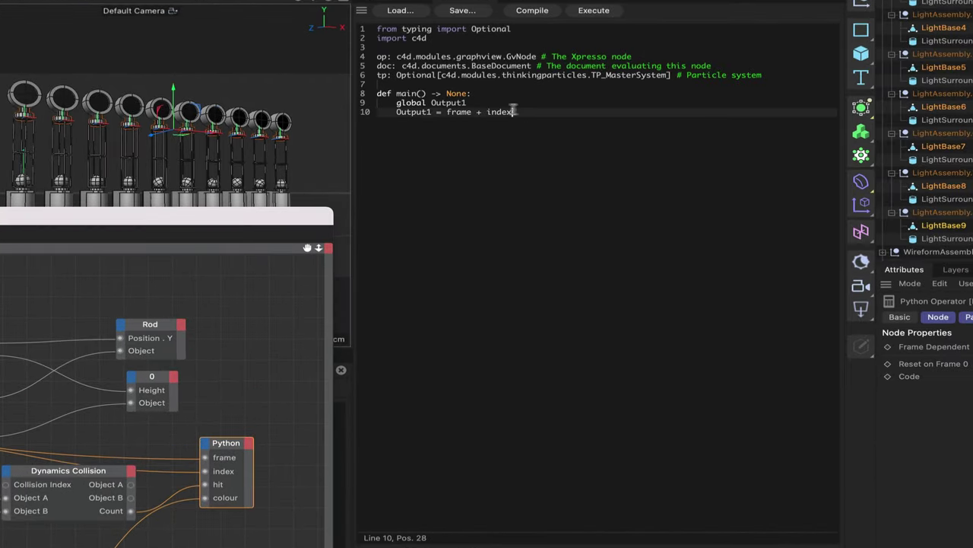
drag(454, 153, 382, 153)
drag(418, 111, 396, 111)
key(BackSpace)
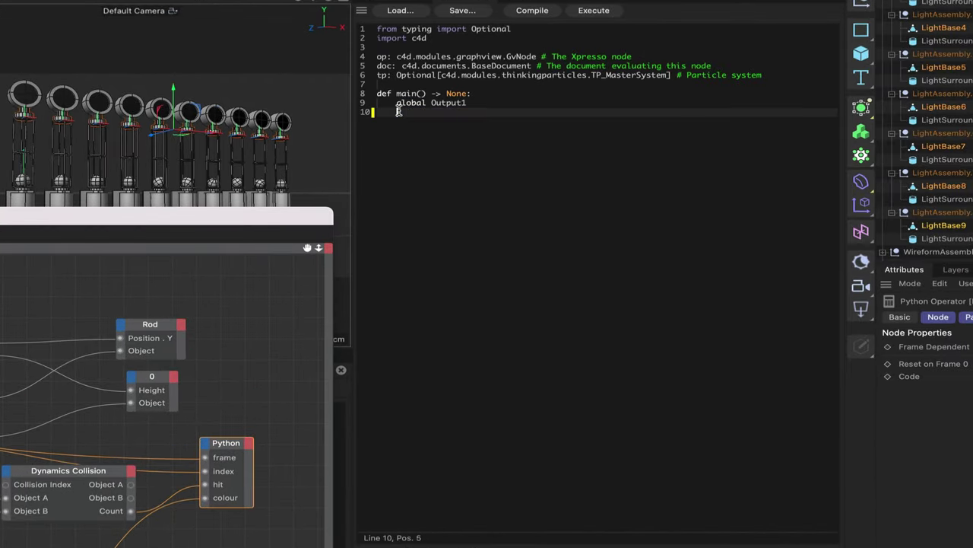
Change the global declaration to 'global on, off' and add new lines below it
click(464, 102)
key(BackSpace)
key(BackSpace)
key(BackSpace)
key(BackSpace)
key(BackSpace)
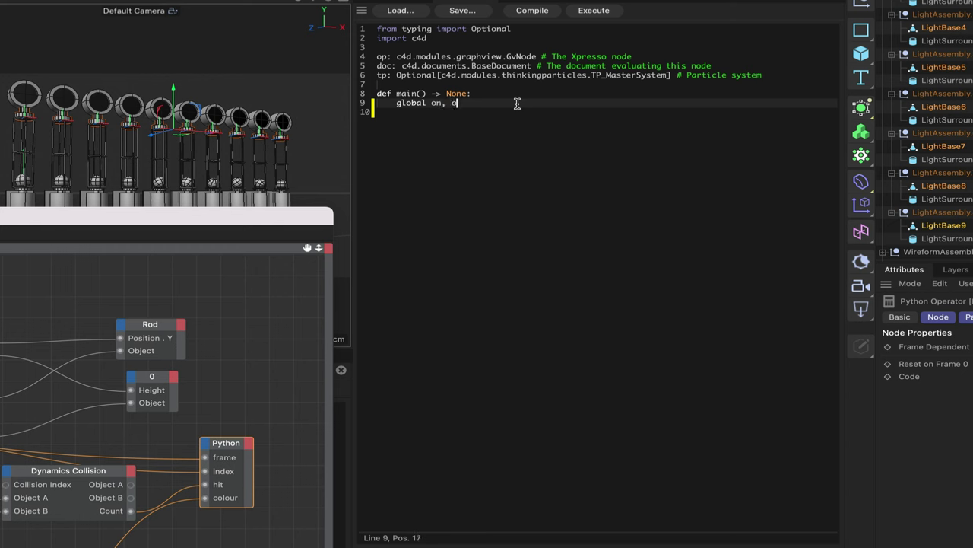
text(ff)
key(Return)
key(Return)
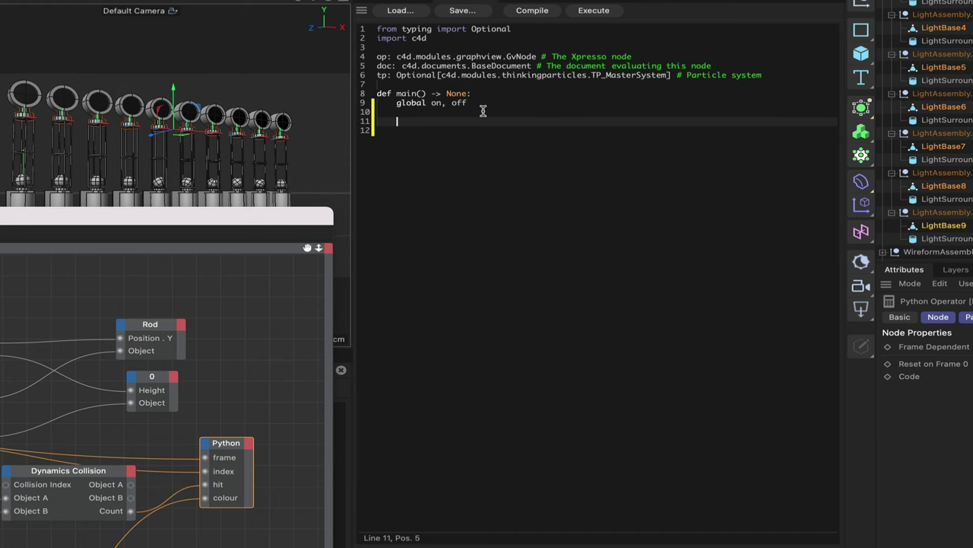
scroll(918, 106, up, 10)
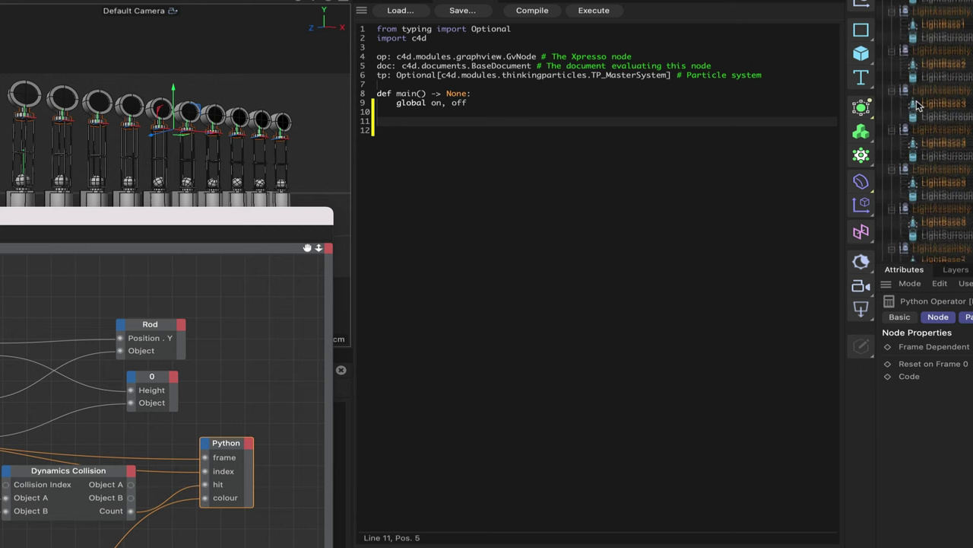
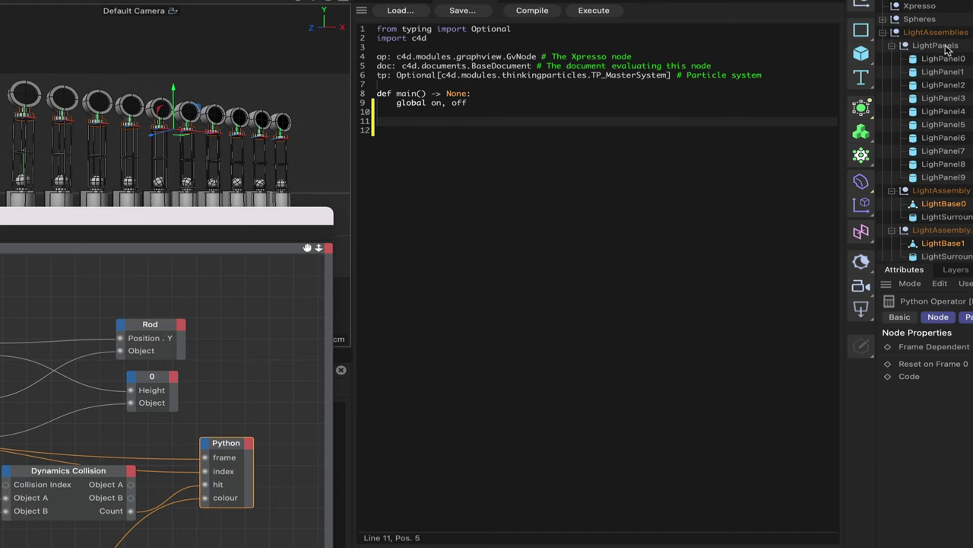
On line 11, write light_panels = doc.SearchObject('LightPanels')
click(506, 121)
text(light_pane)
key(BackSpace)
text(doc.Searc)
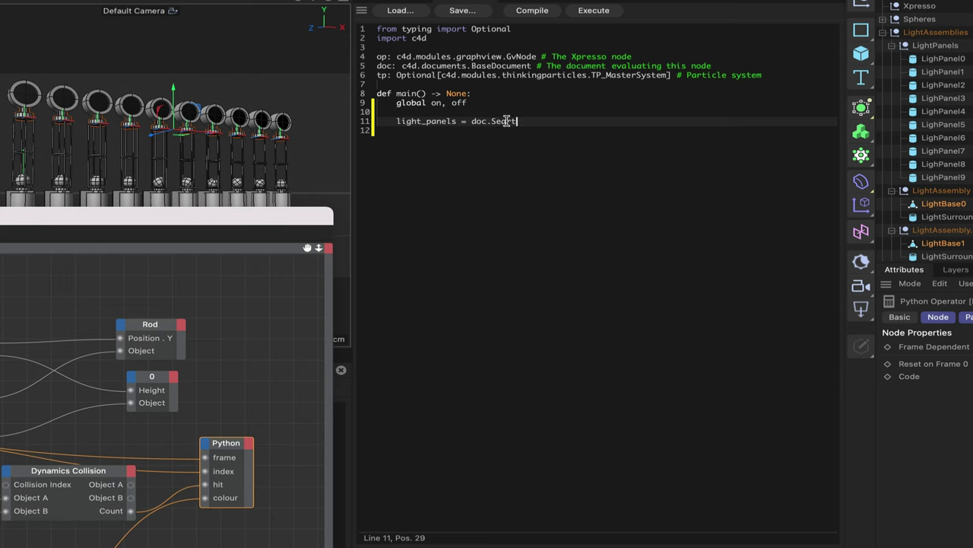
text(hObject('LightPan)
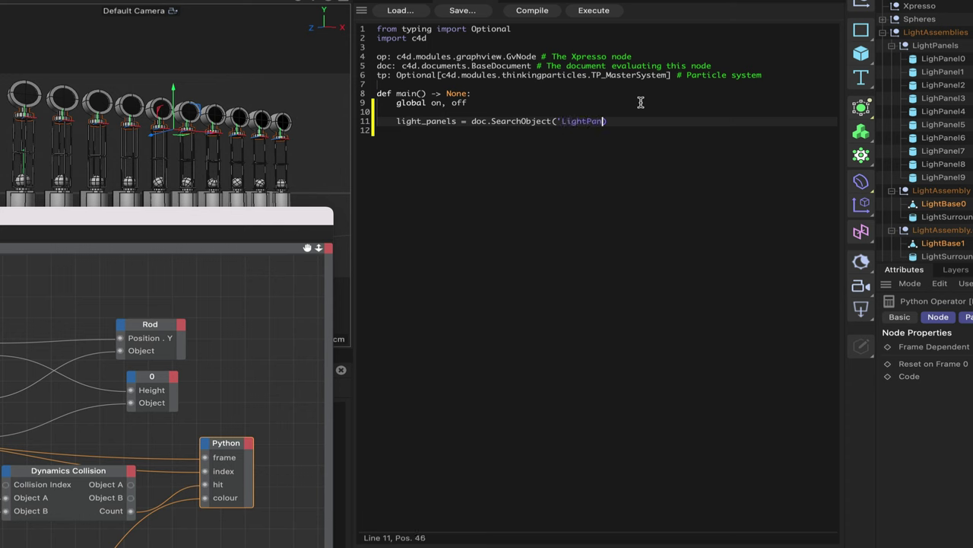
text(els')
Add light_panel = light_panels.GetChildren() on the next line, correcting the GectChildren typo
click(658, 120)
key(Return)
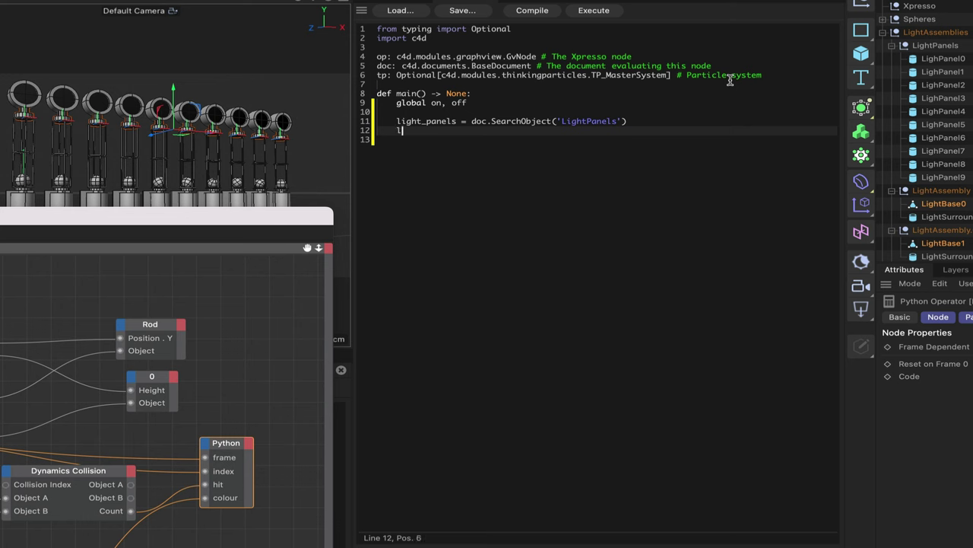
text(ht_panel)
text(= light_panels)
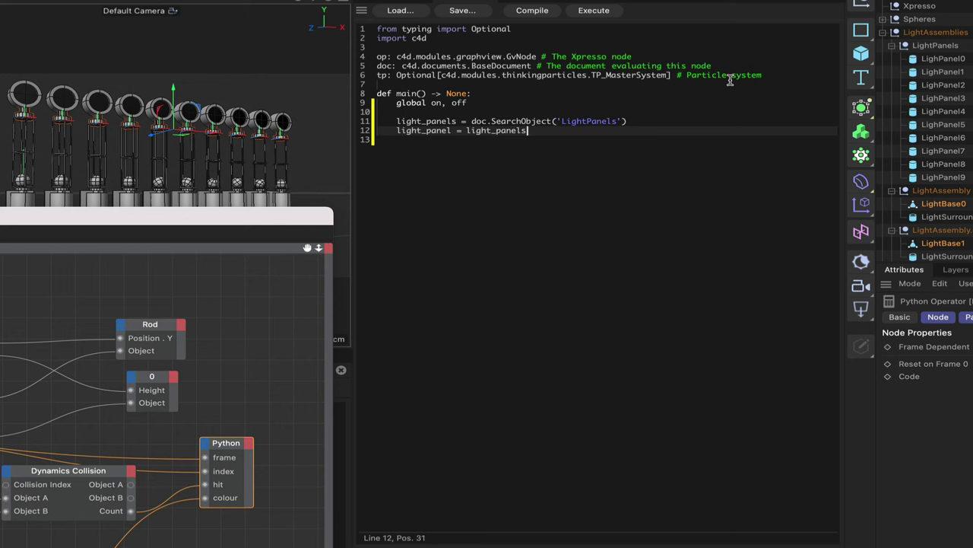
text(.GectChildren()
click(546, 131)
key(BackSpace)
click(639, 129)
key(Return)
key(Return)
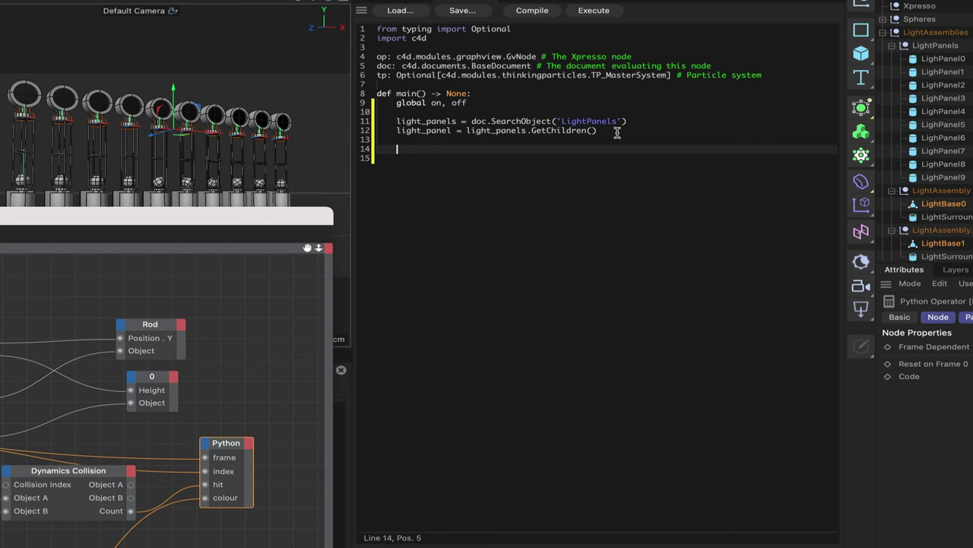
Define switch_off() with a for i in range(len(off)) loop
text(def switch_off():)
key(Return)
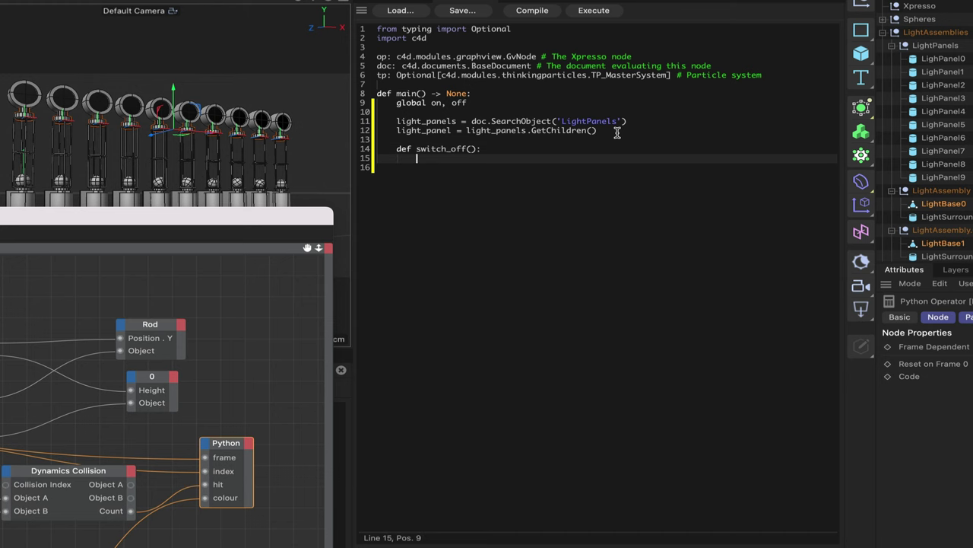
key(Return)
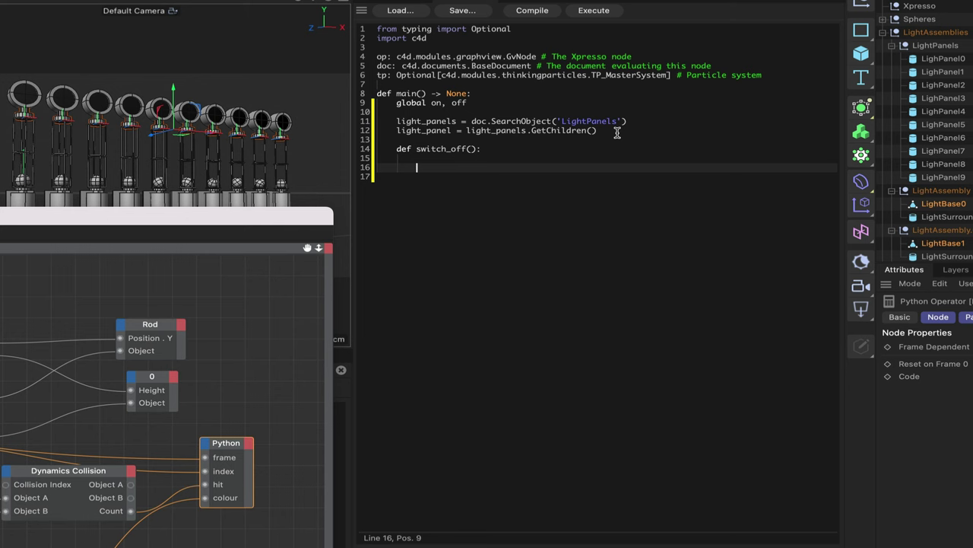
text(for i in range(len(off)):)
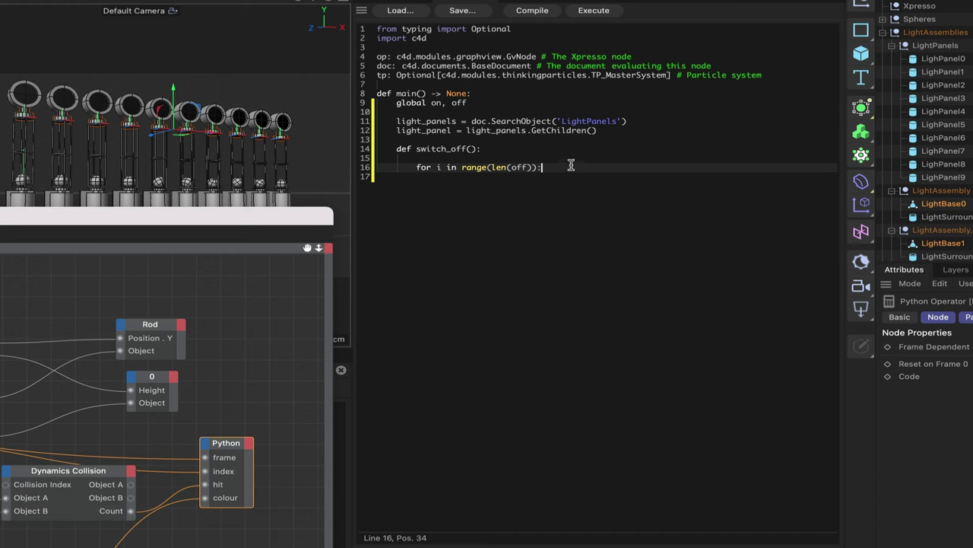
key(Return)
key(Return)
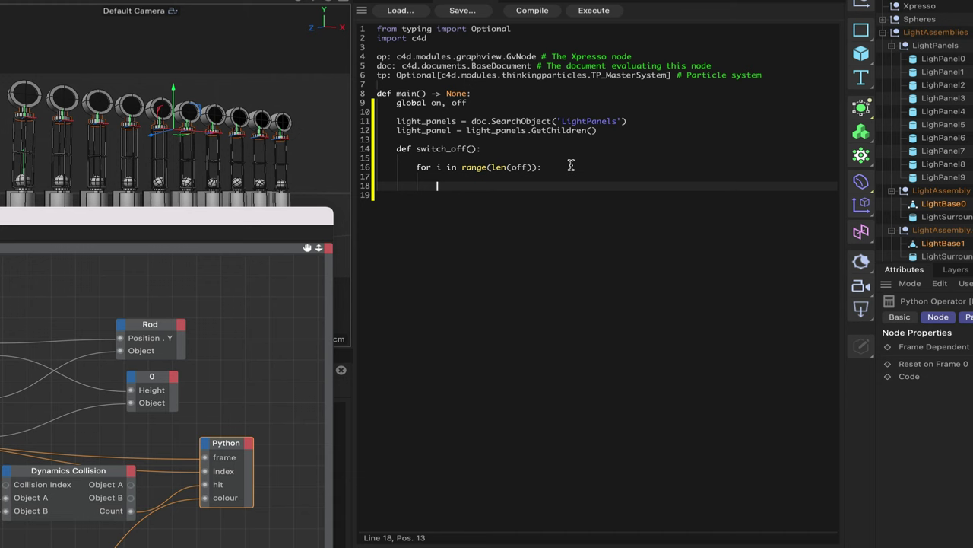
Inside the loop, set x = 0, y = 0 and z = 0
text(x = 0)
key(Return)
text(y )
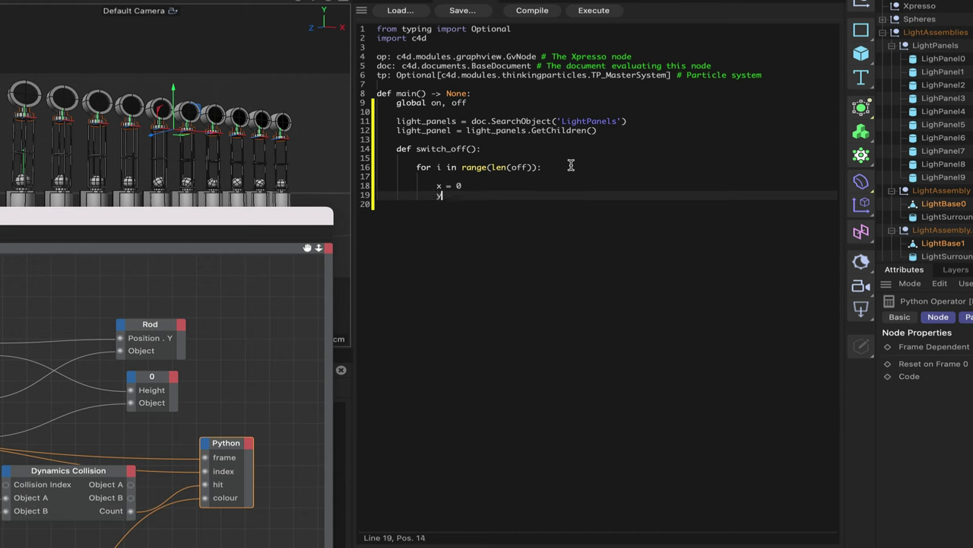
text(= 0)
key(Return)
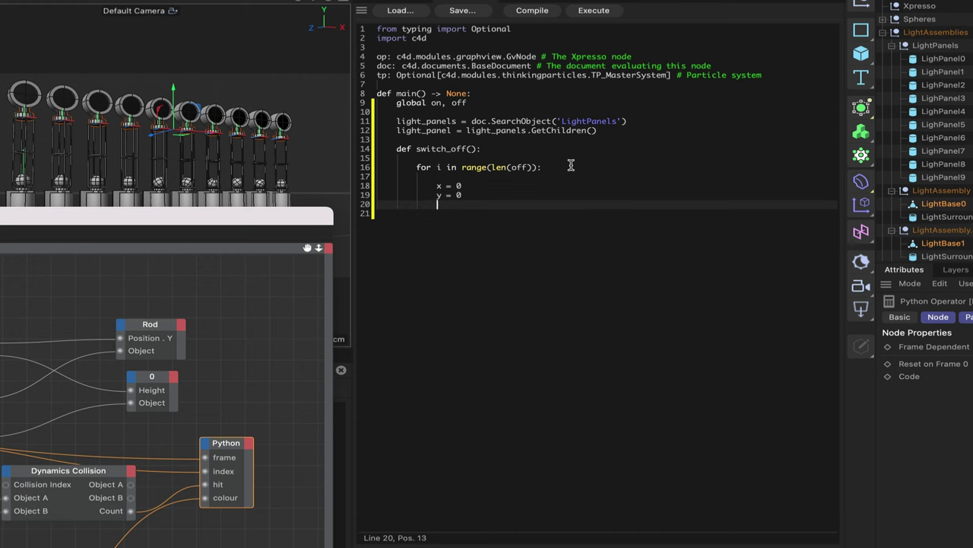
text(z = 0)
key(Return)
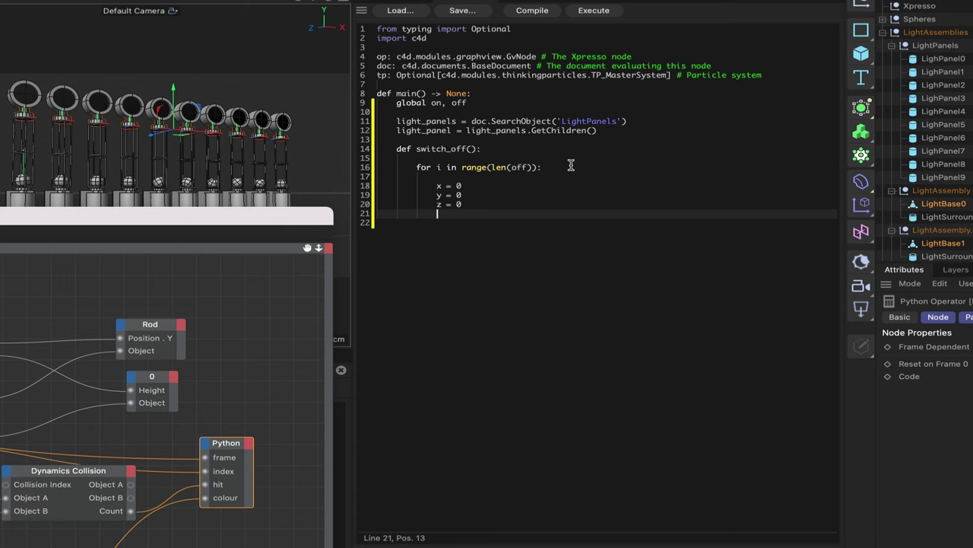
Begin the colour line with light_panel[off[i]]
key(Return)
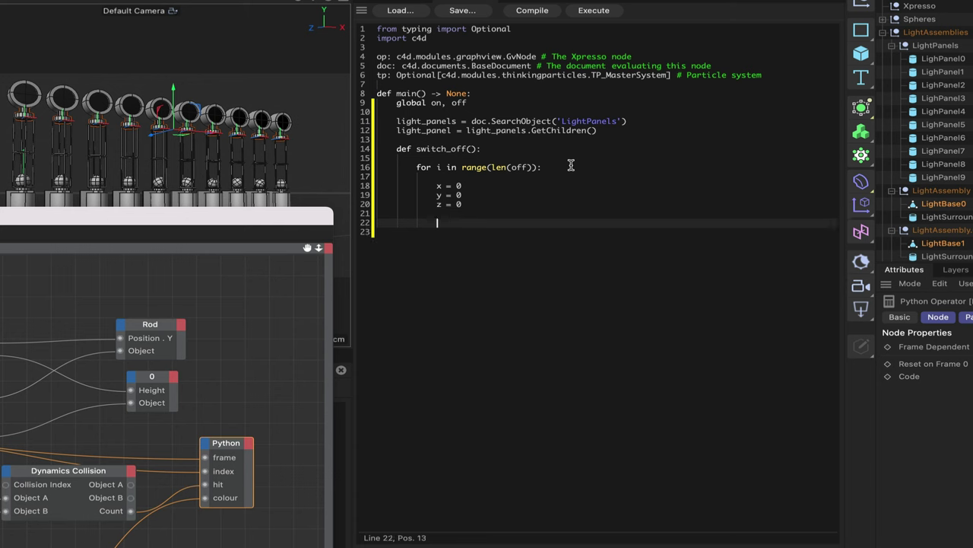
text(light_panel)
text([off)
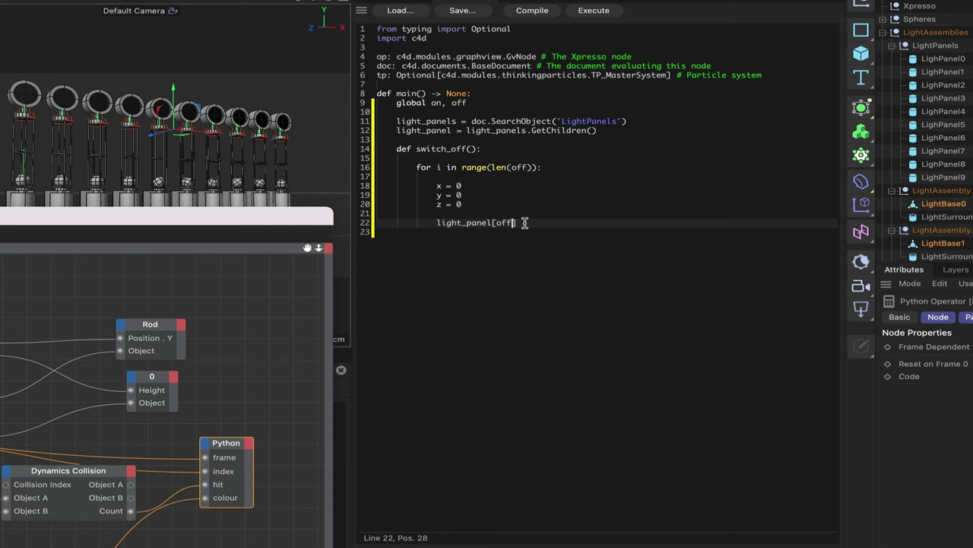
text([i]])
Drag LightPanel0's Color parameter into line 22 and delete the inserted object name
click(945, 64)
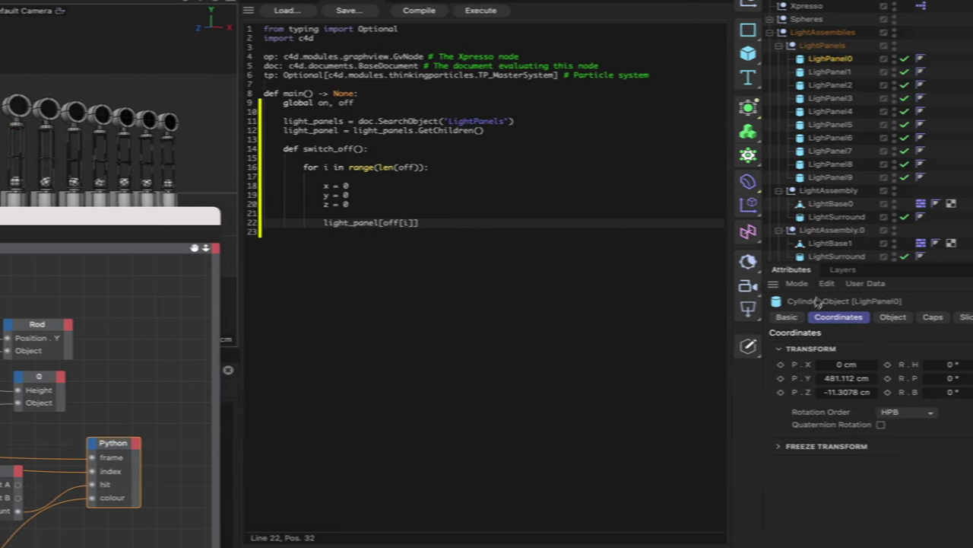
click(786, 316)
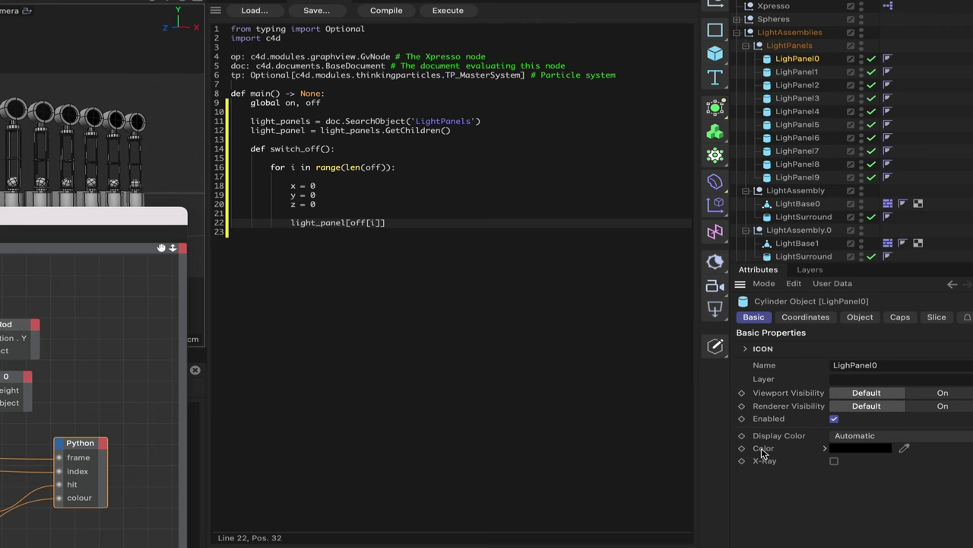
drag(763, 452, 419, 220)
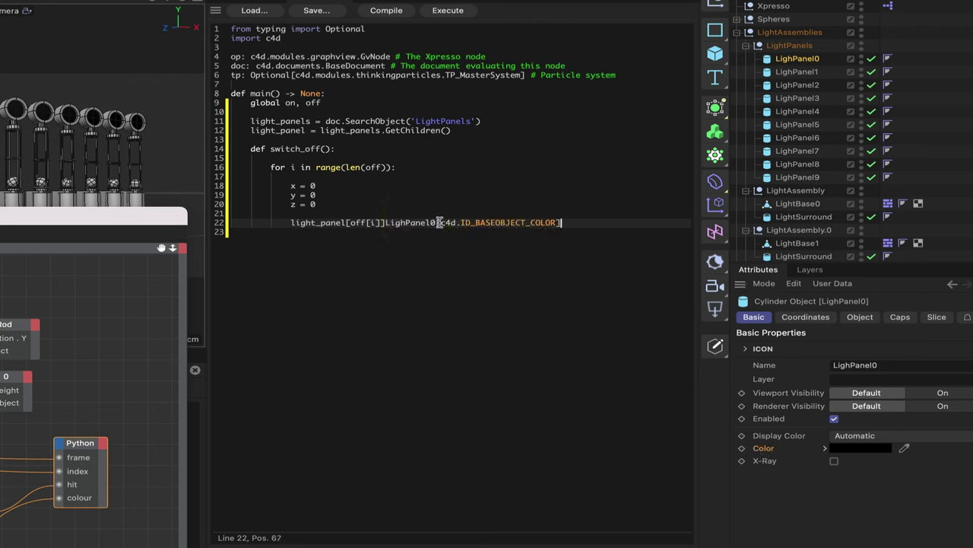
click(438, 222)
key(BackSpace)
key(BackSpace)
key(BackSpace)
key(BackSpace)
key(BackSpace)
key(BackSpace)
key(BackSpace)
key(BackSpace)
key(BackSpace)
key(BackSpace)
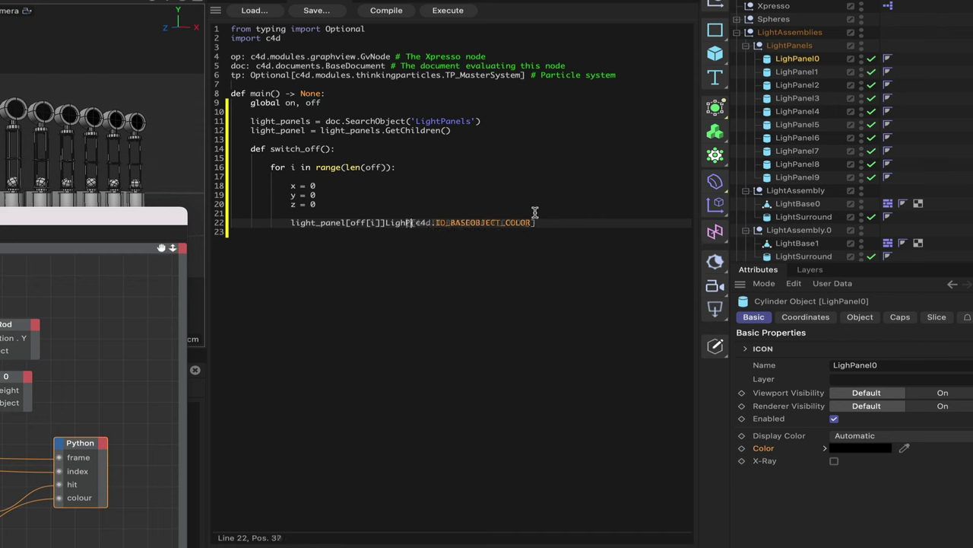
Finish line 22 with = c4d.Vector(x, y, z) and return to main-level indentation
click(542, 222)
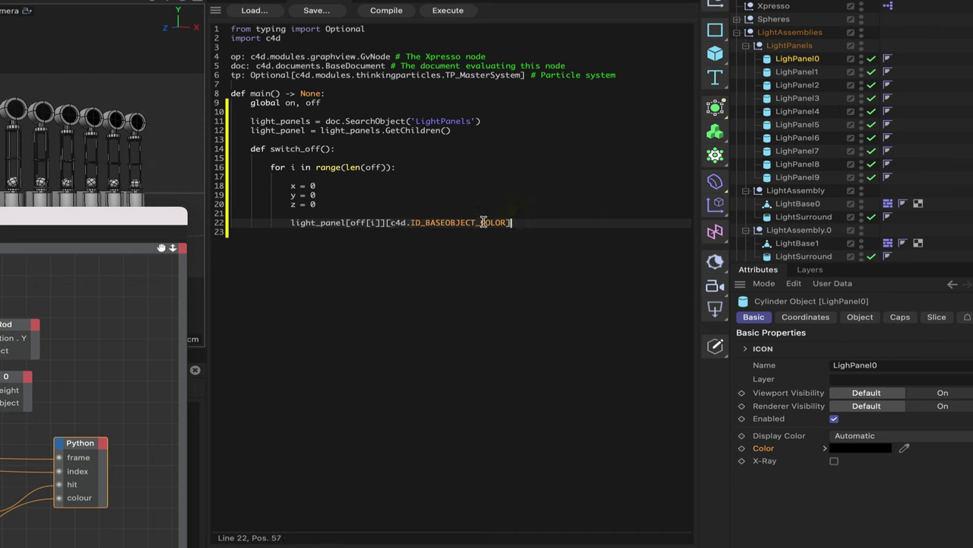
text(= c4d.Vector (x, y, a)
key(BackSpace)
text(z))
click(653, 222)
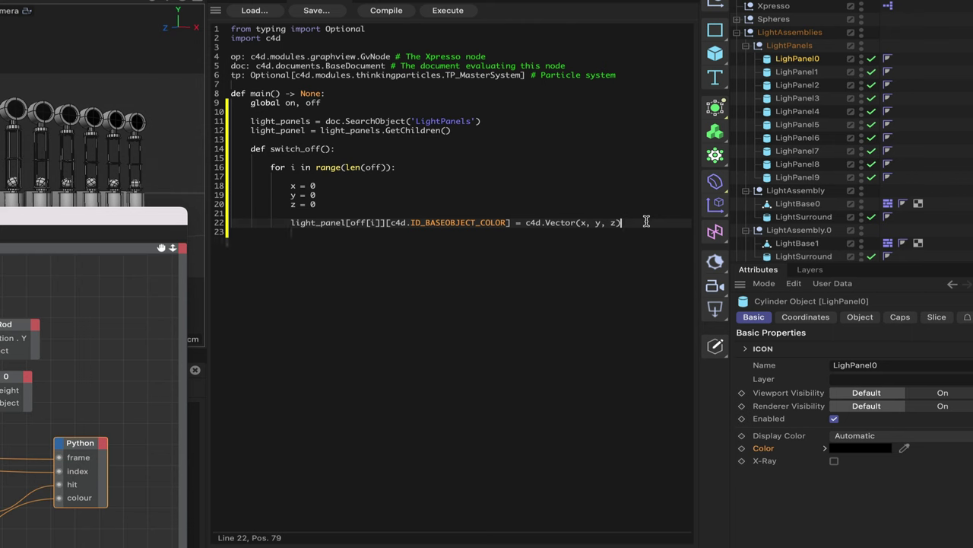
key(Return)
key(BackSpace)
key(BackSpace)
key(BackSpace)
key(BackSpace)
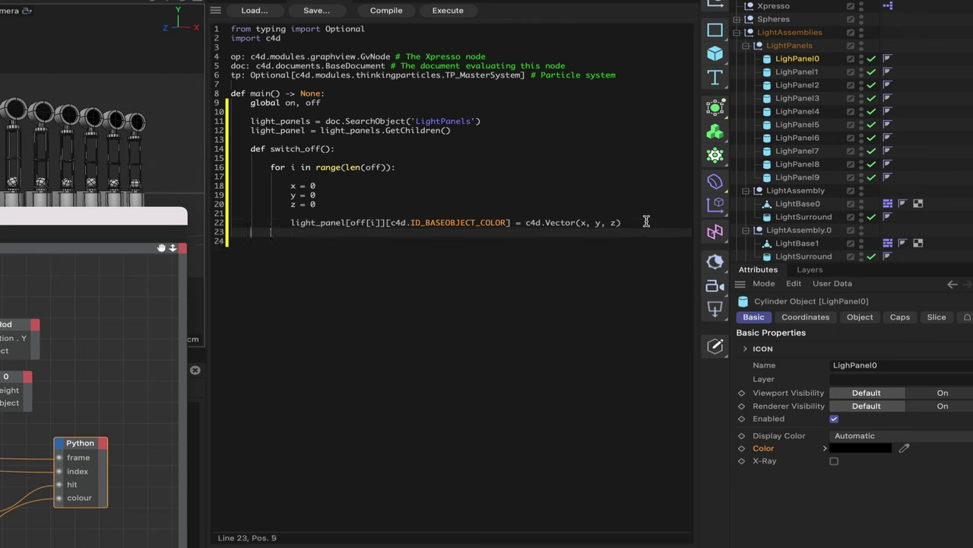
key(Return)
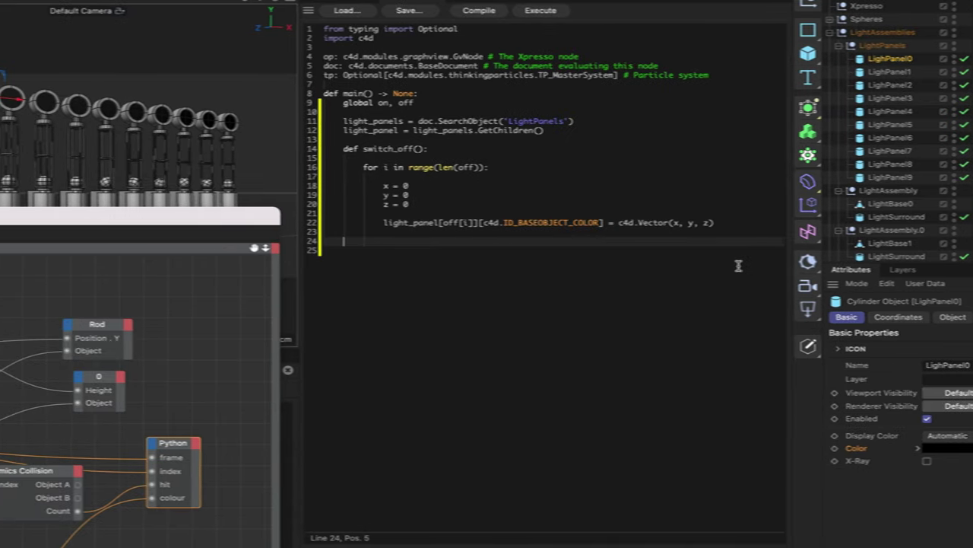
Add if frame == 0: with off = [0, 1, 2, 3, 4, 5, 6, 7, 8, 9]
text(if fra)
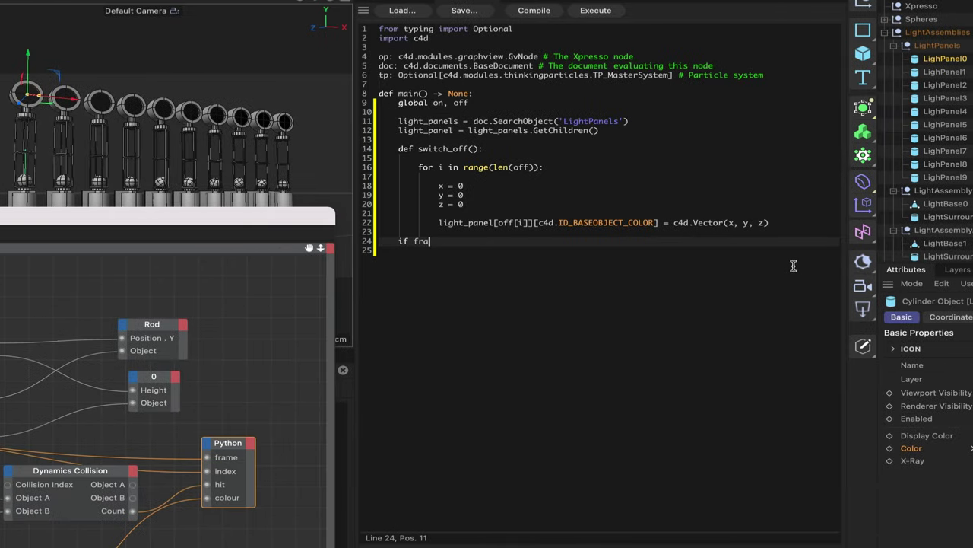
text(me == 0:)
key(Return)
text(of)
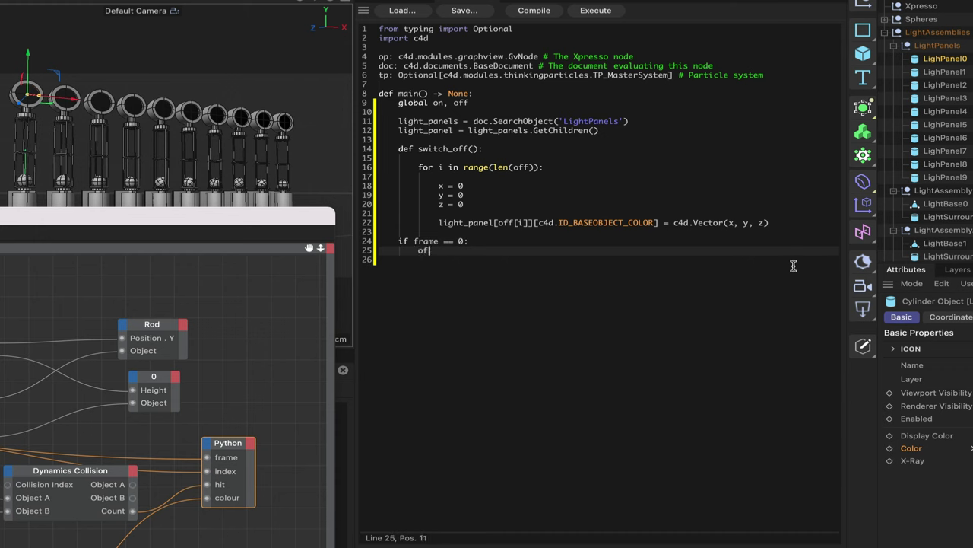
text(f = [)
text(0, 1, 2, 3, 4, 5, 6, 7, 8, 9)
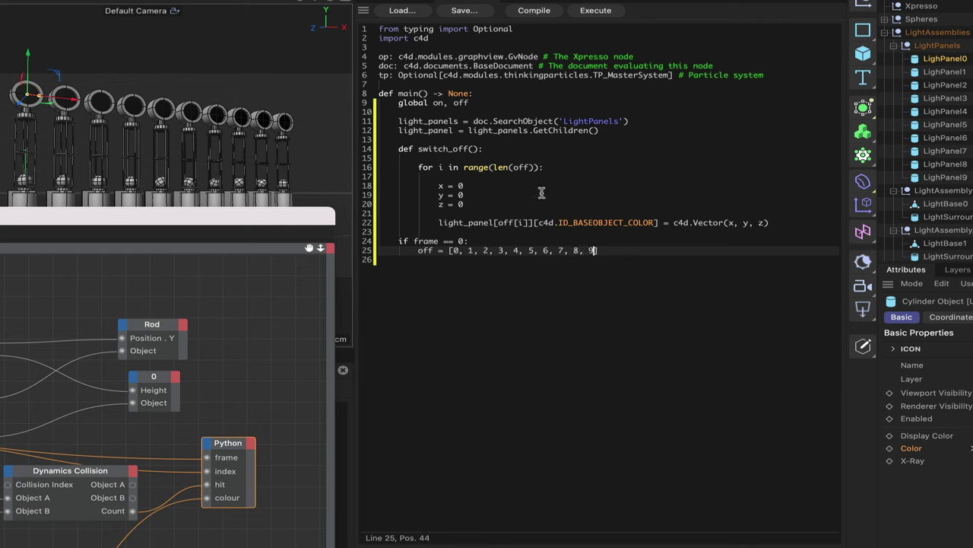
click(618, 245)
click(616, 248)
key(Return)
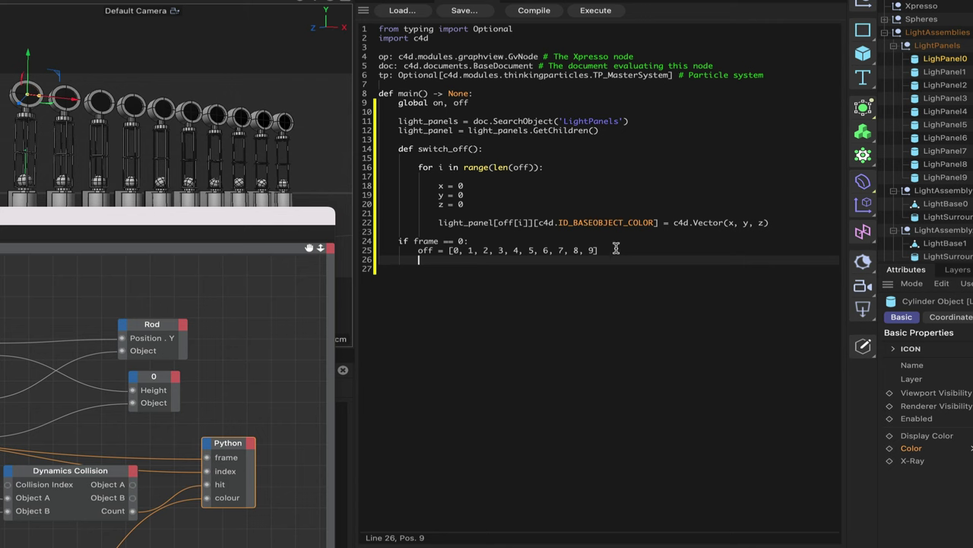
Follow it with on = [], a sitch_off() call, and an if hit > 0 branch
text(on = [)
key(Return)
key(Return)
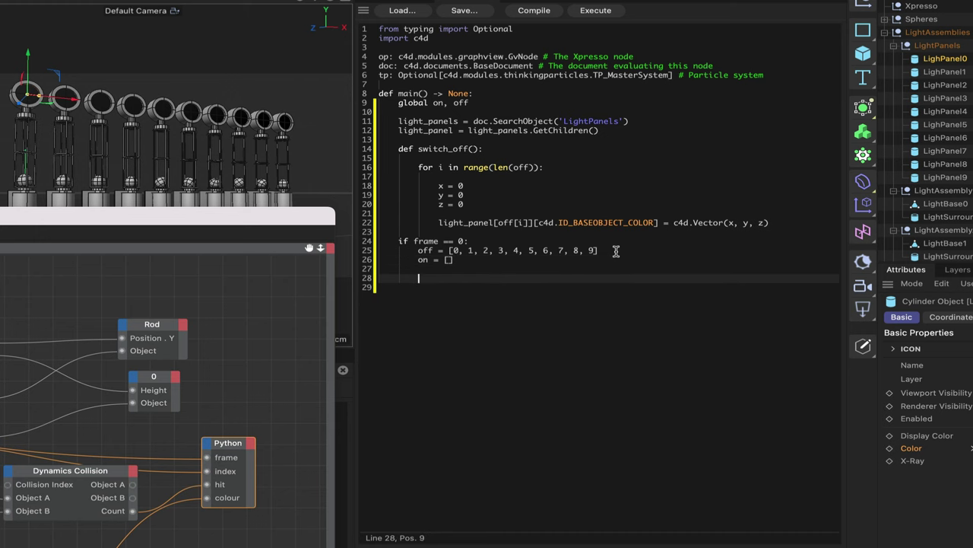
text(sitch_off())
key(Return)
key(Return)
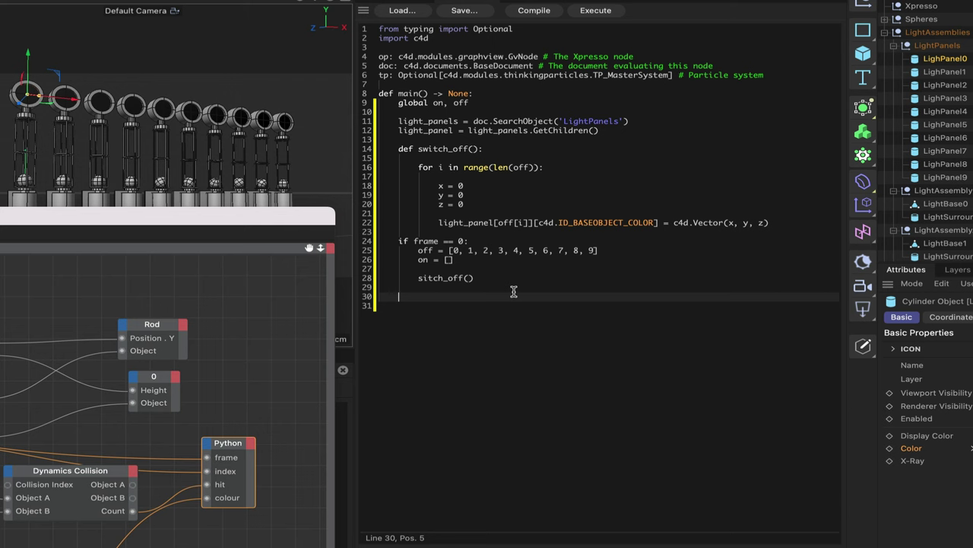
text(if hit > 0:)
key(Return)
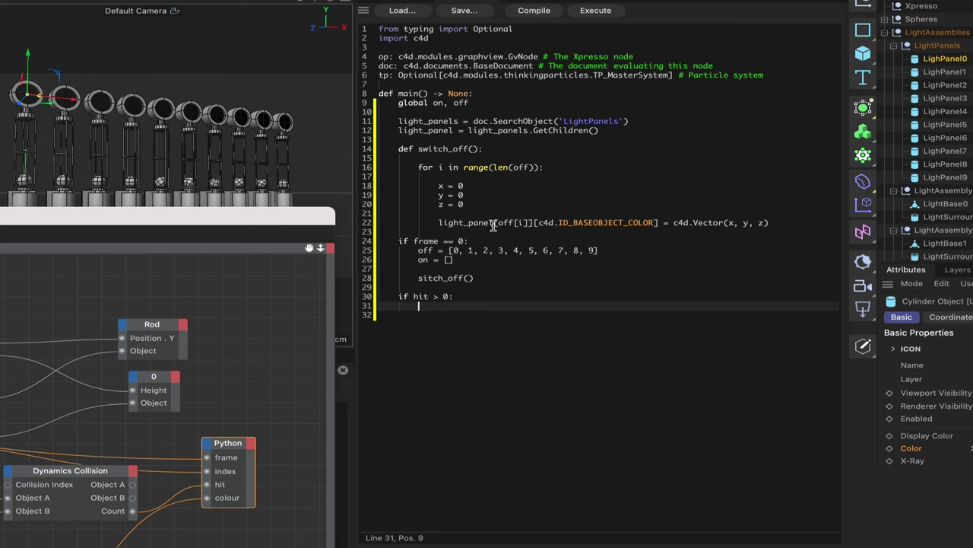
Under the hit branch, add if len(on) > 0: and open its indented body
text(if len(on) > 0:)
key(Return)
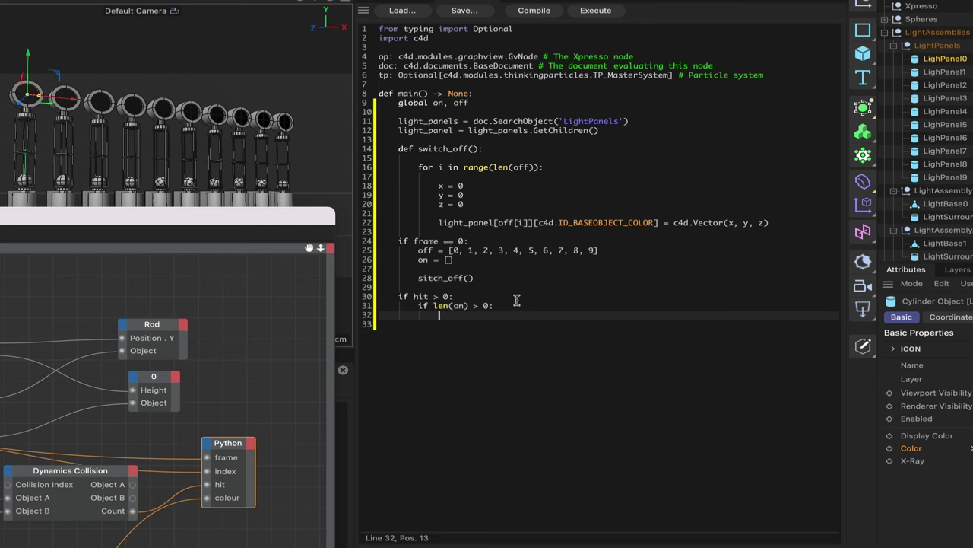
Add off.insert(on[0], on[0]) and on.clear(), then outdent for the next branch
text(off.insert(on[0], on[0])
click(571, 316)
key(Return)
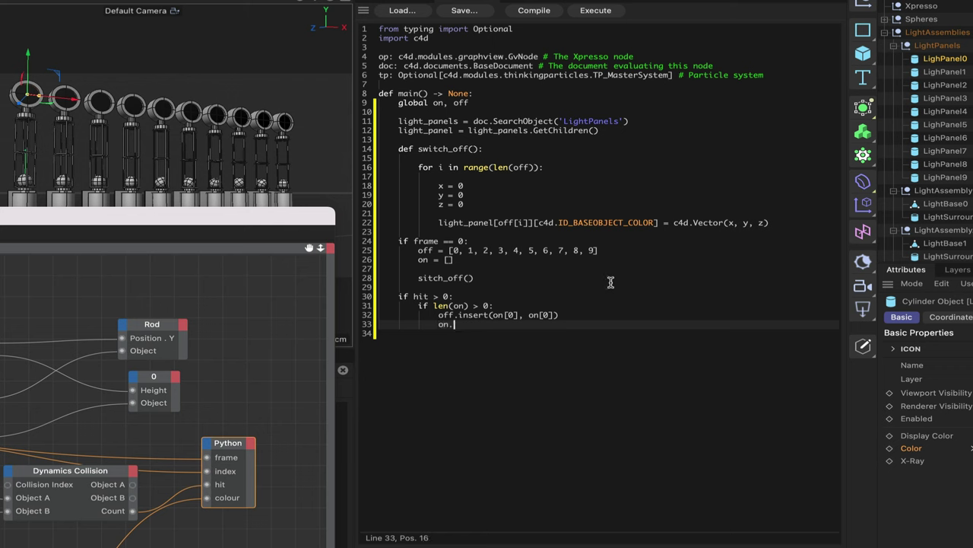
text(on.clear())
key(Return)
key(BackSpace)
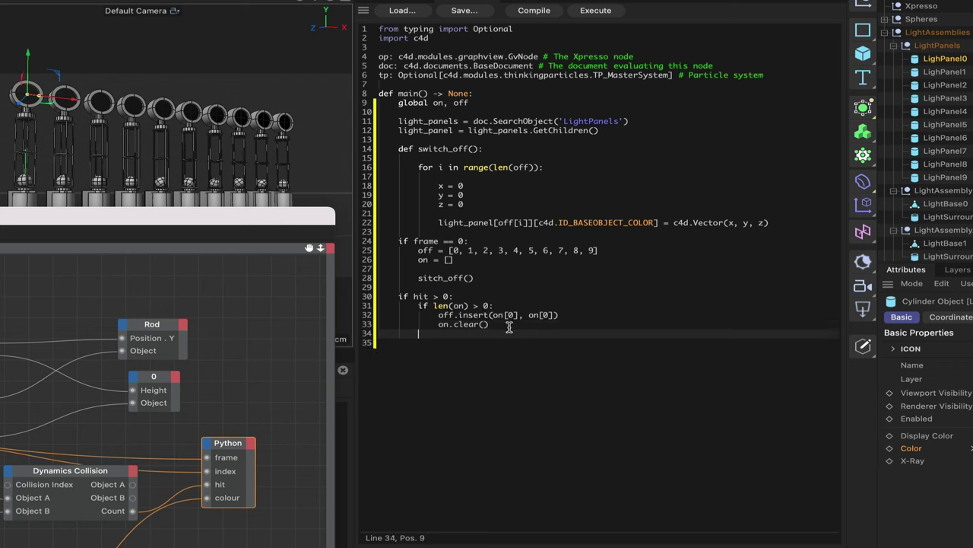
Write an else: branch with off.pop(index) and on.insert(0, index), then start the switch_off call
text(else:)
key(Return)
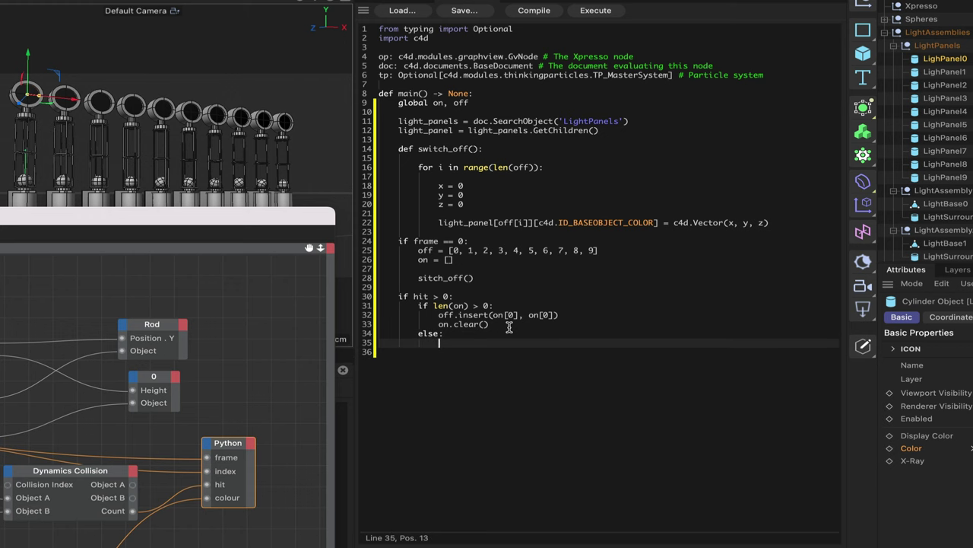
text(off.pop(index)
key(Return)
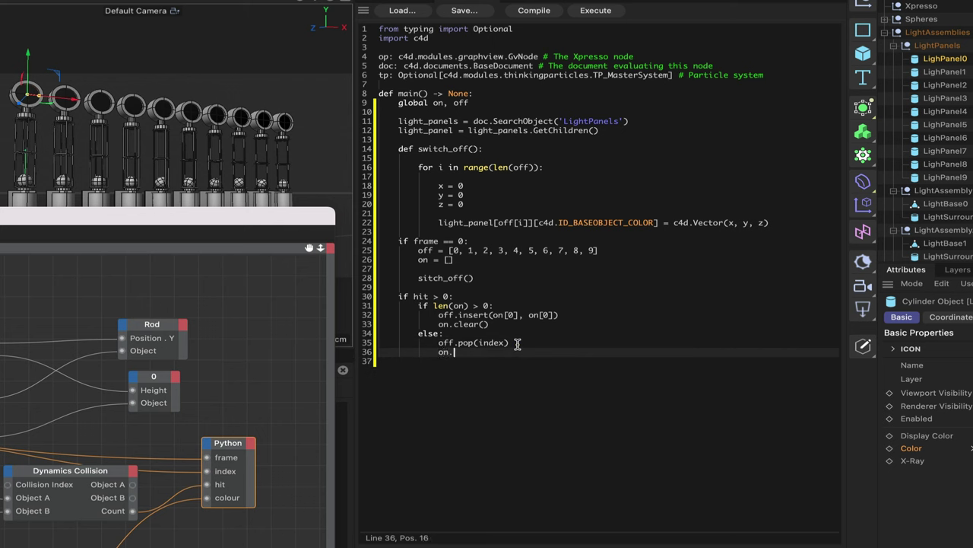
text(on.insert(0)
text(index)
click(558, 352)
key(Return)
key(Return)
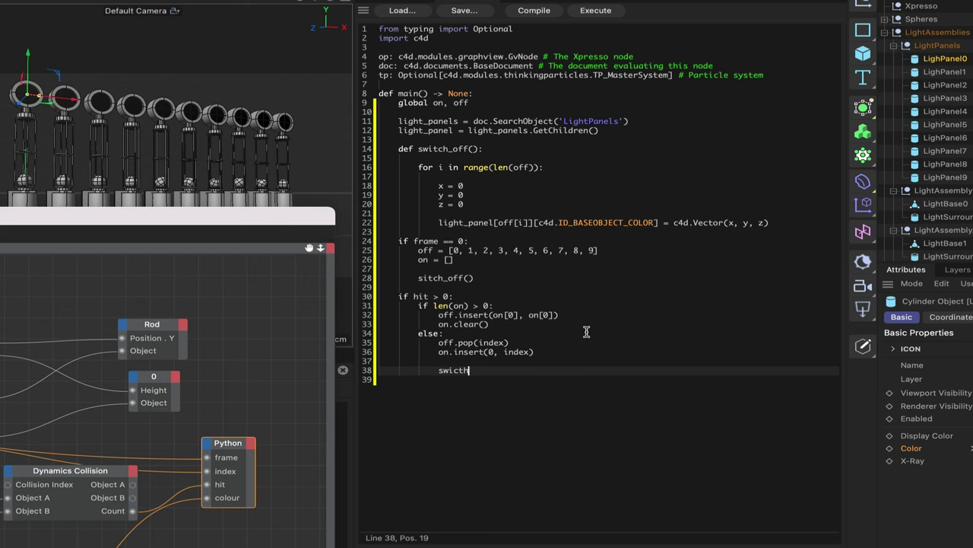
key(BackSpace)
key(BackSpace)
Finish switch_off(), then copy line 22's colour statement to line 40 using c4d.Vector(colour)
text(tch_off)
key(Return)
key(Return)
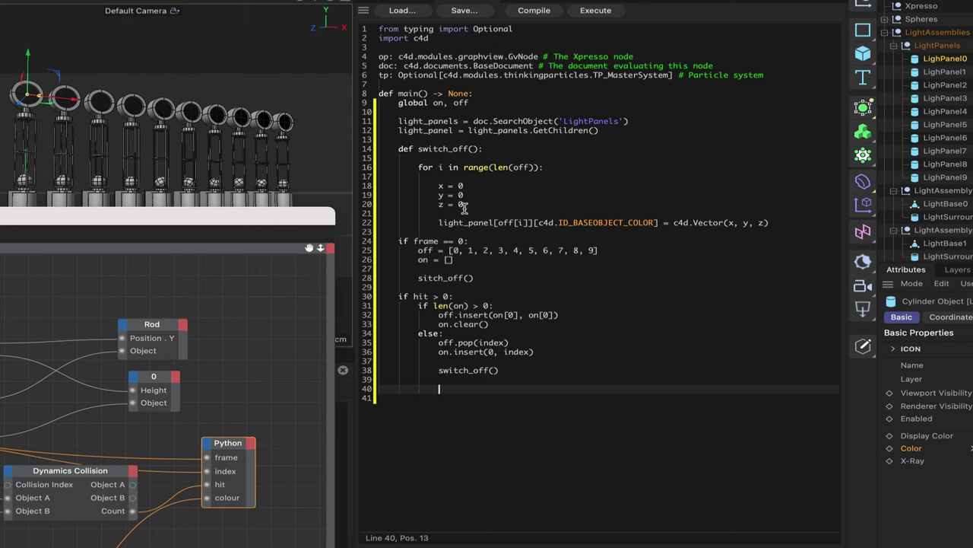
drag(438, 222, 725, 222)
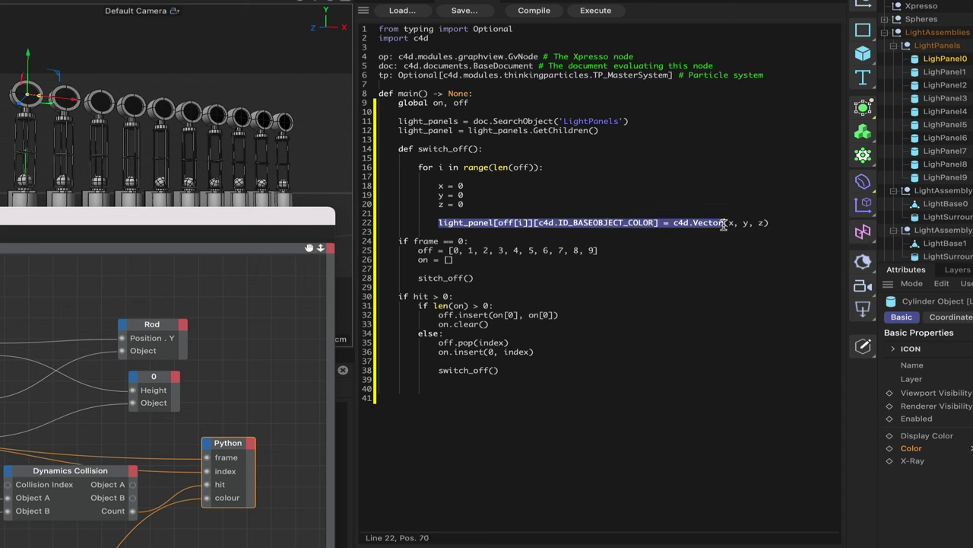
key(ctrl+c)
click(461, 386)
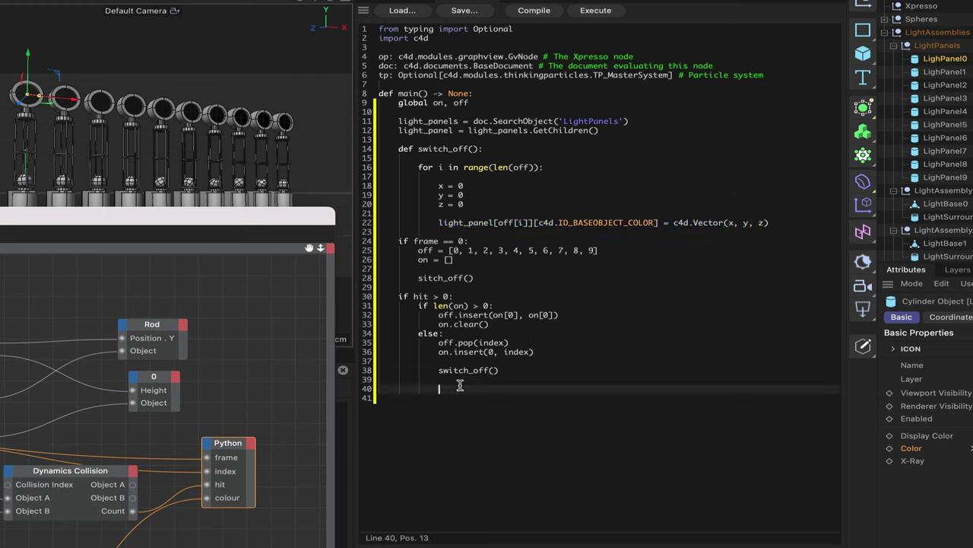
key(ctrl+v)
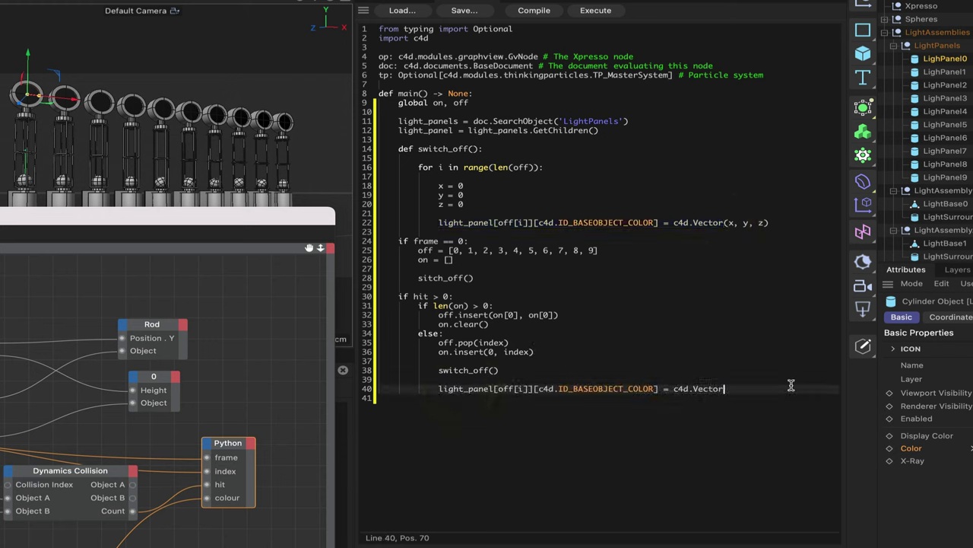
text((colour)
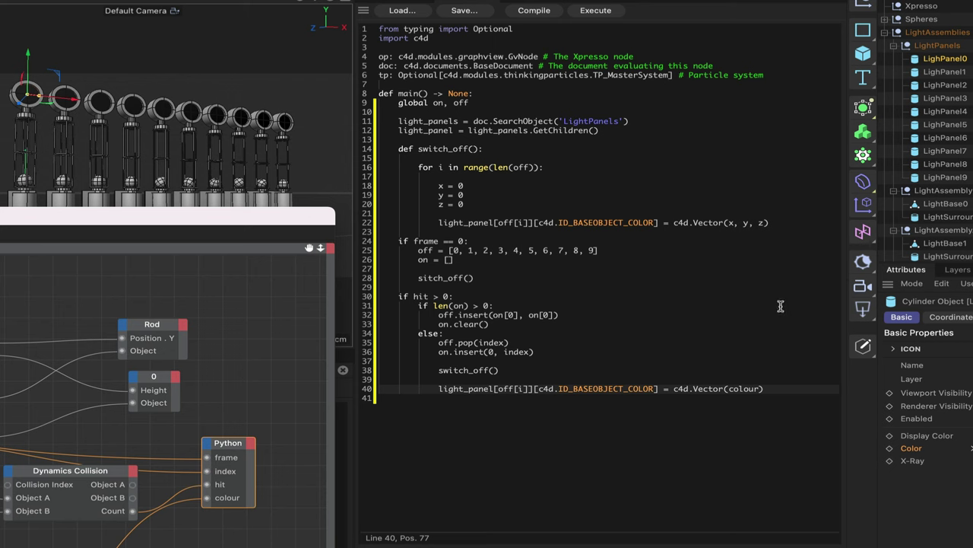
click(308, 219)
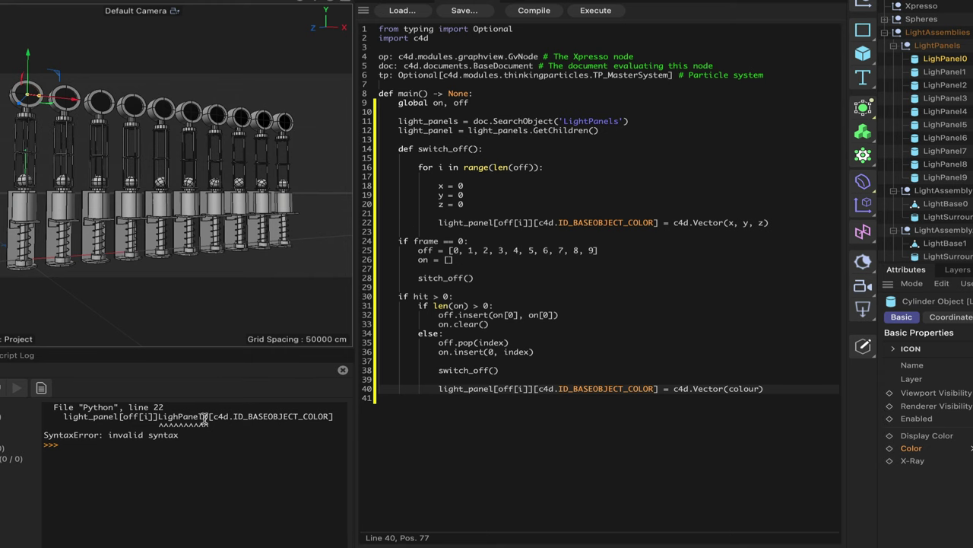
Correct sitch_off to switch_off on line 28 and compile the script with no errors
click(344, 371)
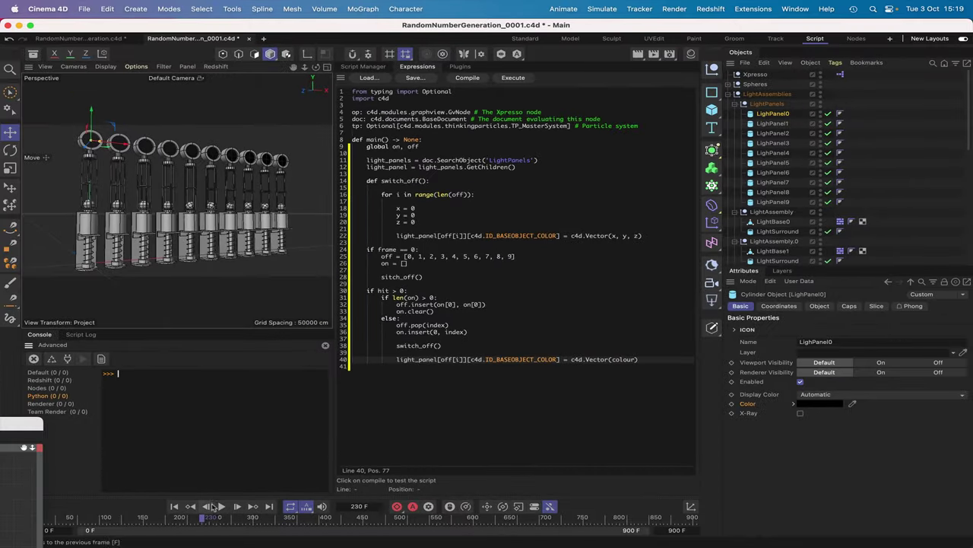
click(174, 507)
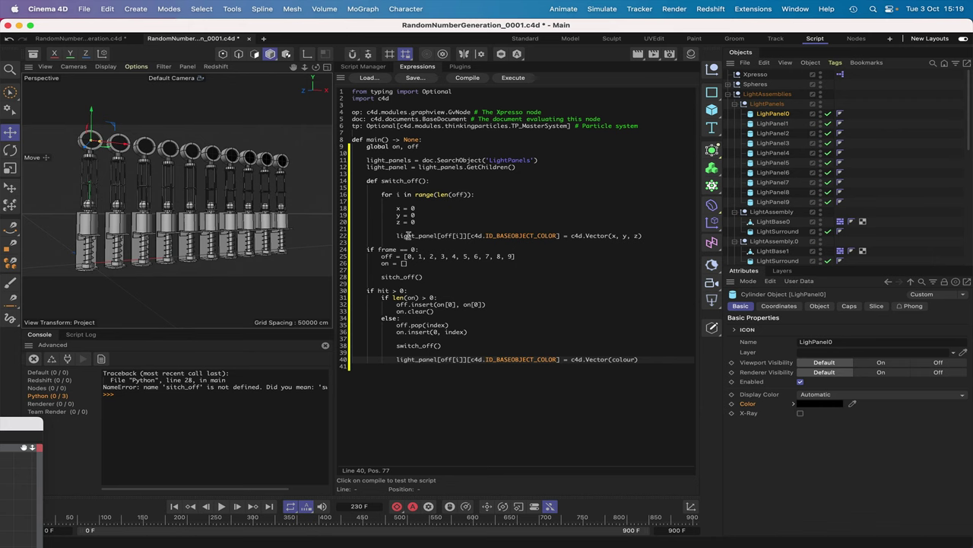
click(385, 278)
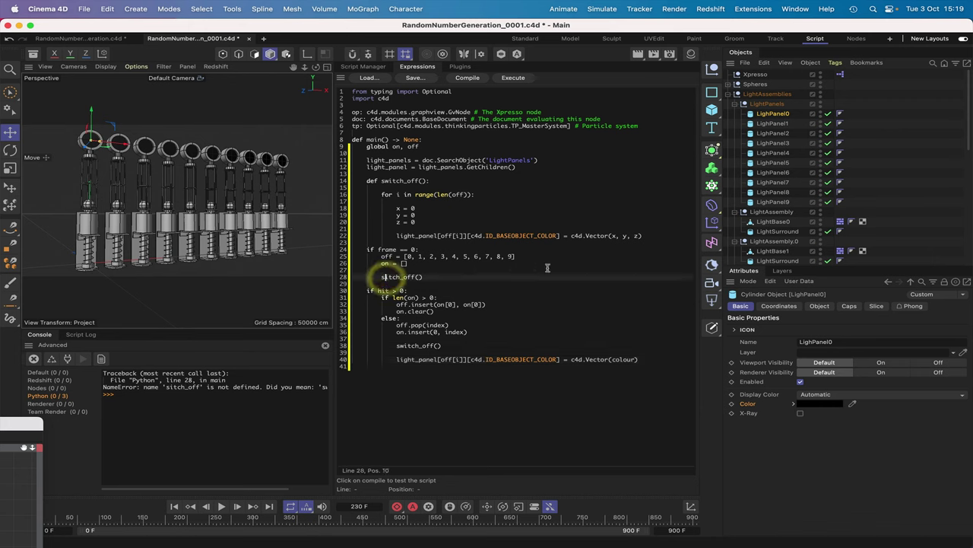
text(w)
click(501, 286)
click(325, 346)
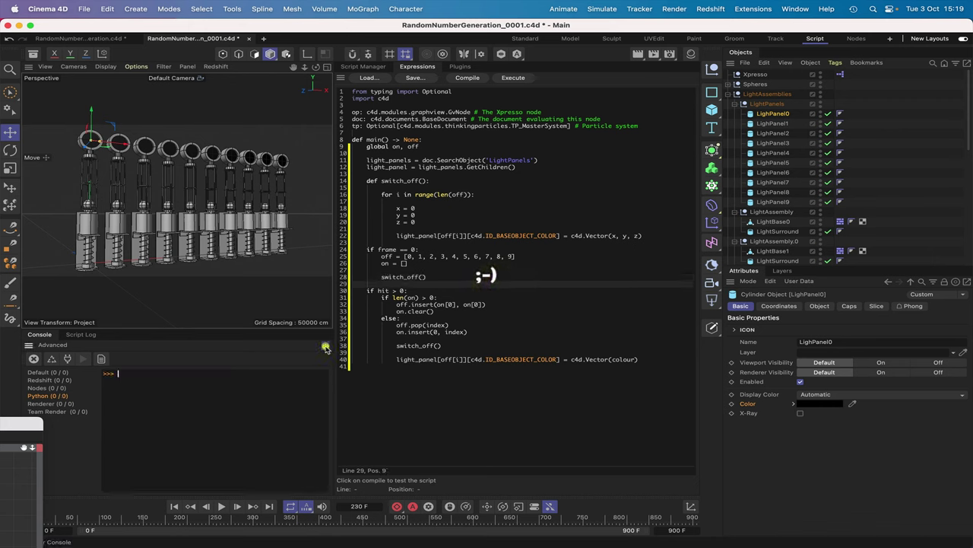
click(513, 78)
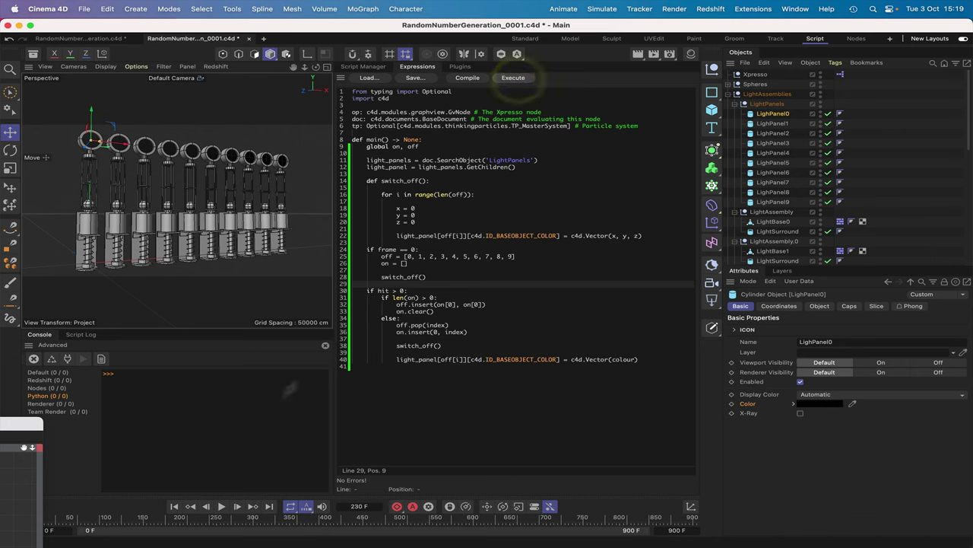
Play the animation from frame 0, exposing a NameError for 'i' on line 40, then rewind
click(173, 506)
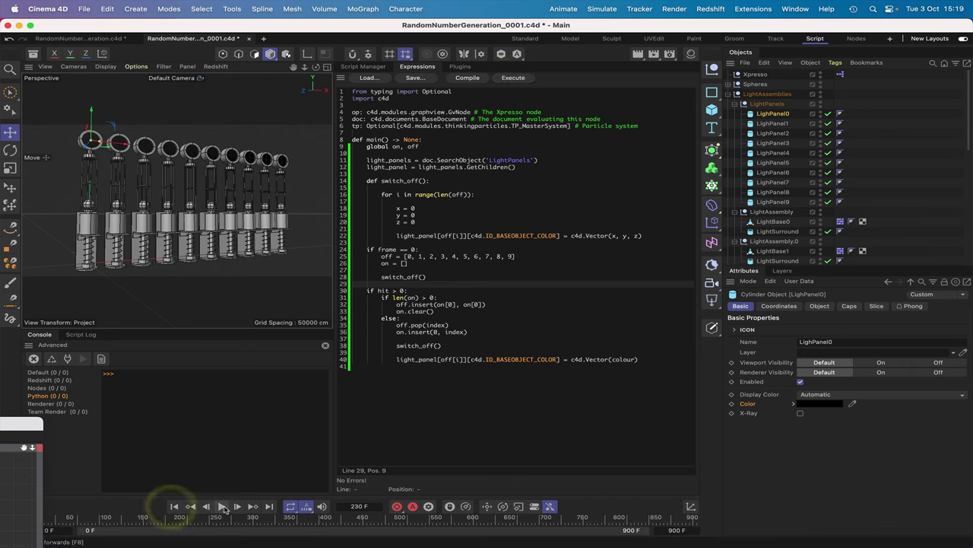
click(223, 506)
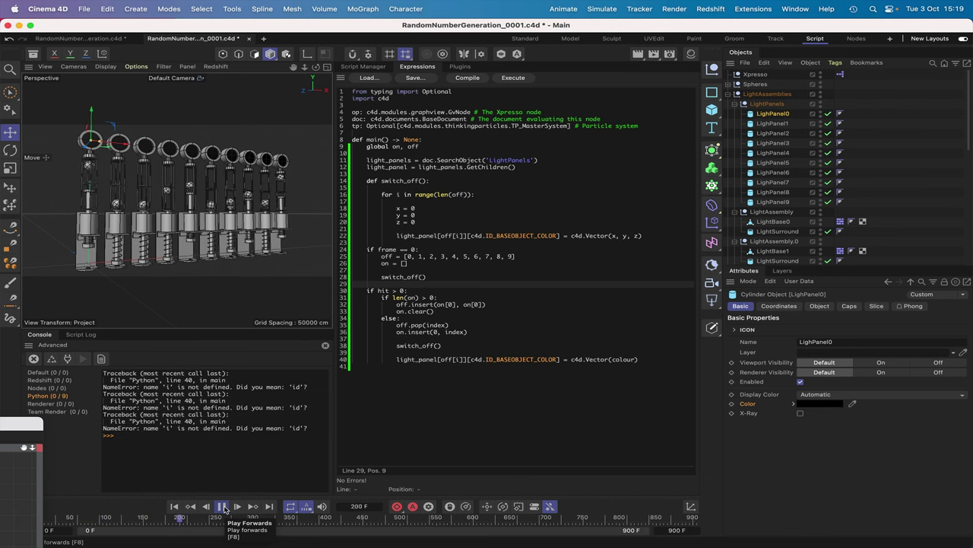
click(223, 506)
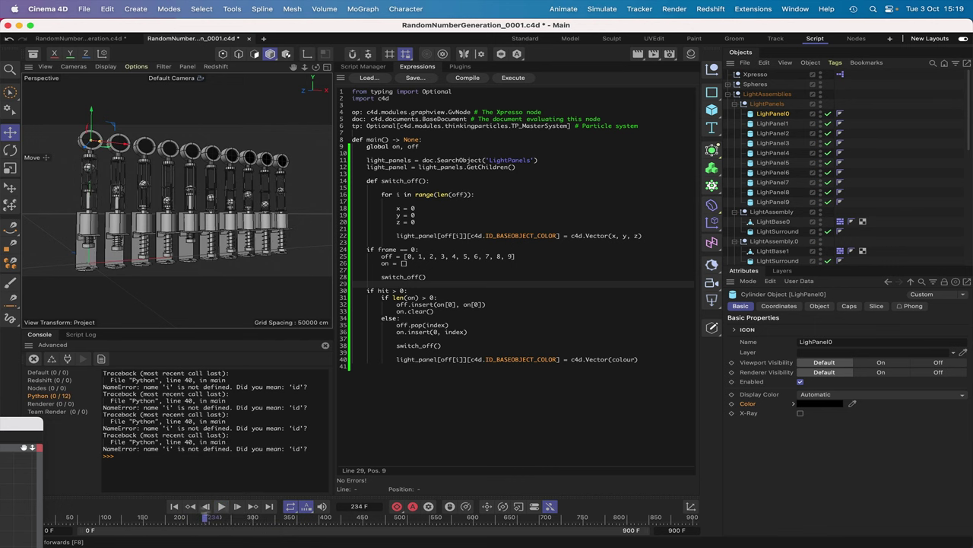
click(175, 506)
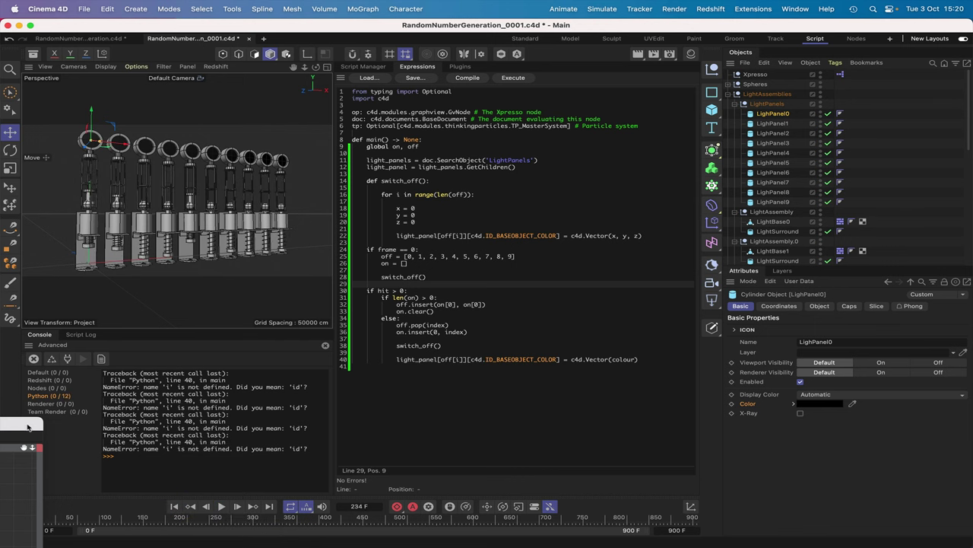
drag(27, 427, 149, 530)
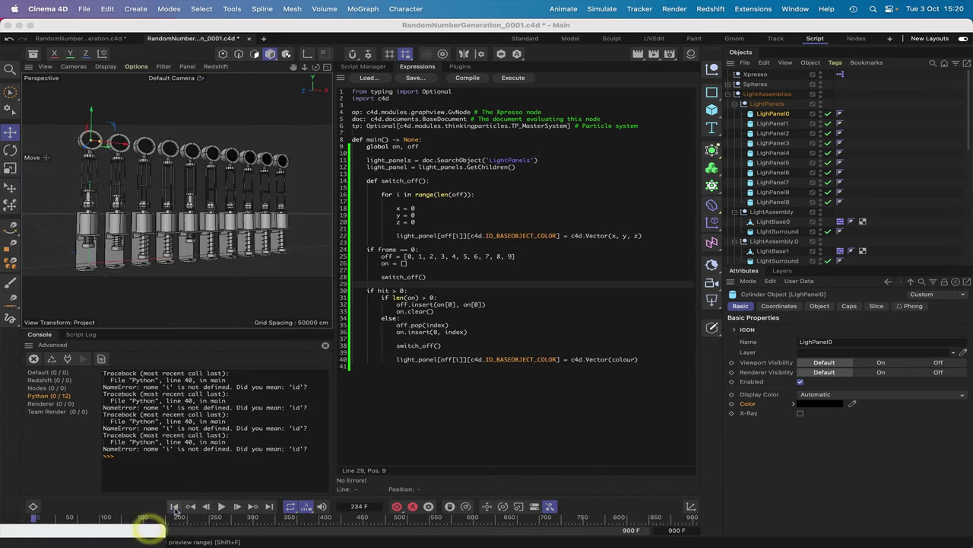
click(174, 510)
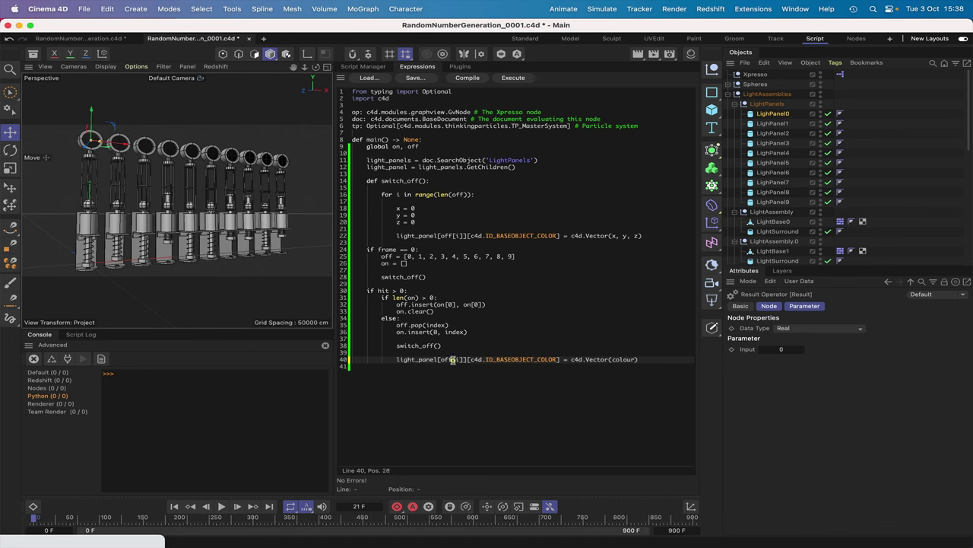
Change line 40's index from off[i] to on[0] and bring back the minimized XPresso Editor
click(453, 359)
key(BackSpace)
key(BackSpace)
key(BackSpace)
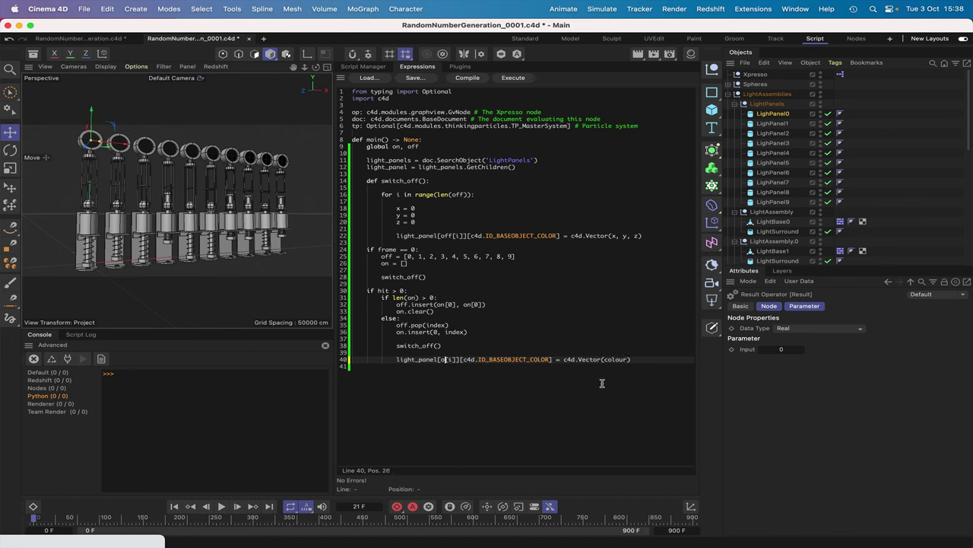
text(on)
key(Delete)
text(0)
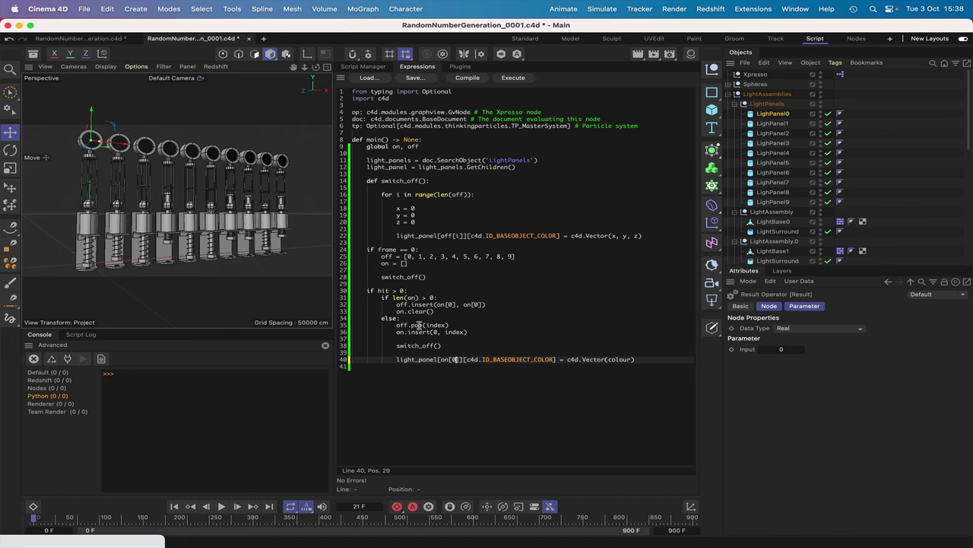
click(454, 369)
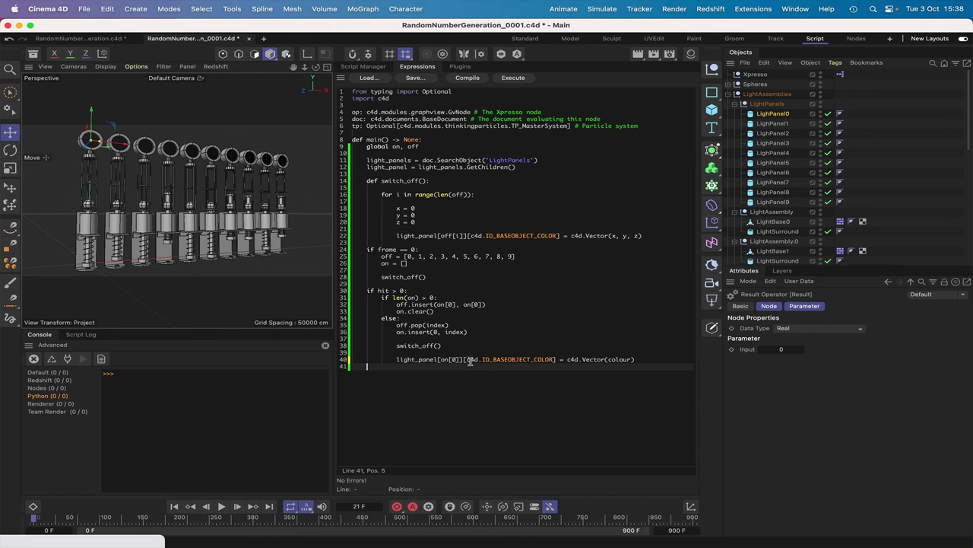
click(125, 538)
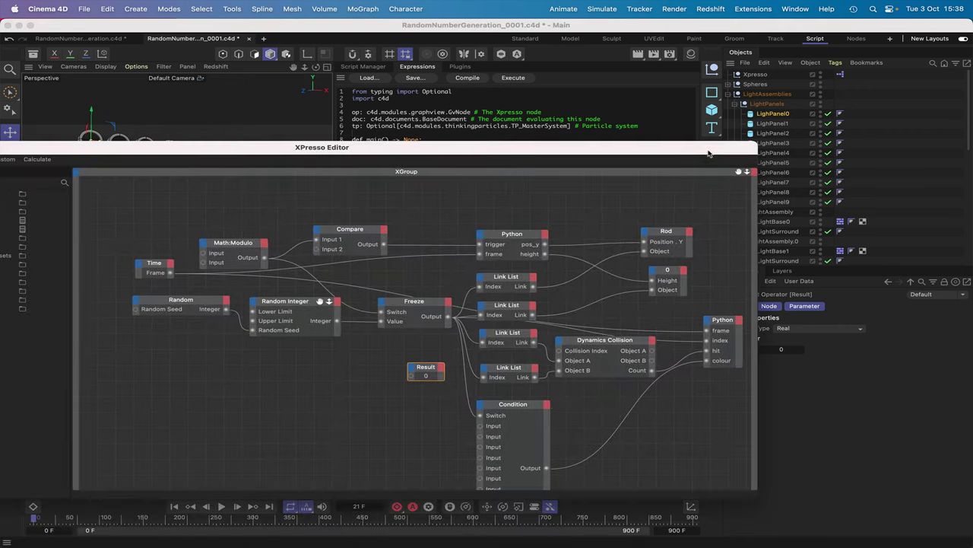
click(707, 150)
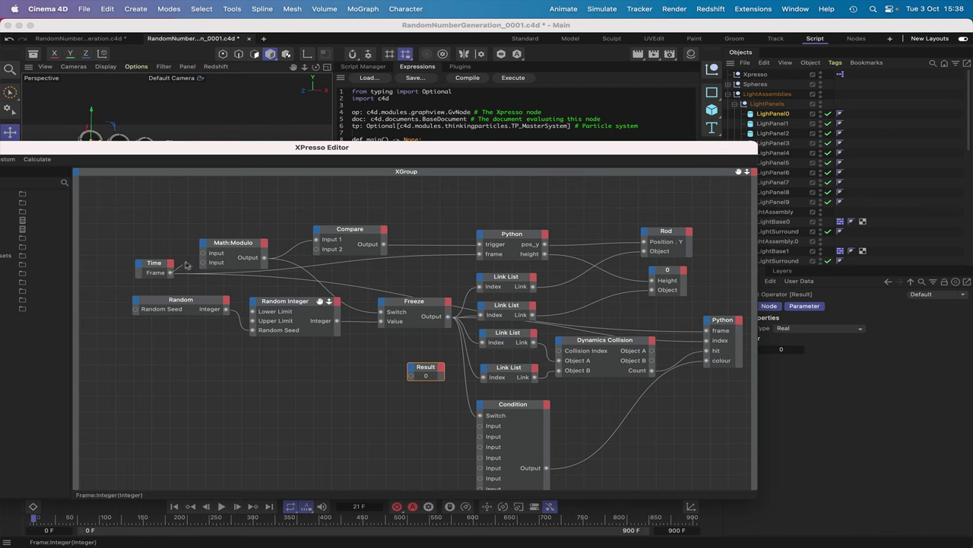
Move the XPresso Editor aside and reactivate the main window
drag(204, 255, 203, 255)
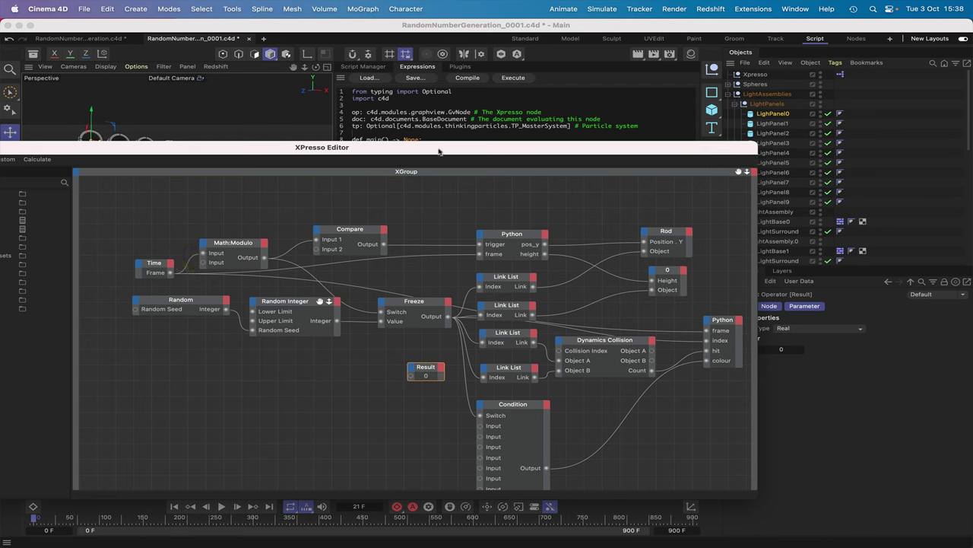
drag(441, 148, 114, 541)
click(174, 506)
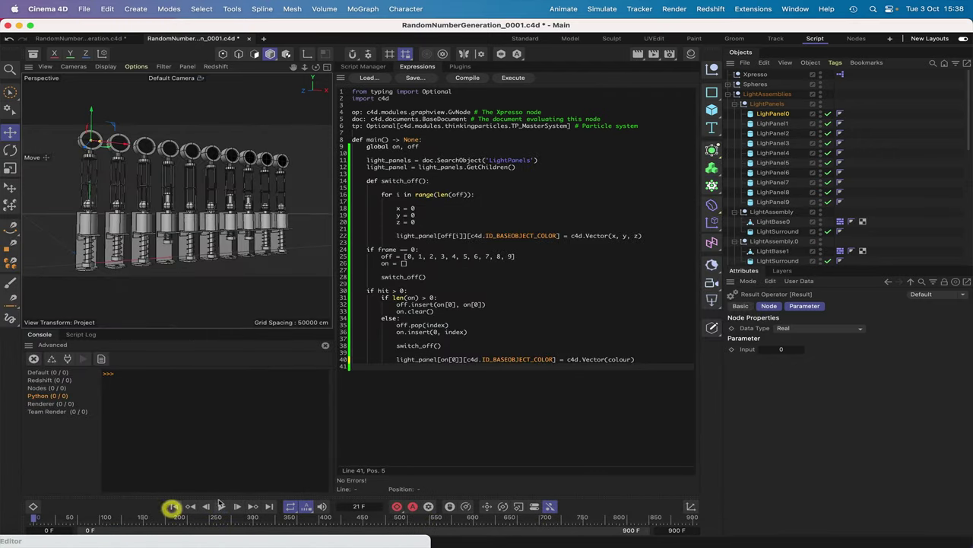
Test the panel colours by playing the animation twice, stopping at frame 234, then raise the XPresso graph
click(221, 506)
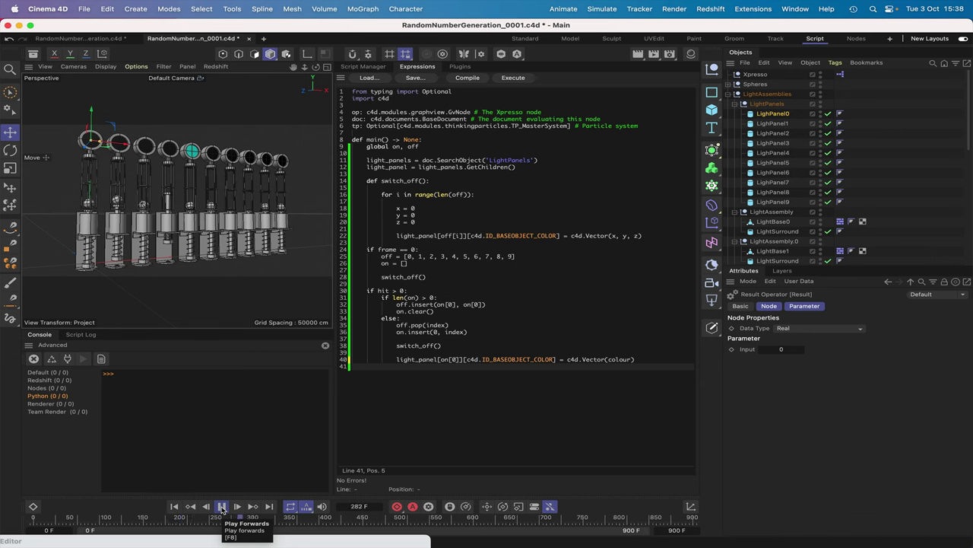
click(222, 506)
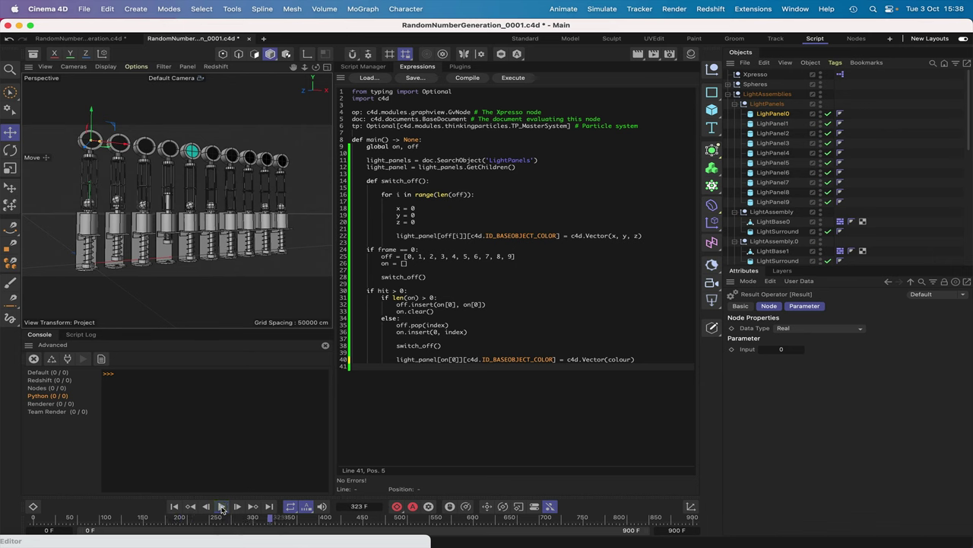
click(174, 507)
click(221, 506)
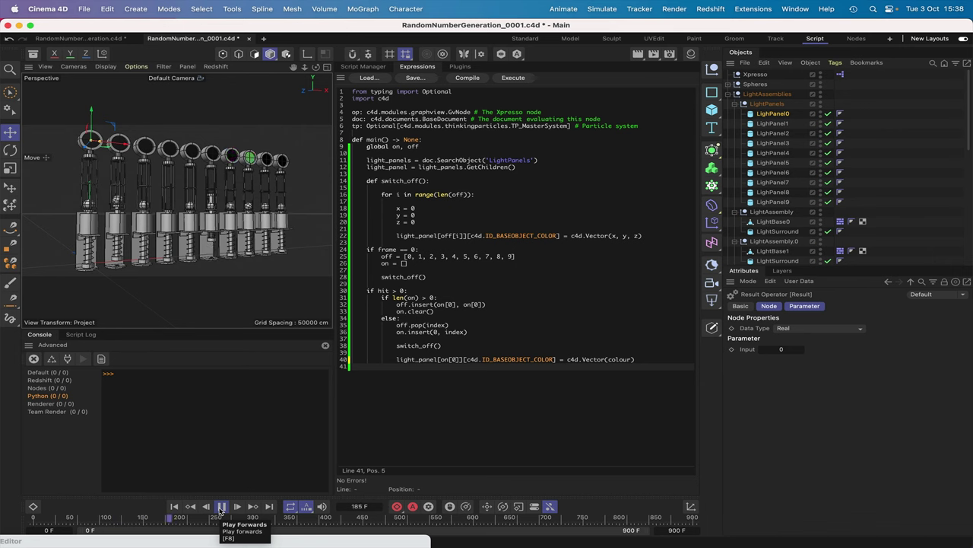
click(220, 507)
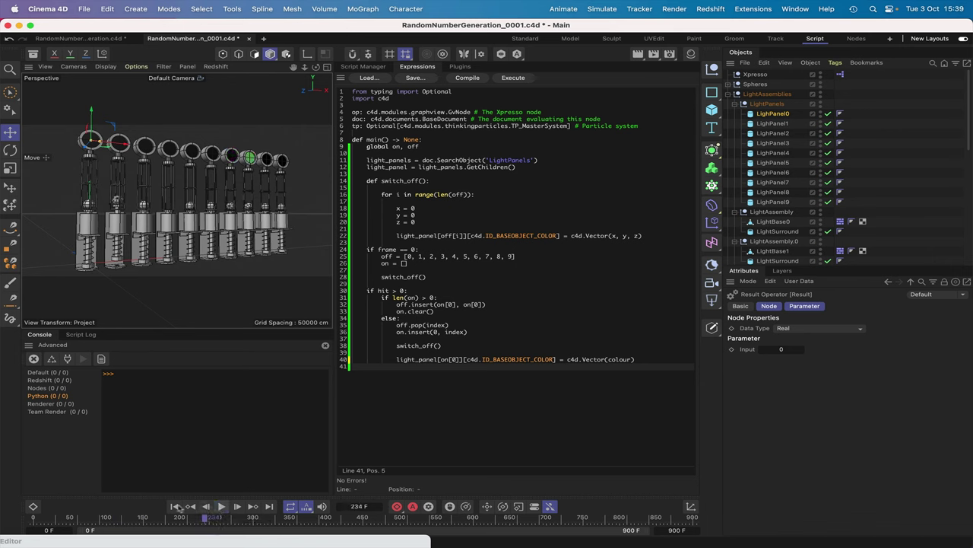
drag(270, 539, 444, 306)
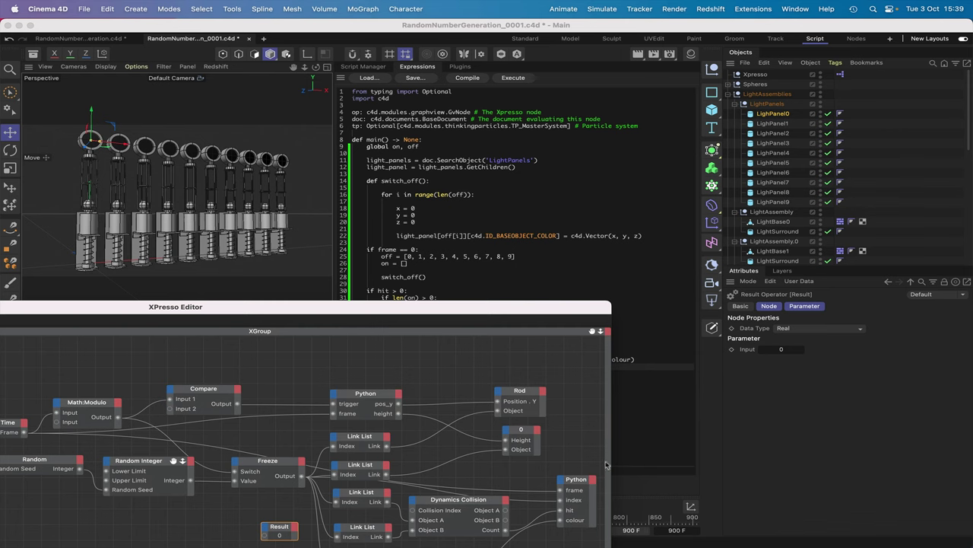
Duplicate the Compare node and wire Time's Frame output into the copy's Input 1
drag(611, 463, 800, 463)
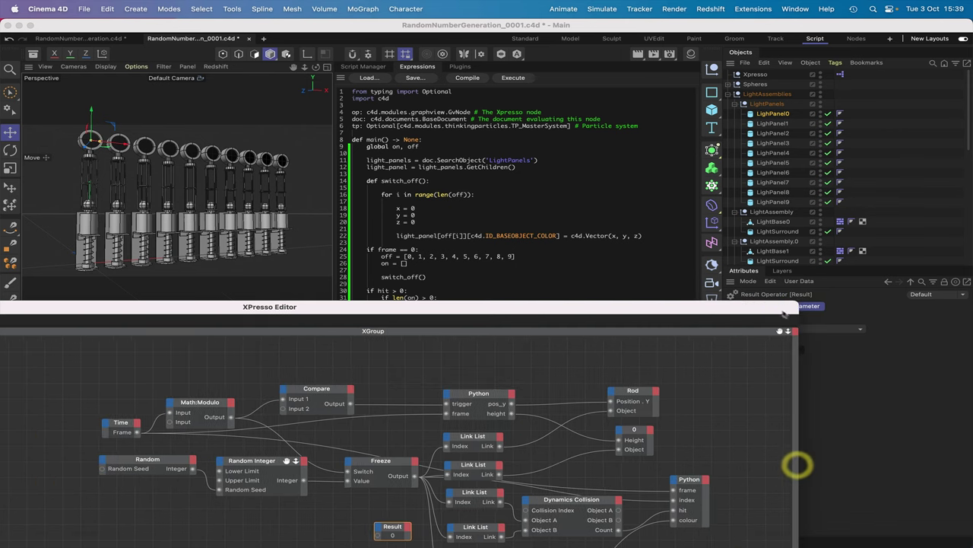
drag(782, 313, 787, 249)
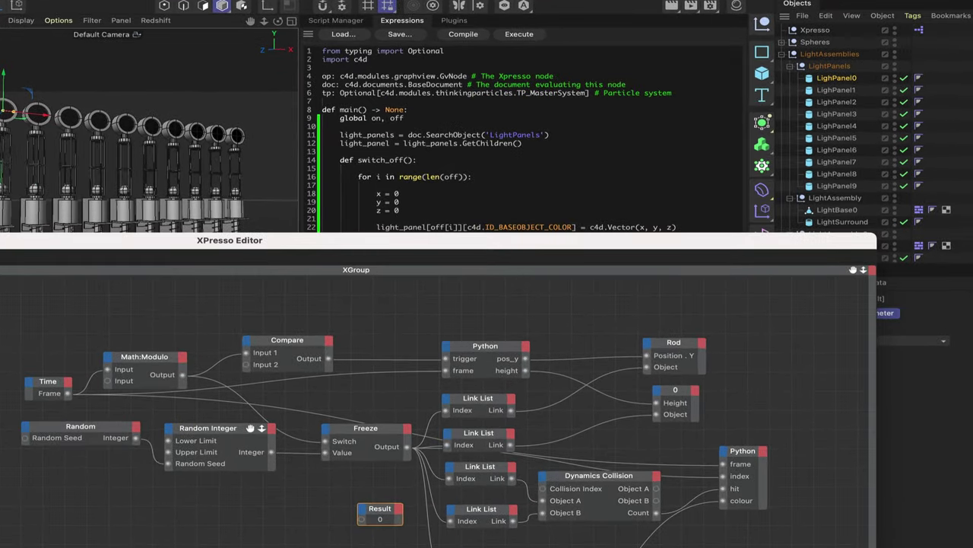
middle_drag(260, 330, 254, 374)
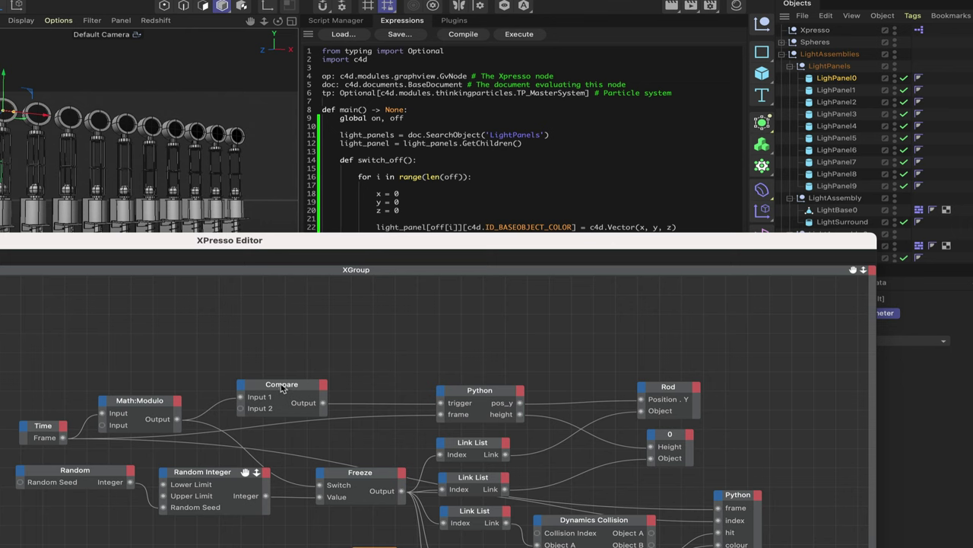
ctrl+drag(283, 387, 169, 320)
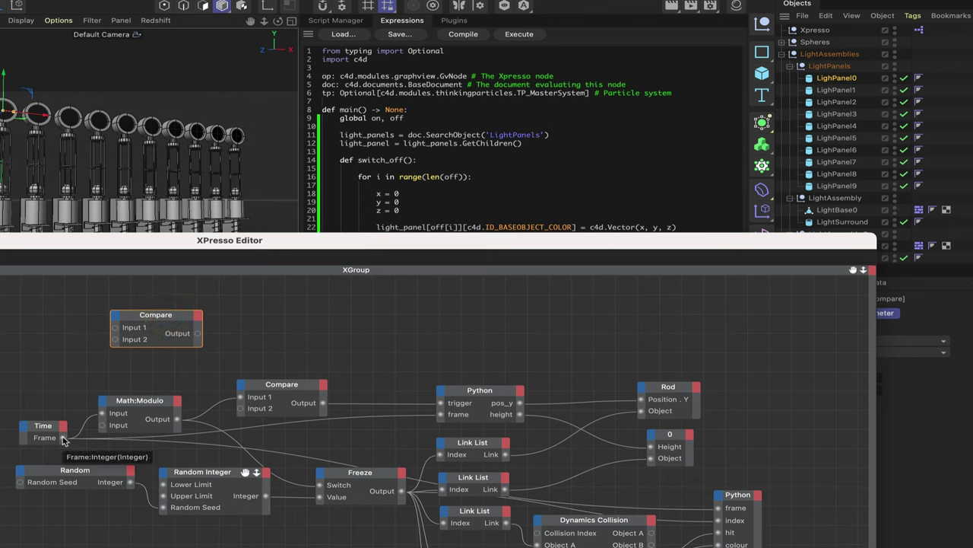
drag(63, 439, 114, 327)
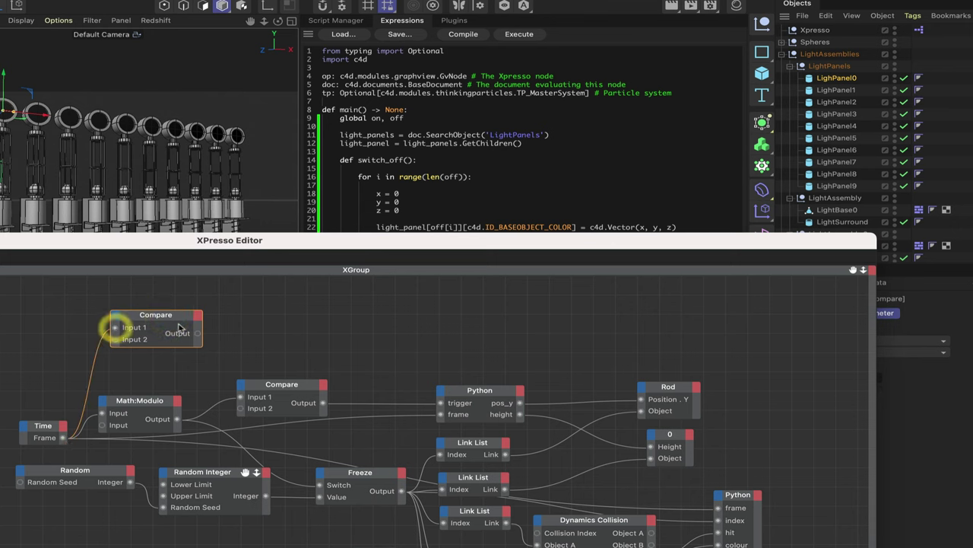
drag(186, 319, 175, 313)
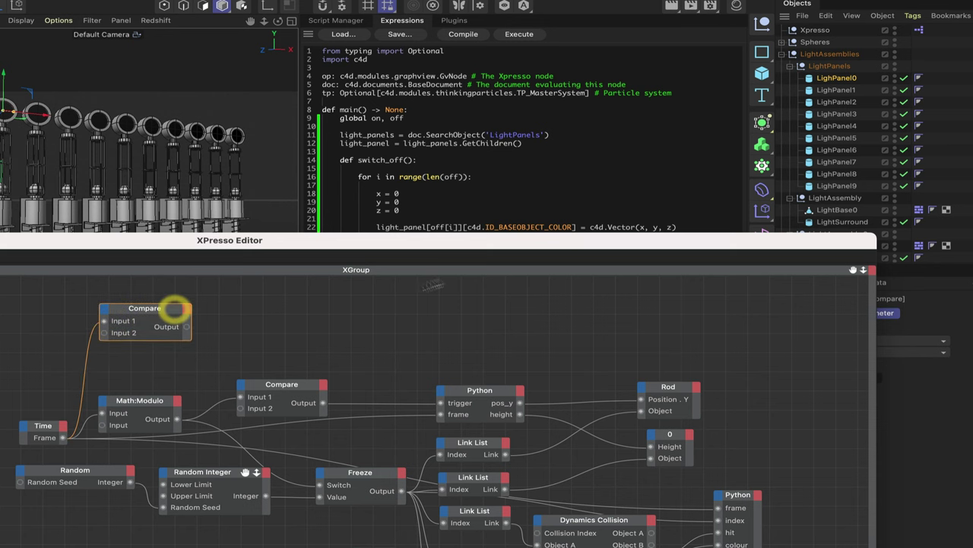
Check the copied Compare's Input 2 value of 0 and nudge the node upward
drag(643, 242, 561, 227)
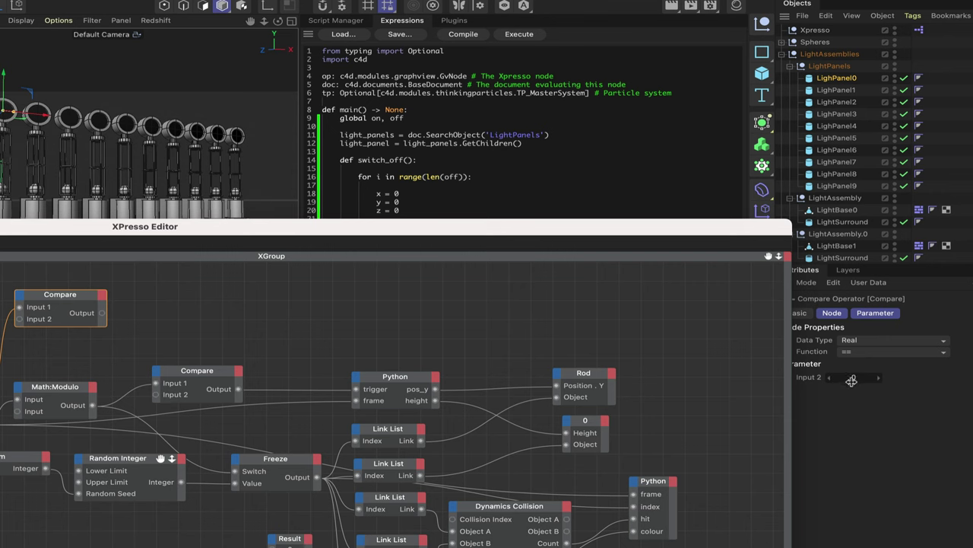
click(842, 370)
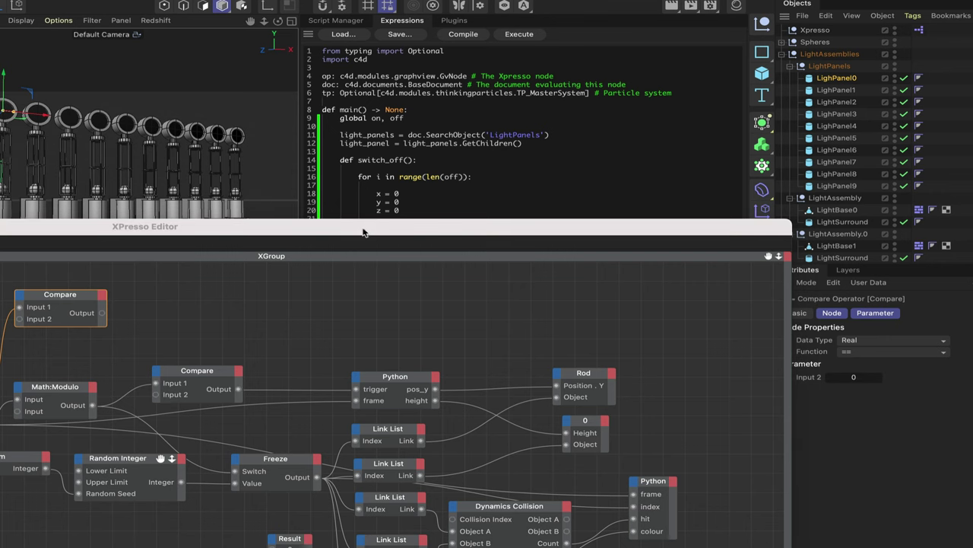
drag(363, 232, 473, 205)
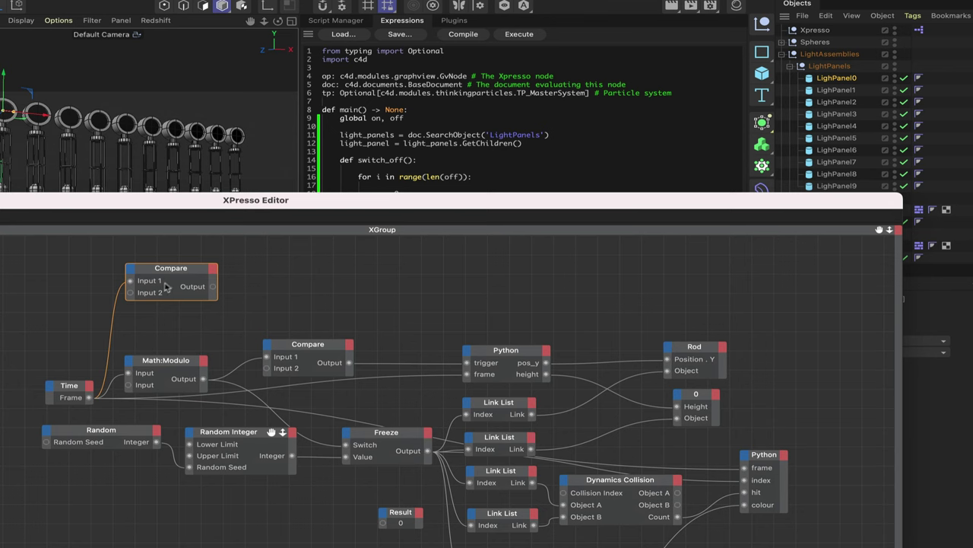
drag(176, 275, 174, 259)
Add an Iteration node from New Node > XPresso > Iterator
right_click(146, 315)
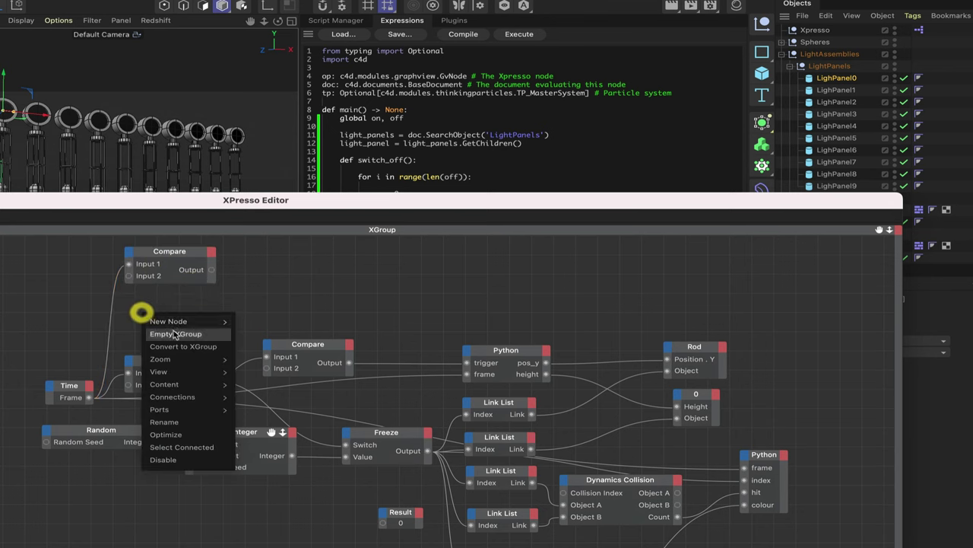
mouse_move(182, 321)
mouse_move(311, 325)
mouse_move(344, 400)
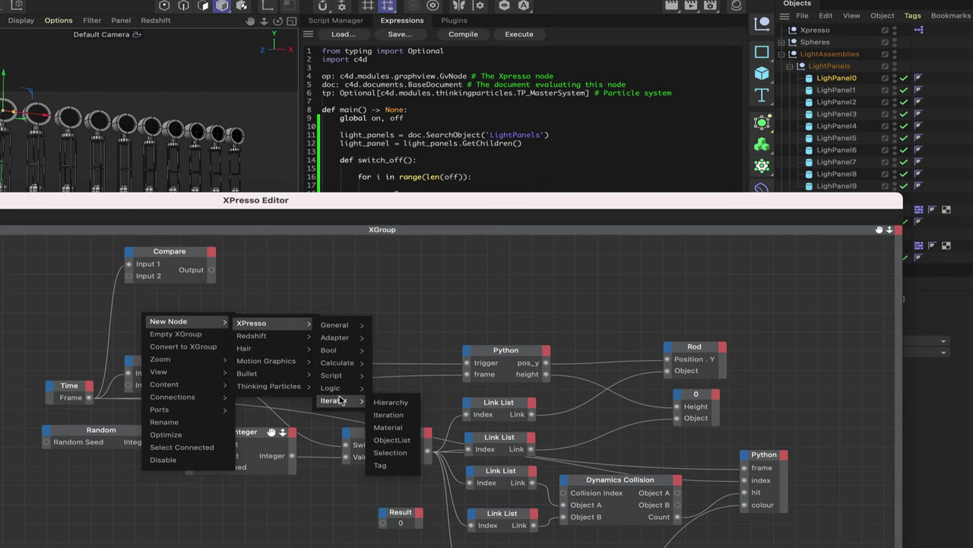
click(391, 416)
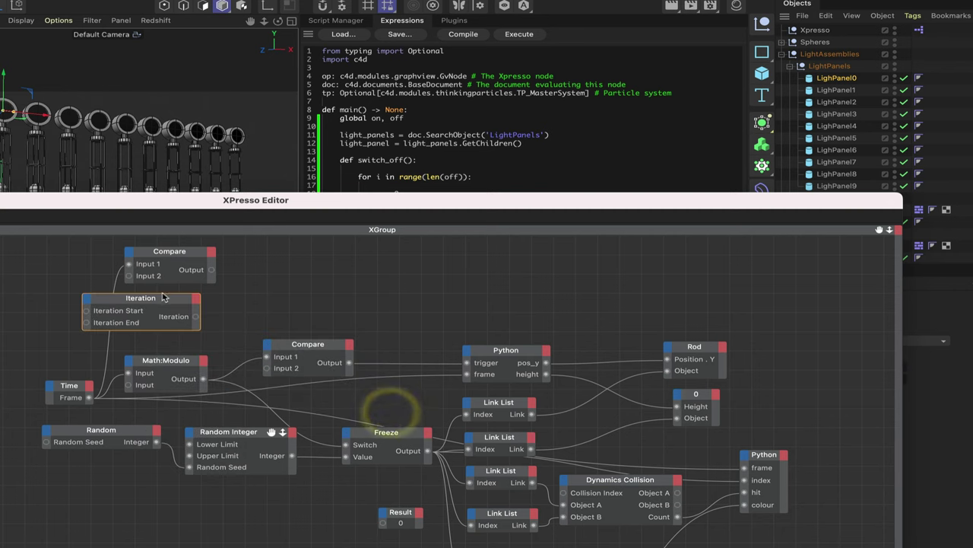
Set the Iteration node's Iteration End to 9
click(200, 303)
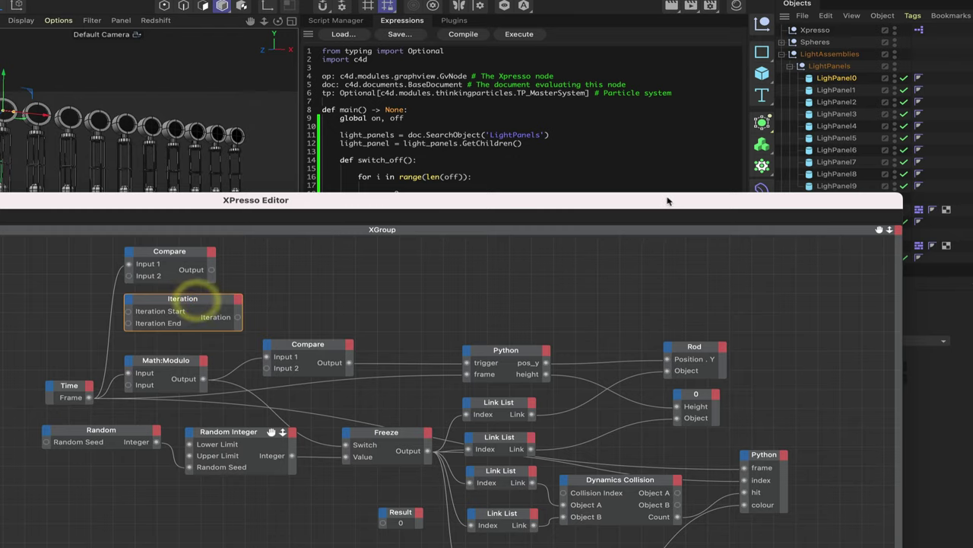
drag(670, 203, 561, 193)
double_click(883, 378)
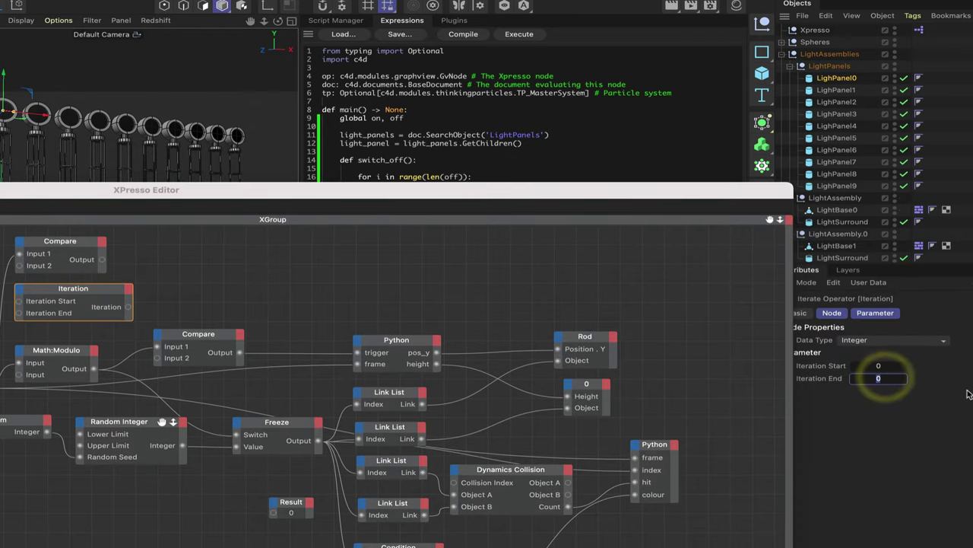
text(9)
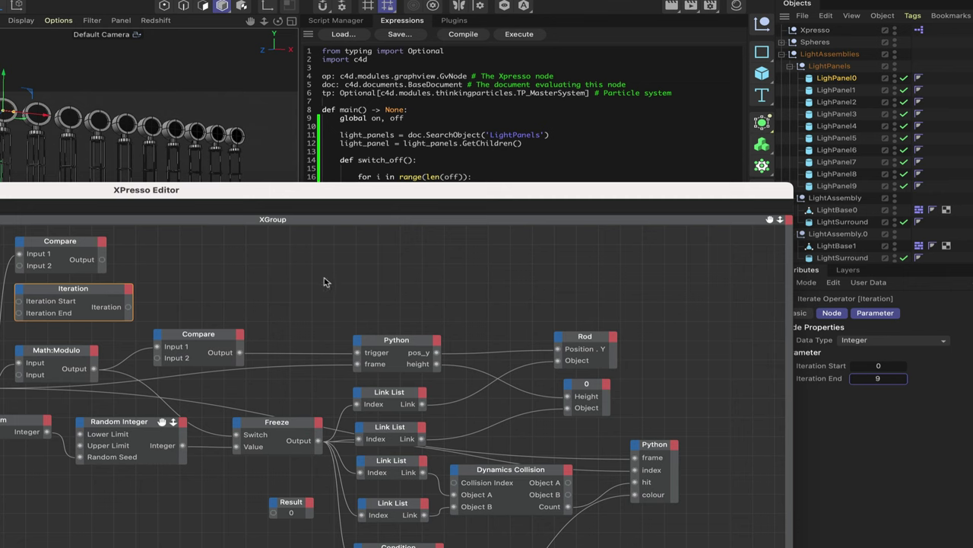
Add a Condition node from New Node > XPresso > Logic and move it right
right_click(385, 264)
mouse_move(410, 269)
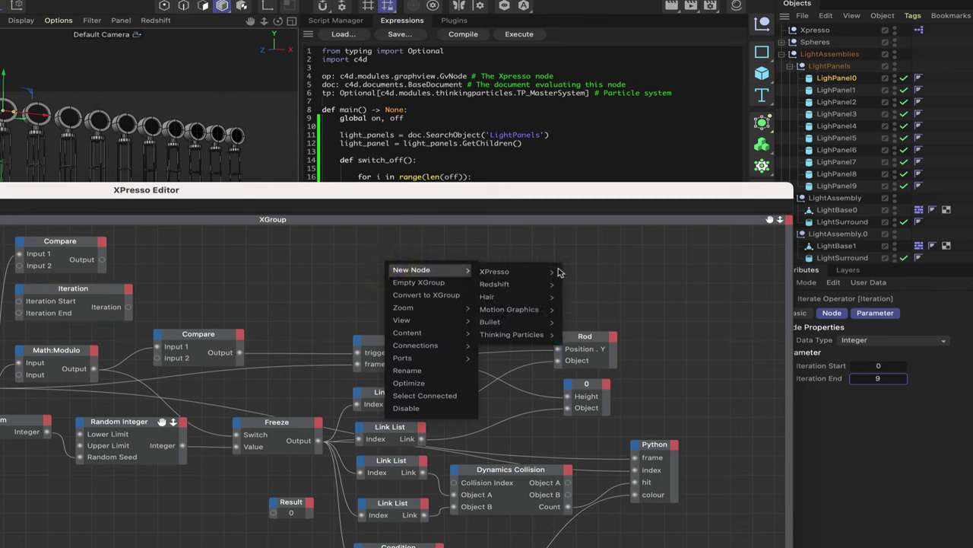
mouse_move(550, 274)
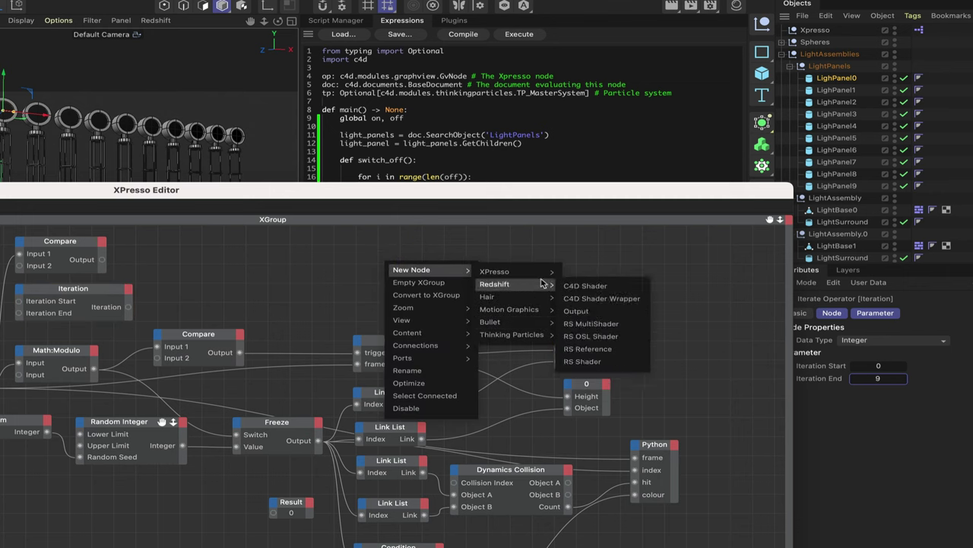
mouse_move(585, 336)
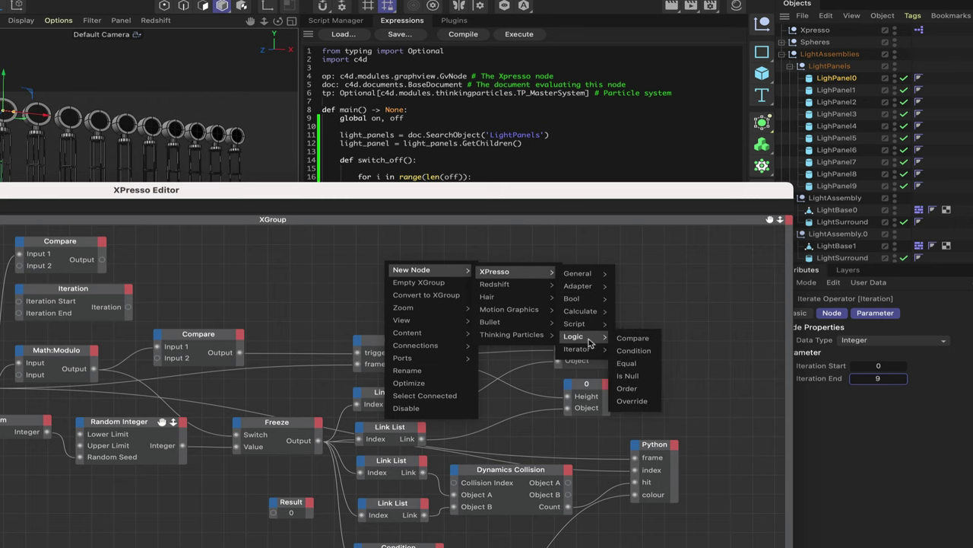
click(634, 351)
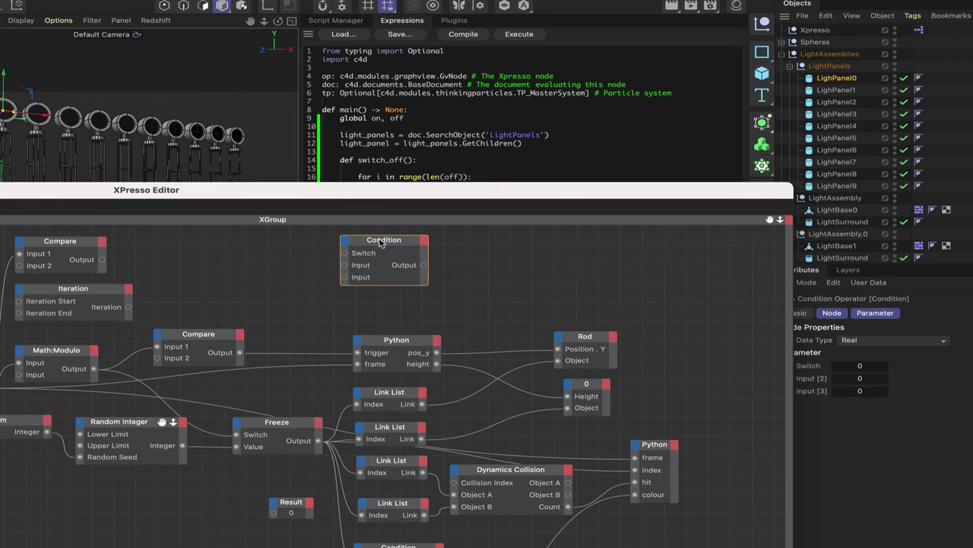
drag(379, 233, 413, 233)
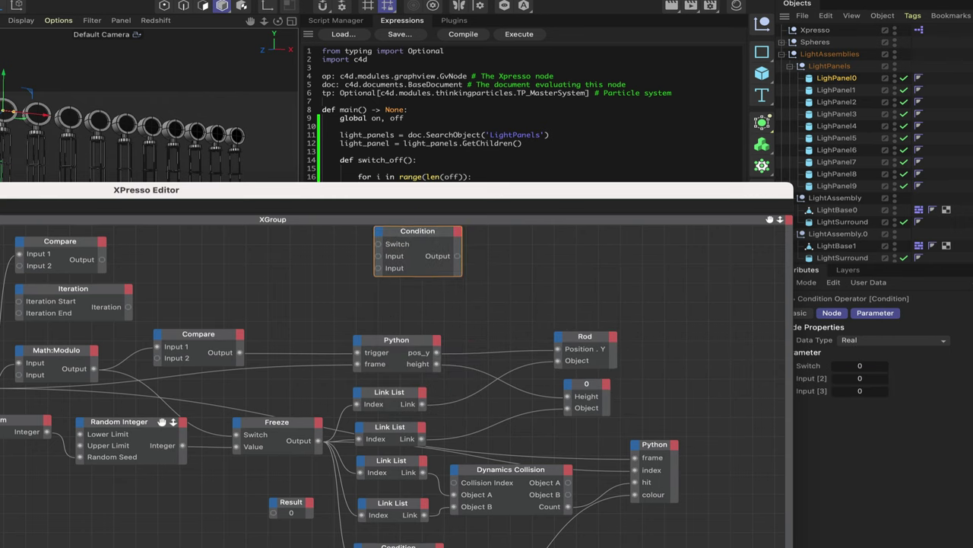
Duplicate the Condition node below the first and shift both further right
drag(769, 219, 768, 222)
drag(408, 283, 404, 315)
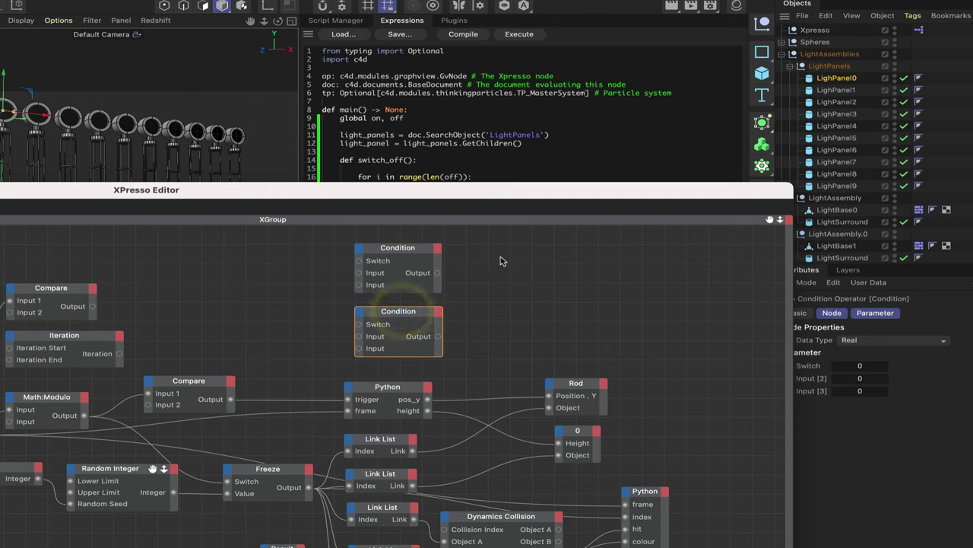
drag(503, 257, 585, 251)
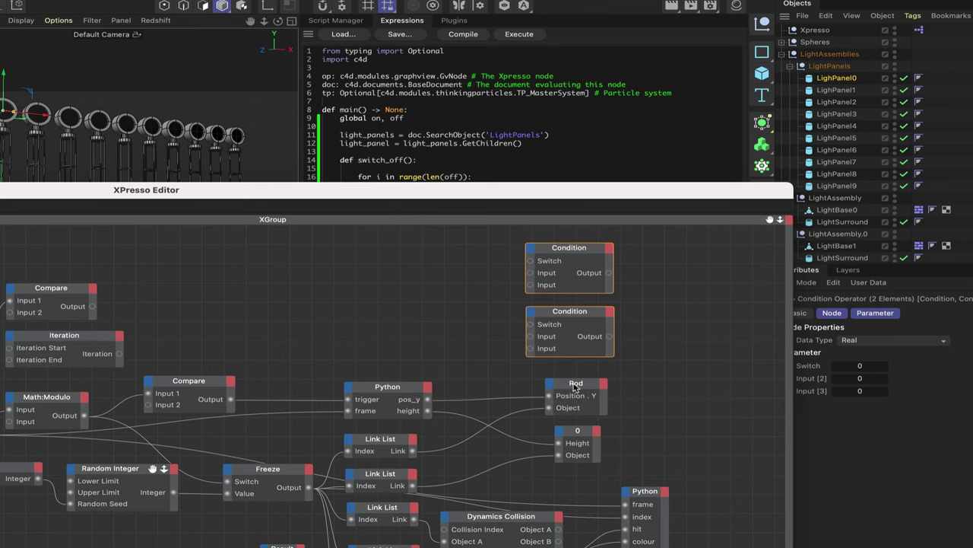
Move the Rod and 0 nodes and the two Link List nodes over to the right
drag(641, 404, 545, 464)
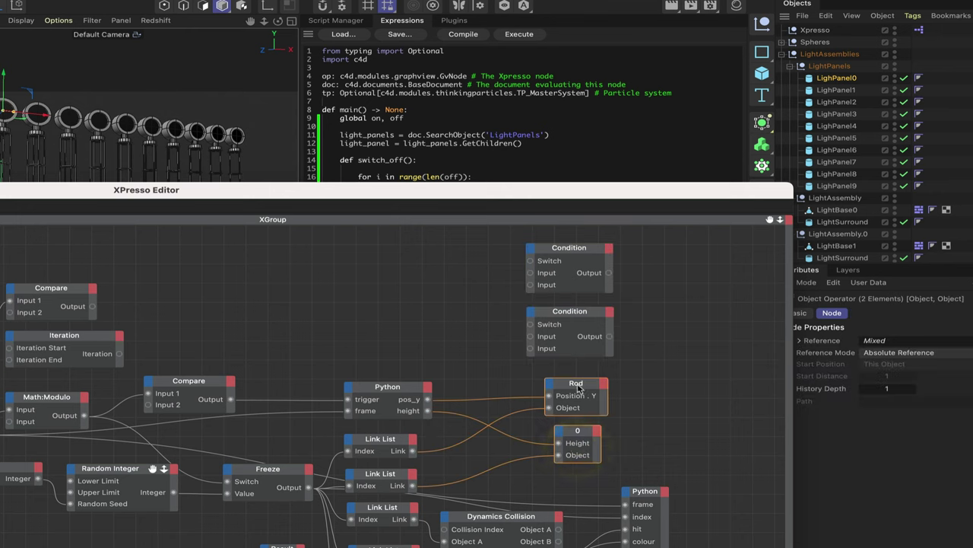
drag(578, 386, 759, 390)
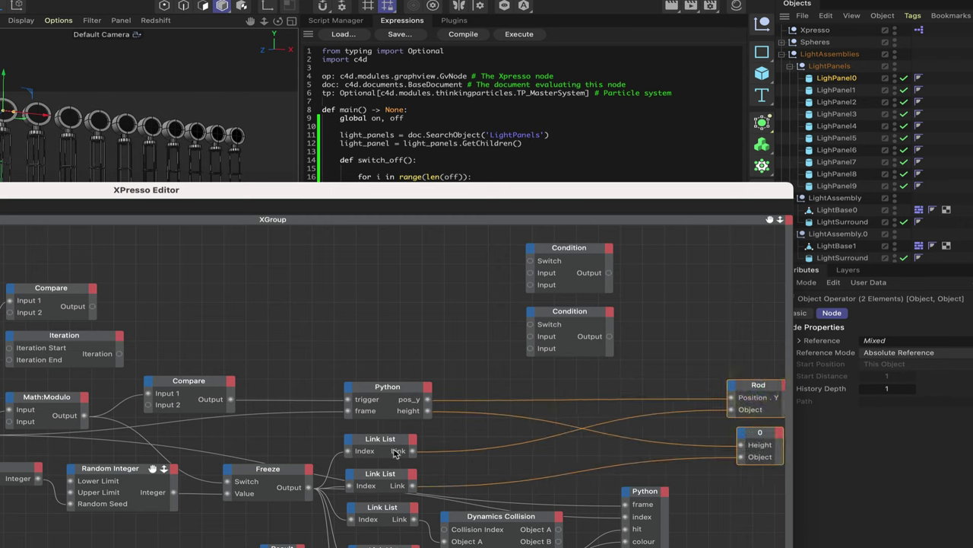
drag(446, 439, 342, 494)
drag(399, 473, 579, 454)
drag(570, 419, 776, 450)
drag(762, 387, 784, 352)
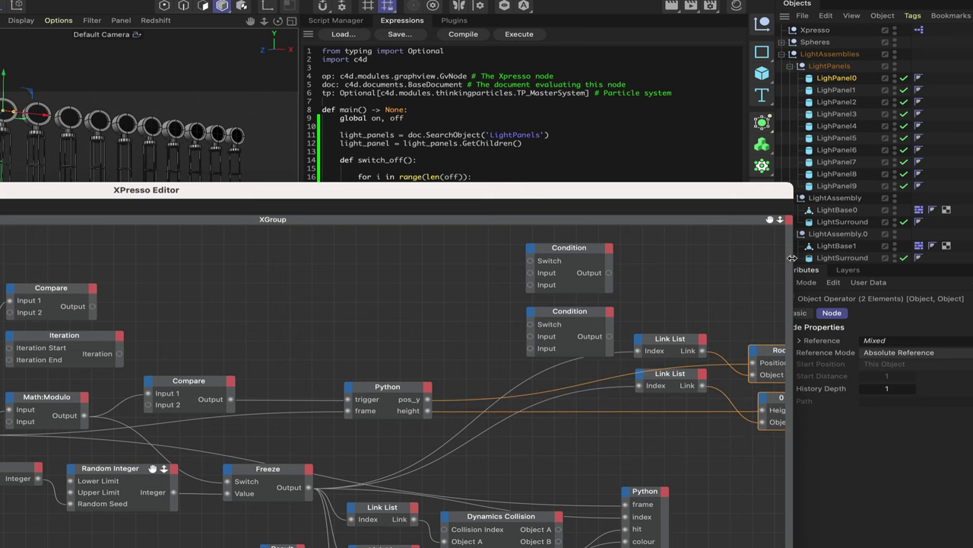
Widen the XPresso Editor to the screen edge and shift both Condition nodes slightly left
drag(803, 259, 972, 259)
middle_drag(280, 469, 206, 452)
mouse_move(696, 253)
mouse_down()
mouse_move(652, 283)
mouse_move(646, 305)
mouse_up()
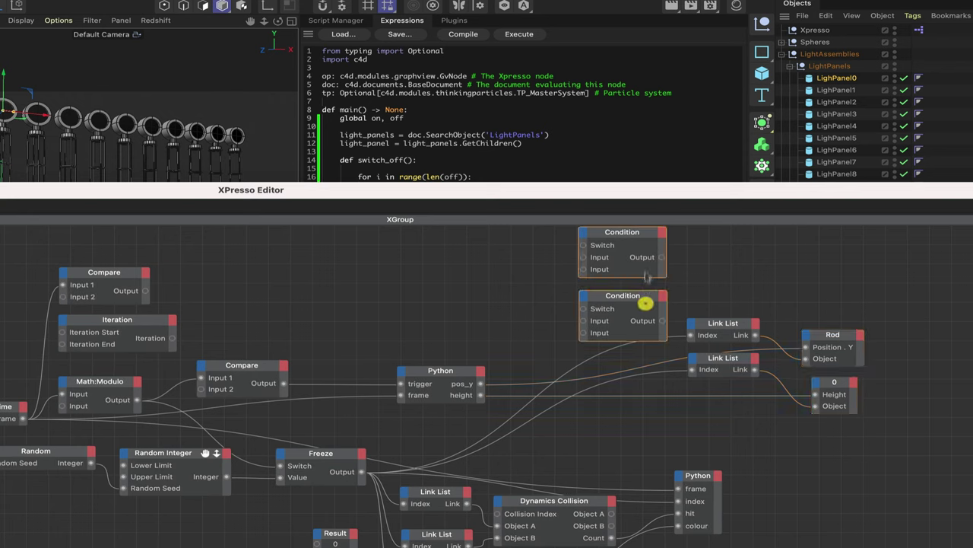
drag(648, 235, 610, 235)
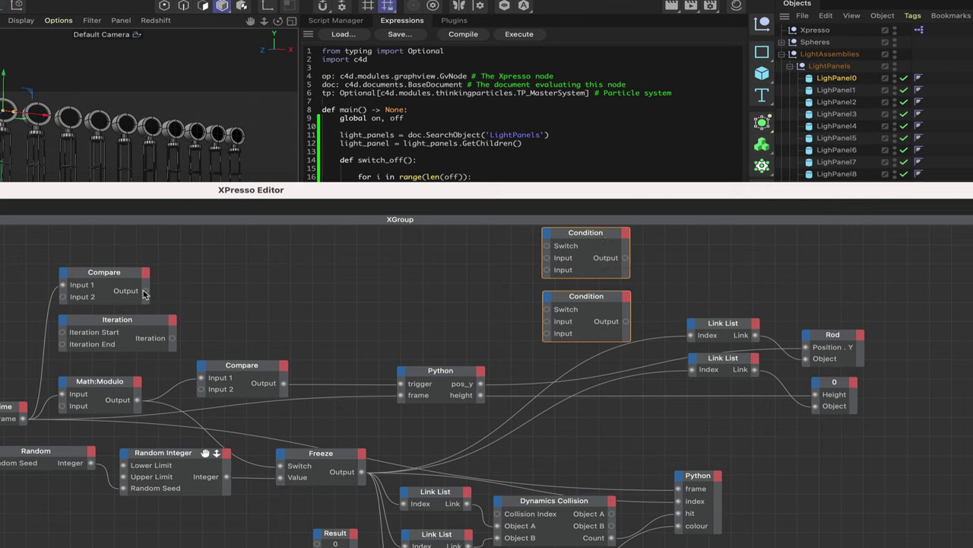
Wire the Compare result into the Switch of both Condition nodes and check their settings
drag(145, 291, 547, 246)
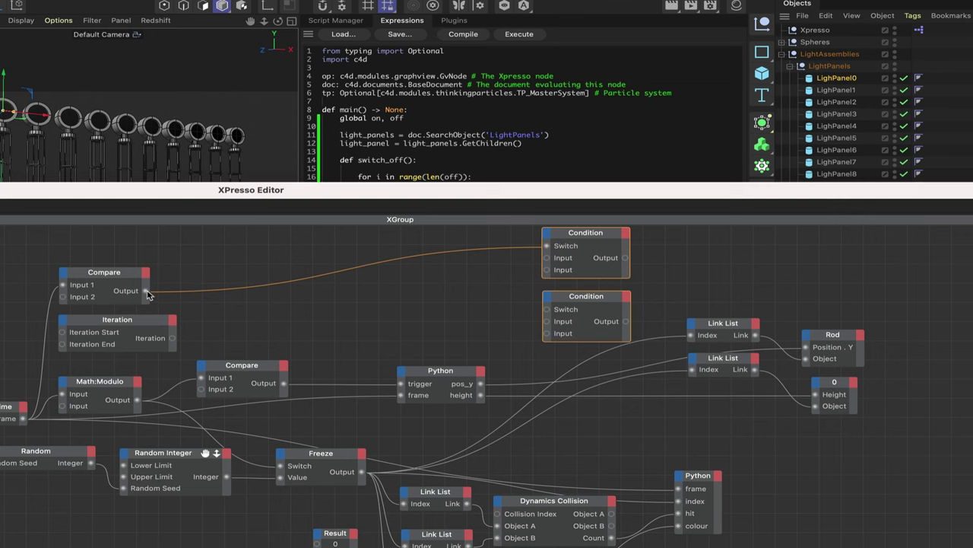
drag(145, 291, 547, 309)
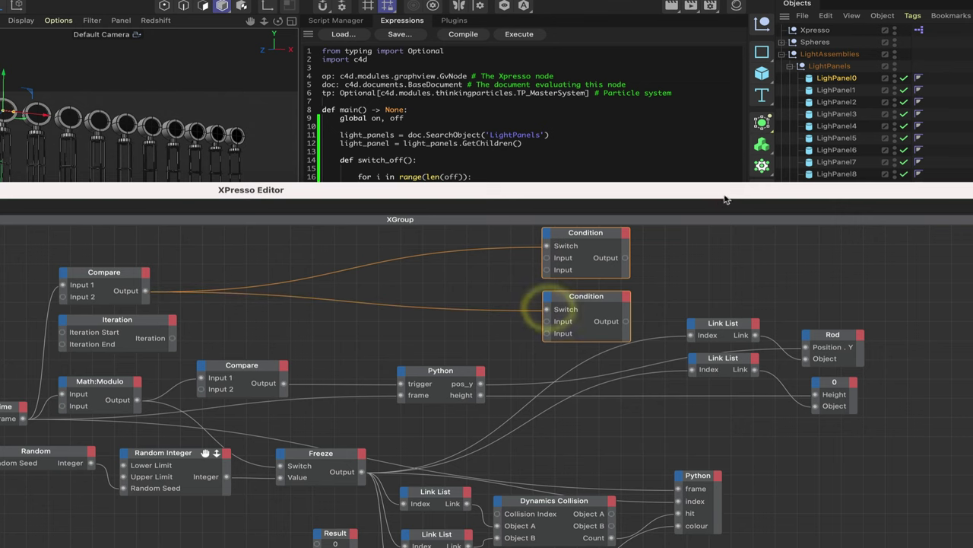
drag(725, 199, 561, 166)
click(608, 162)
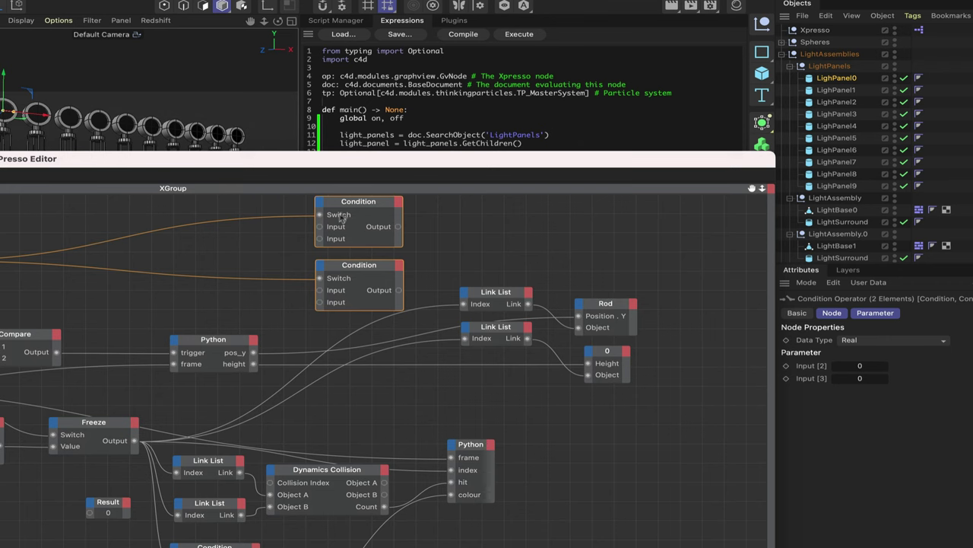
drag(387, 160, 586, 127)
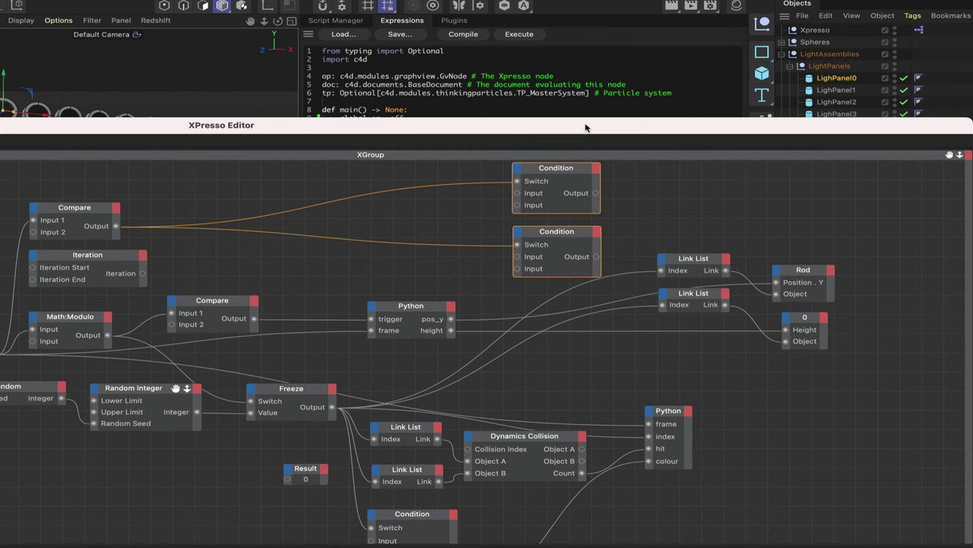
click(585, 127)
Feed Iteration and Freeze into both Conditions, replacing Freeze→Link List Index with the upper Condition's output
drag(142, 273, 519, 206)
drag(143, 274, 517, 268)
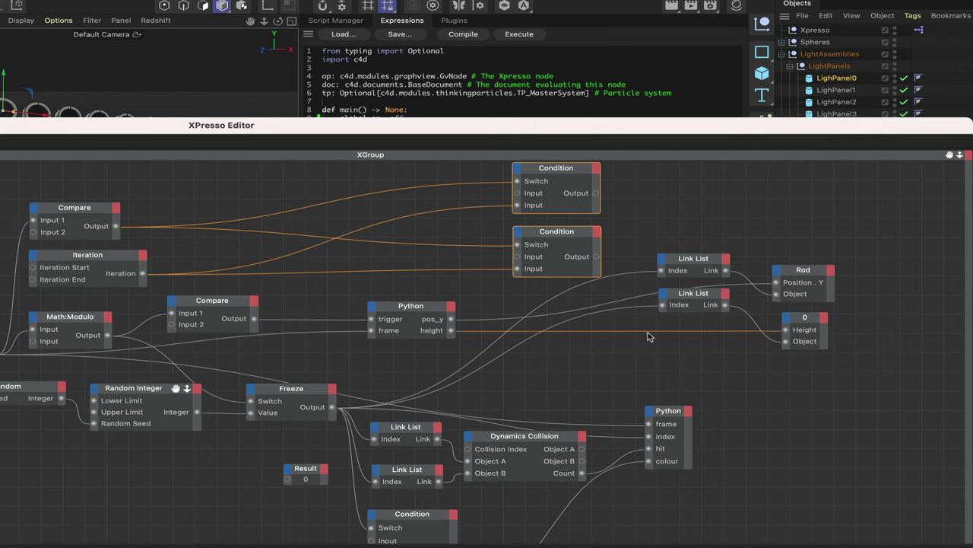
drag(633, 273, 634, 301)
drag(332, 407, 518, 194)
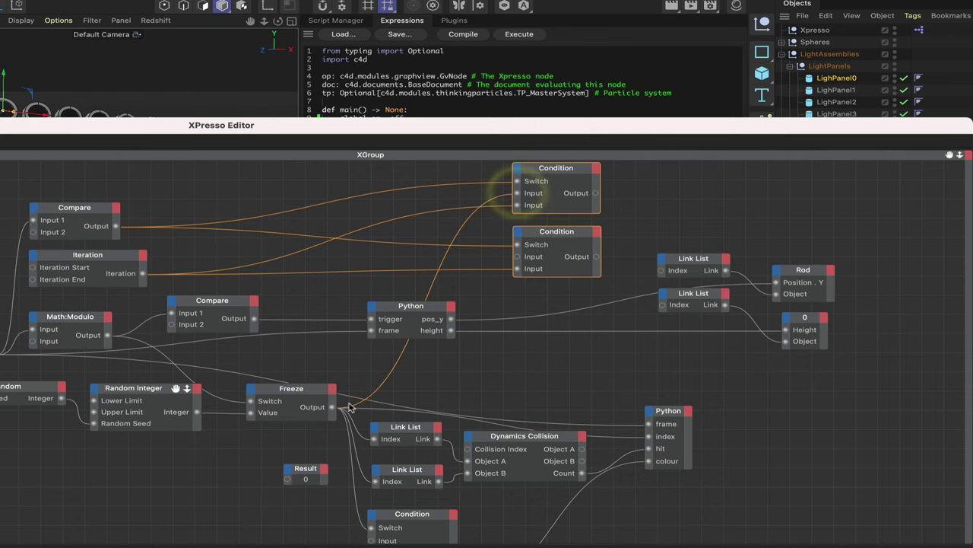
drag(332, 407, 517, 256)
drag(596, 193, 662, 272)
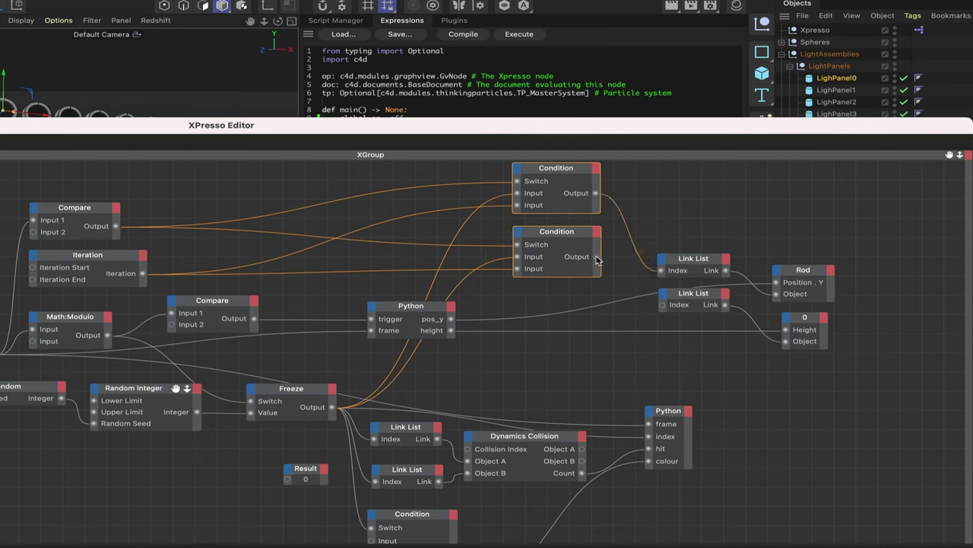
Wire the lower Condition's output into the second Link List Index, then reposition the Link List, Rod and 0 nodes
drag(596, 256, 661, 304)
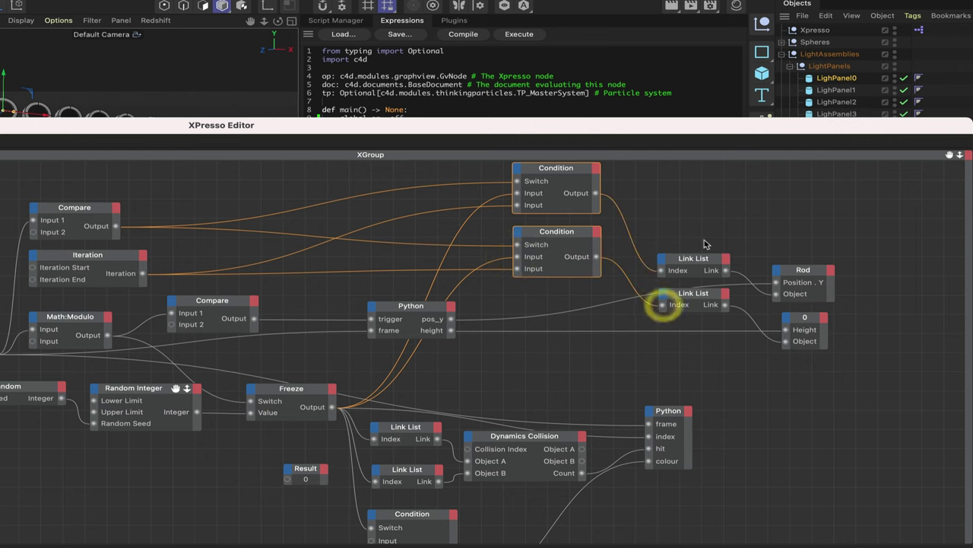
drag(696, 232, 820, 334)
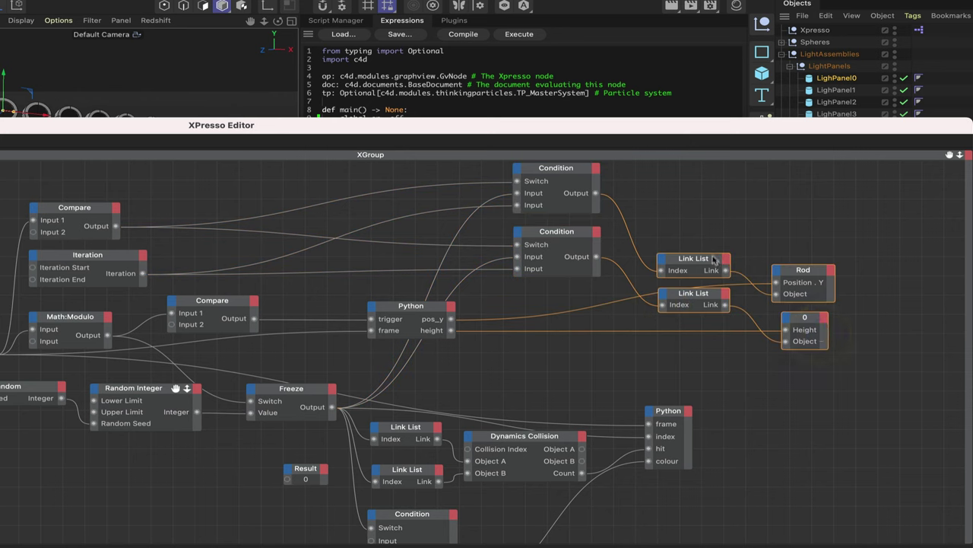
drag(713, 261, 727, 196)
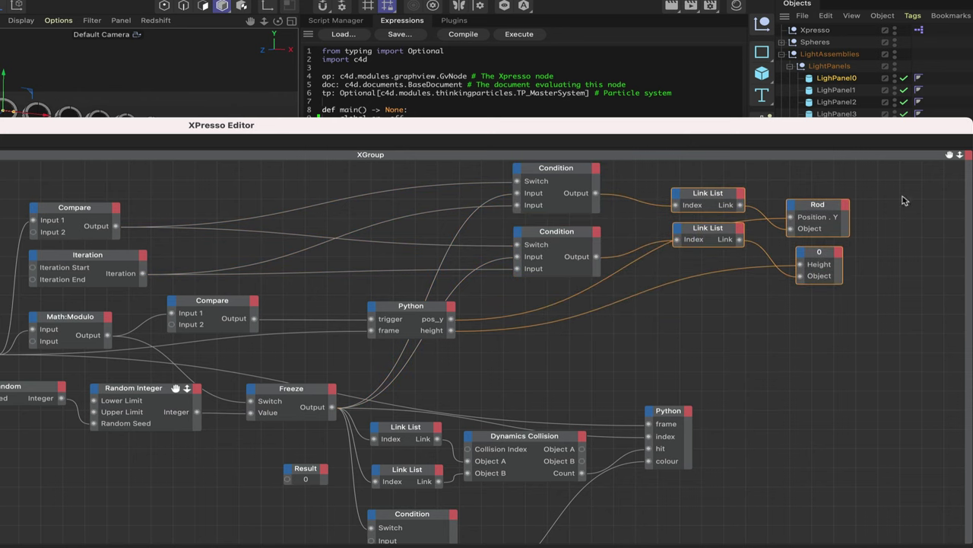
drag(905, 199, 828, 268)
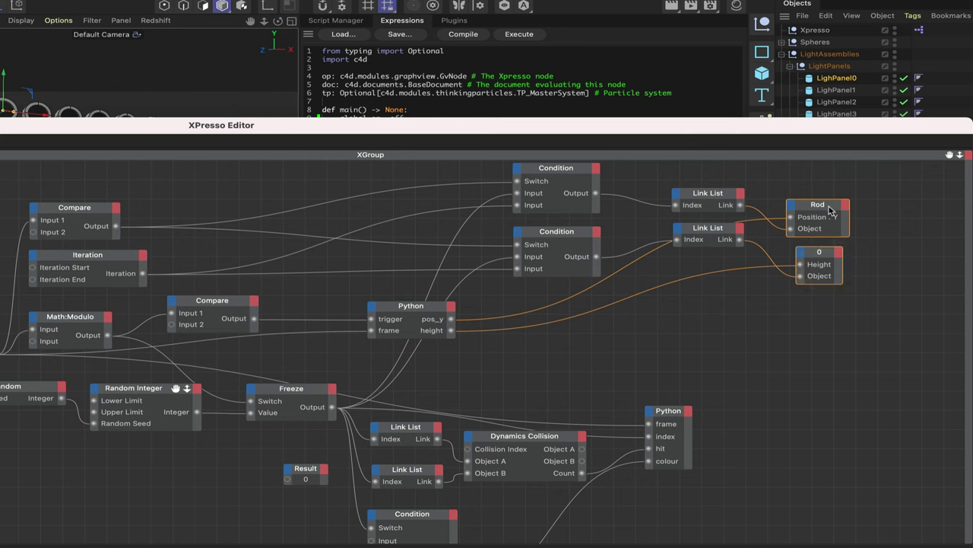
drag(831, 206, 836, 277)
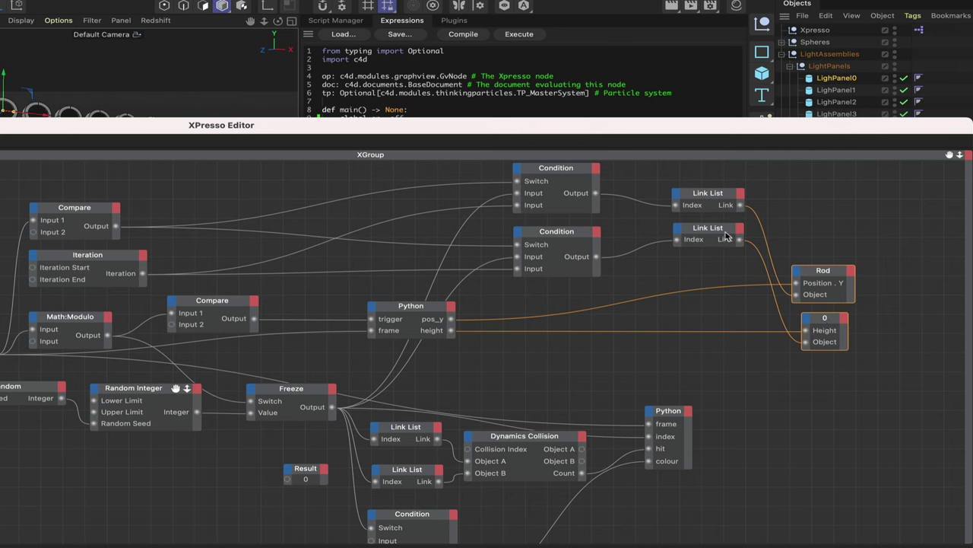
Nudge the upper Link List node up and close the XPresso Editor
click(725, 192)
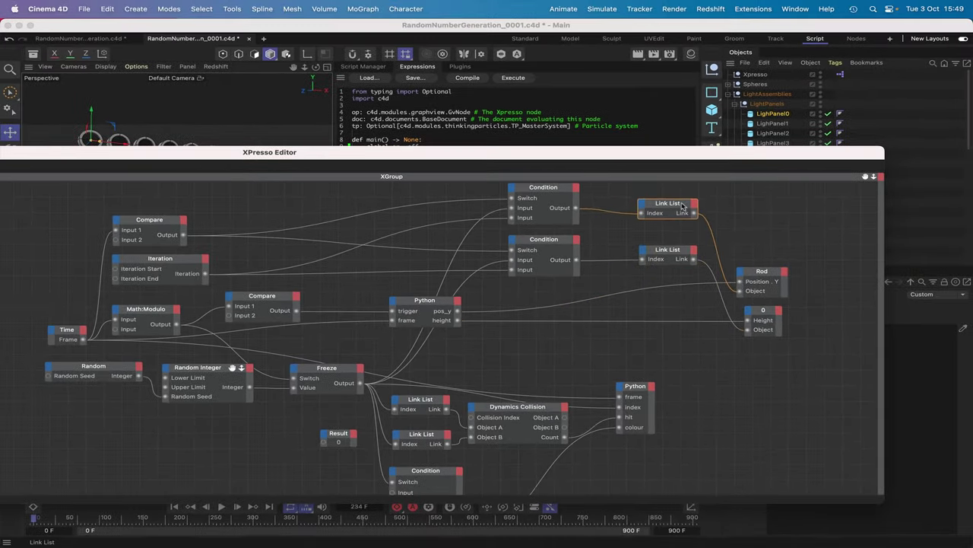
drag(683, 205, 682, 201)
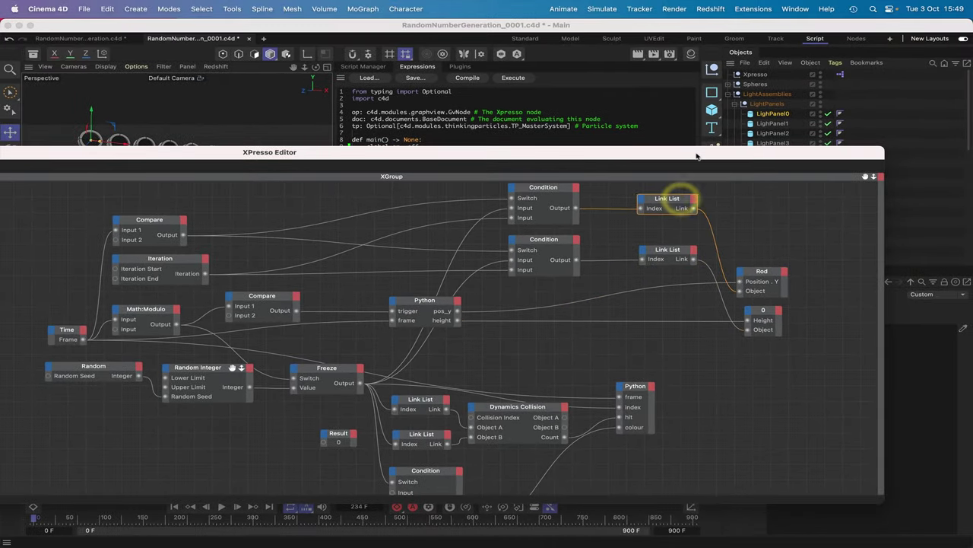
drag(696, 154, 808, 187)
drag(280, 187, 534, 197)
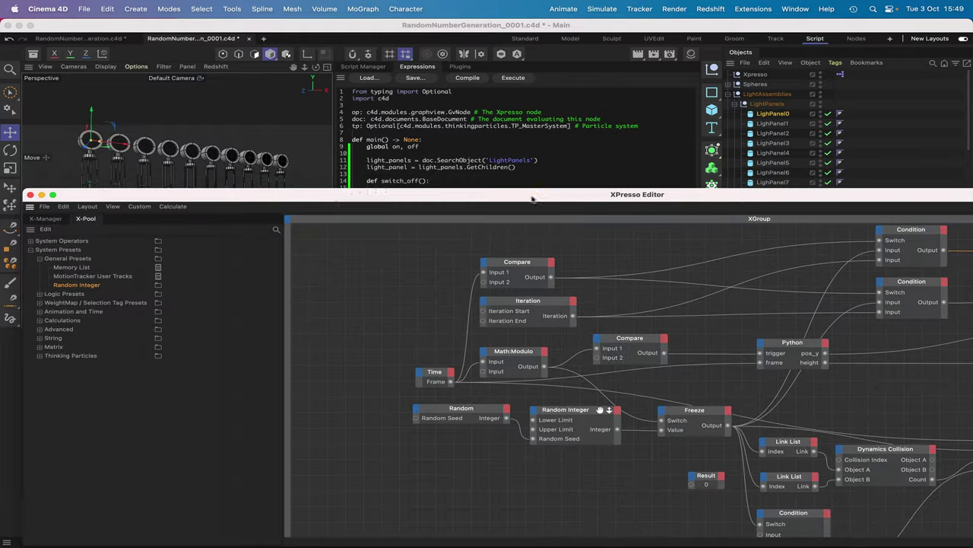
click(30, 195)
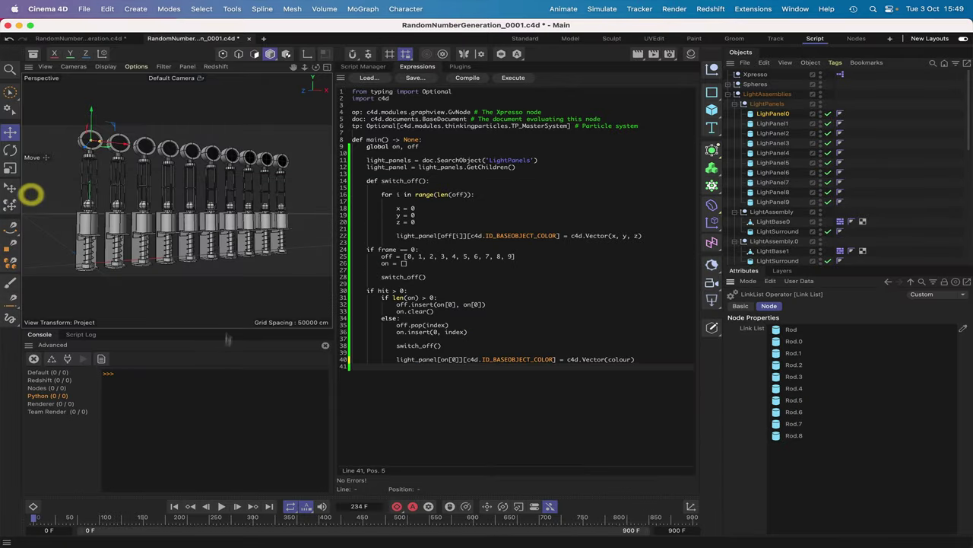
Preview the light-panel animation, rewind to frame 0, and switch to the Standard layout
click(222, 507)
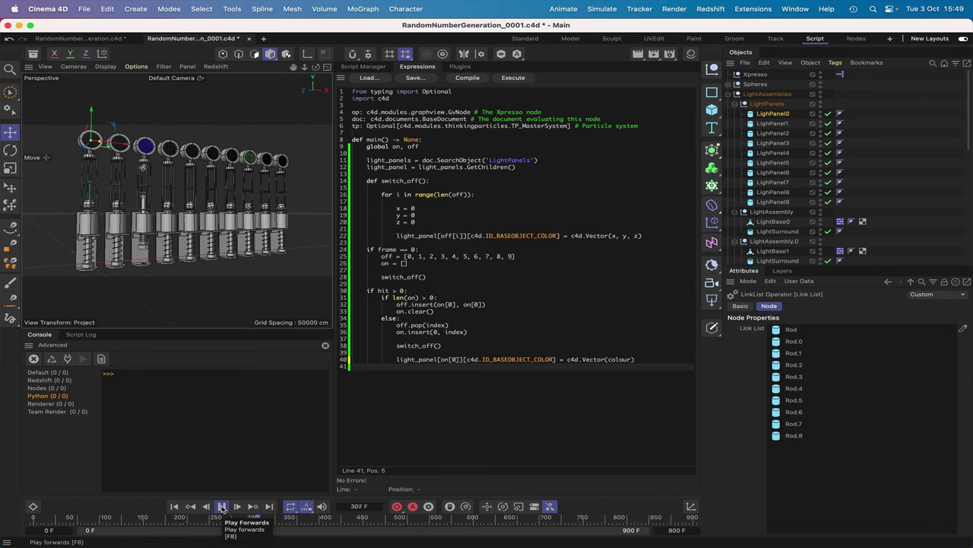
click(222, 507)
click(174, 507)
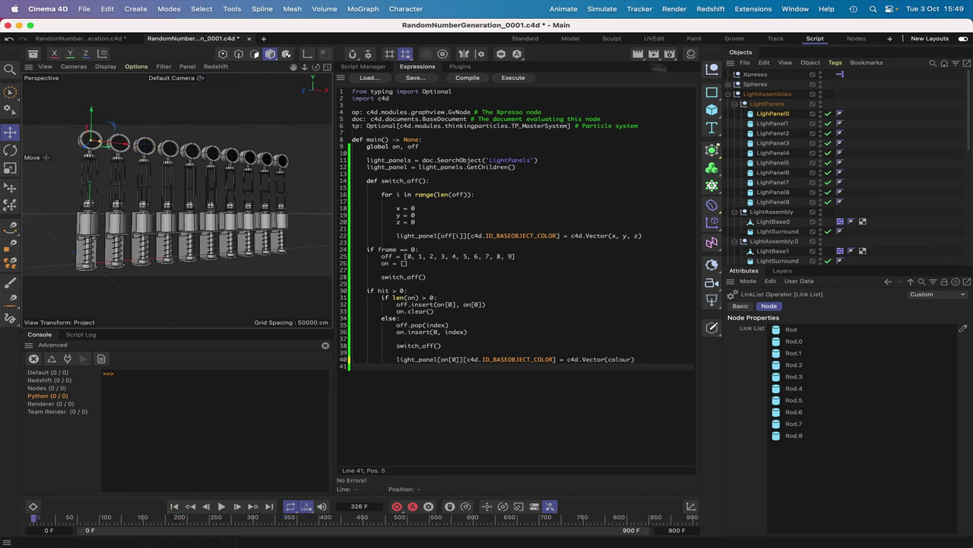
click(523, 39)
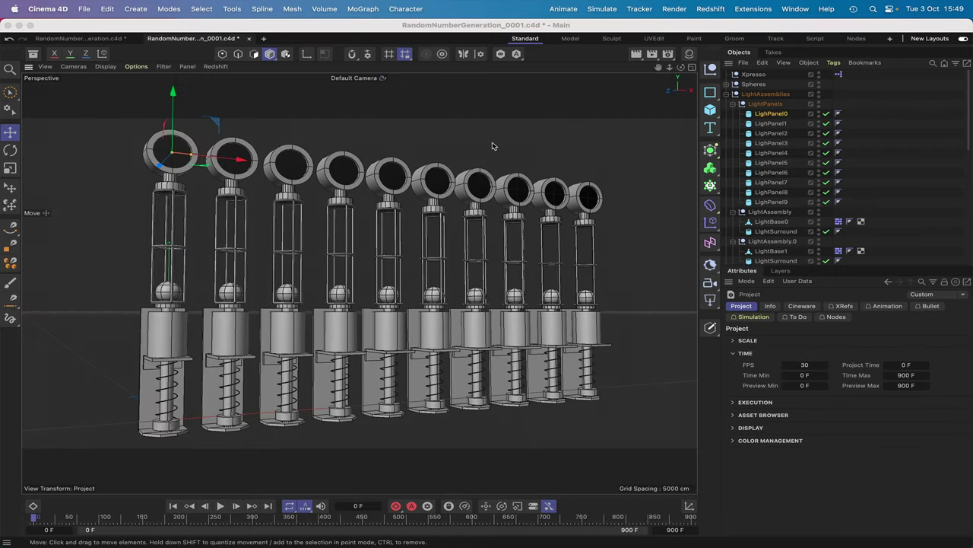
In the Right view, raise all ten spheres (Sphere to Sphere.8) about 1.4 cm on Y
click(459, 137)
key(F3)
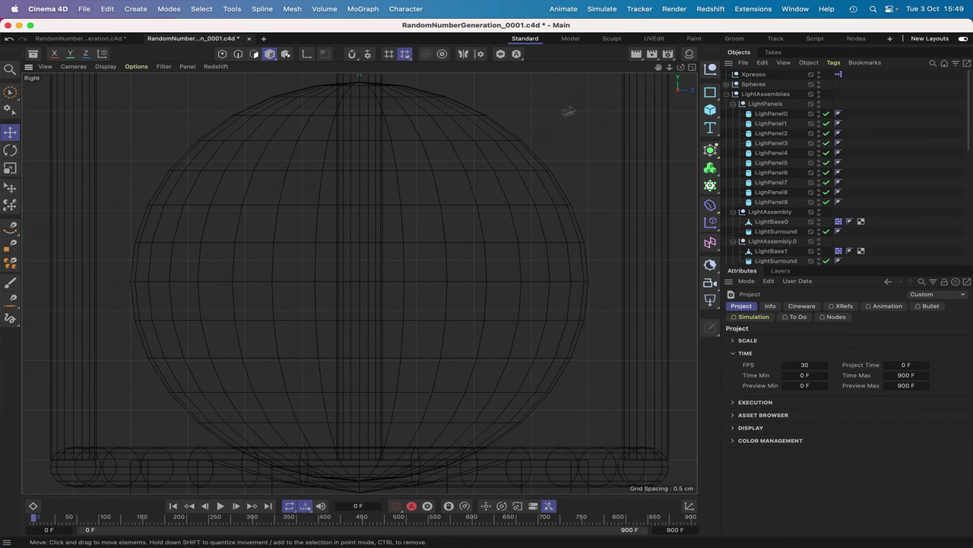
drag(659, 67, 658, 67)
scroll(359, 283, up, 6)
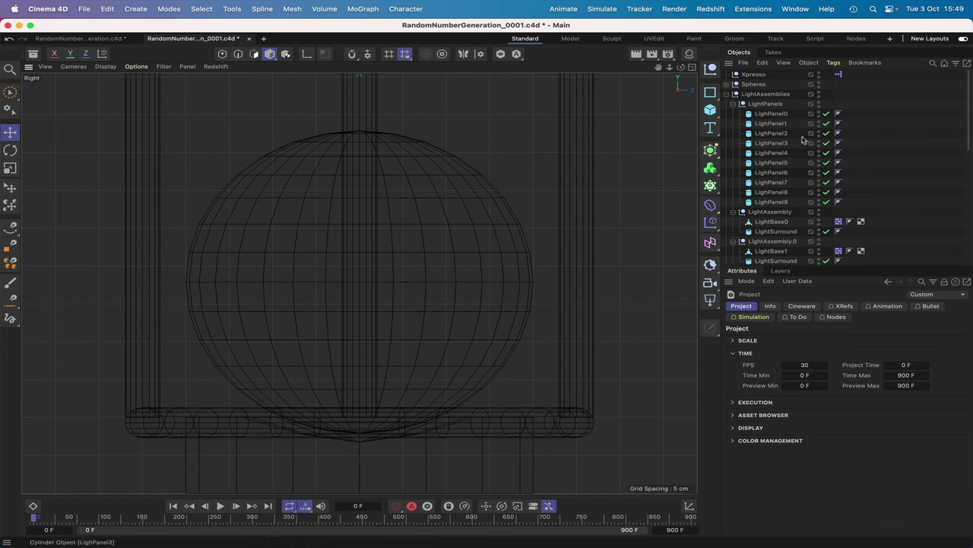
click(726, 84)
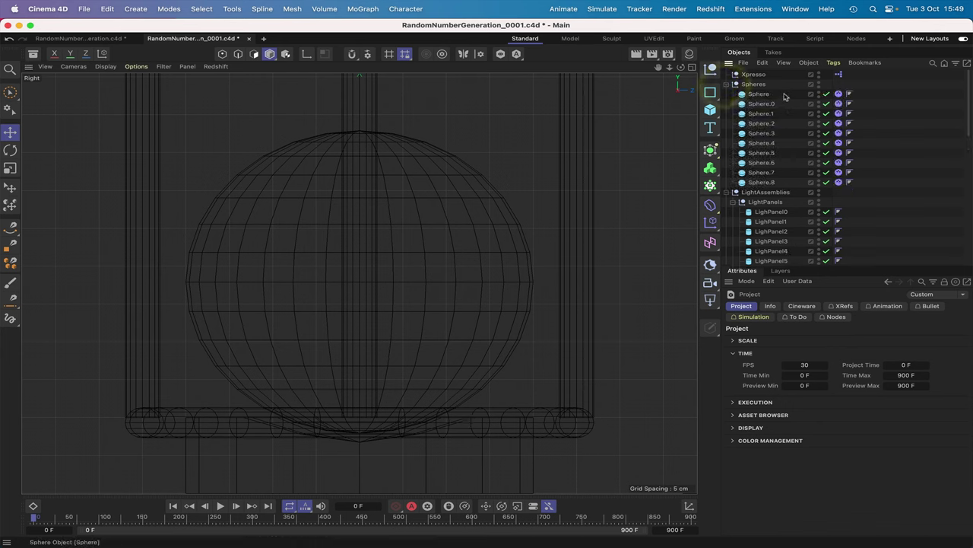
drag(785, 96, 782, 190)
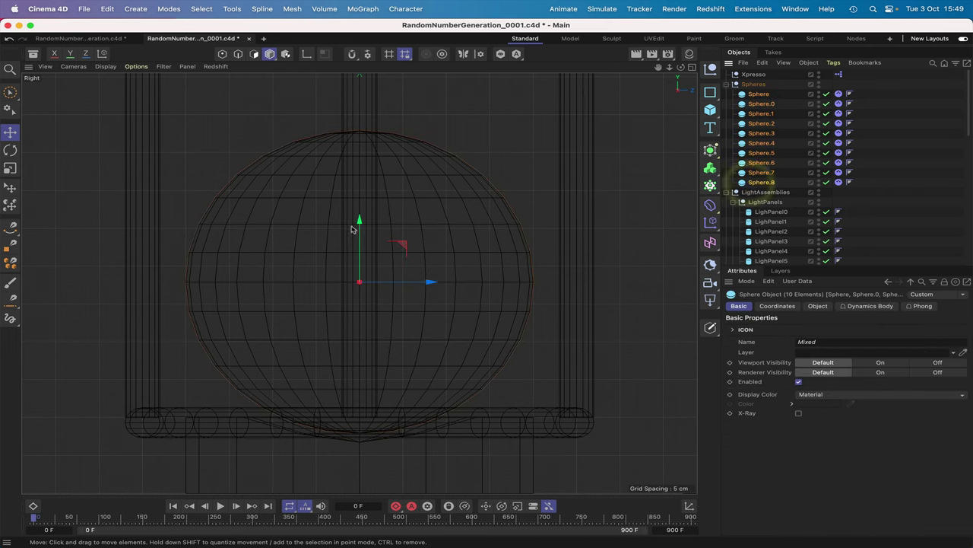
drag(353, 228, 359, 212)
key(F1)
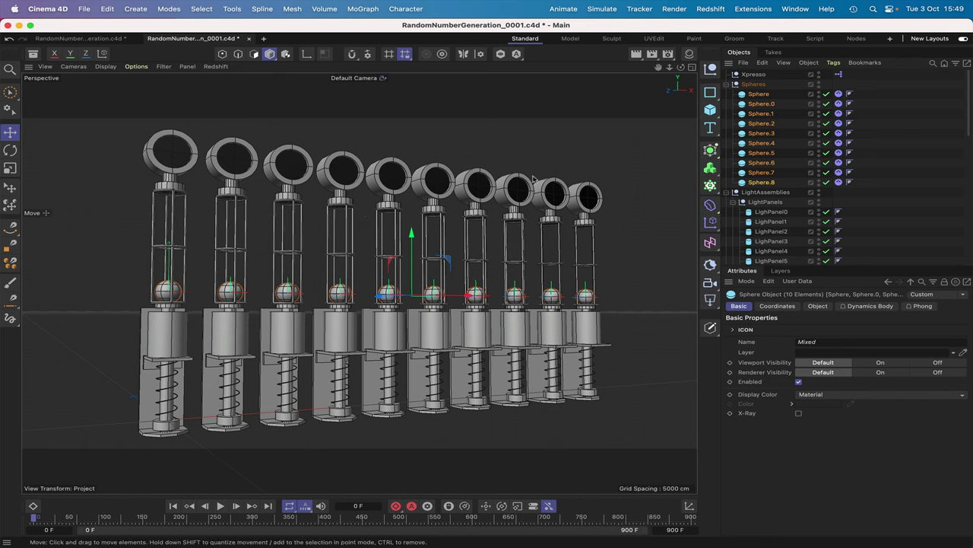
click(800, 185)
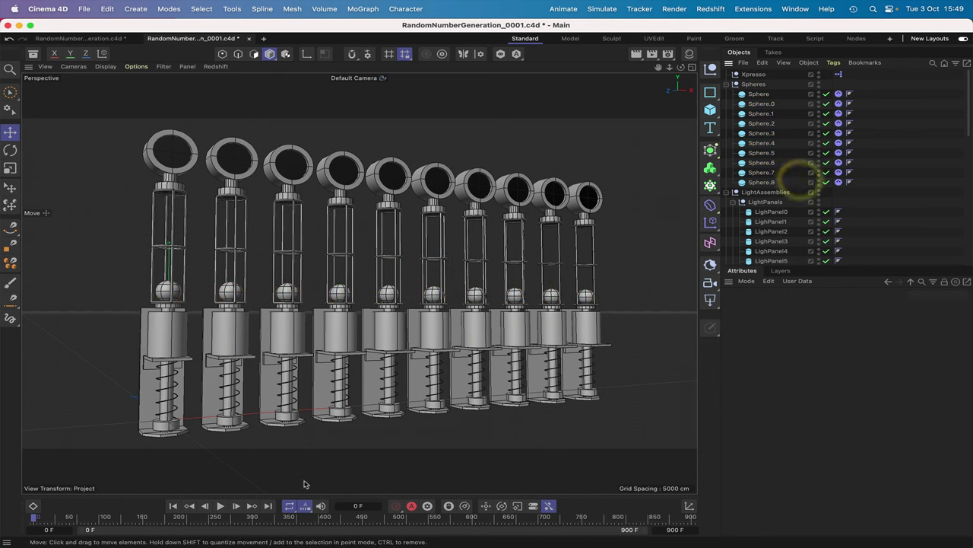
Play the simulation to frame 119 and review the spheres' Dynamics Body tag settings
click(220, 507)
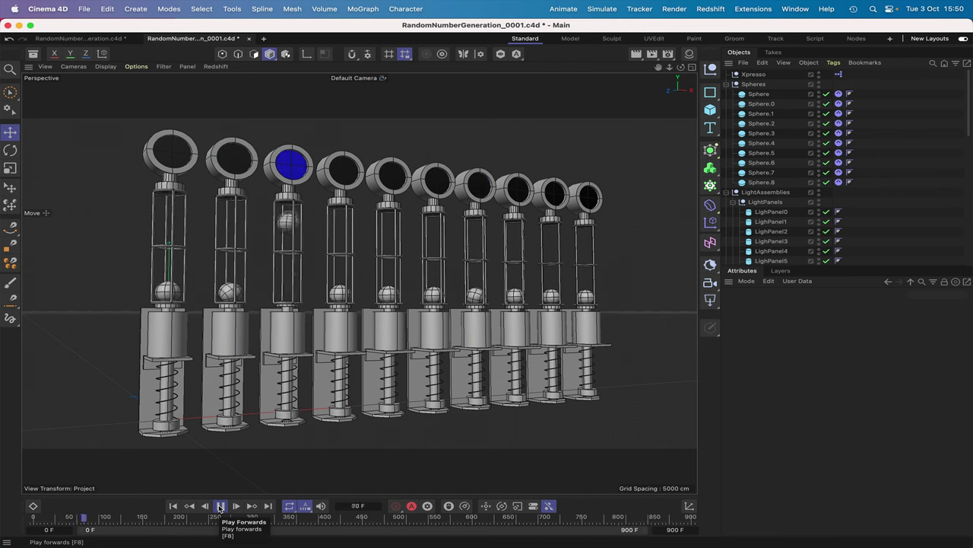
click(220, 506)
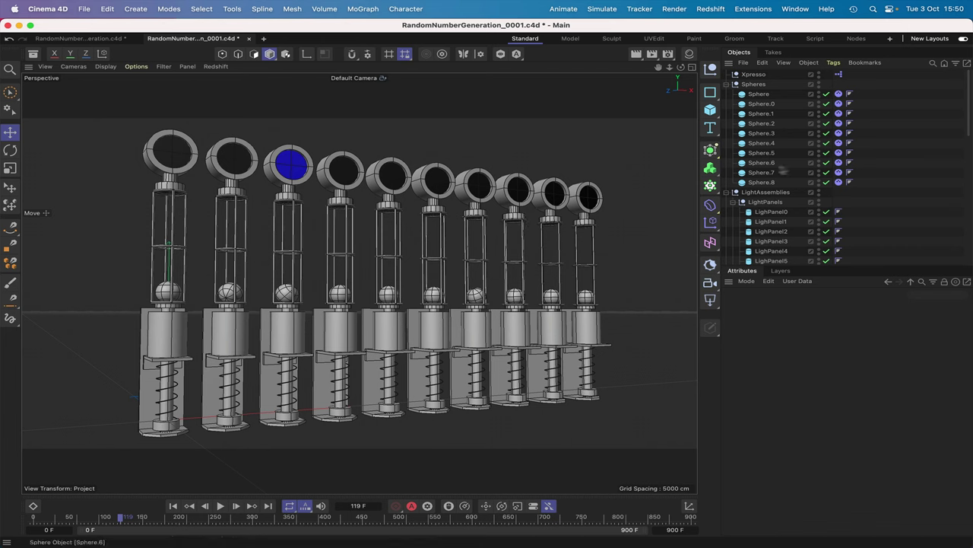
click(839, 163)
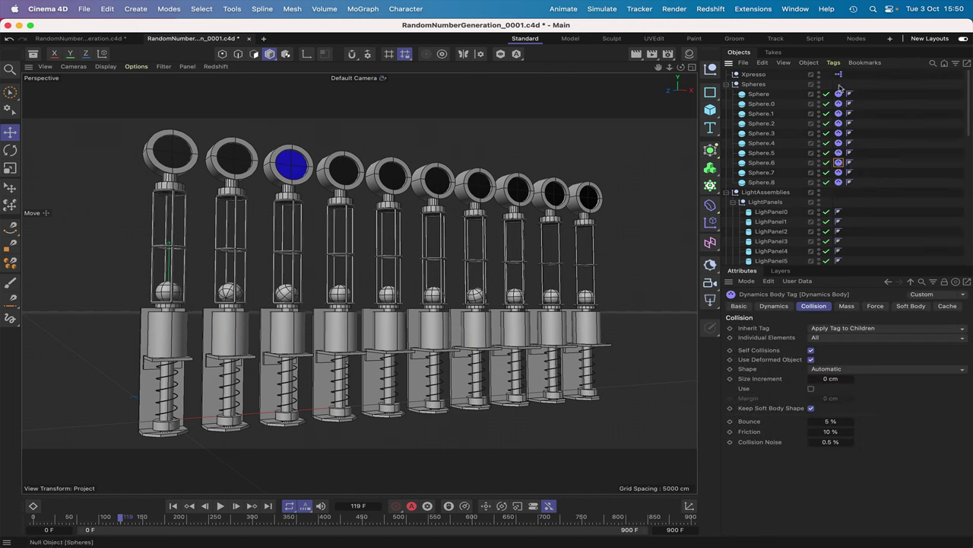
drag(839, 84, 839, 184)
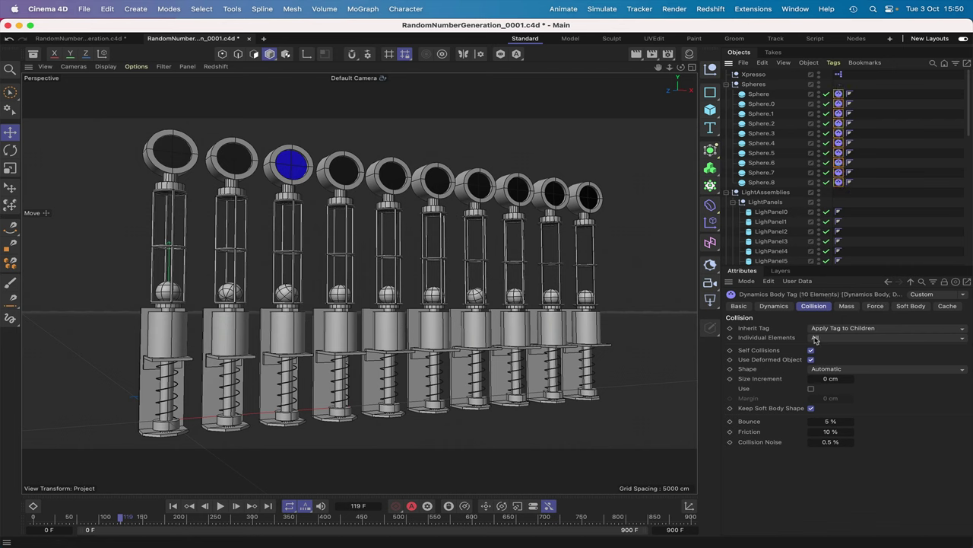
click(775, 307)
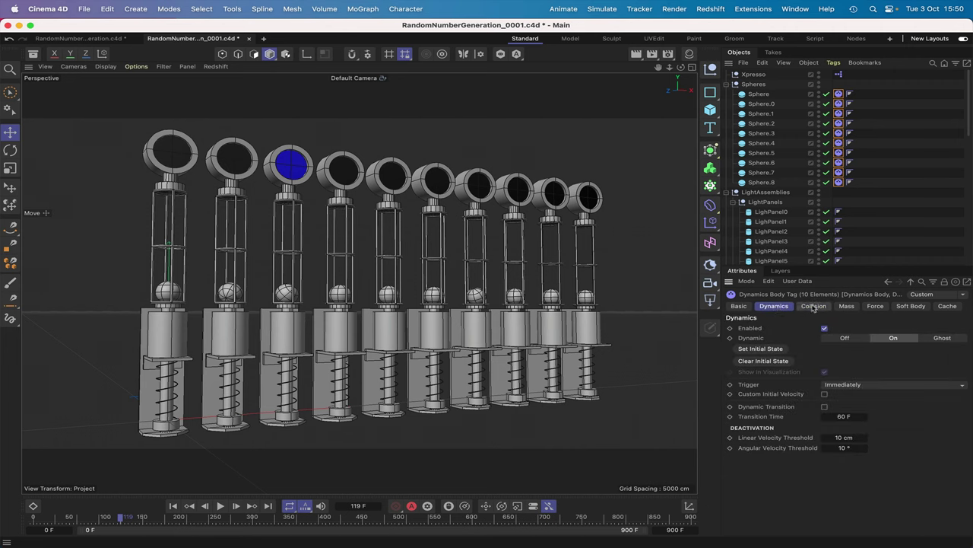
click(813, 306)
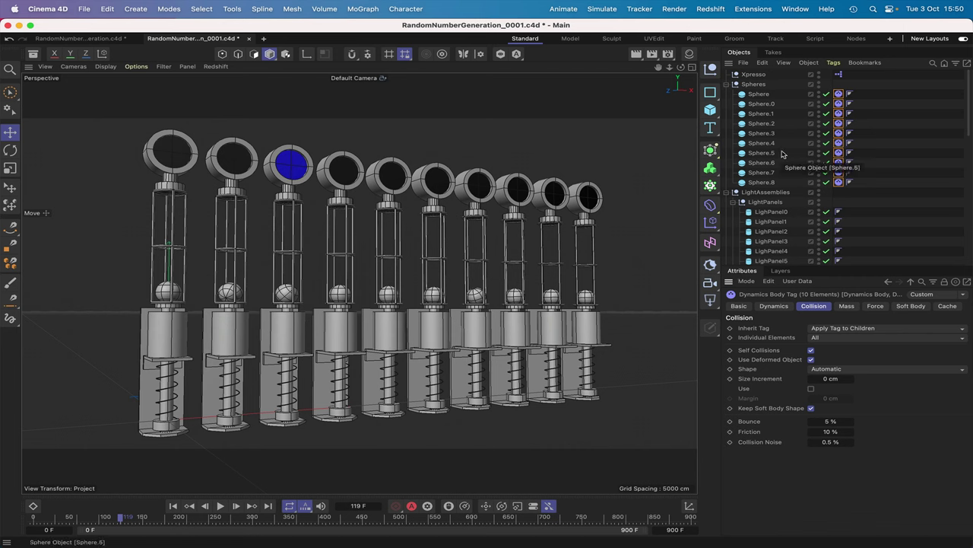
key(super+d)
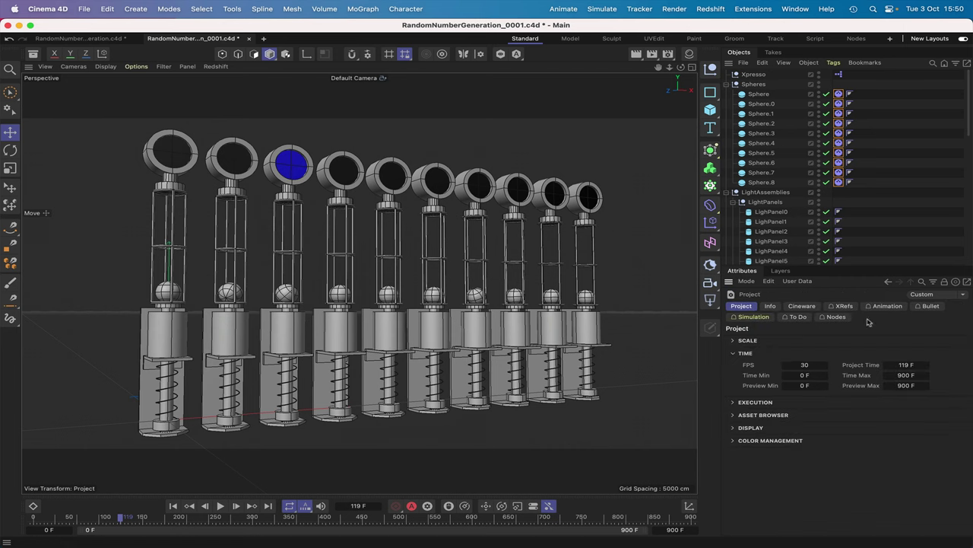
Set the Bullet solver's Expert Steps per Frame to 10 and Max Solver Iterations to 20
click(928, 306)
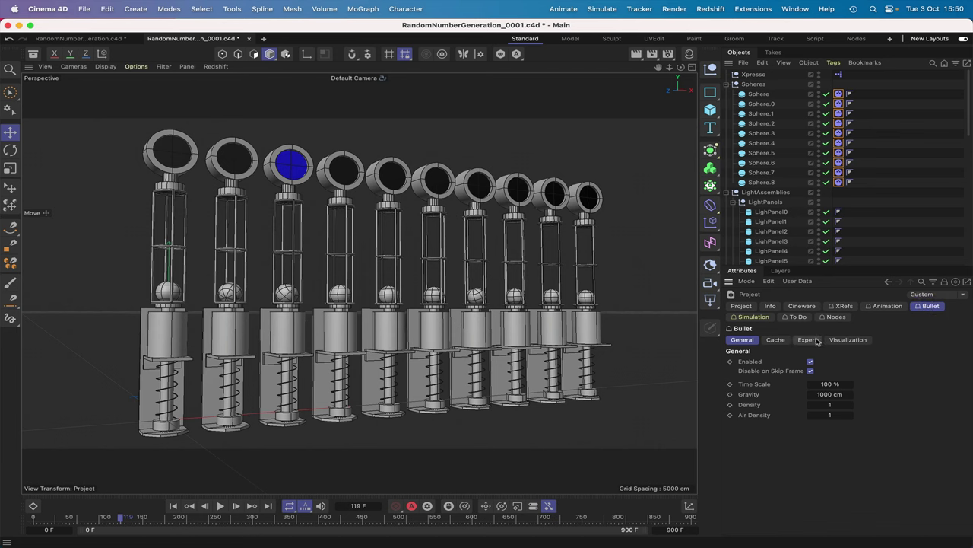
click(810, 339)
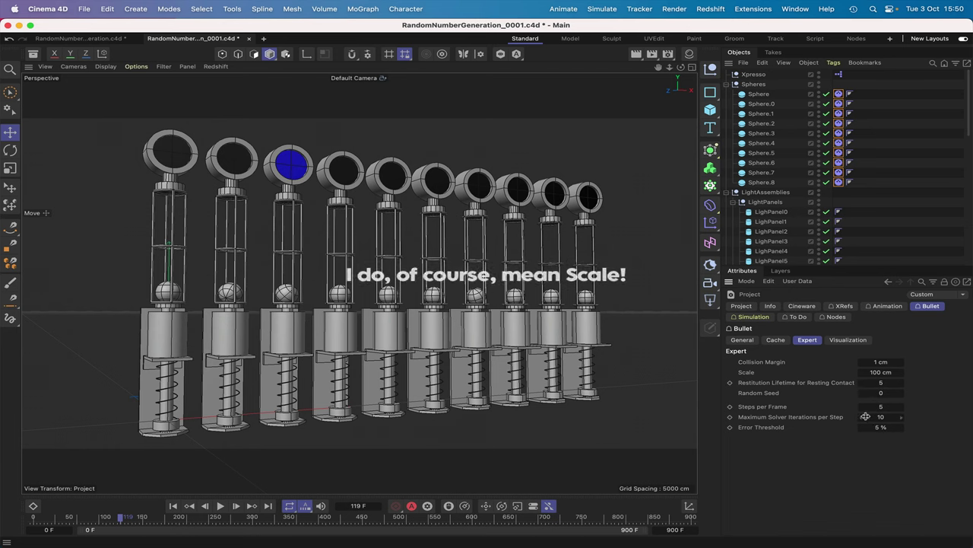
drag(882, 407, 971, 407)
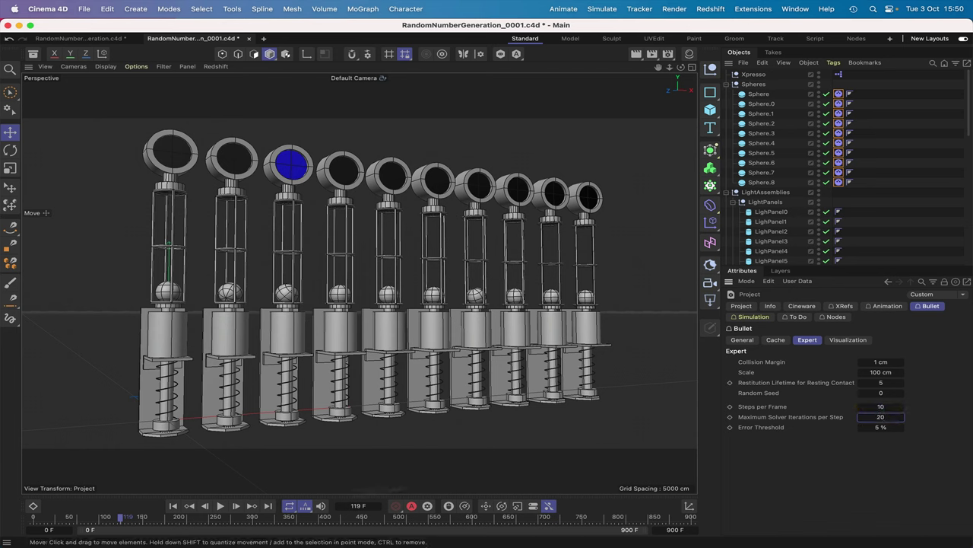
Preview the simulation from frame 0, then rewind to the start
click(173, 506)
click(221, 505)
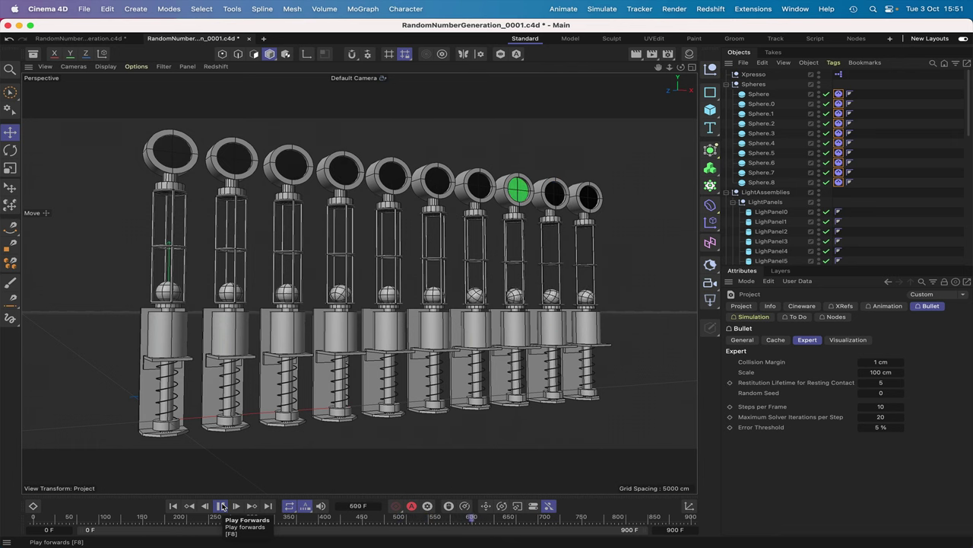
click(222, 506)
click(174, 506)
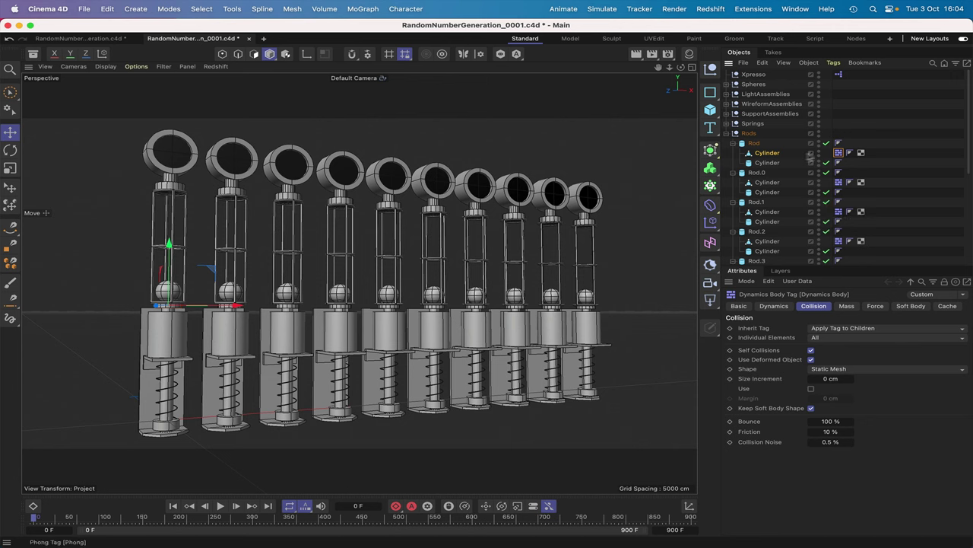
Set the first rod cylinder's Dynamics Body collision shape to Moving Mesh
click(765, 153)
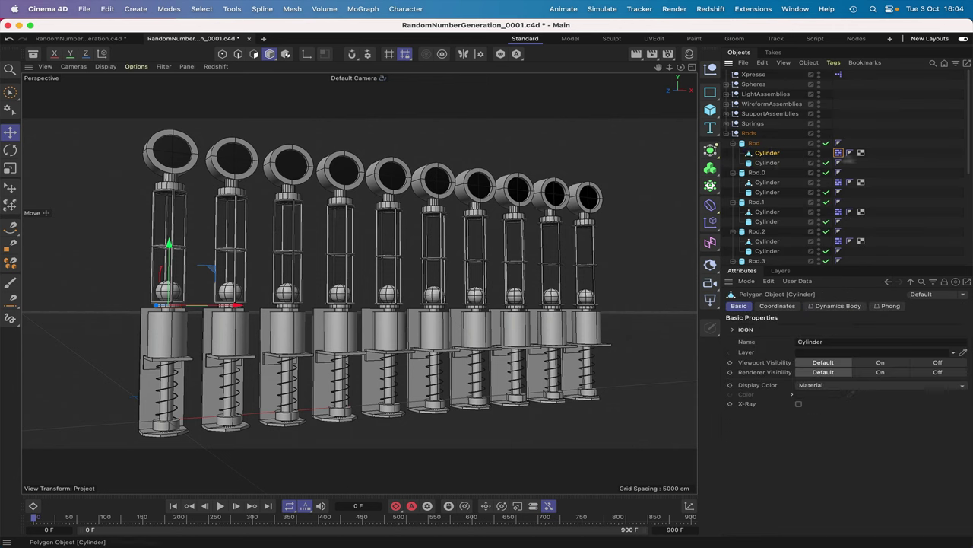
click(838, 153)
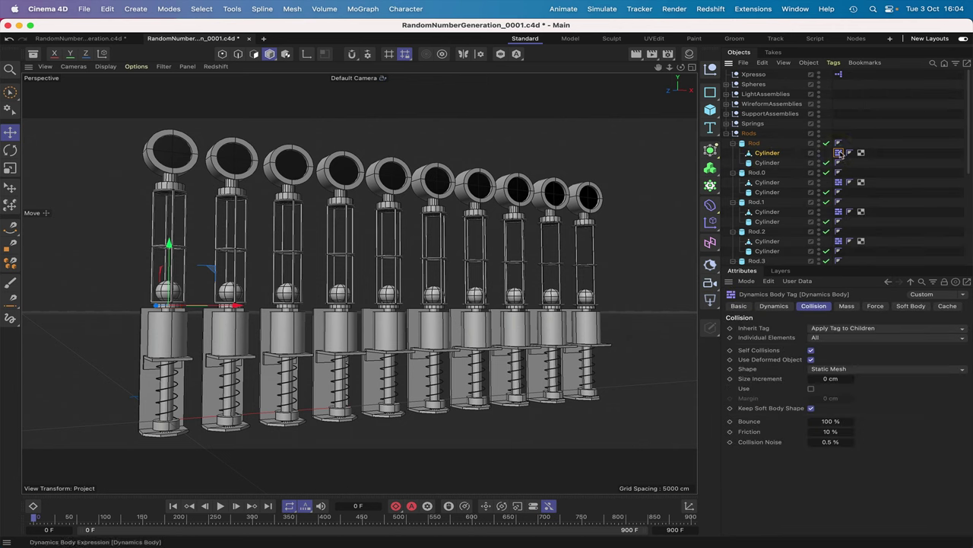
click(835, 369)
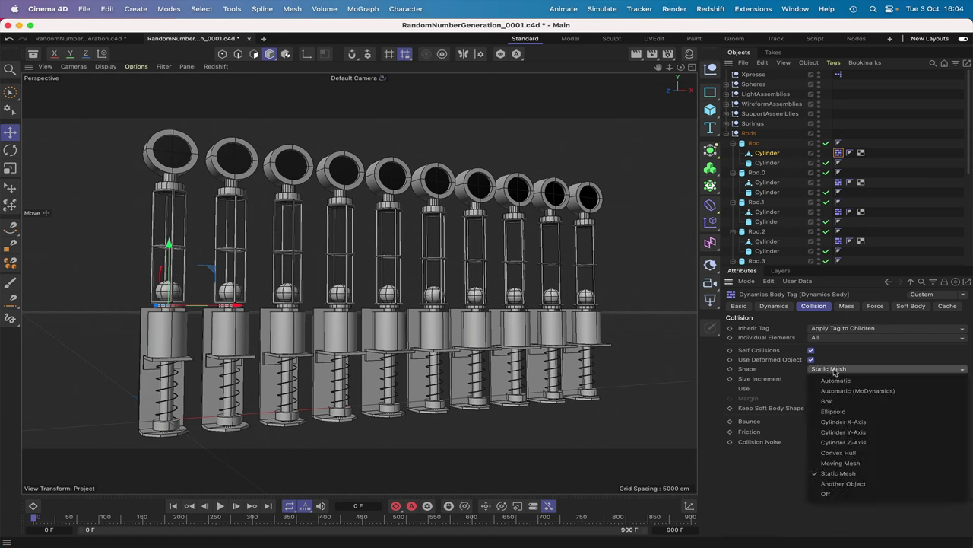
click(841, 463)
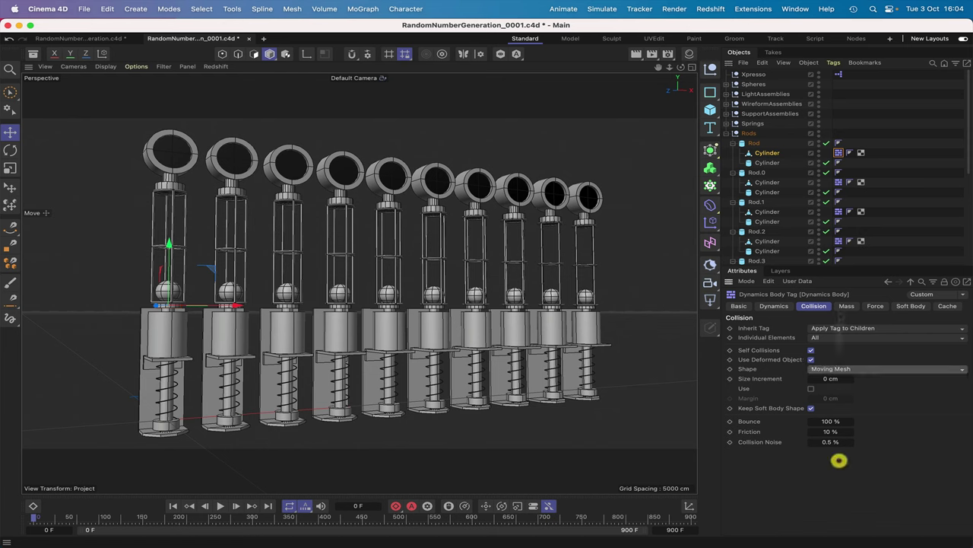
Select the remaining rods' Dynamics Body tags (Rod.0 through Rod.8) and set them to Moving Mesh
click(839, 183)
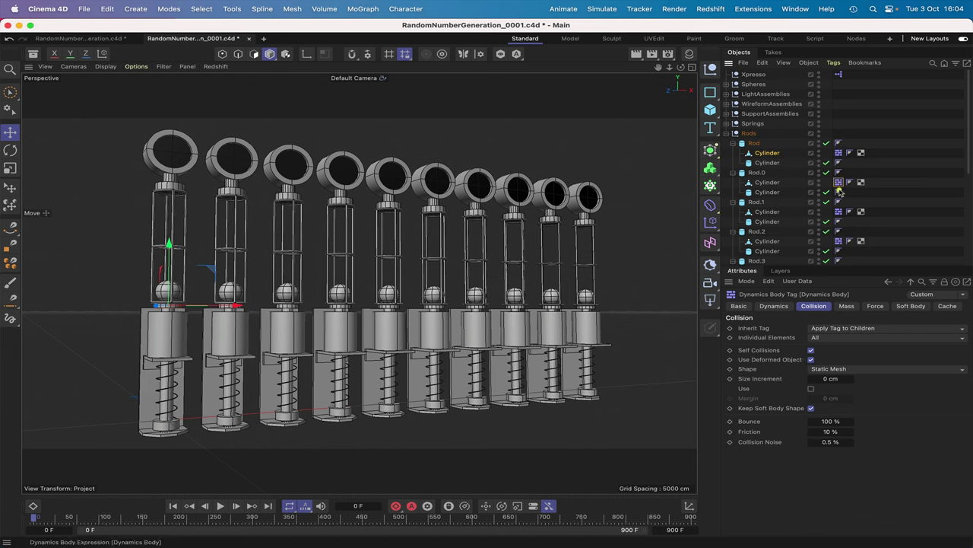
shift+click(839, 211)
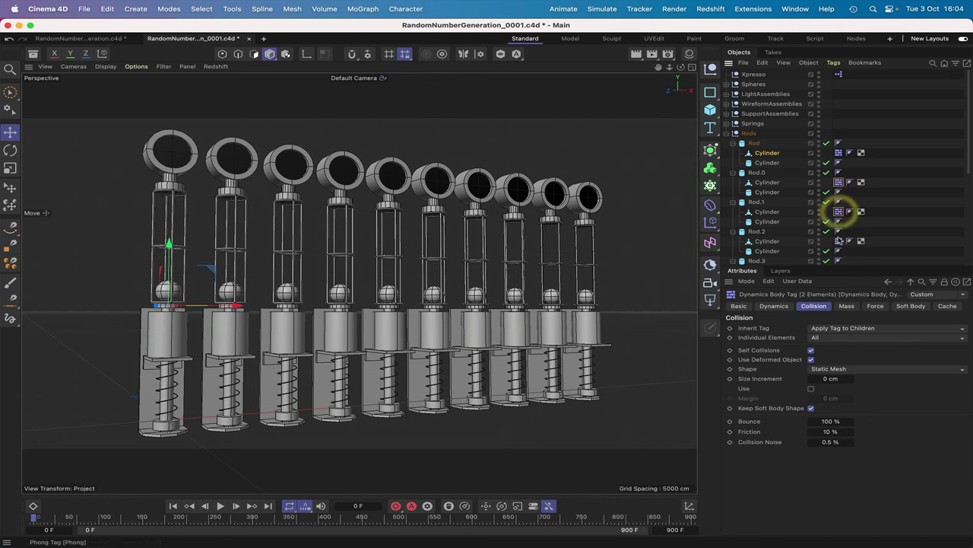
scroll(841, 228, down, 3)
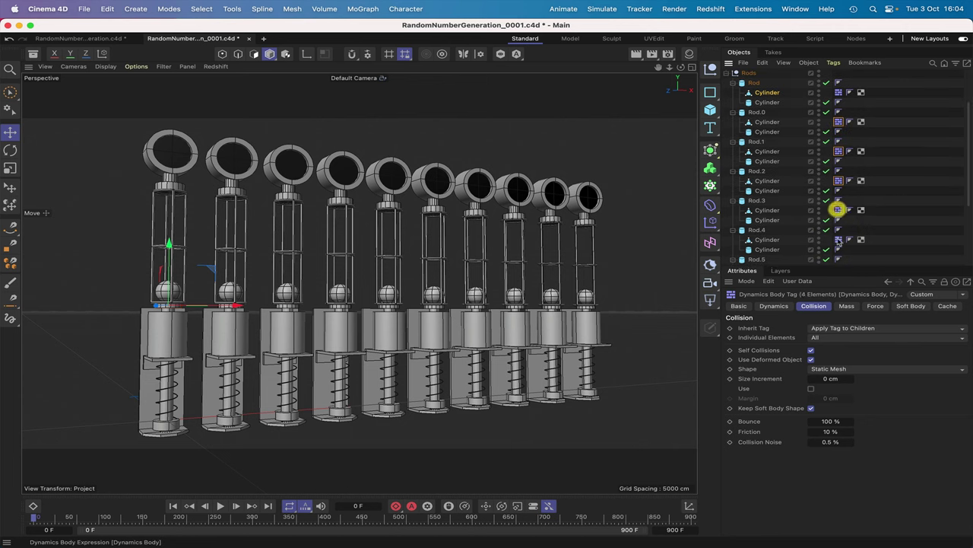
shift+click(837, 210)
scroll(844, 202, down, 3)
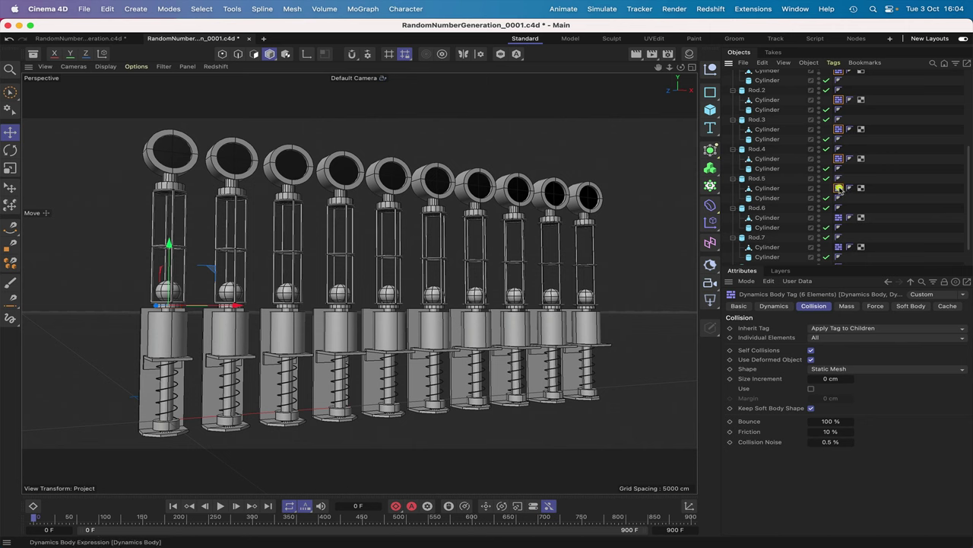
shift+click(839, 218)
scroll(841, 214, down, 3)
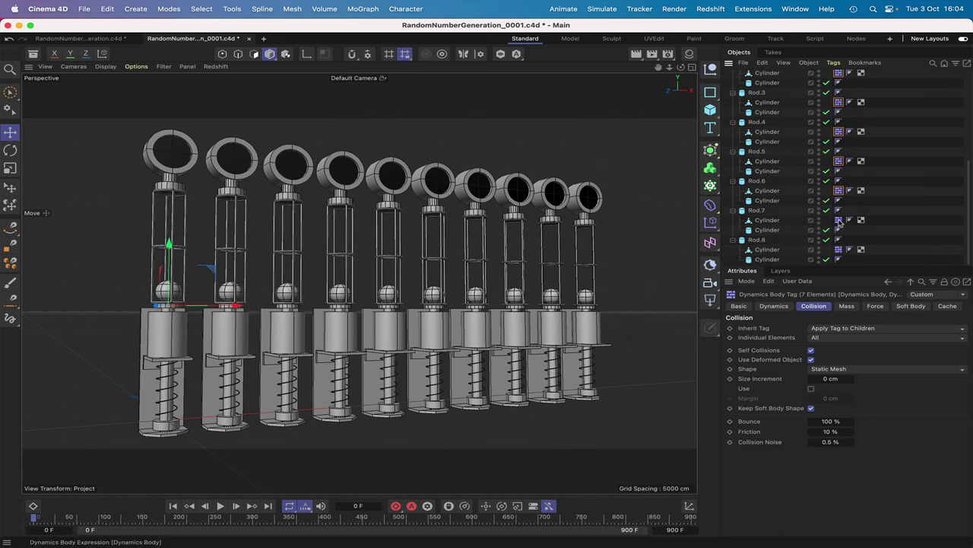
shift+click(839, 220)
shift+click(839, 248)
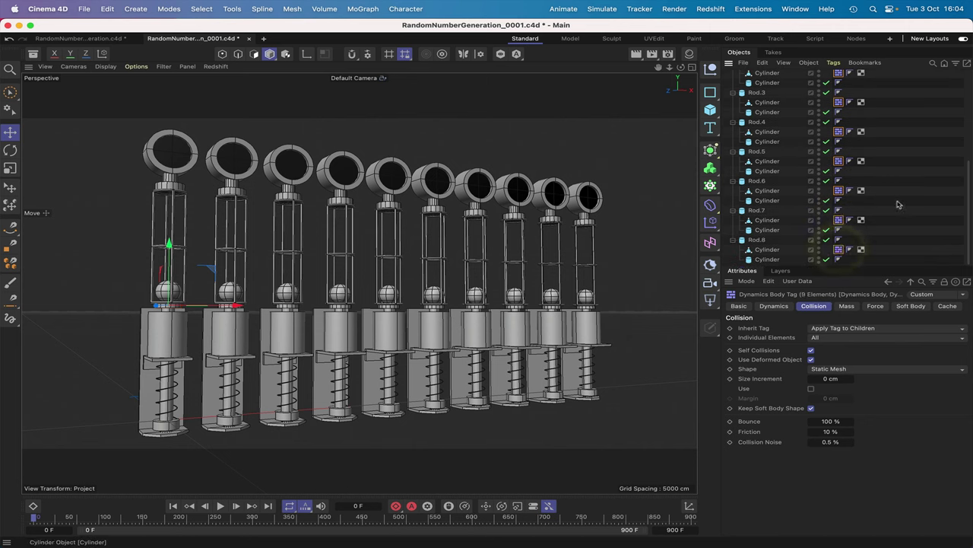
click(828, 368)
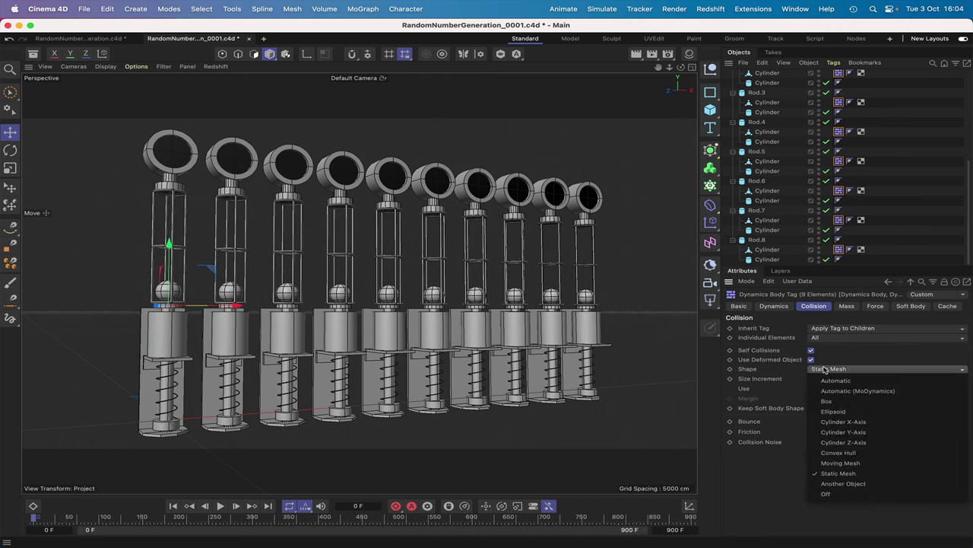
click(834, 464)
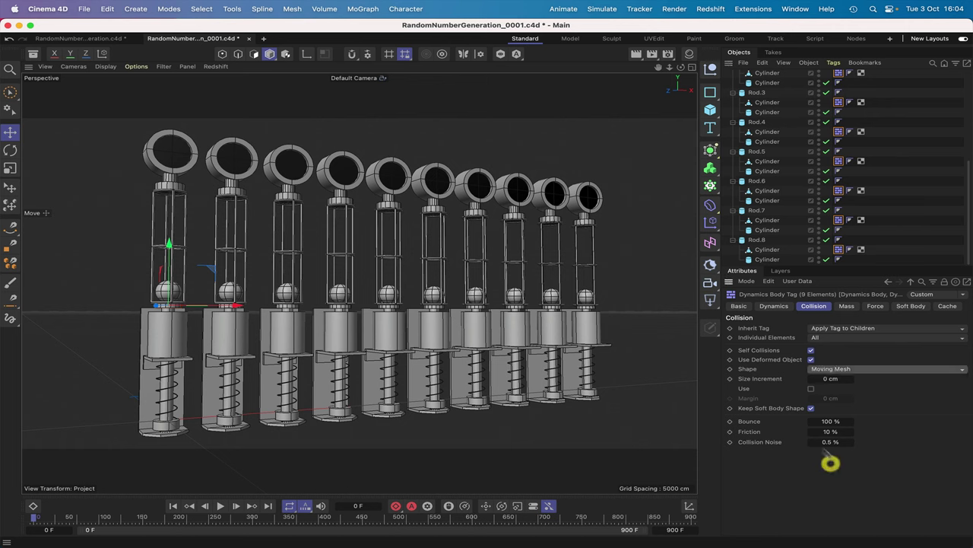
Rewind to frame 0, deselect the tags and collapse the Rods group
click(173, 506)
click(886, 197)
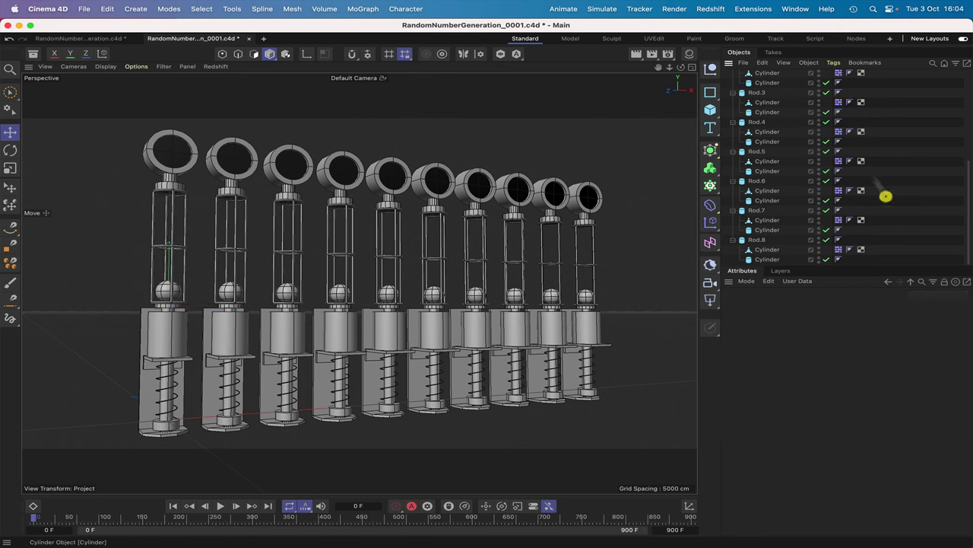
scroll(801, 155, up, 3)
scroll(800, 155, up, 2)
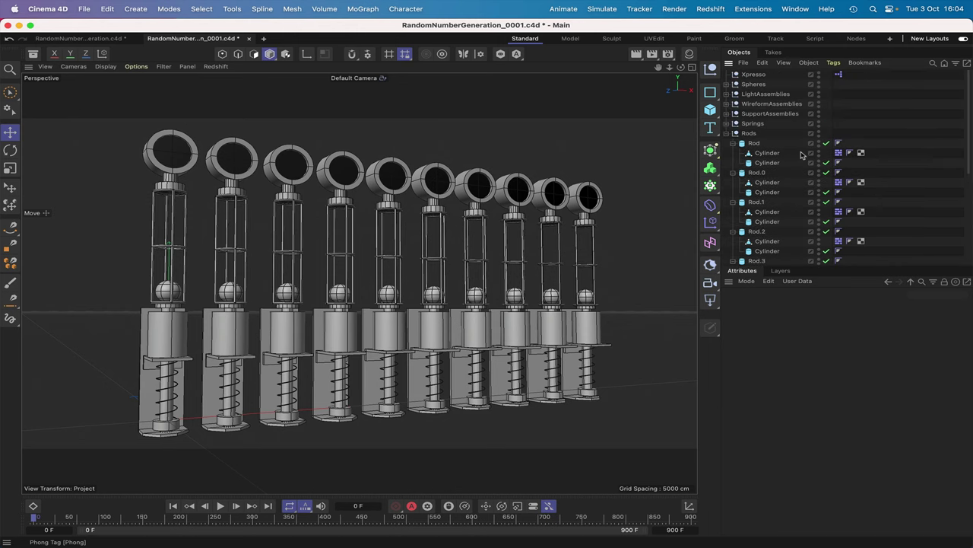
click(727, 134)
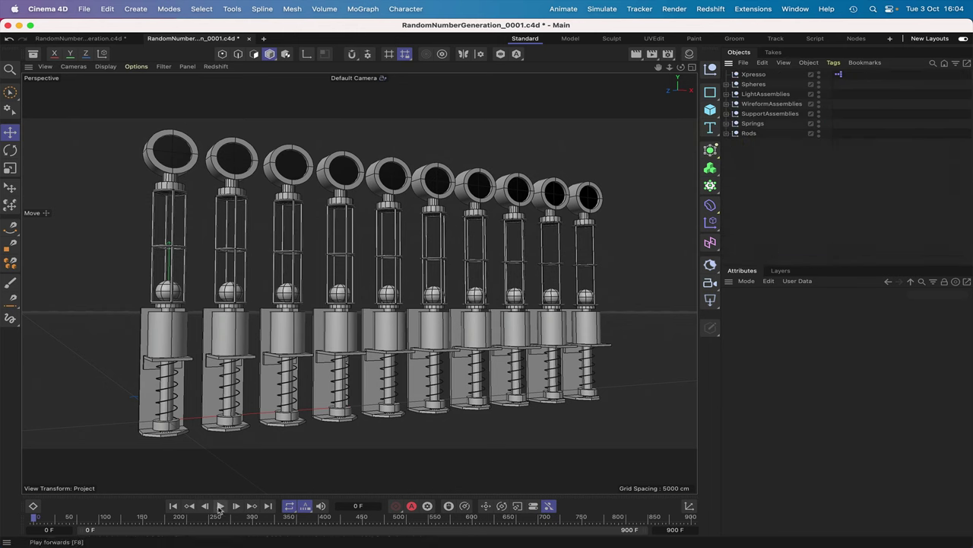
click(220, 505)
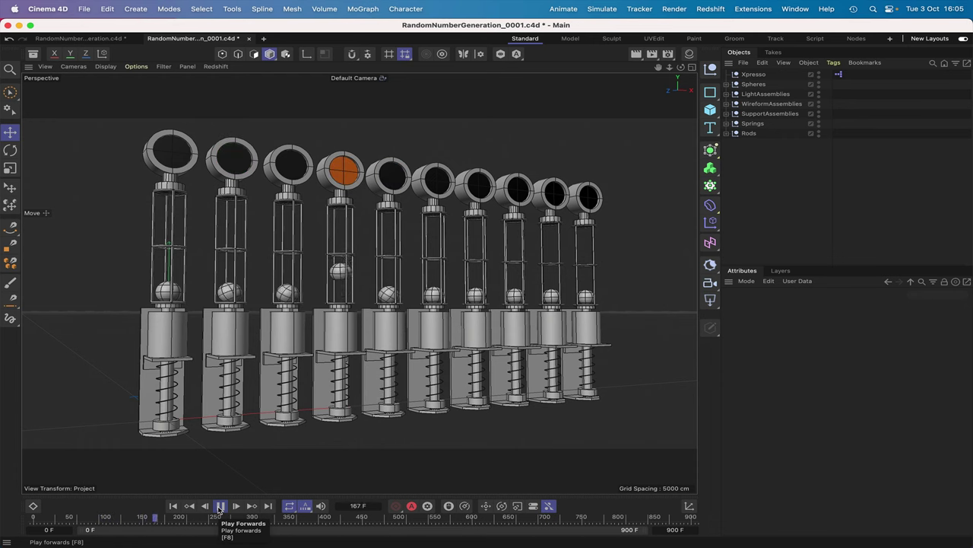
click(219, 506)
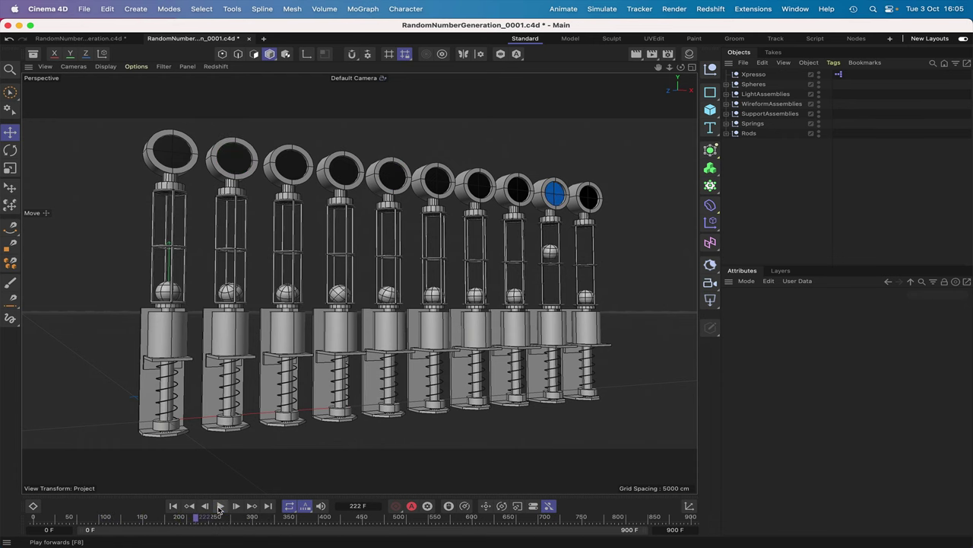
click(174, 506)
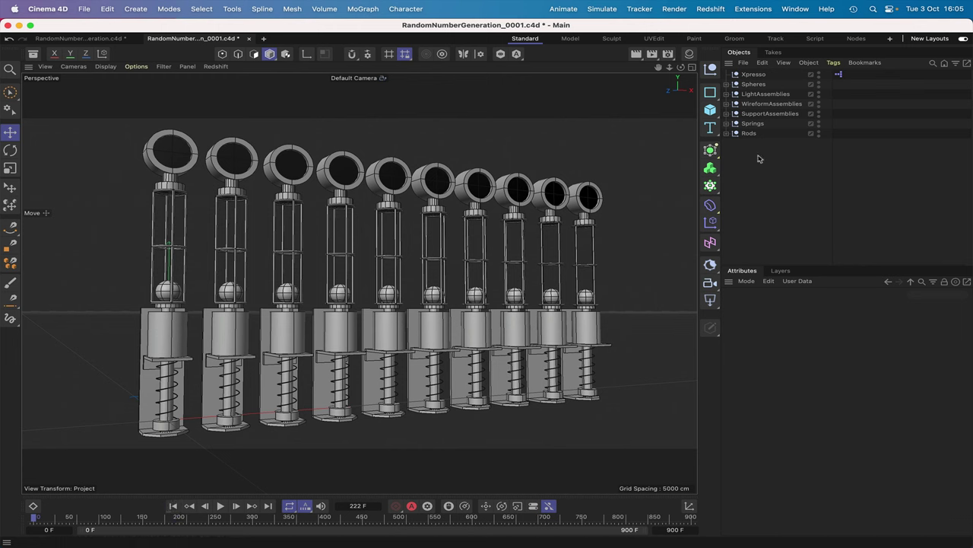
Select Sphere to Sphere.8 and move them about 0.93 cm along Y in Right view
click(727, 83)
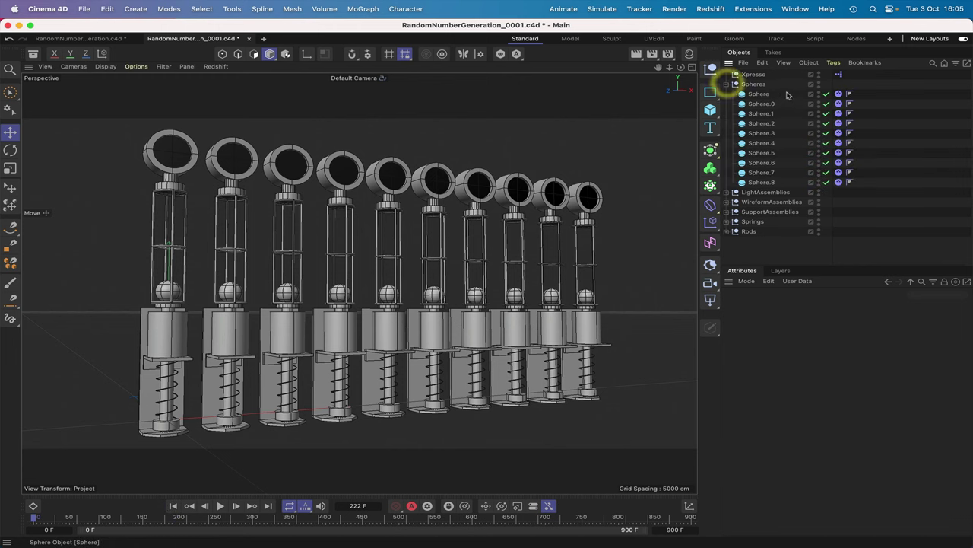
drag(785, 94, 753, 187)
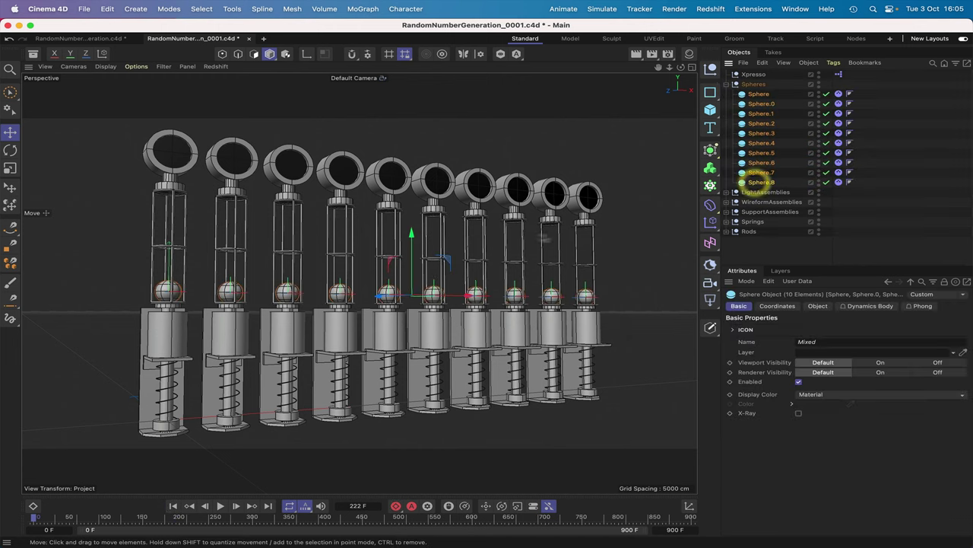
key(F3)
key(o)
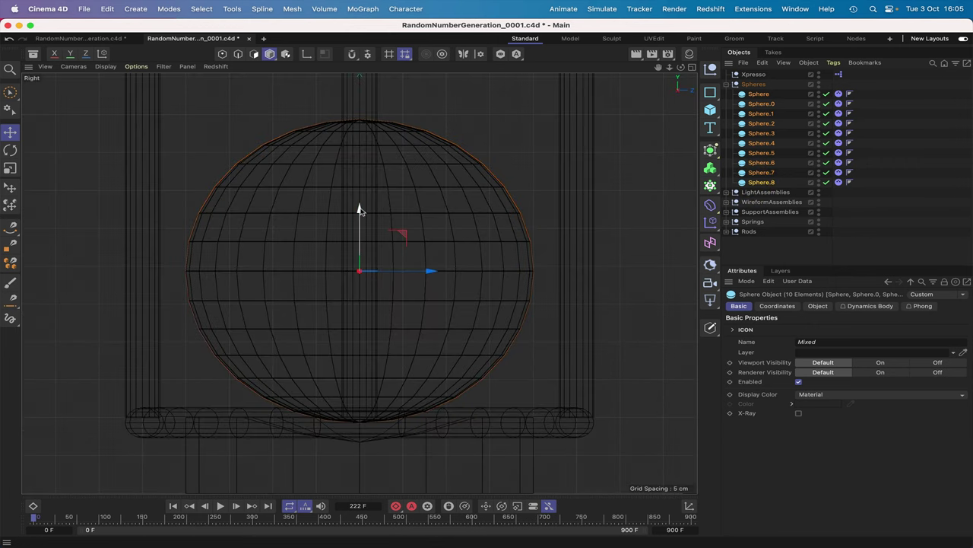
drag(360, 210, 361, 217)
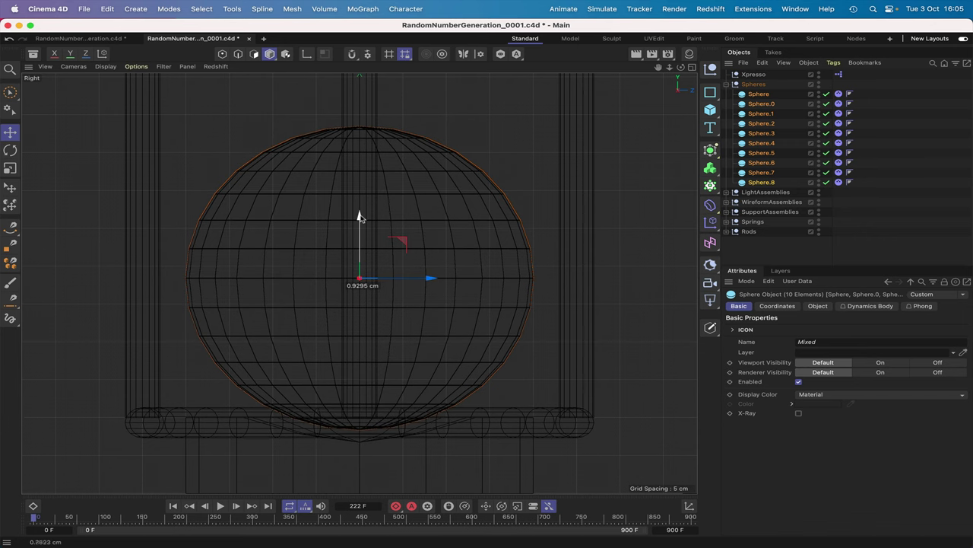
Return to Perspective view, deselect the spheres and replay the simulation
key(F1)
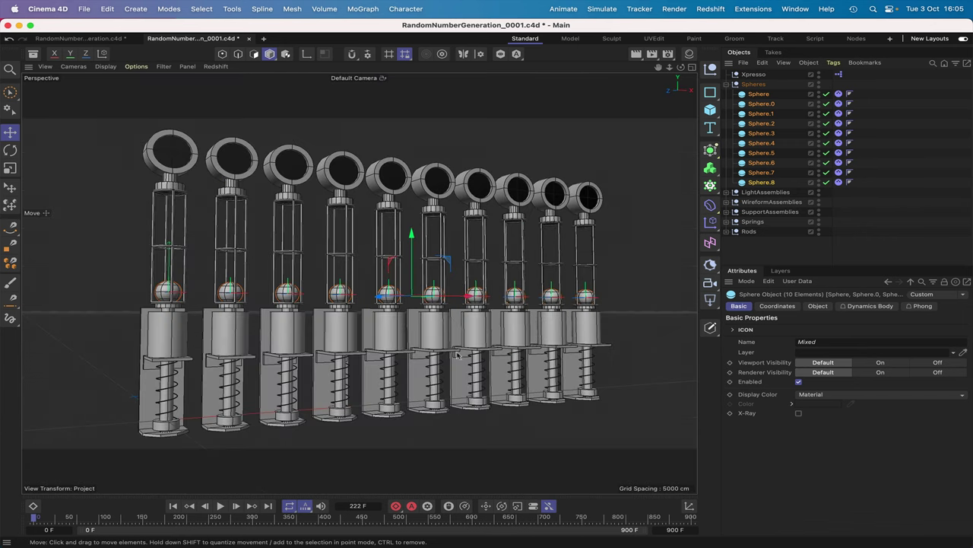
click(771, 237)
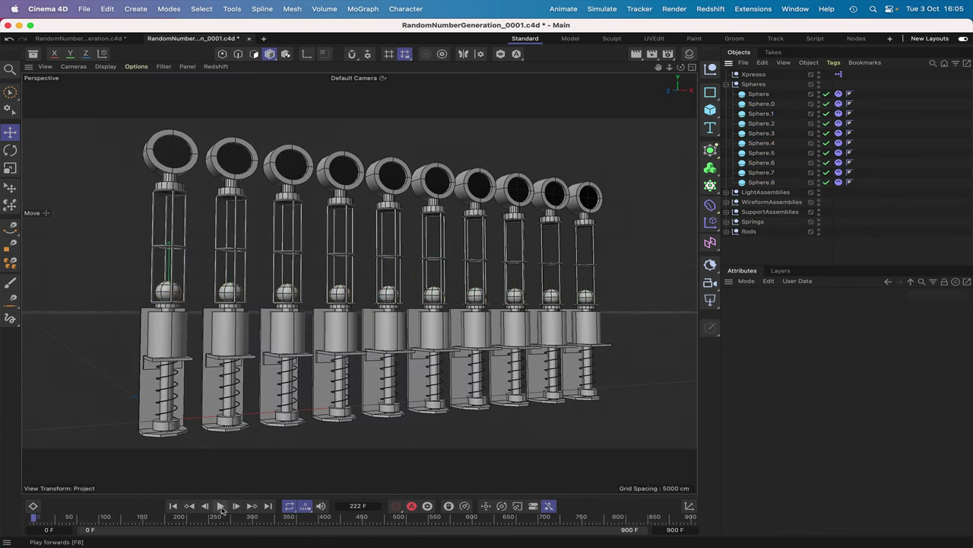
click(220, 506)
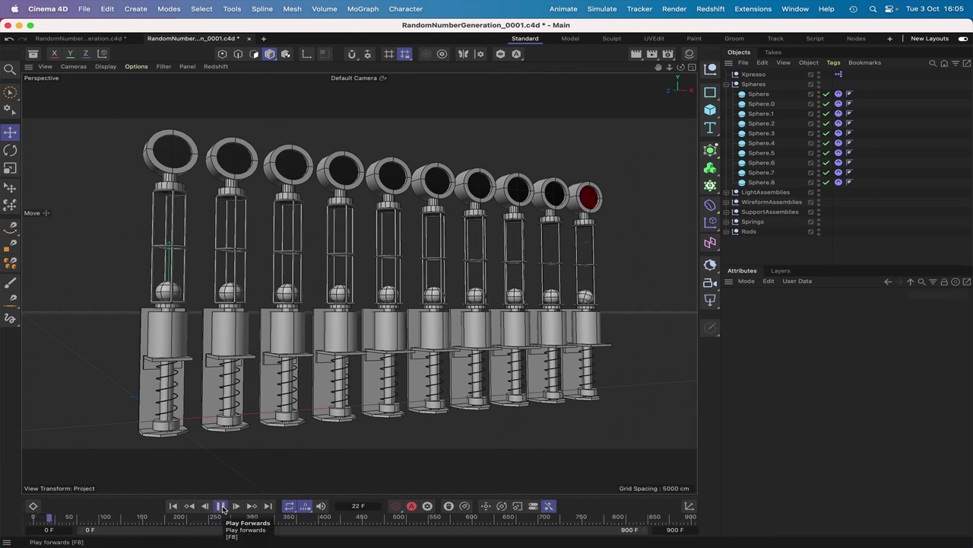